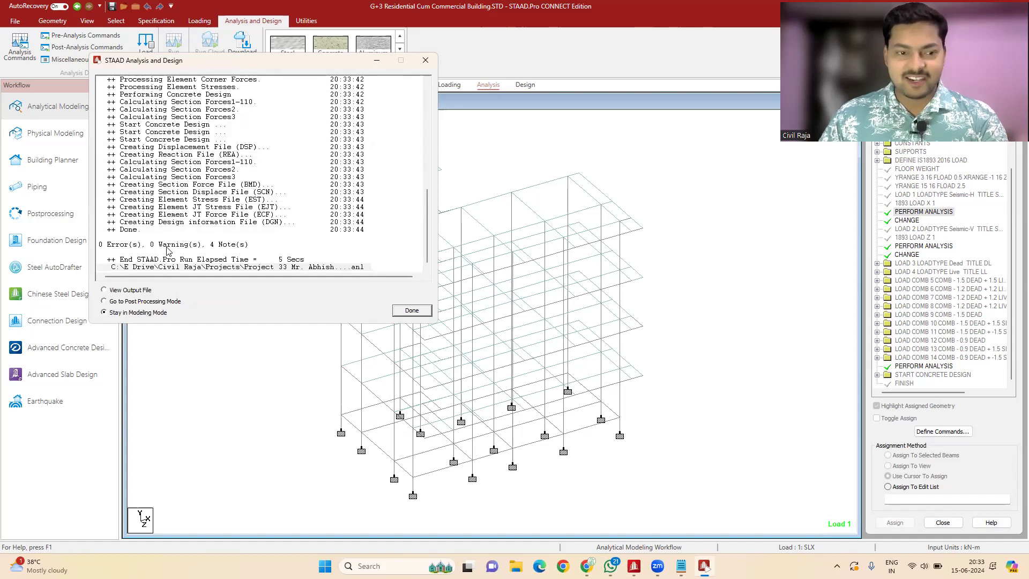
Dismiss the finished analysis report and launch Advanced Concrete Design with the STAAD.Pro Advanced license.
left_click(412, 311)
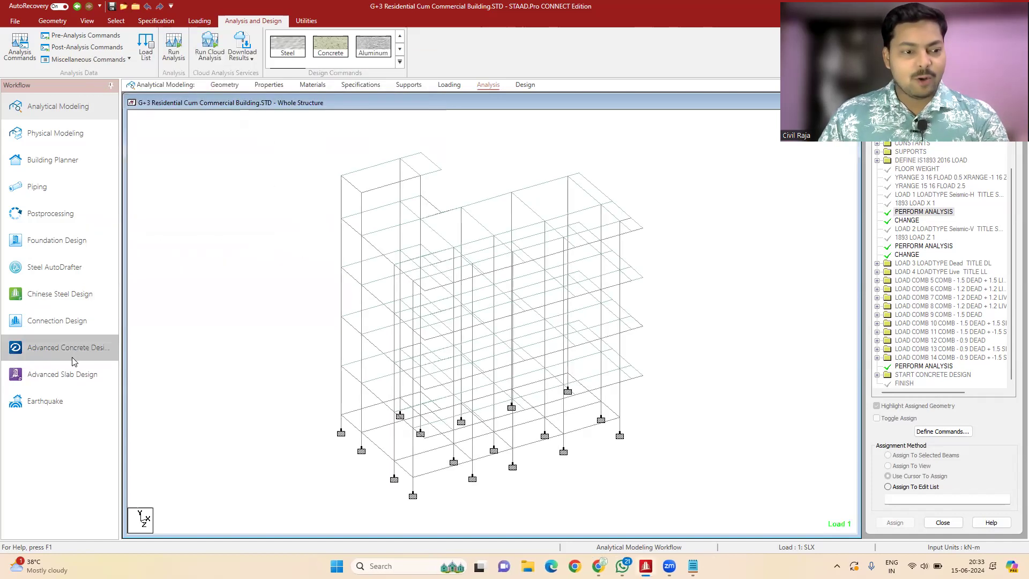
left_click(75, 359)
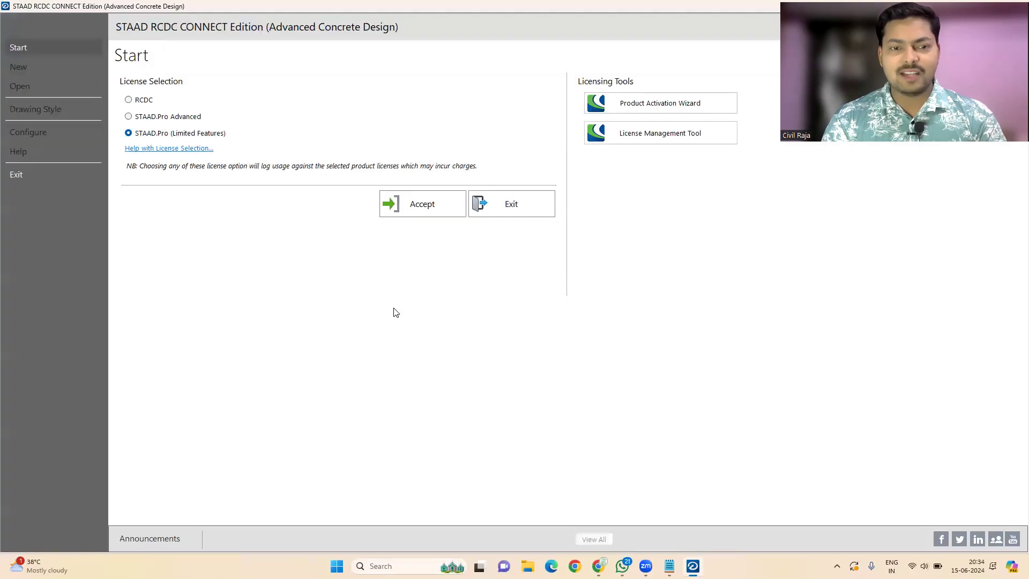
left_click(164, 118)
left_click(418, 213)
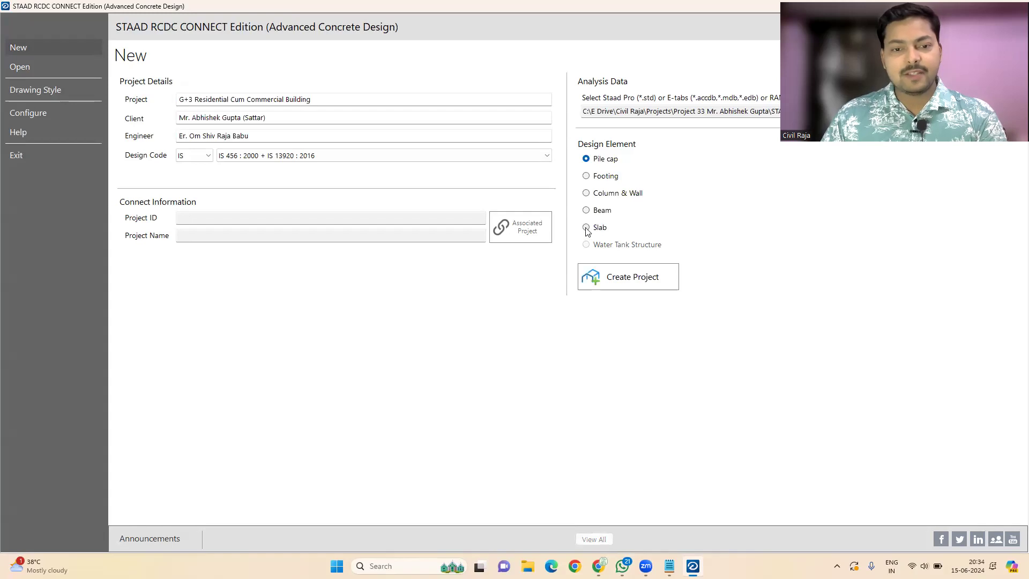
Create a new slab design project for the 3.2 m level.
left_click(587, 228)
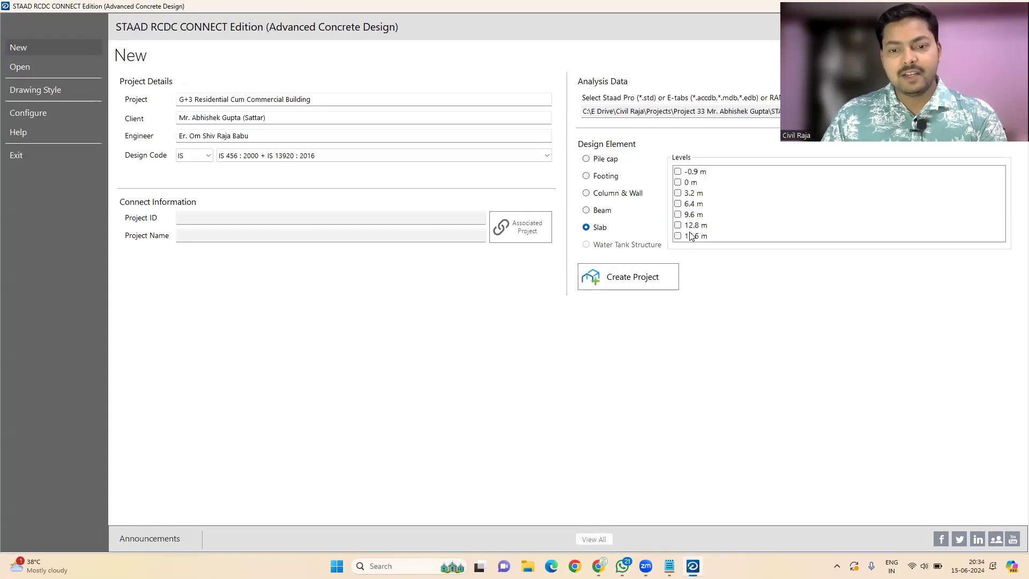
left_click(690, 194)
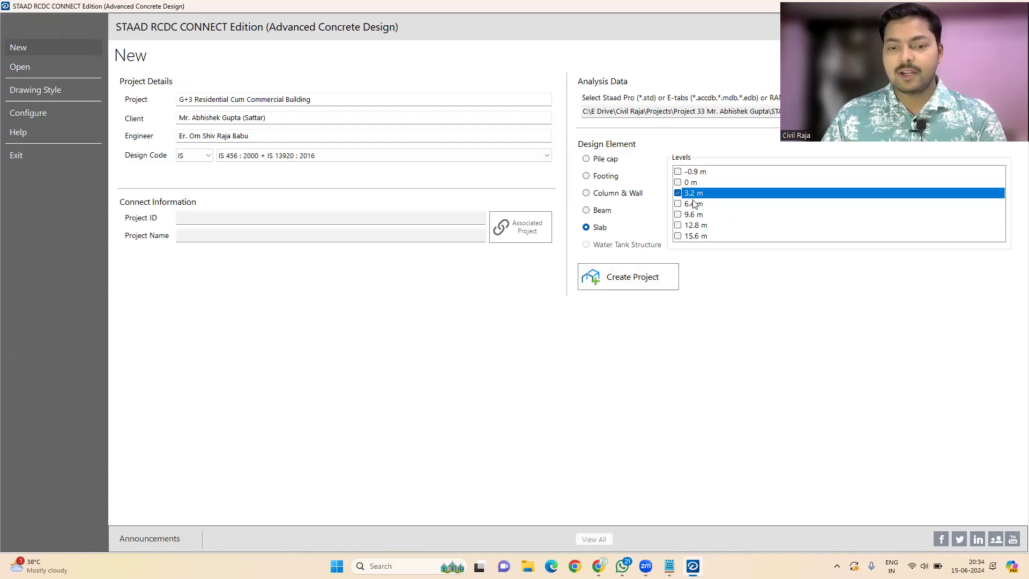
left_click(648, 283)
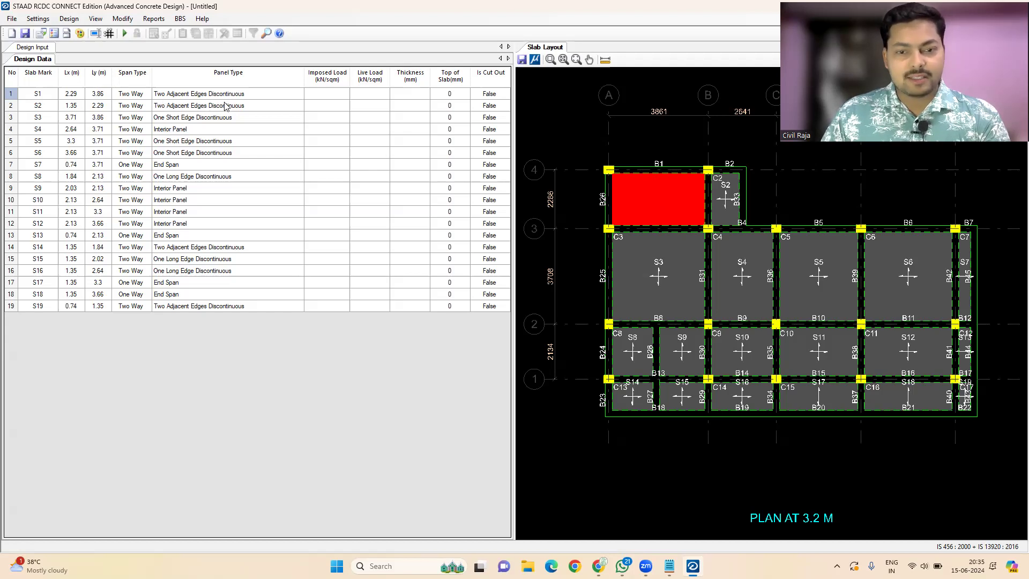
Inspect slab panels S4, S7 and S8 in the 3.2 m plan against their span and panel types.
left_click(746, 282)
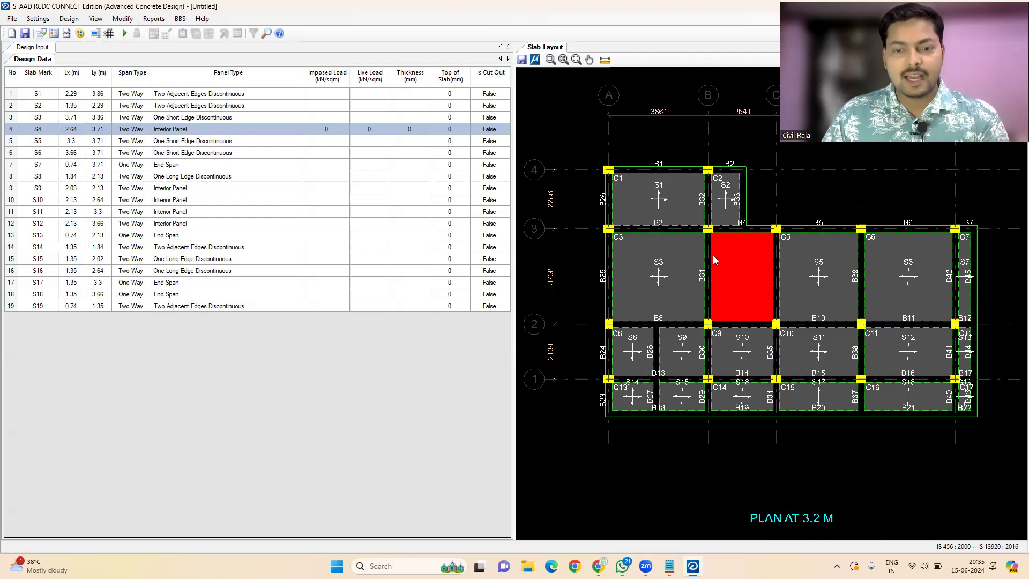
left_click(965, 273)
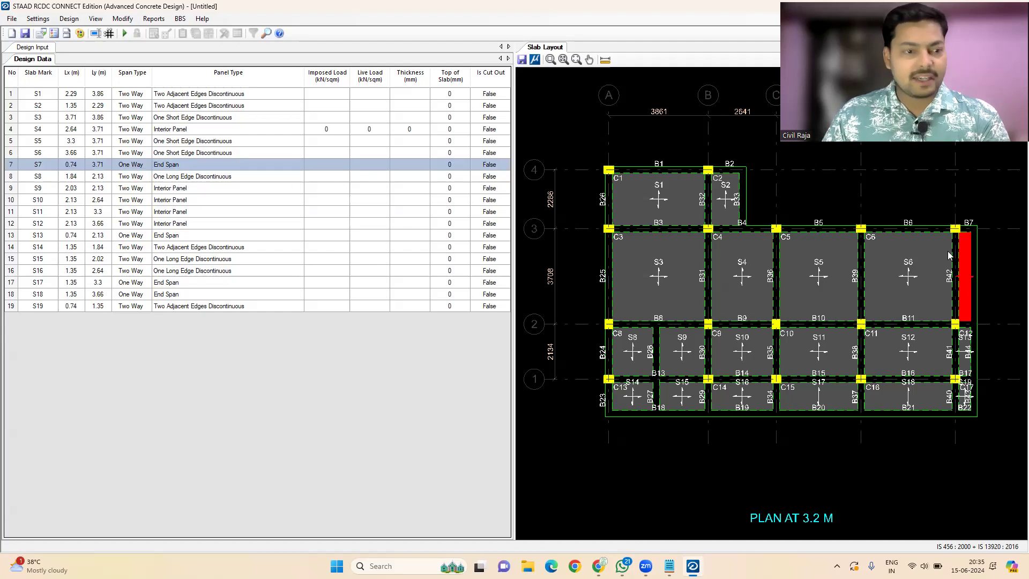
left_click(212, 178)
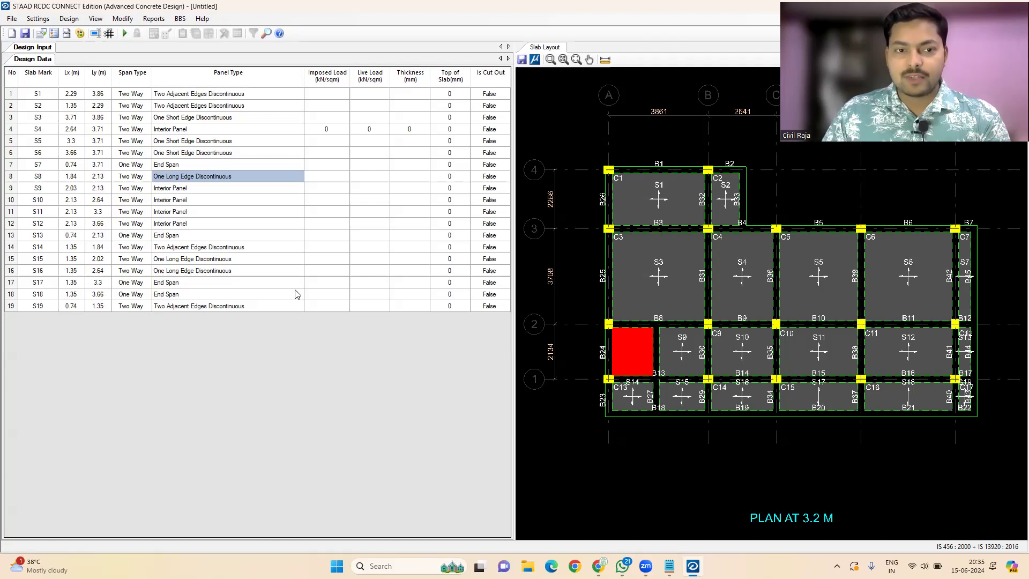
Set both the imposed load and the live load of slab S1 to 1.5 kN/sqm.
left_click(330, 94)
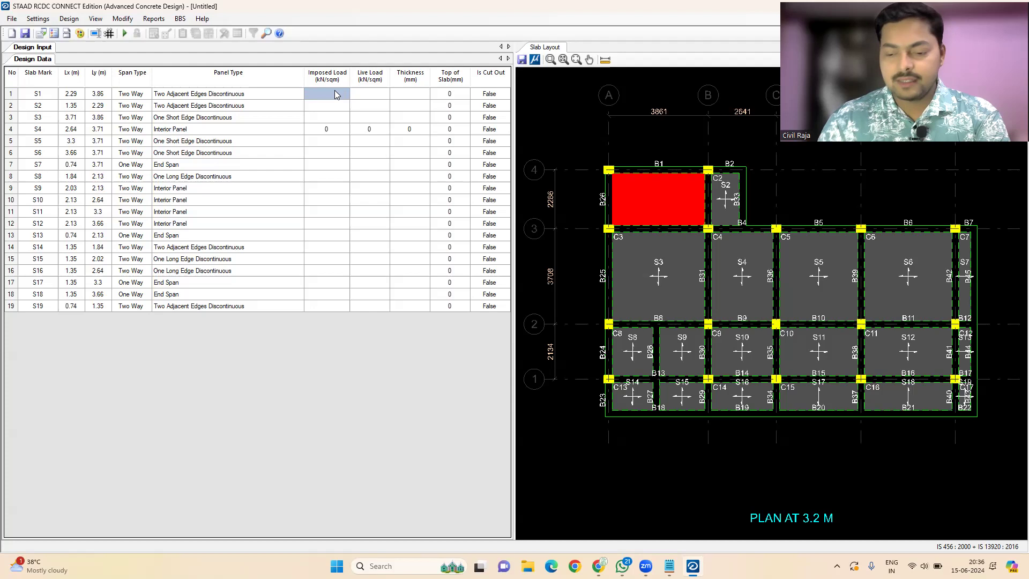
type("1")
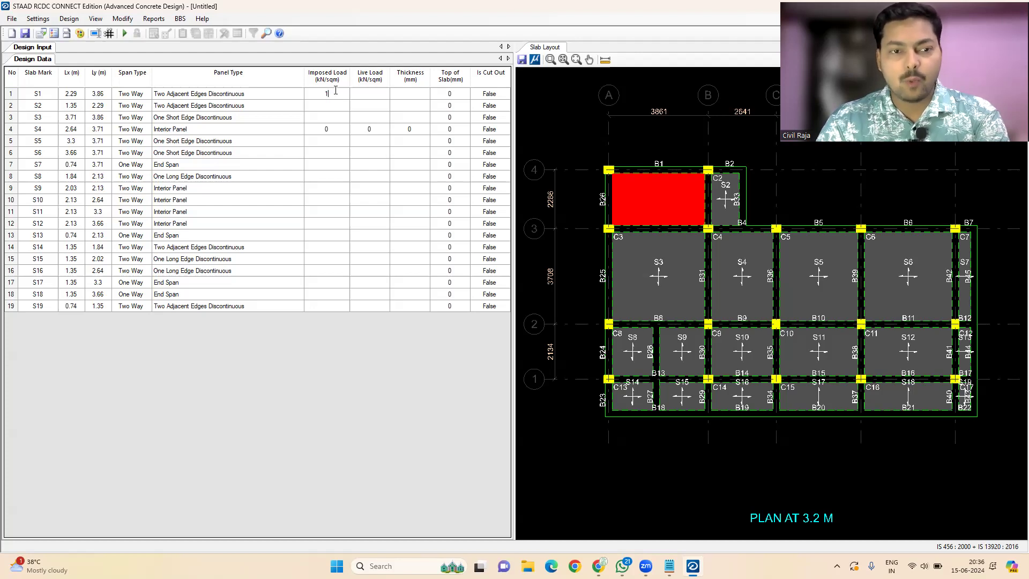
left_click(371, 96)
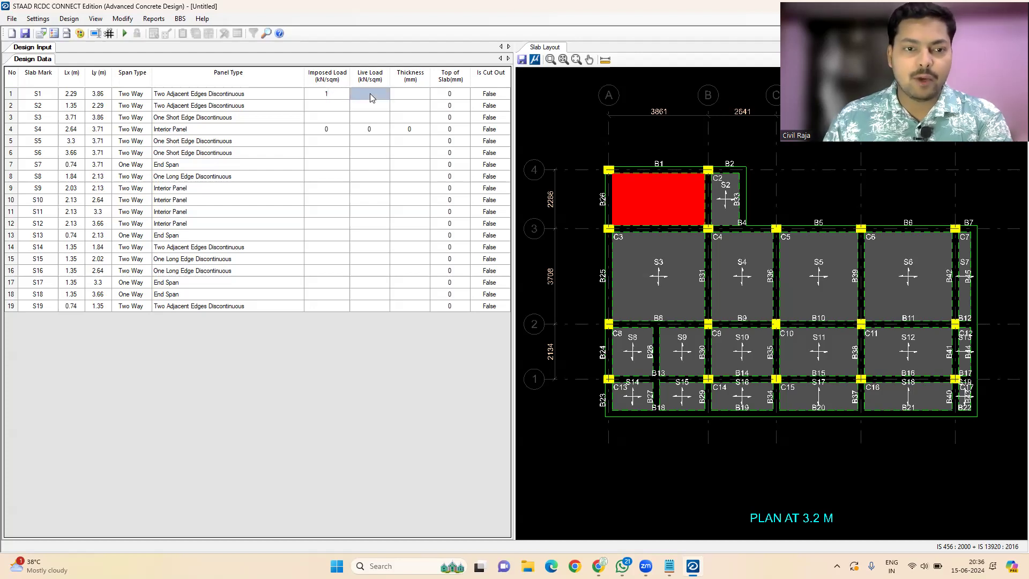
left_click(371, 93)
type("1")
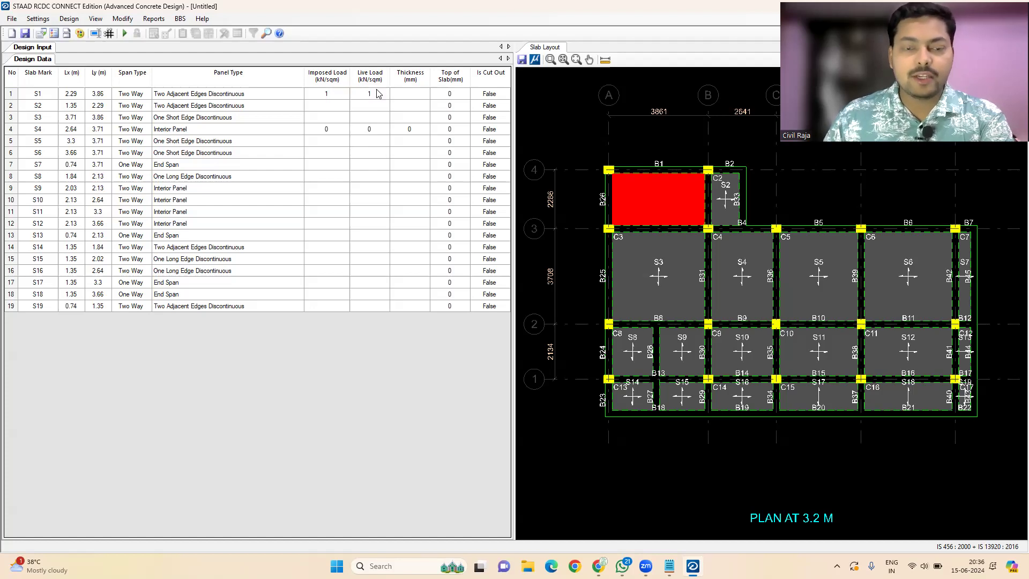
type(".5")
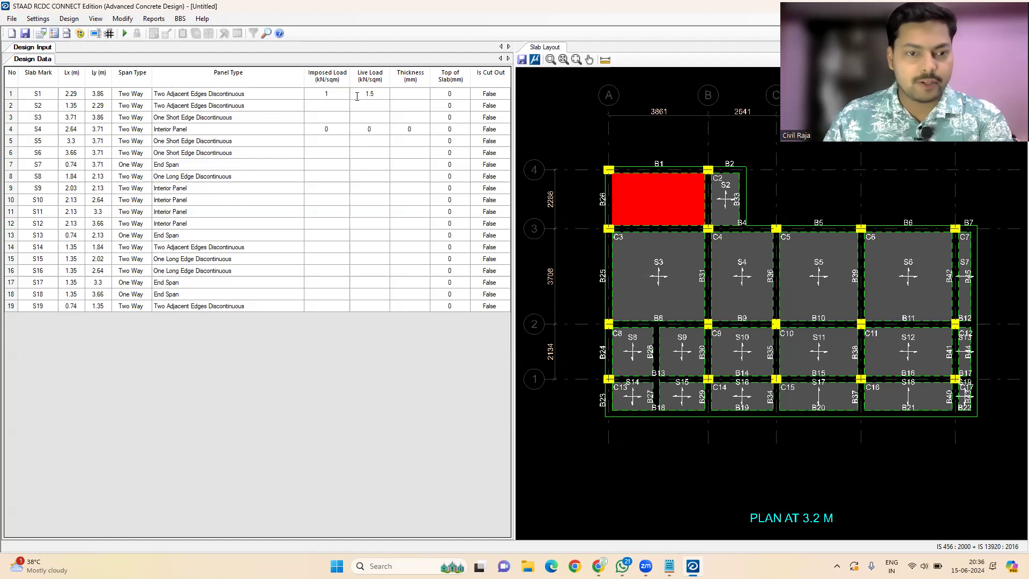
left_click(333, 98)
type("5")
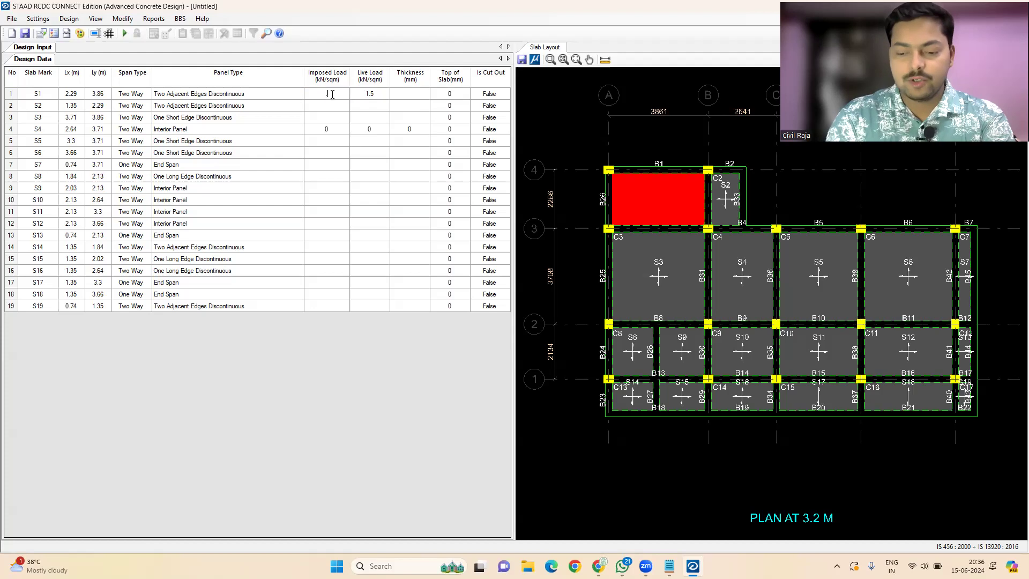
key("BackSpace")
type("1.5")
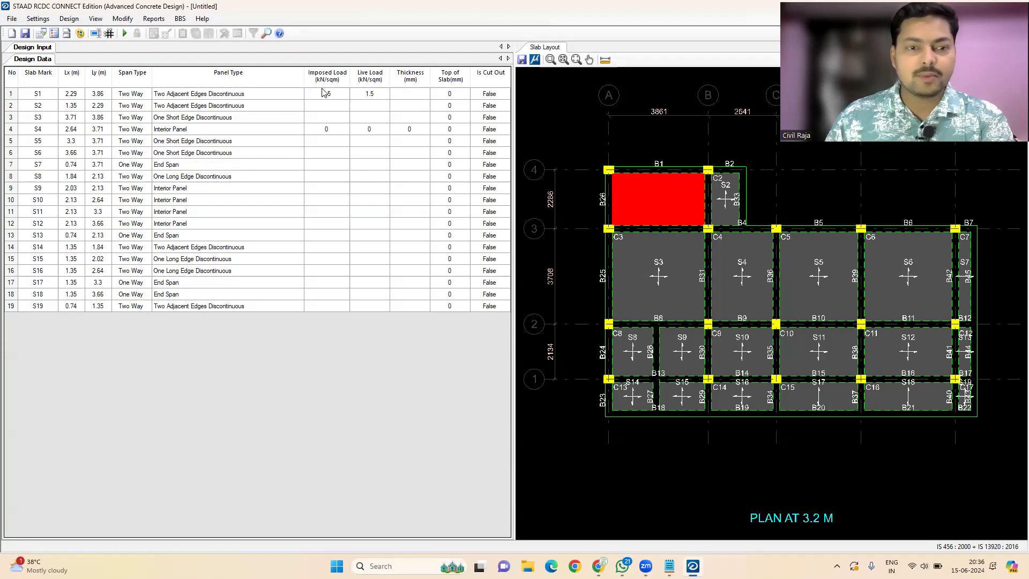
Set slab S1's thickness to 113 mm and its top of slab to 50 mm.
left_click(420, 96)
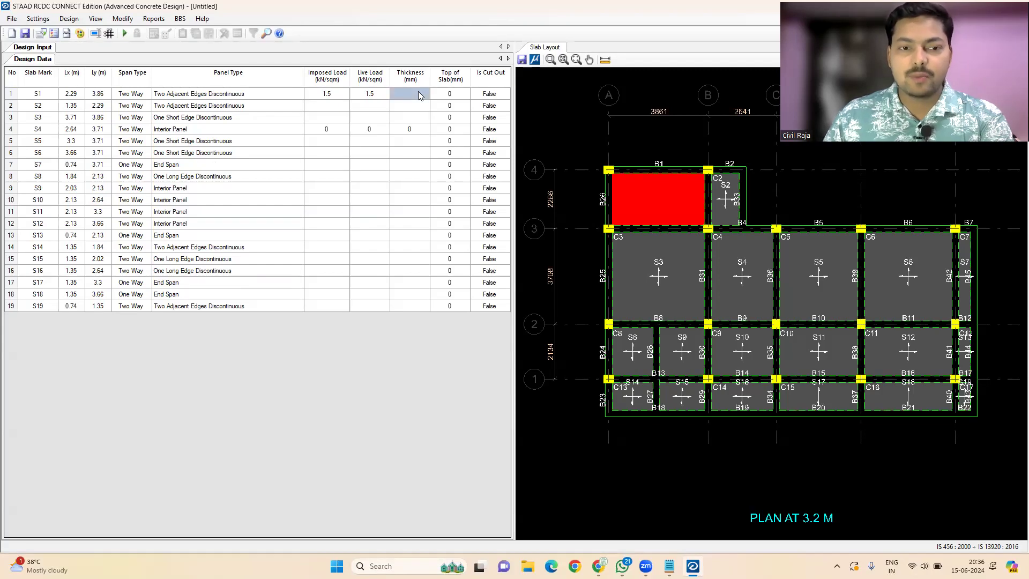
type("113")
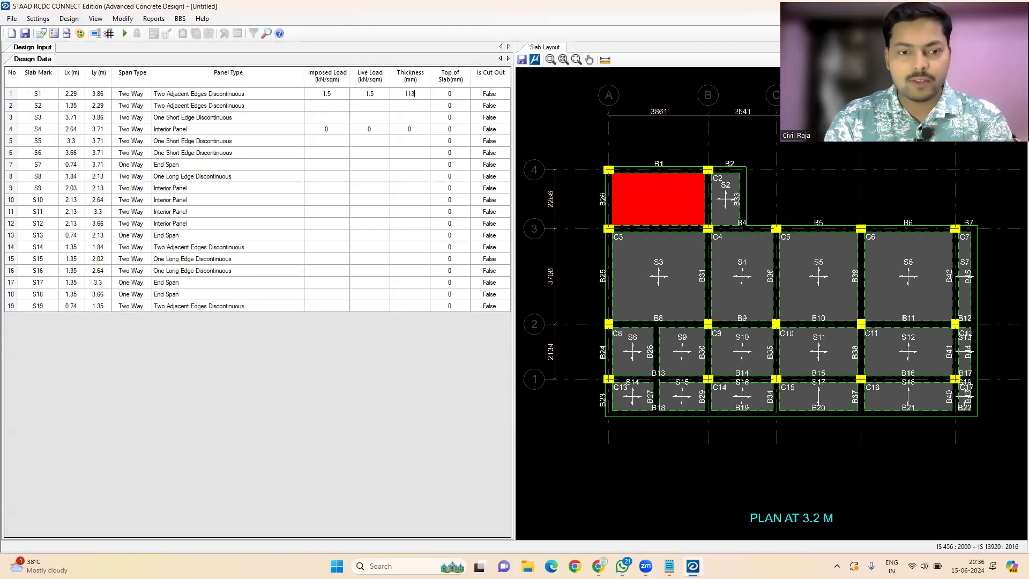
left_click(458, 95)
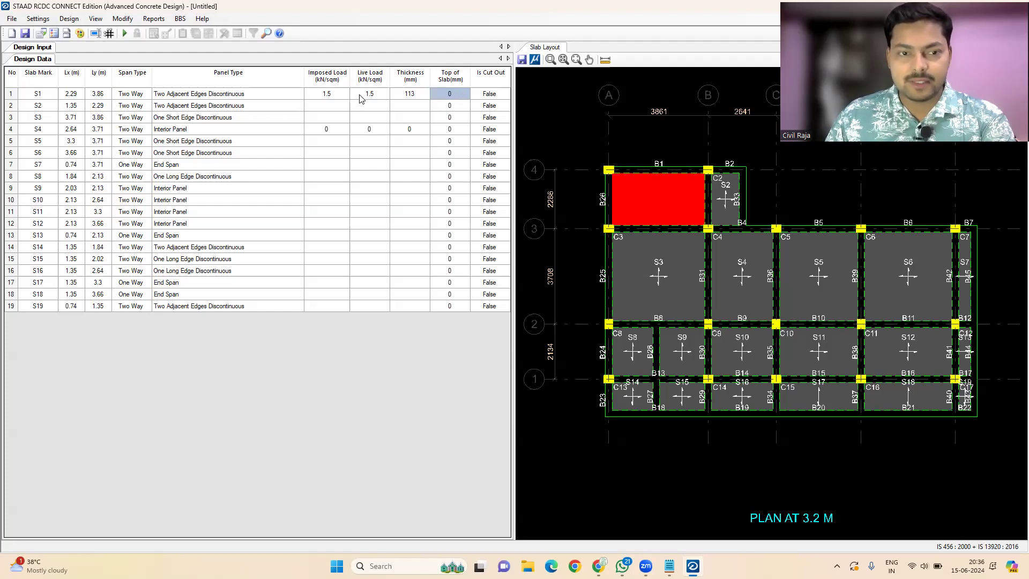
left_click(450, 96)
type("50")
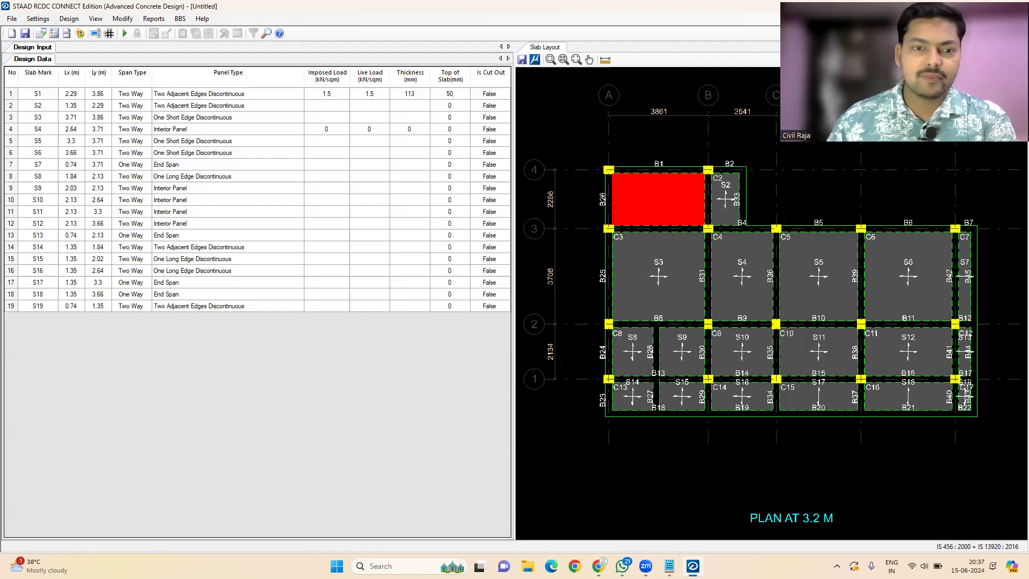
left_click(449, 105)
Copy slab S1's imposed load, live load, thickness and top-of-slab values to all slabs through S19.
left_click_drag(322, 95, 450, 96)
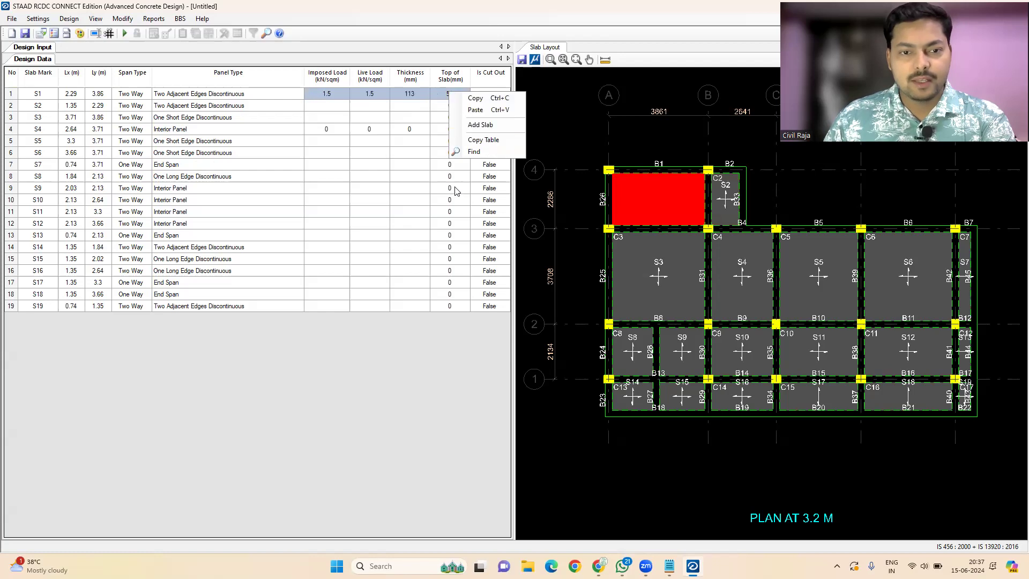
left_click(475, 98)
left_click_drag(327, 95, 458, 310)
right_click(459, 310)
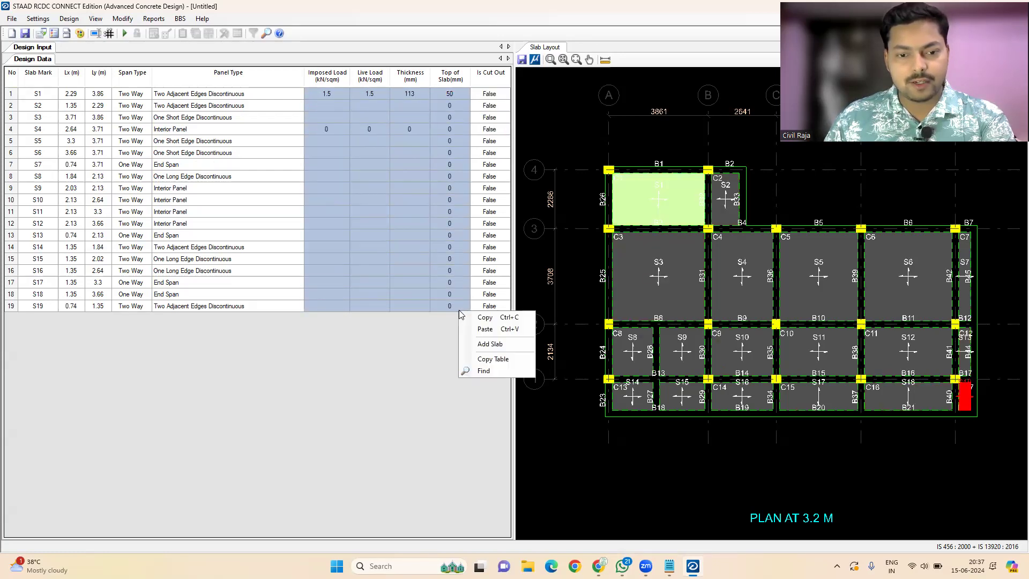
left_click(485, 329)
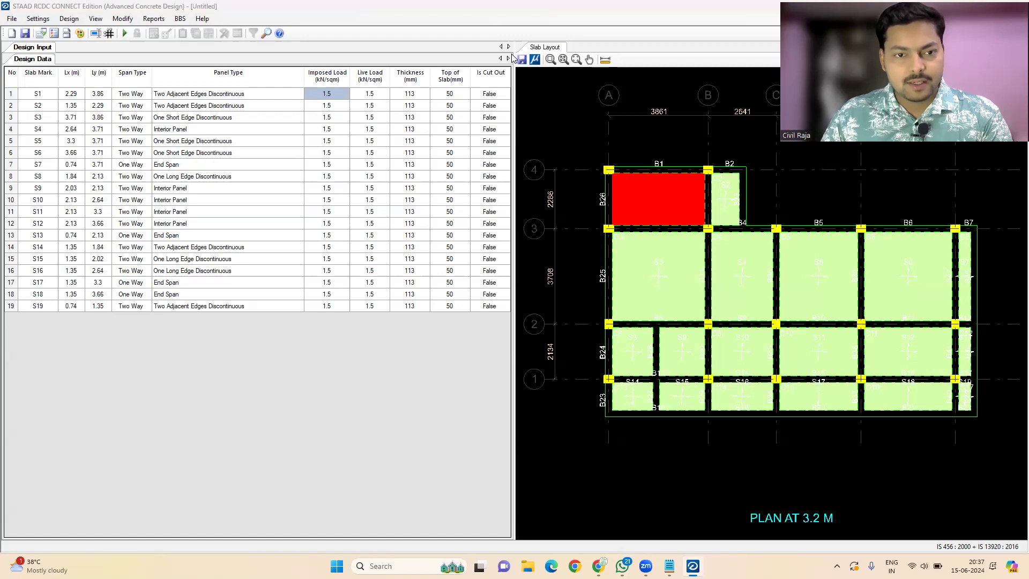
left_click(284, 294)
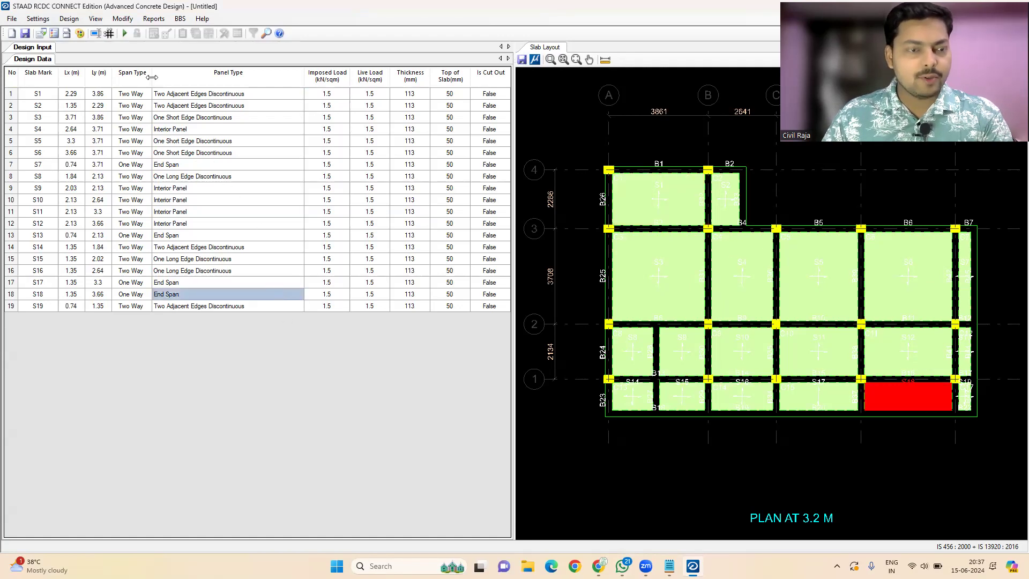
Configure the slab design settings for bent up rebars, with rebar-based detailing and a preferred rebar of 10.
left_click(37, 20)
left_click(54, 32)
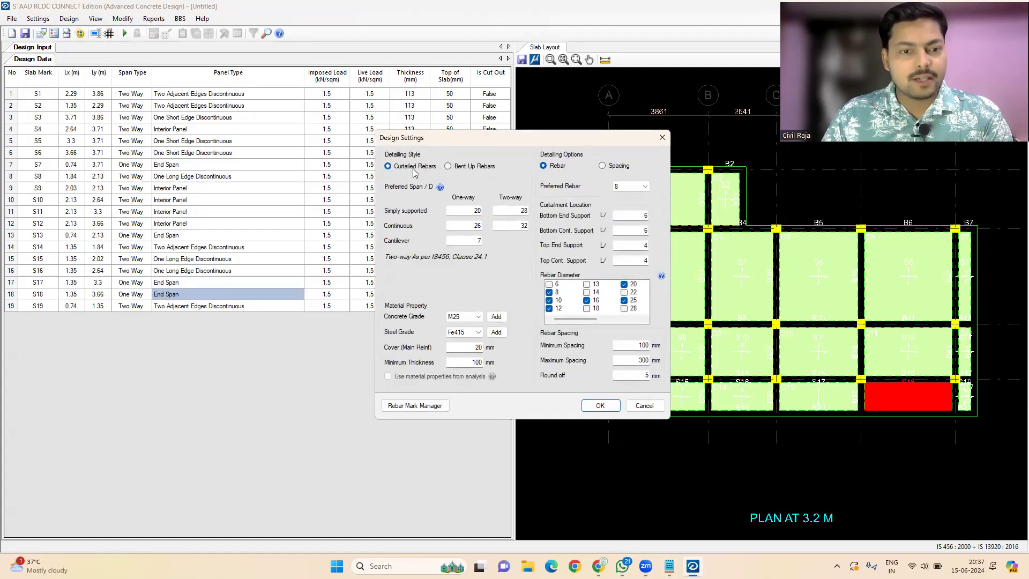
left_click(449, 168)
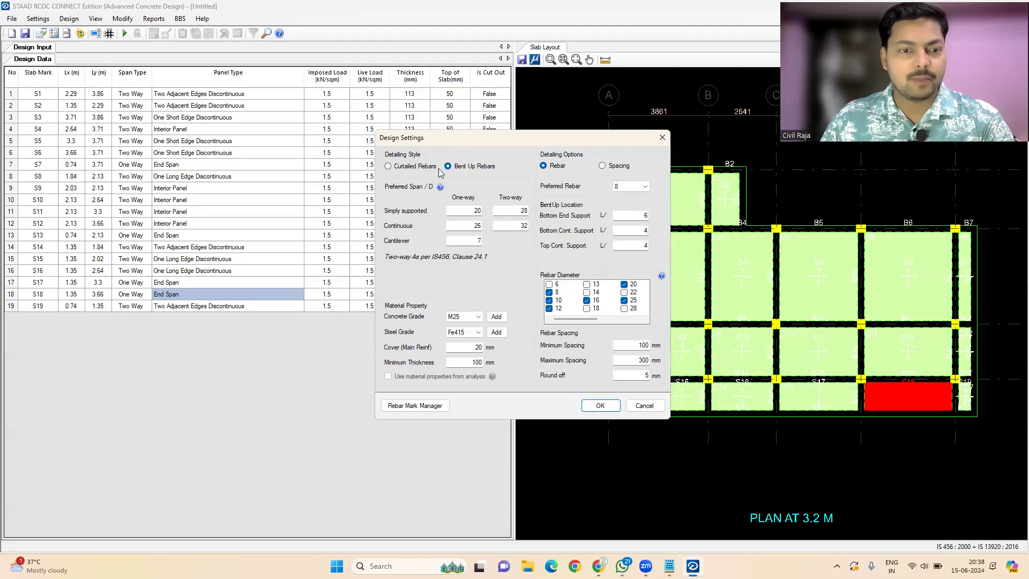
left_click(643, 187)
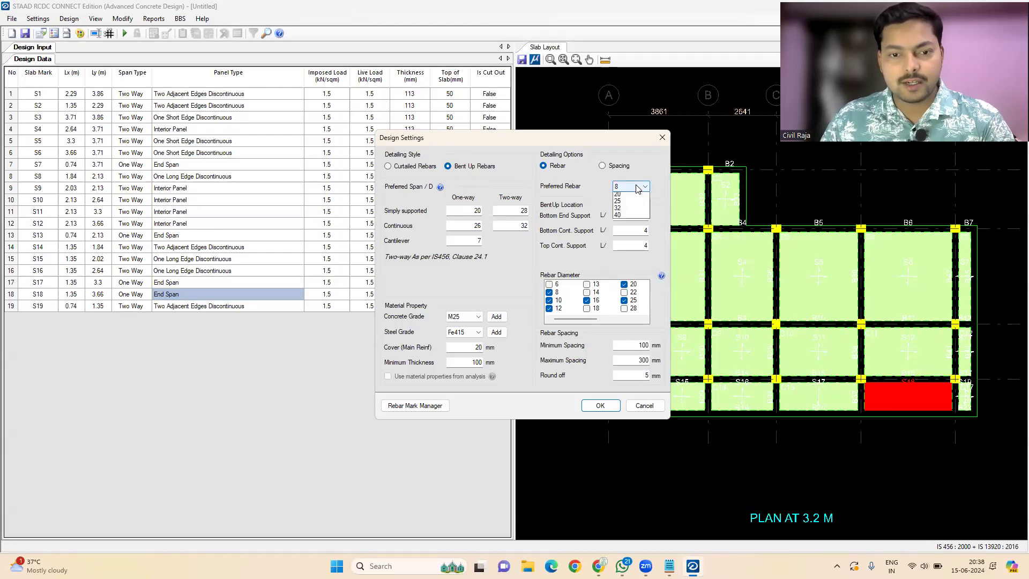
left_click(629, 207)
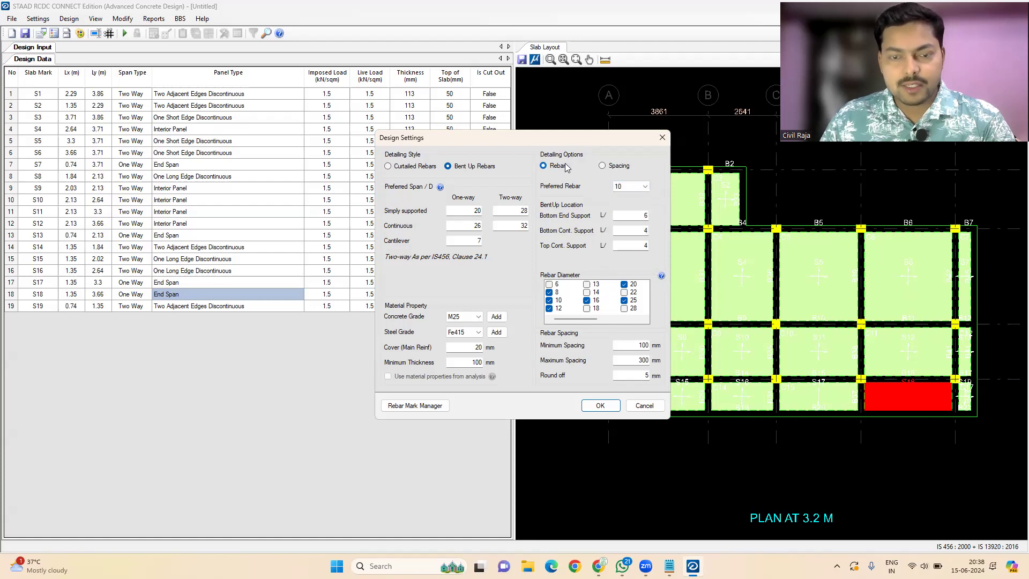
left_click(603, 167)
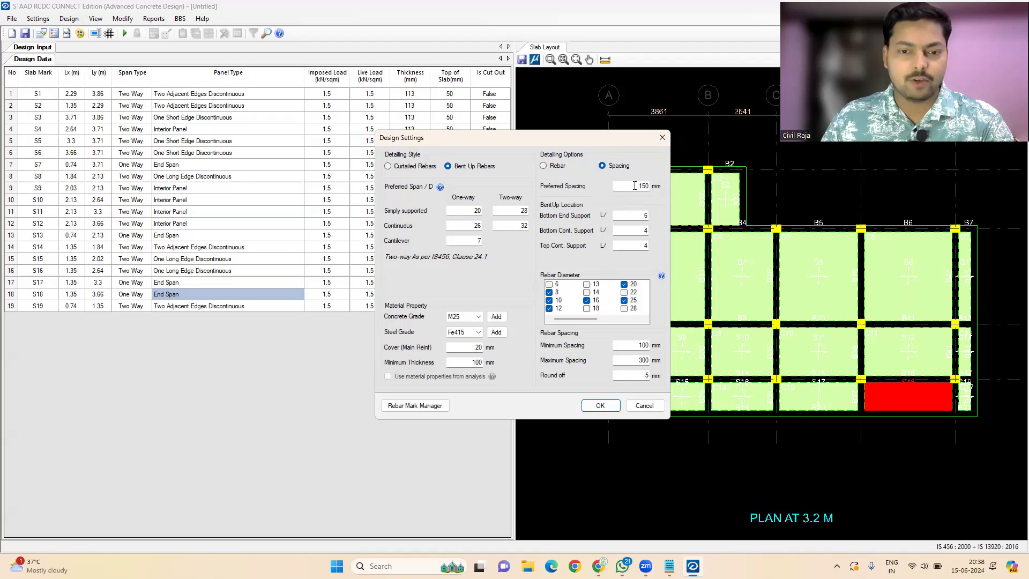
left_click(544, 167)
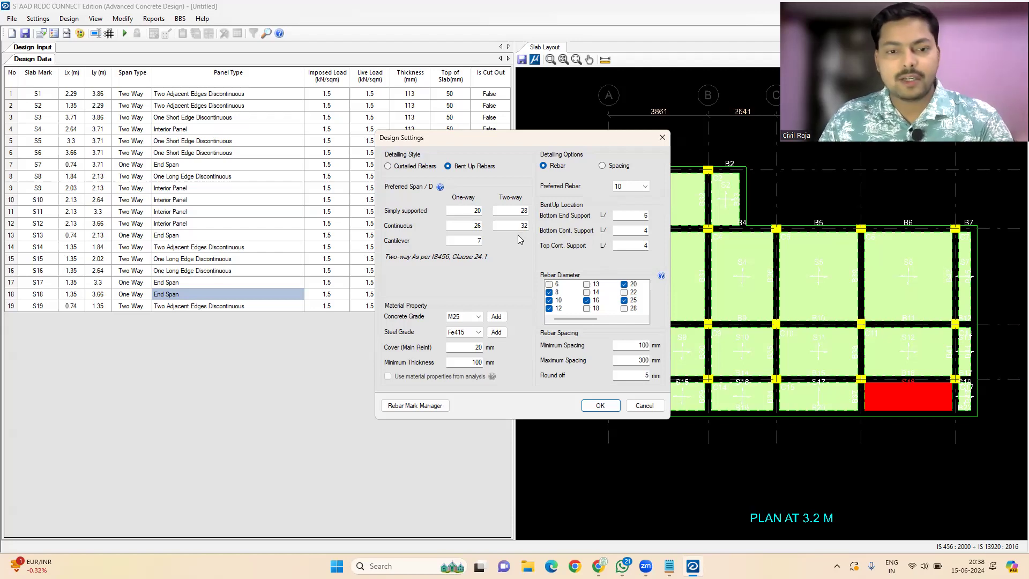
Set the concrete grade in the slab design settings to M20.
left_click(515, 210)
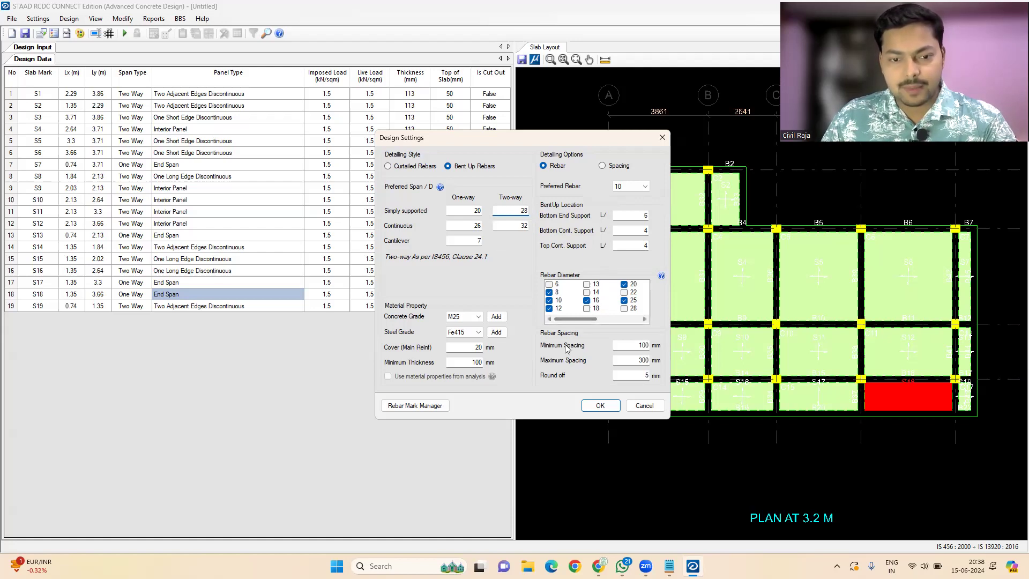
left_click(464, 317)
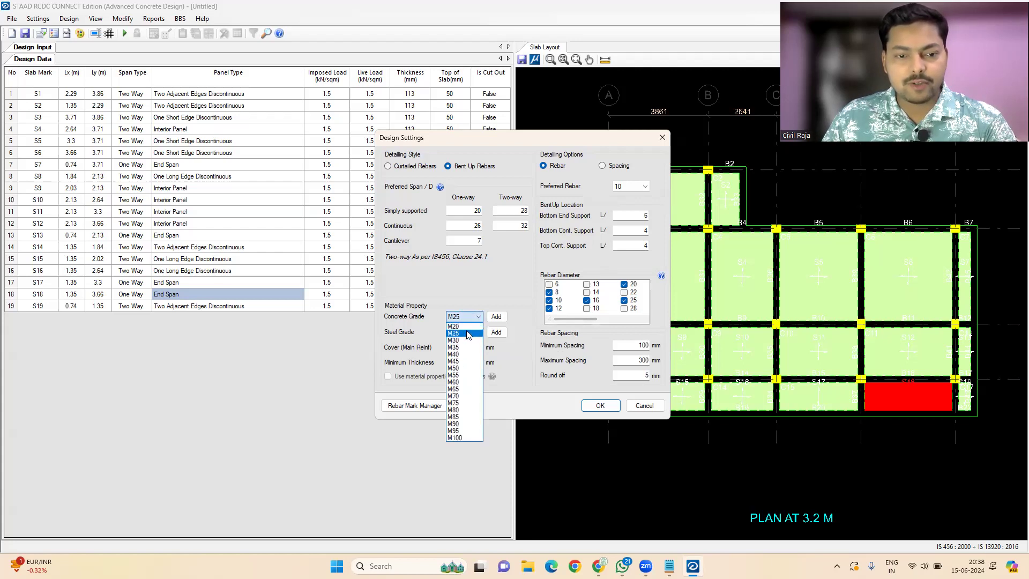
left_click(453, 326)
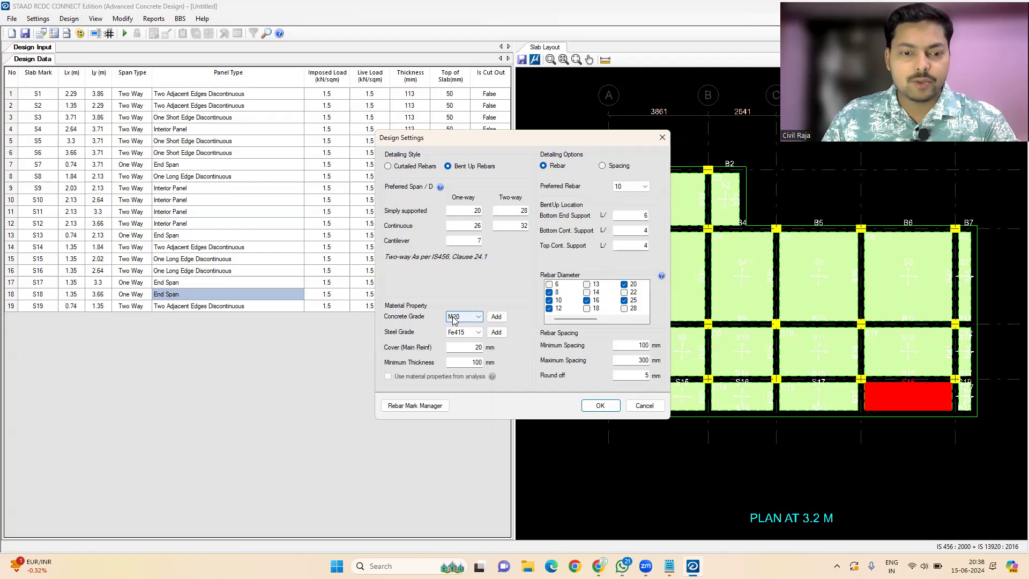
Try to add concrete grade M15 to the material properties of the slab design settings.
left_click(496, 317)
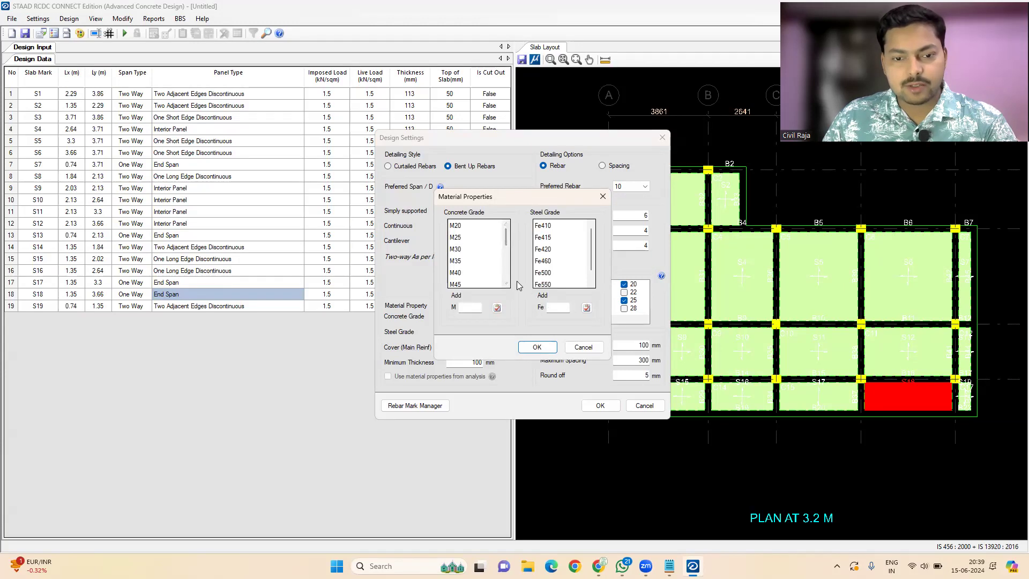
left_click(470, 308)
type("15")
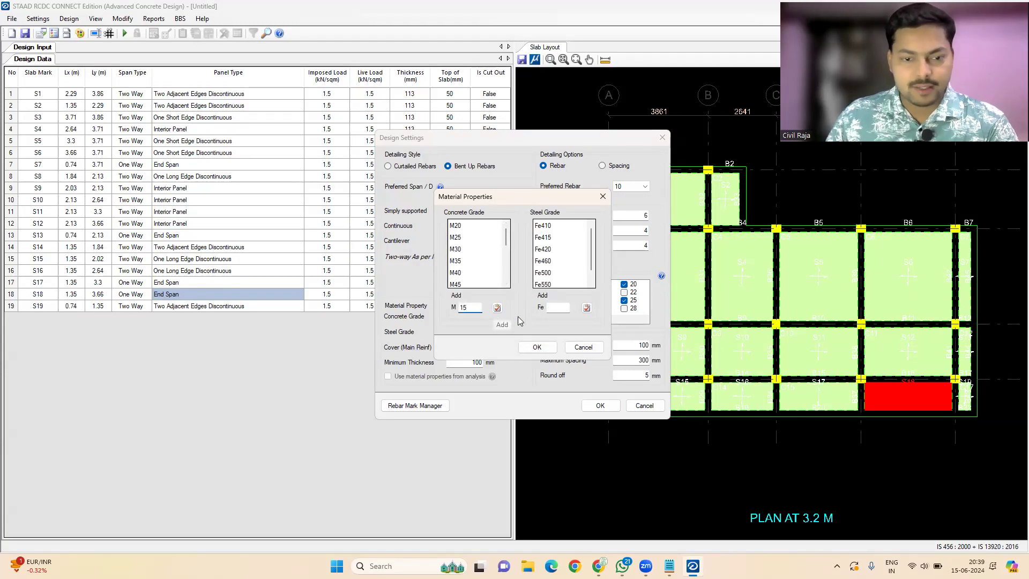
left_click(497, 309)
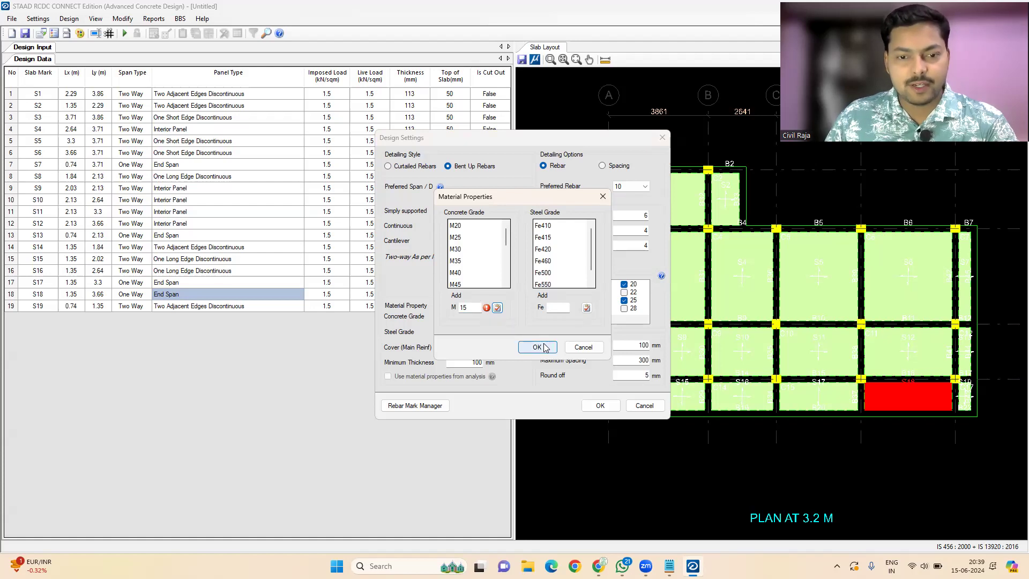
left_click(584, 347)
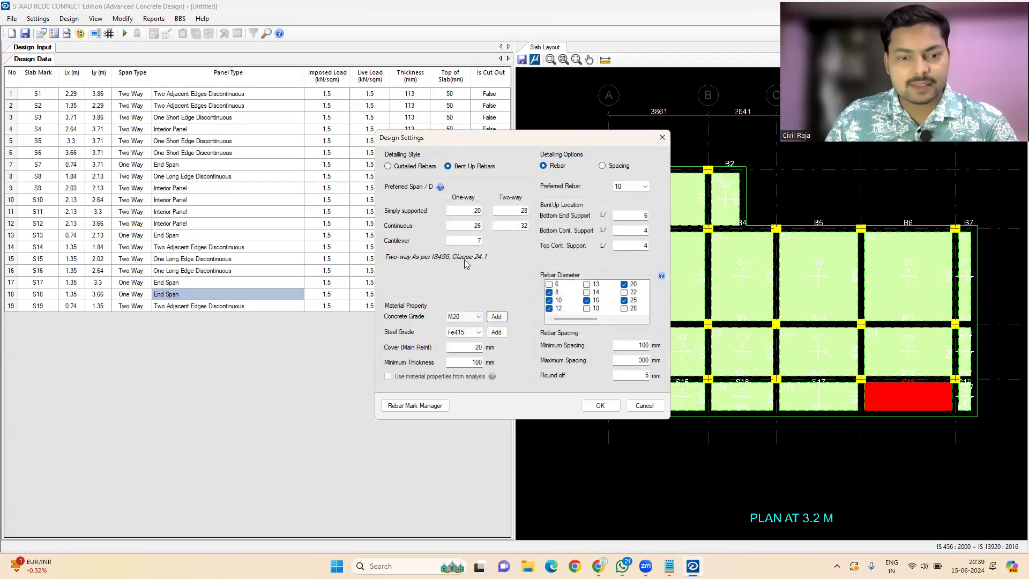
Set the steel grade to Fe500 and keep the minimum slab thickness at 100 mm.
left_click(468, 333)
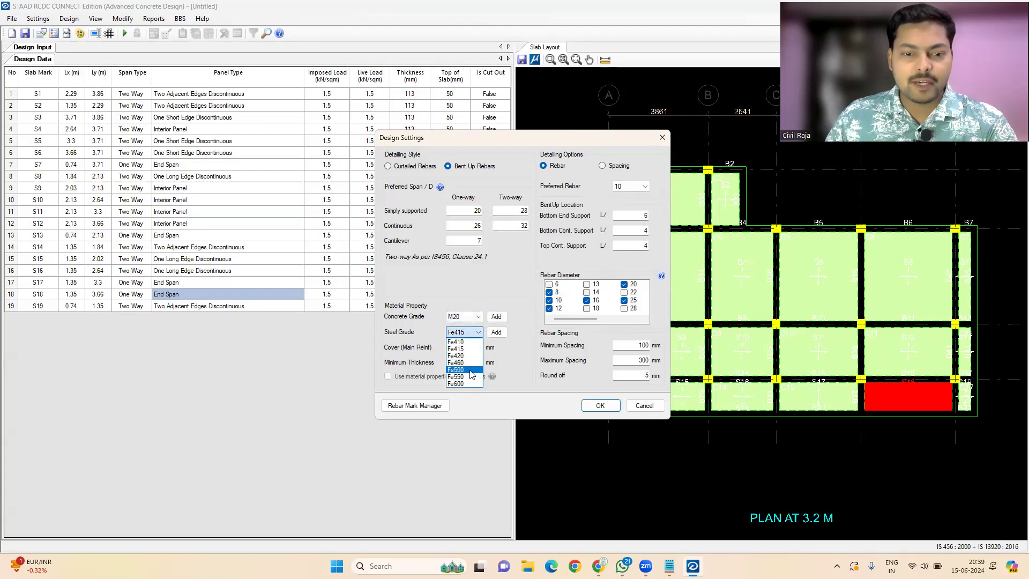
left_click(471, 373)
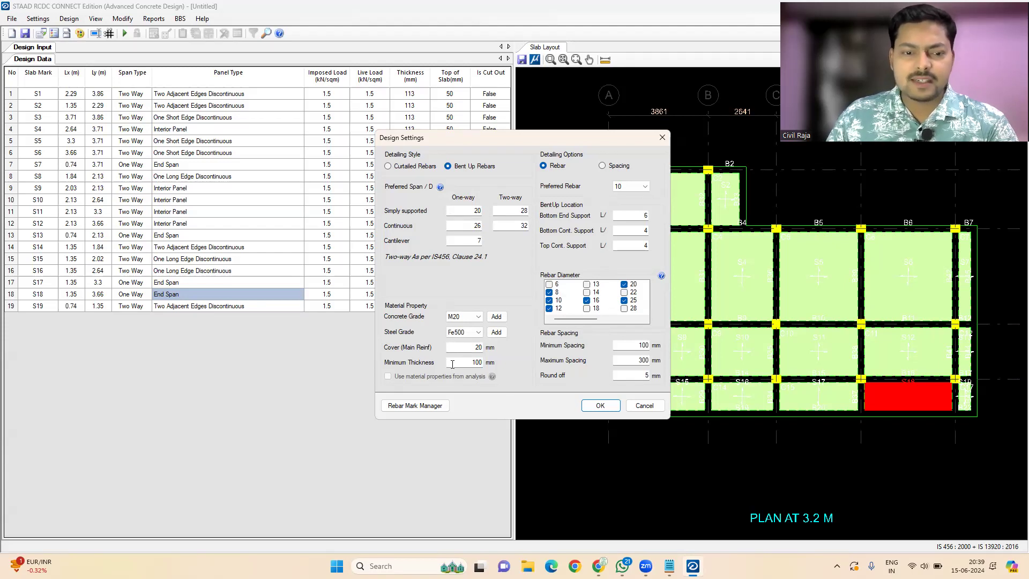
double_click(469, 364)
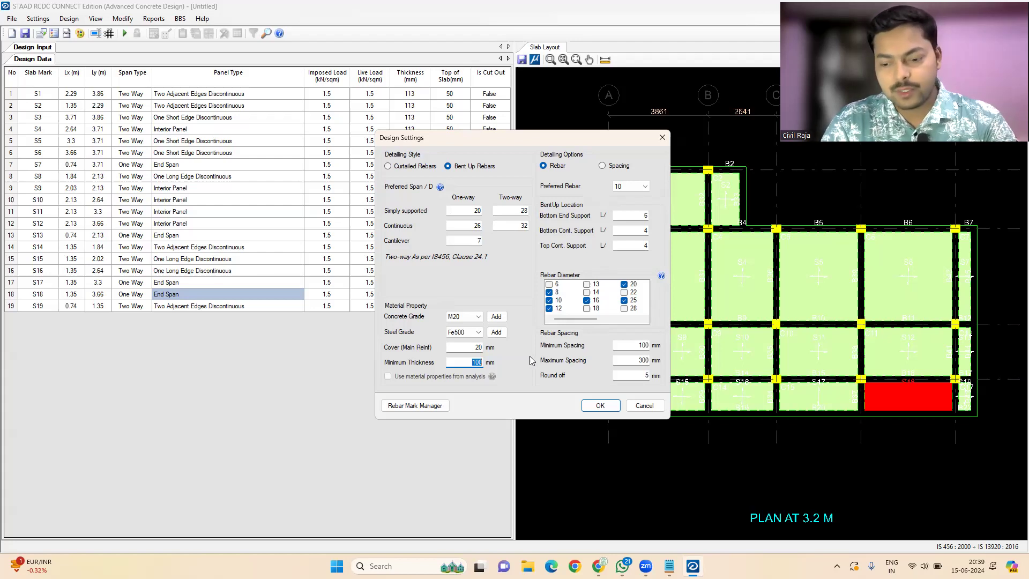
type("11")
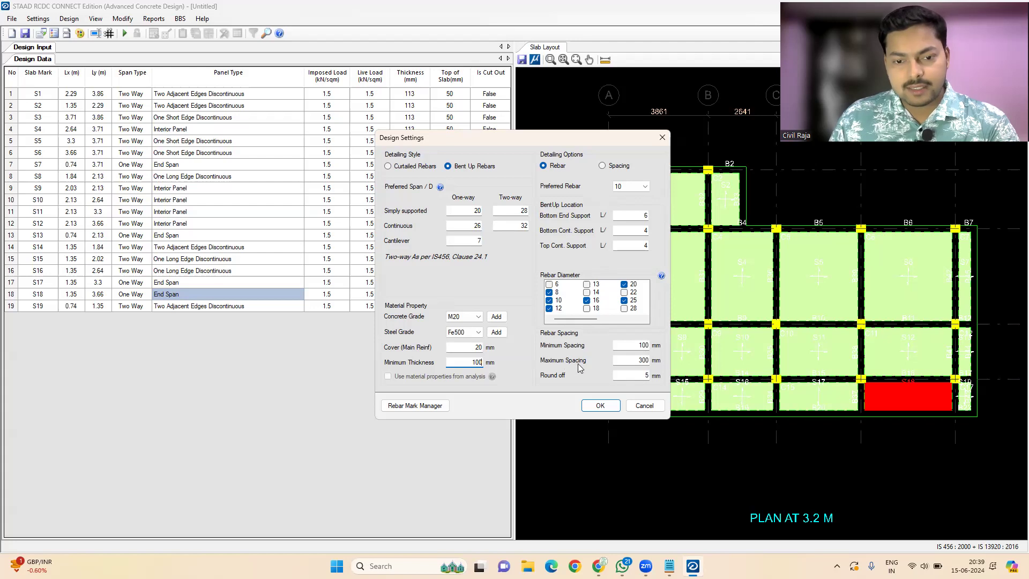
Set the rebar spacing round off to 25 mm and accept the design settings with the T10@120 C/C rebar mark preset.
left_click(632, 377)
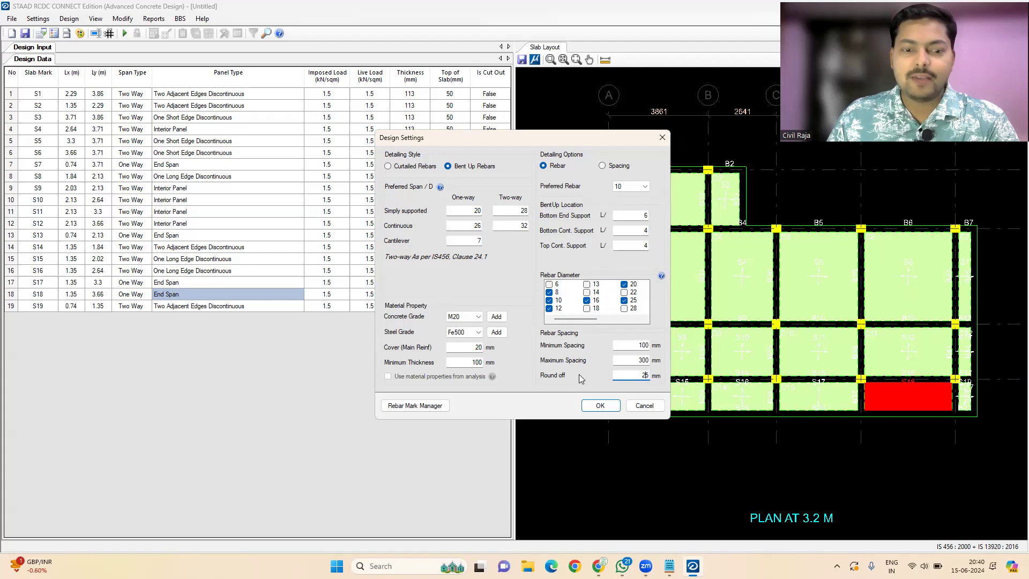
left_click(412, 406)
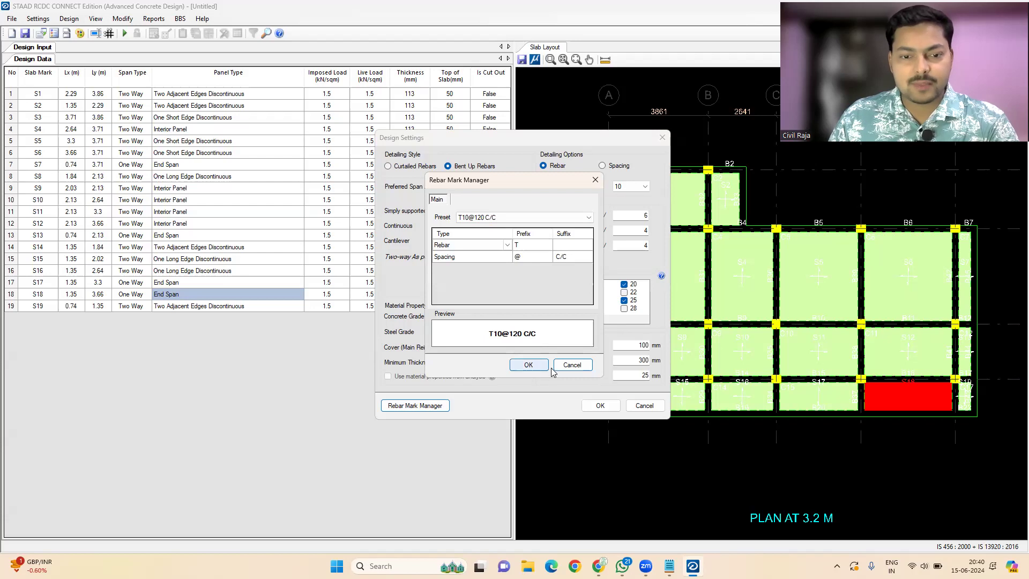
left_click(538, 367)
left_click(600, 405)
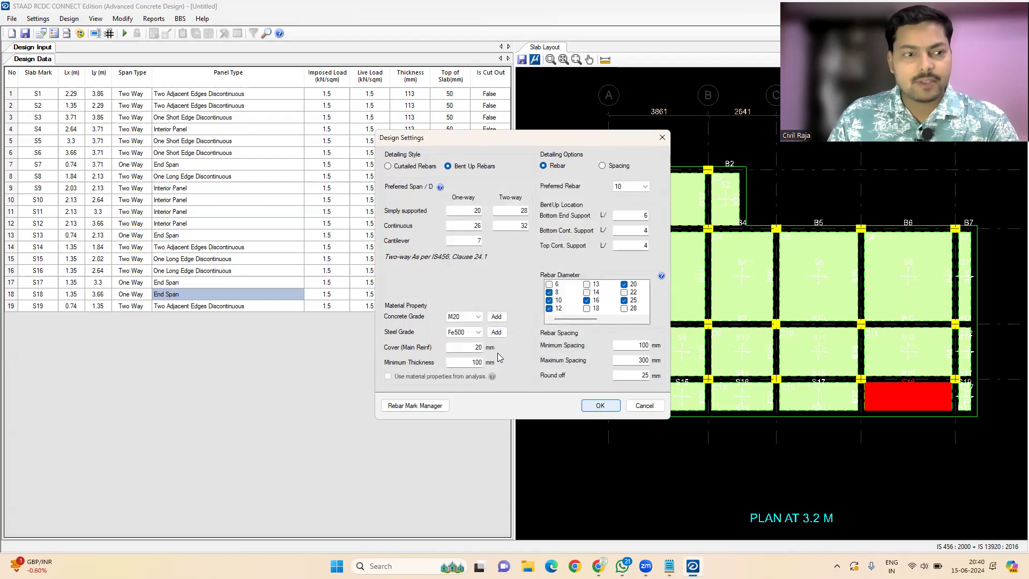
Enable the crack width check according to IS 456 and the initial thermal cracking check for the slabs.
left_click(37, 18)
left_click(73, 46)
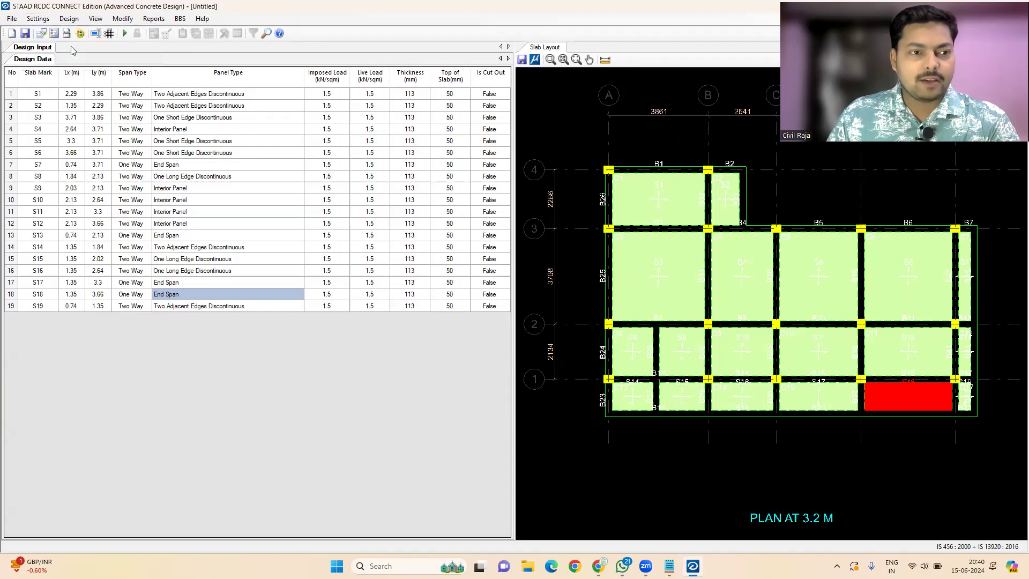
left_click(449, 208)
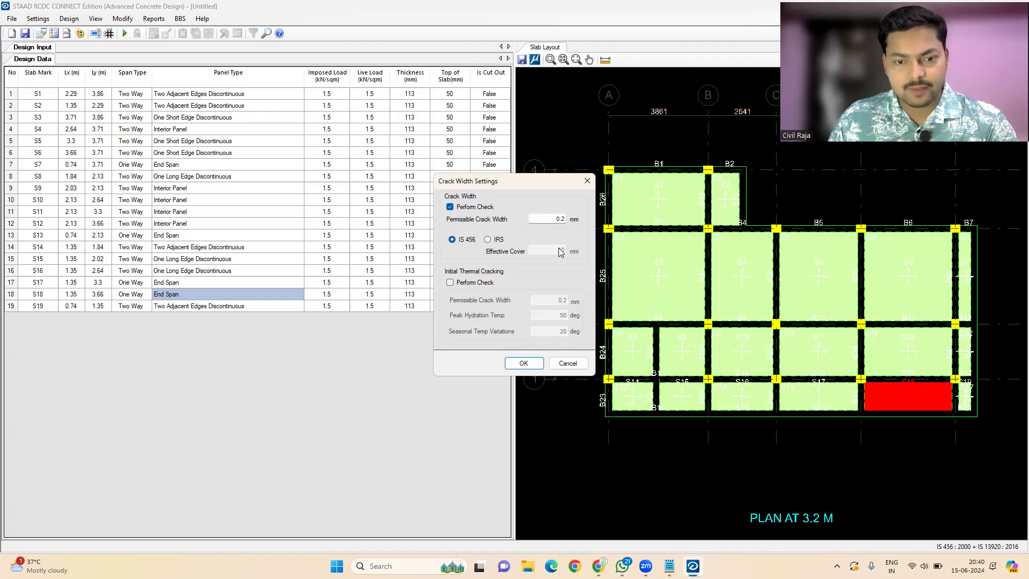
left_click(488, 240)
left_click(453, 240)
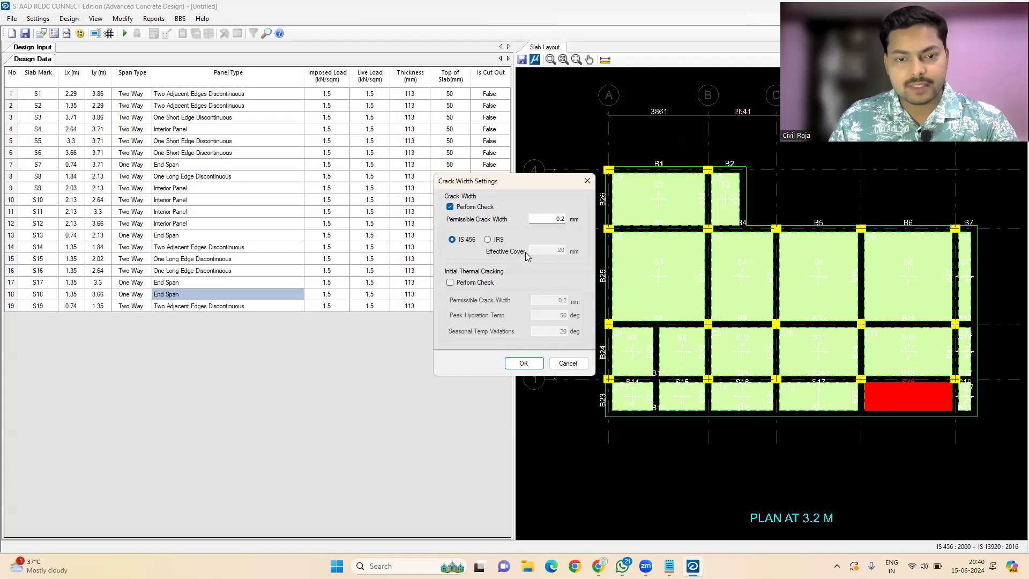
left_click(488, 240)
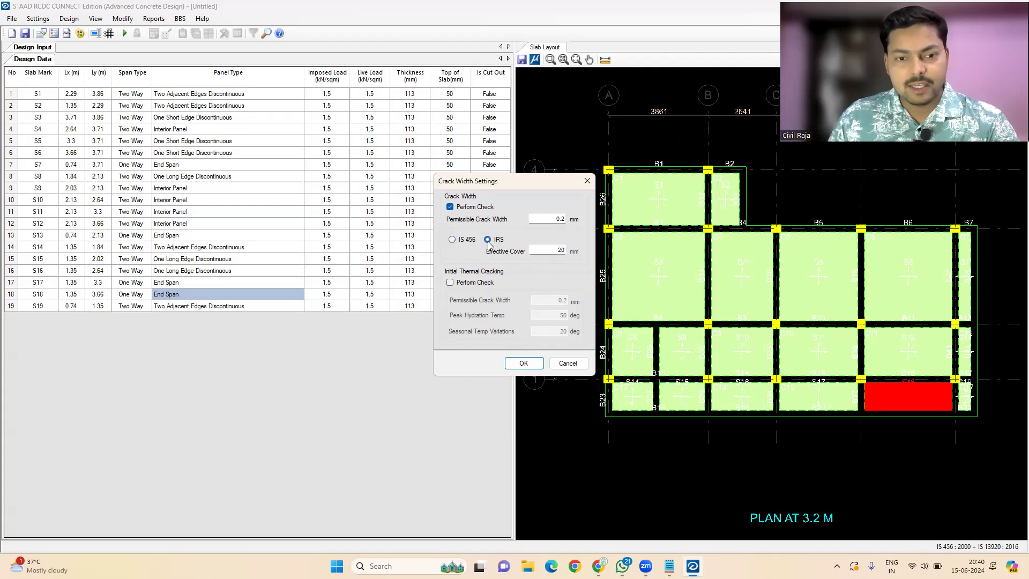
left_click(453, 240)
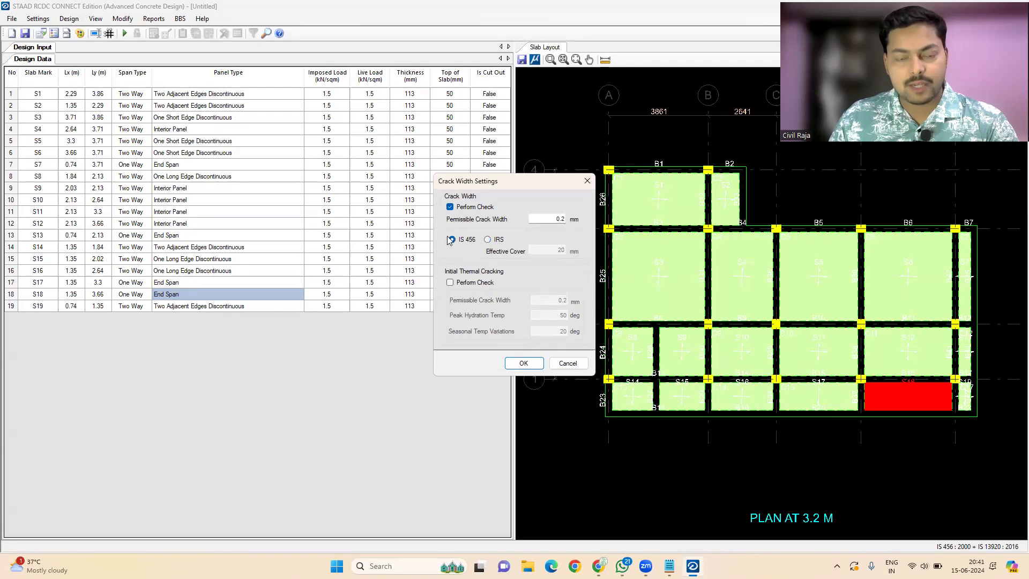
left_click(450, 283)
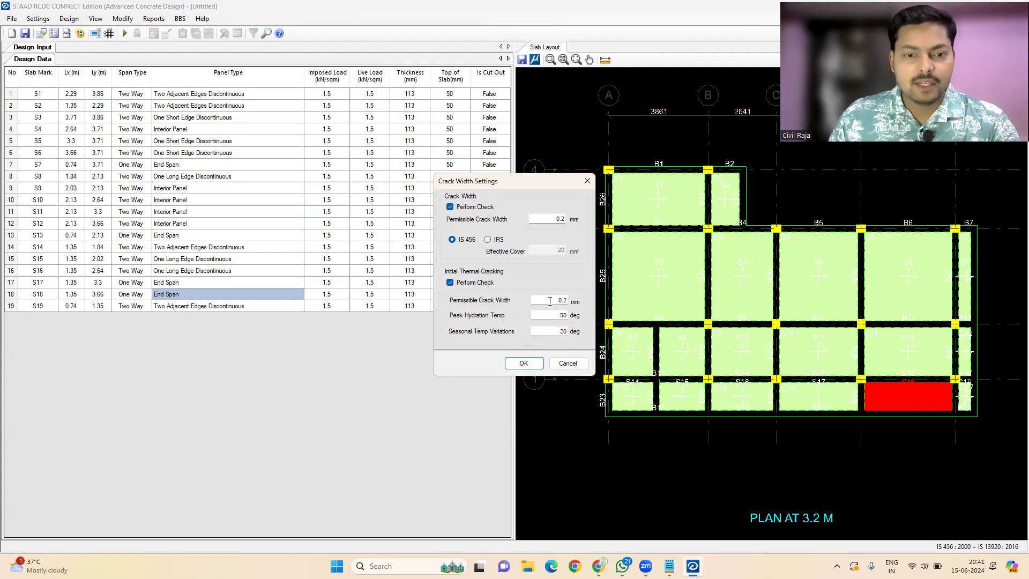
left_click(521, 363)
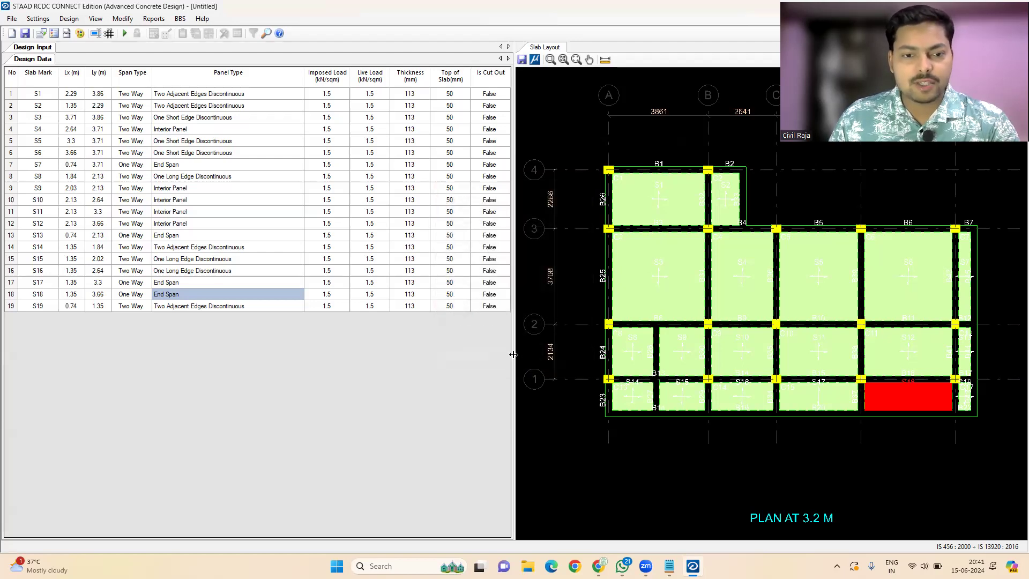
left_click(38, 19)
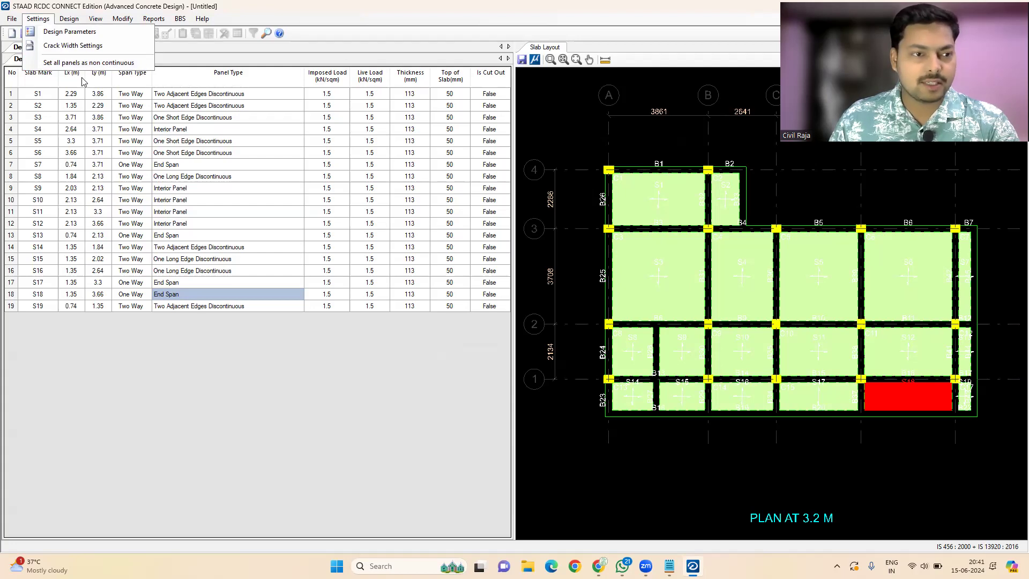
left_click(191, 94)
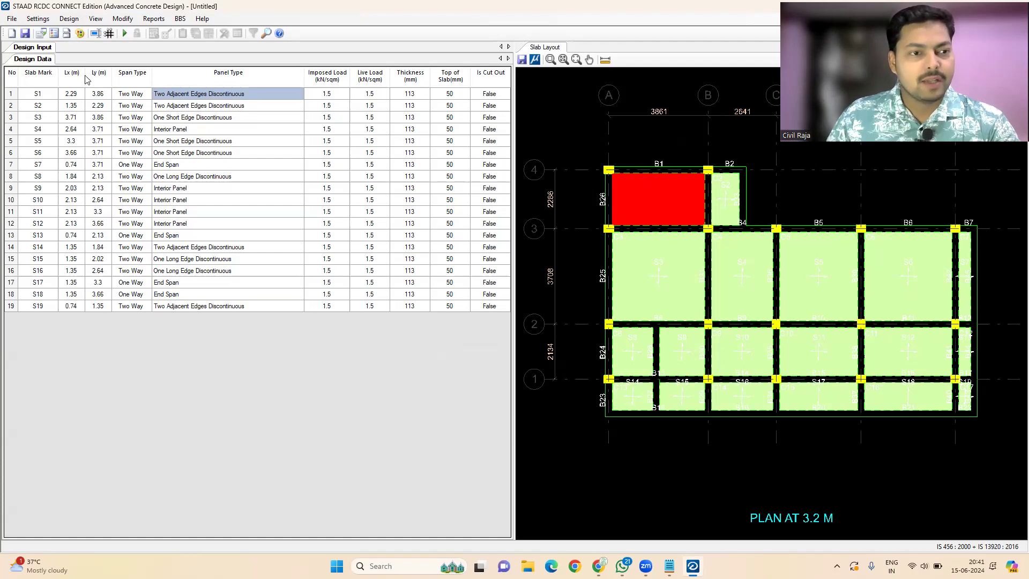
Switch the slab drawing style's units to English.
left_click(80, 34)
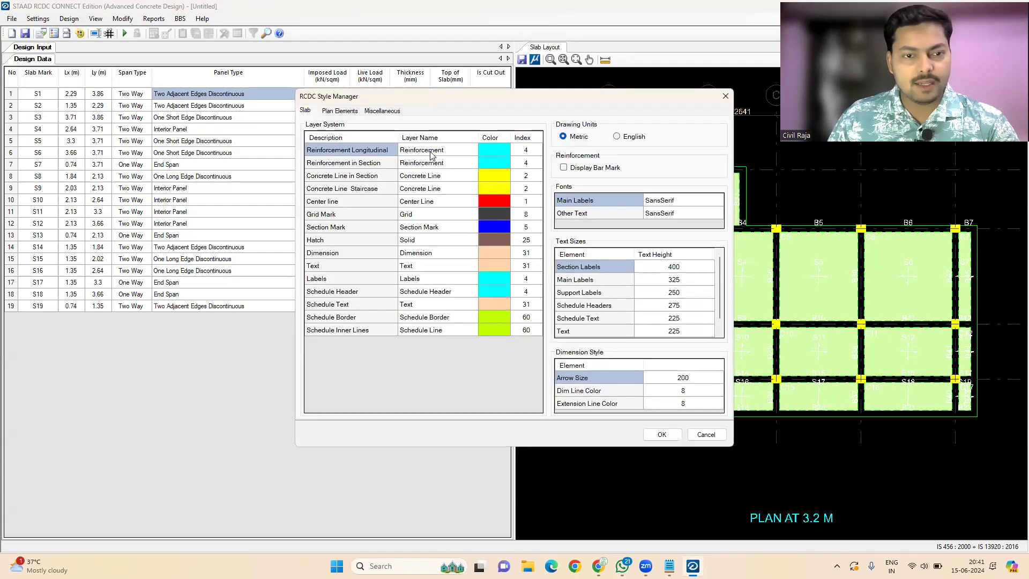
left_click(618, 136)
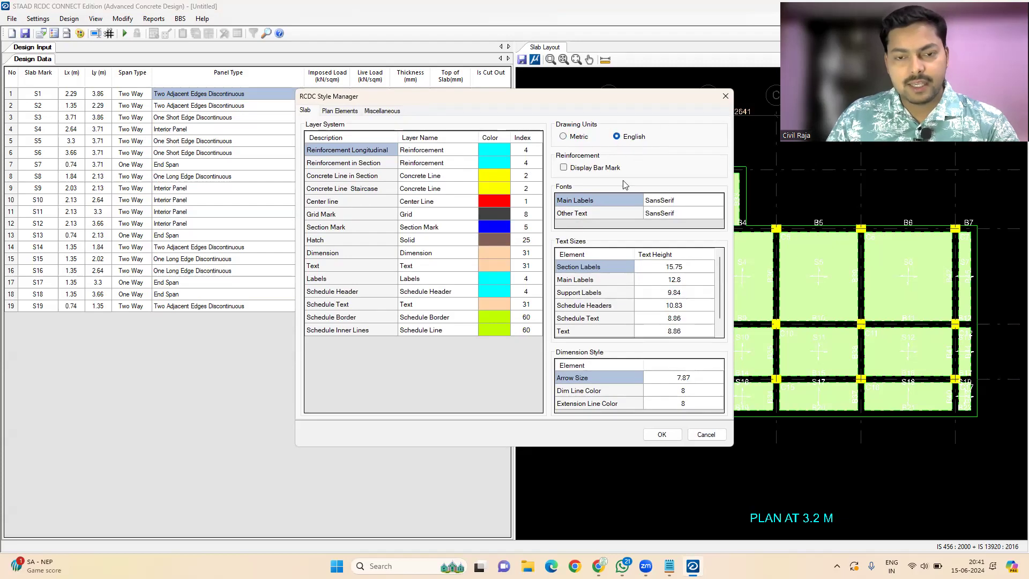
left_click(661, 435)
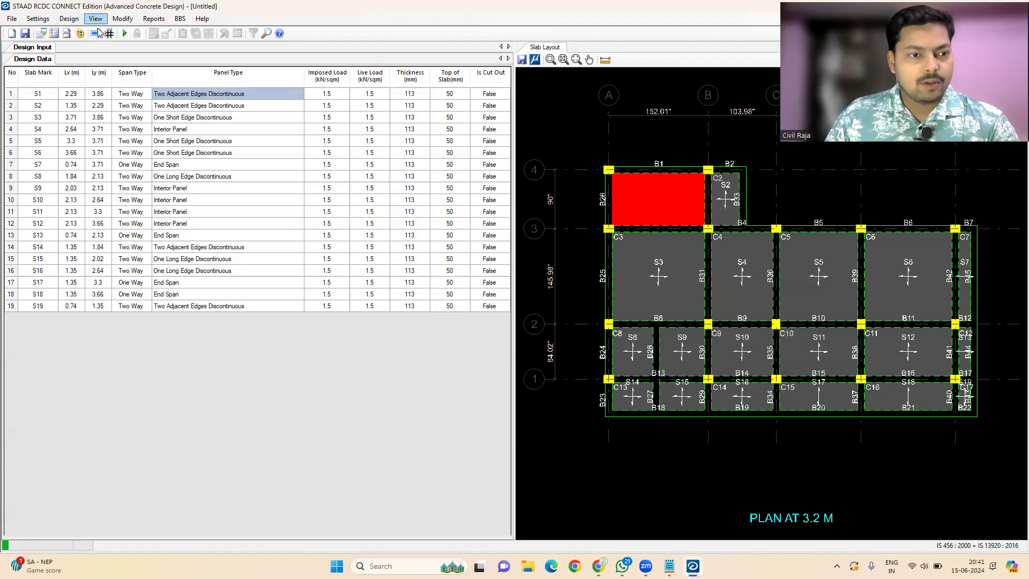
Run the slab design with slab continuity re-evaluated and widen the results table to show all its columns.
left_click(125, 33)
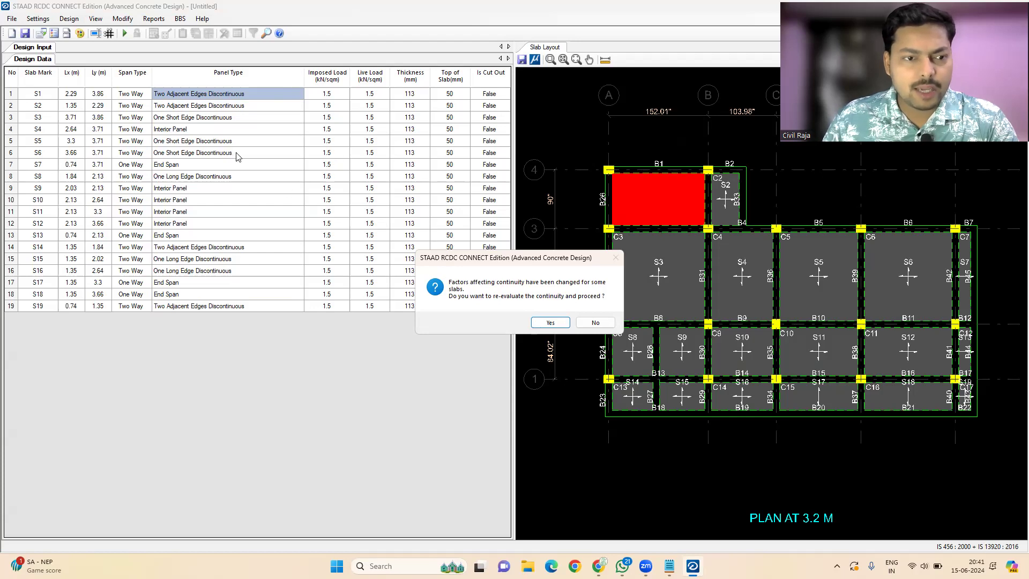
left_click(550, 322)
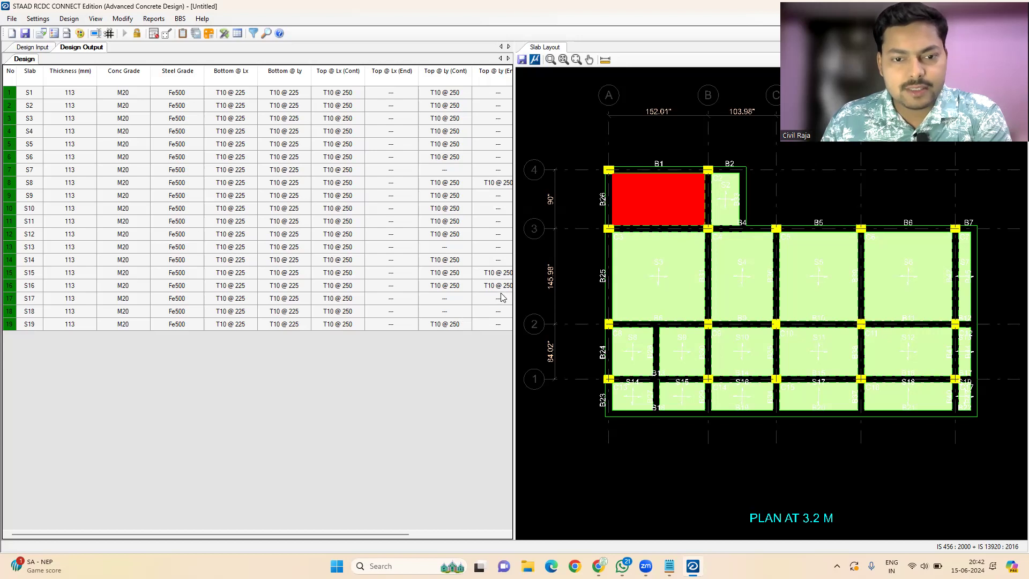
left_click_drag(513, 295, 664, 299)
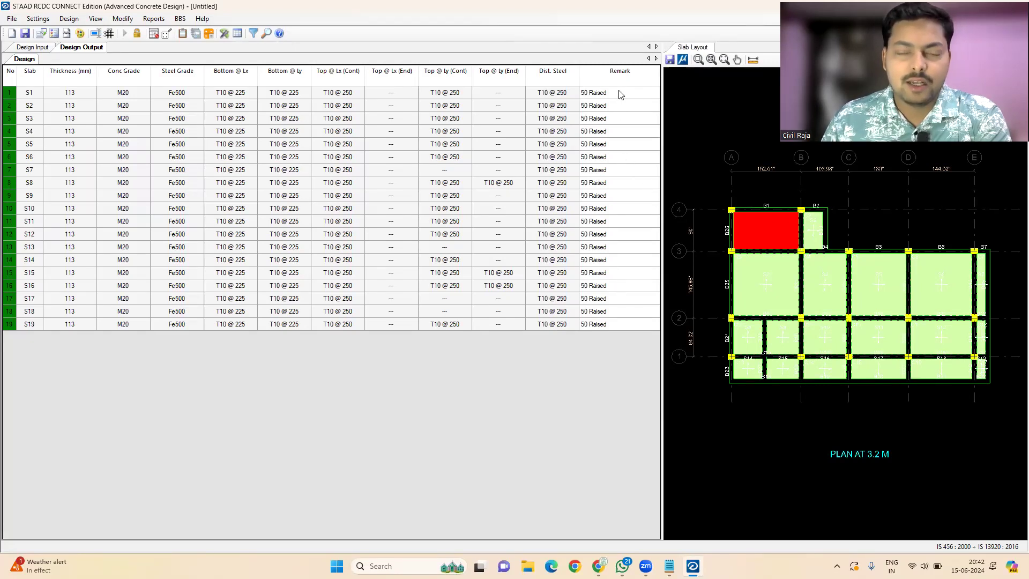
Review the design settings and rebar mark format used for the designed slabs, leaving them as they are.
left_click(32, 18)
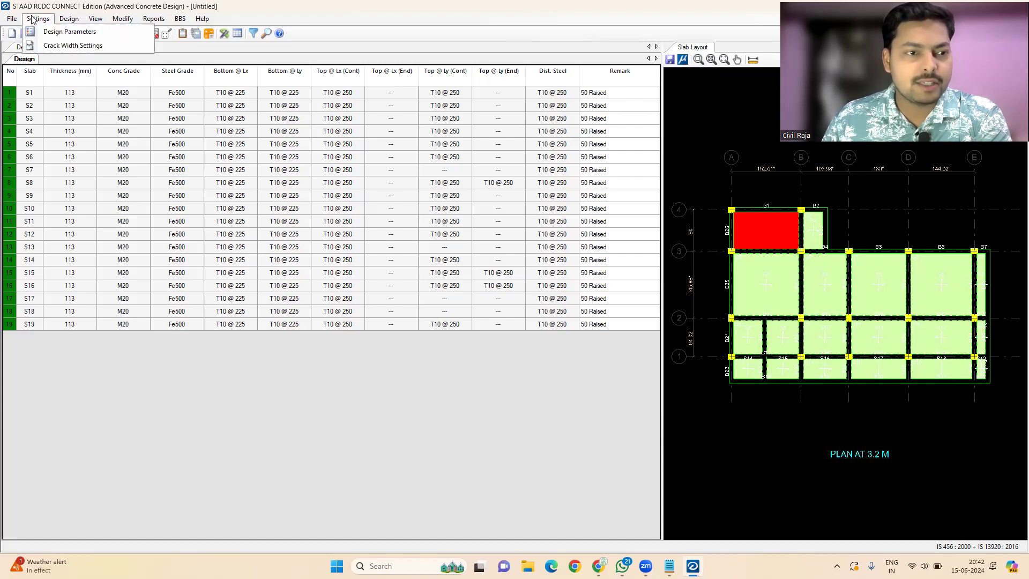
left_click(43, 32)
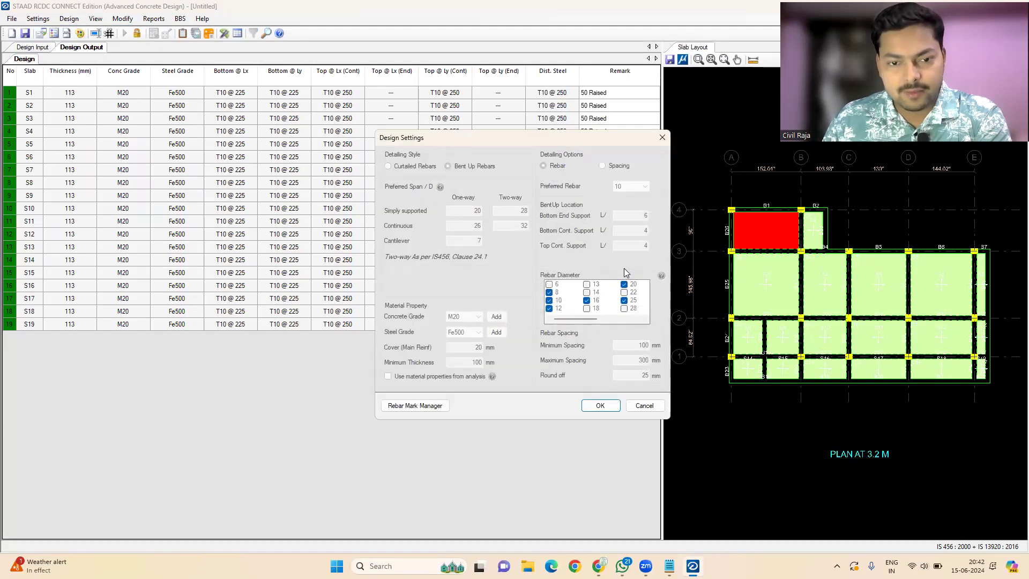
left_click(416, 405)
left_click(595, 181)
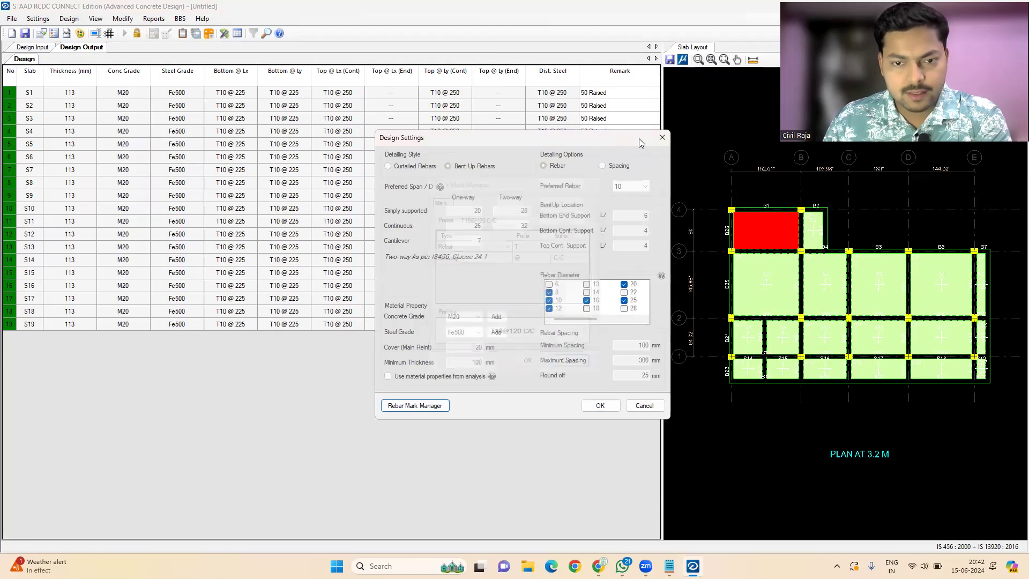
left_click(663, 138)
Check the slabs' top-of-slab values in the design input and return to the design output with an enlarged slab layout.
left_click(38, 19)
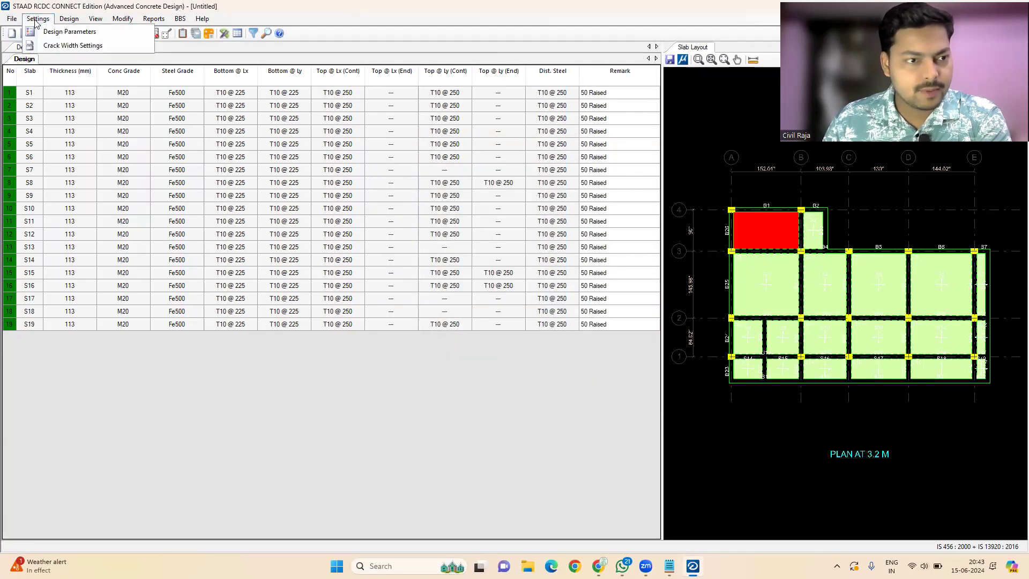
left_click(318, 168)
left_click(31, 48)
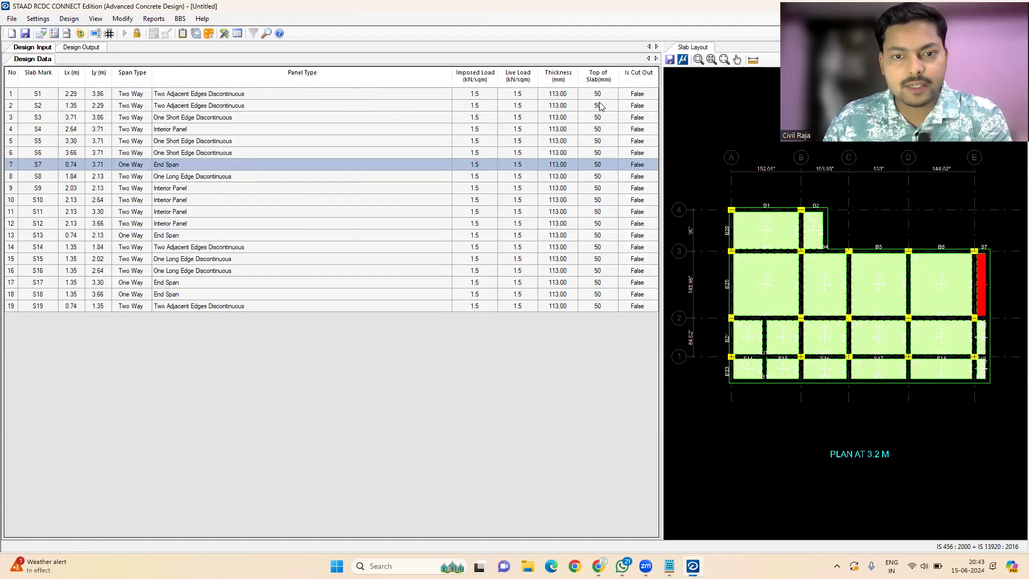
left_click(80, 48)
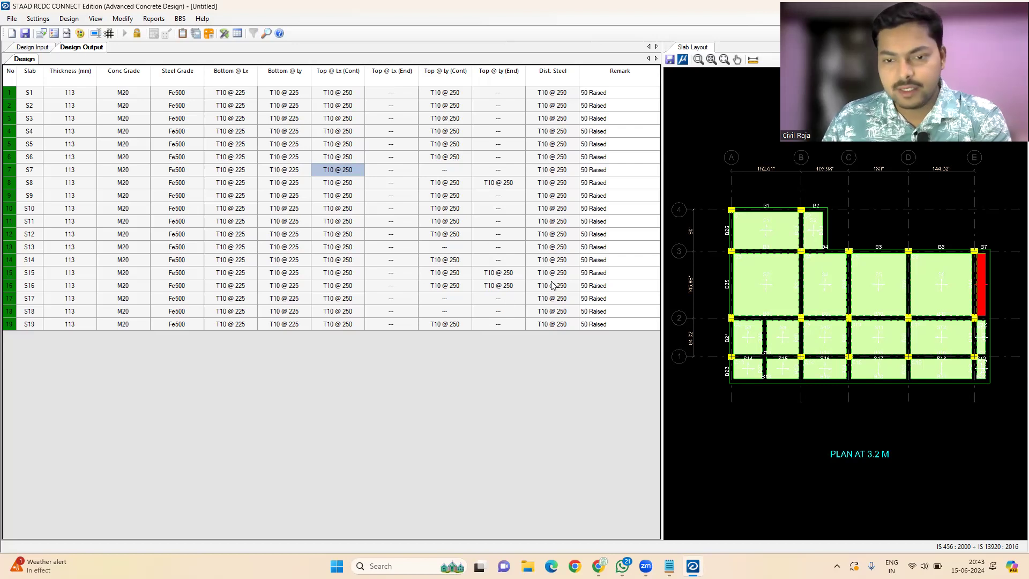
left_click_drag(662, 240, 533, 268)
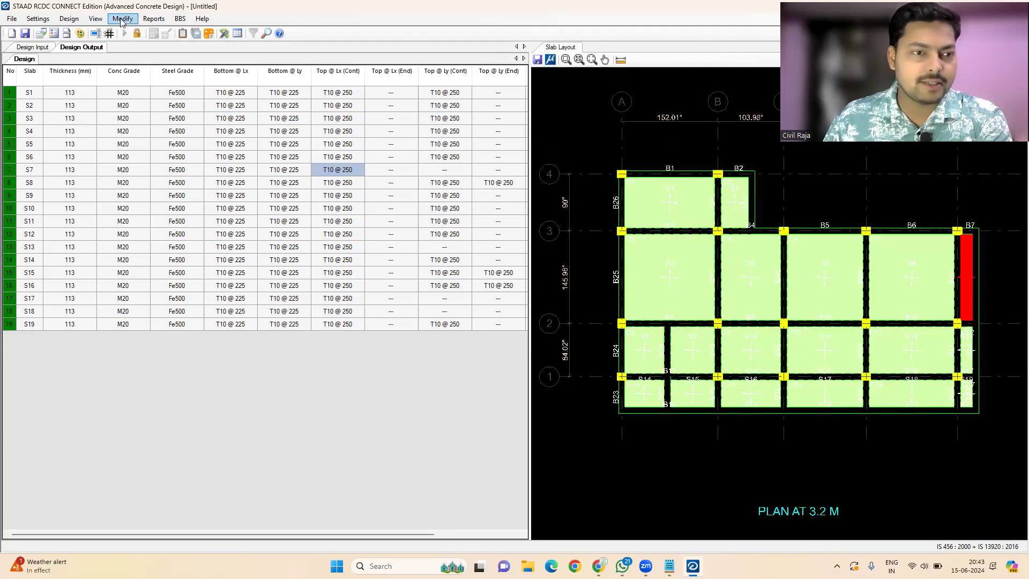
Generate the text schedule of the 3.2 m level slabs with similar slabs grouped.
left_click(122, 20)
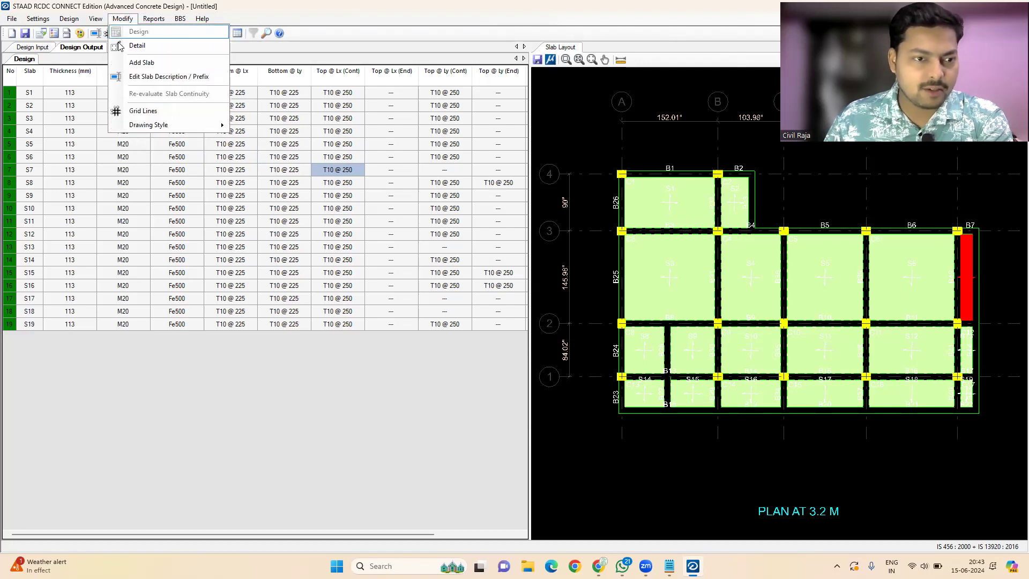
mouse_move(130, 125)
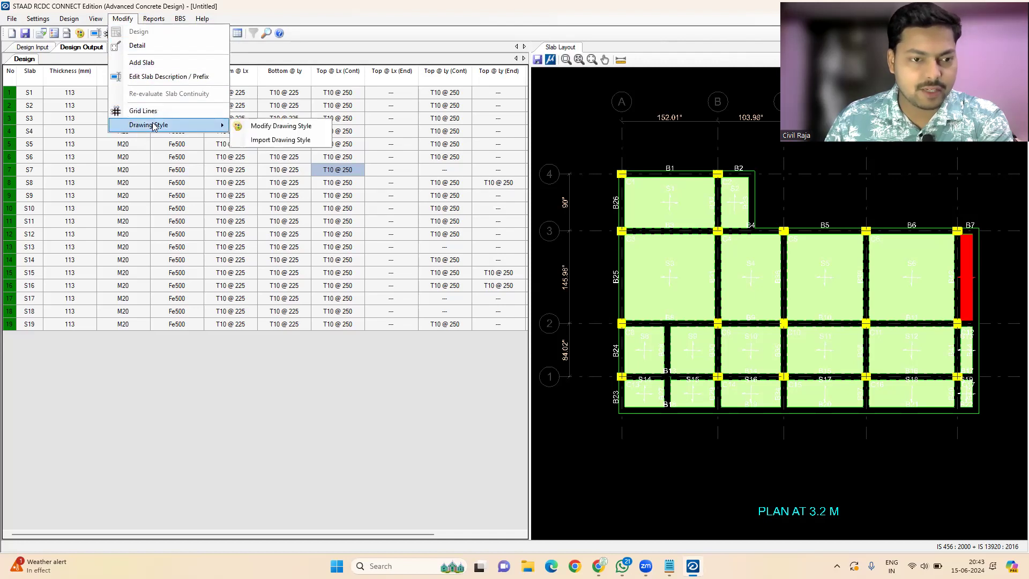
mouse_move(145, 22)
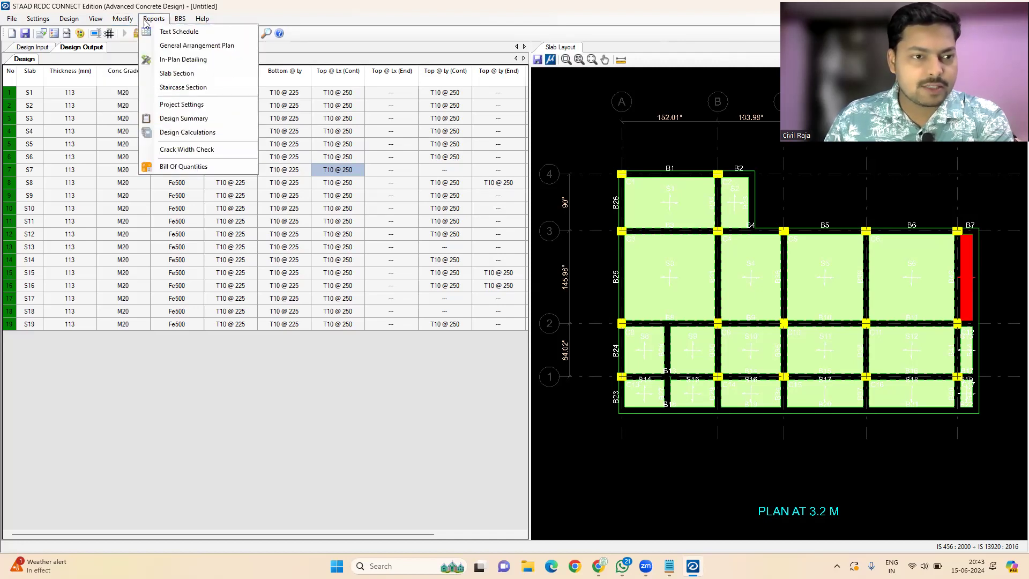
left_click(168, 33)
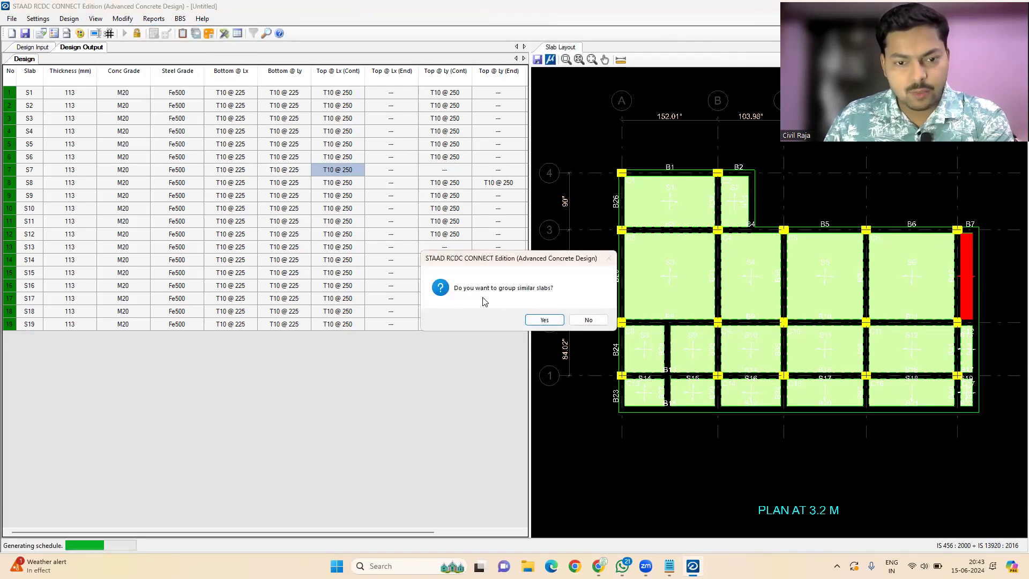
left_click(545, 320)
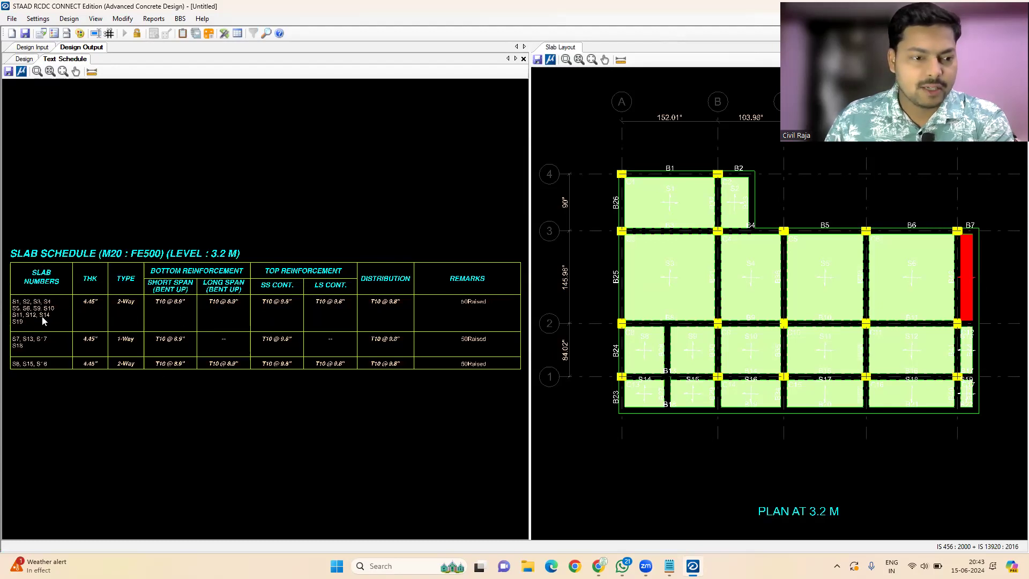
scroll(45, 318, "up", 2)
scroll(152, 283, "down", 2)
scroll(158, 279, "up", 4)
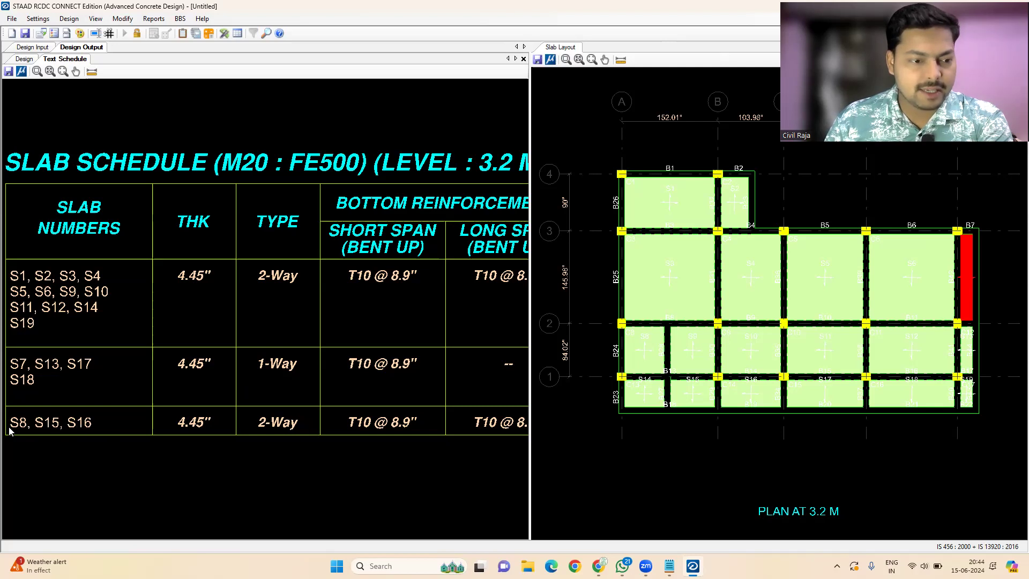
Locate slabs S8, S15 and S16 on the slab layout through their entries in the design input.
scroll(906, 239, "up", 2)
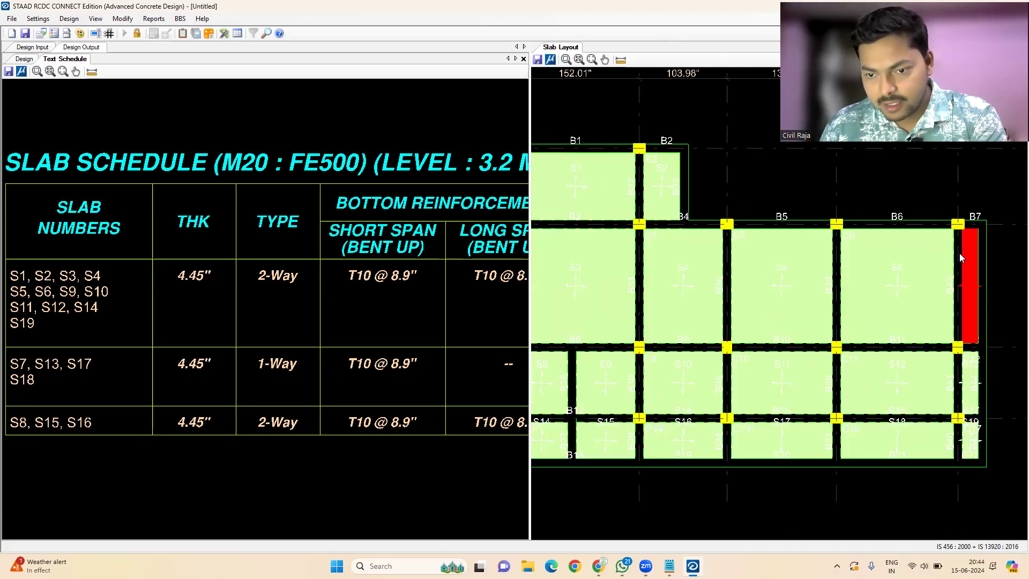
scroll(821, 230, "down", 2)
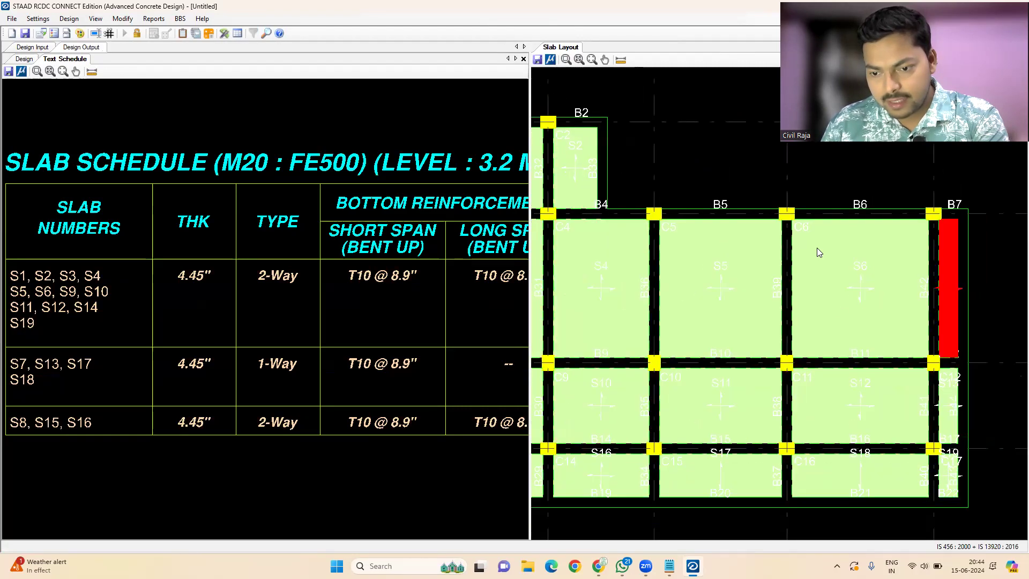
scroll(900, 341, "down", 1)
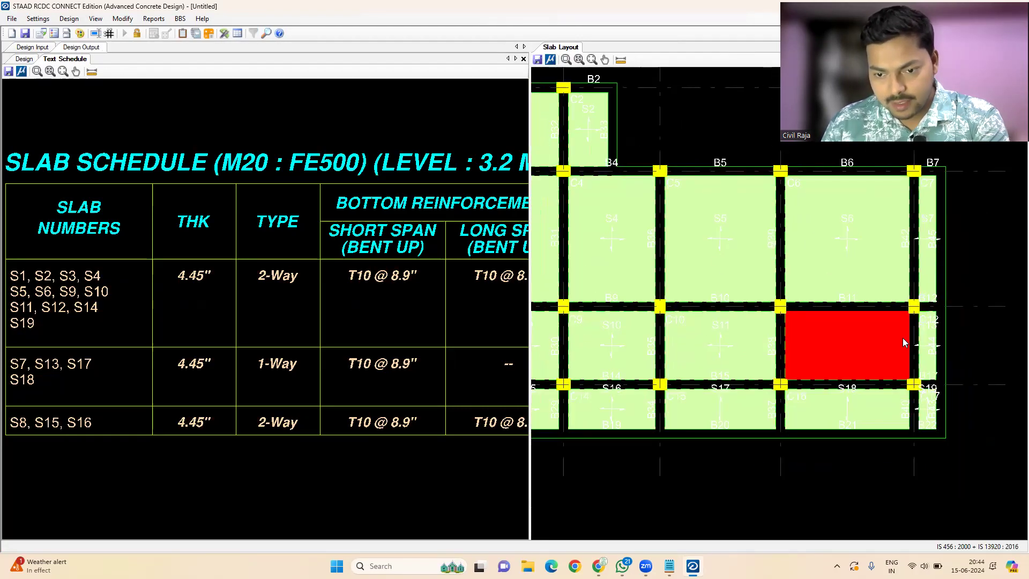
scroll(903, 338, "down", 2)
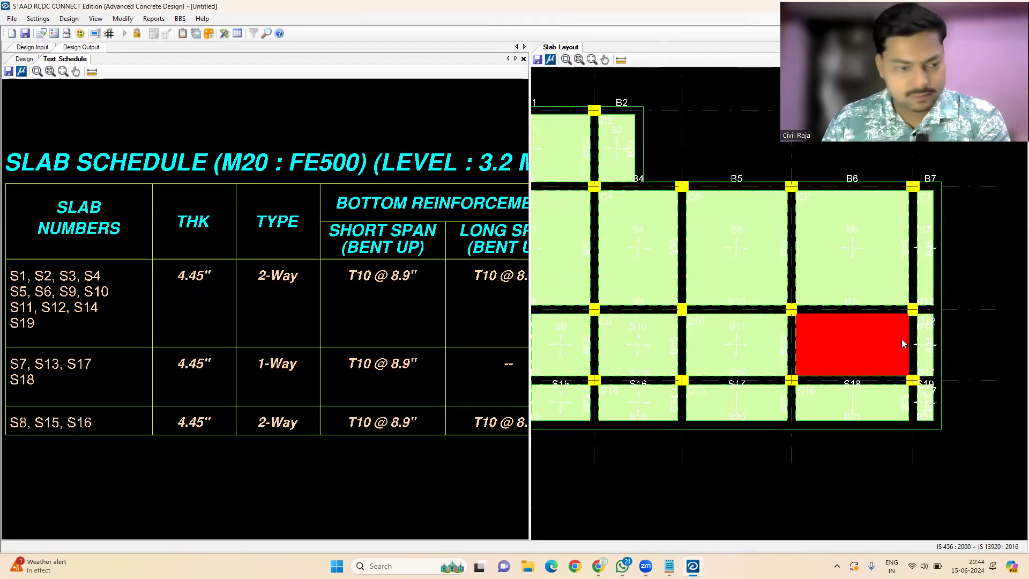
left_click(31, 47)
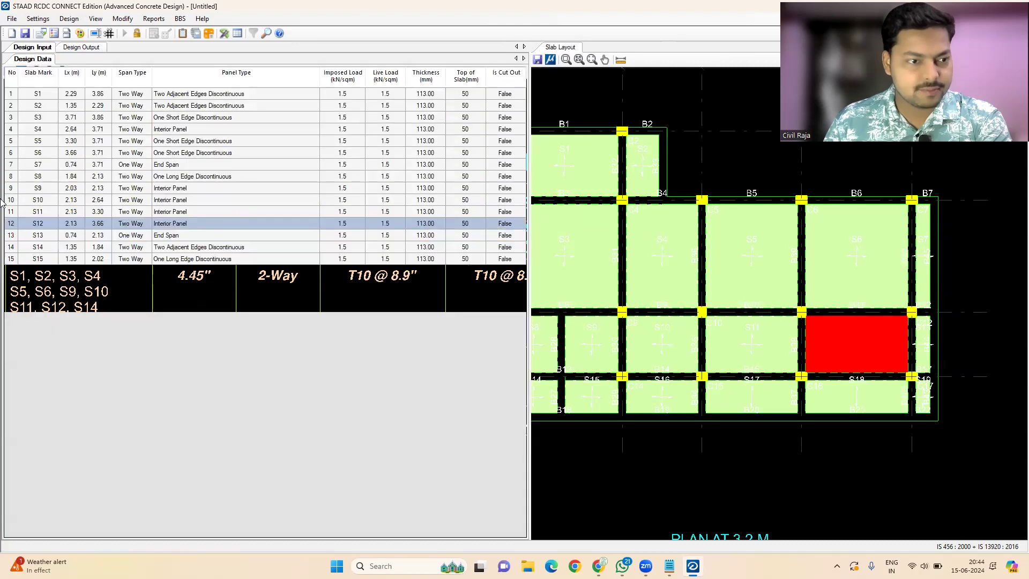
left_click(39, 180)
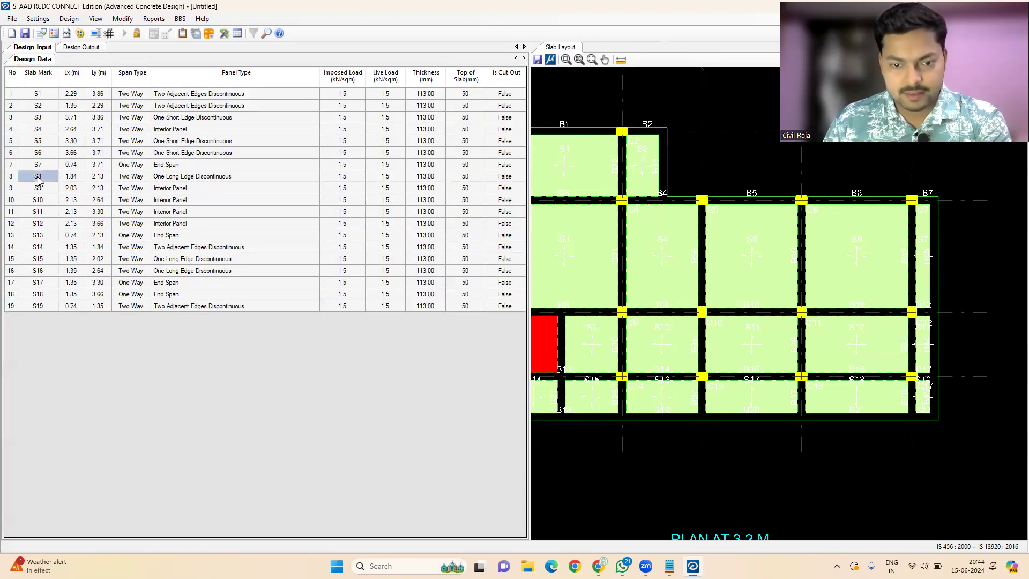
left_click(39, 261)
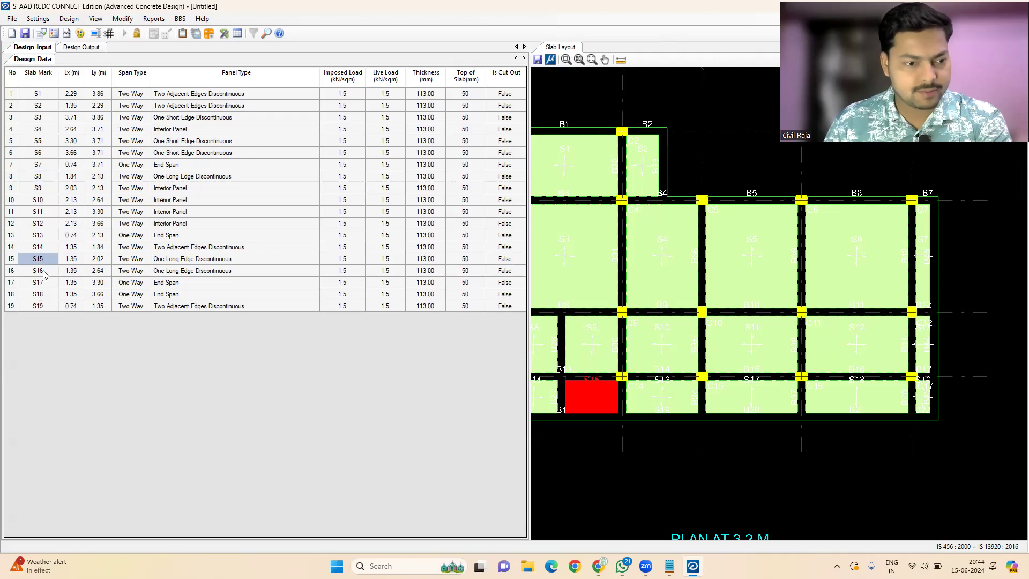
left_click(44, 271)
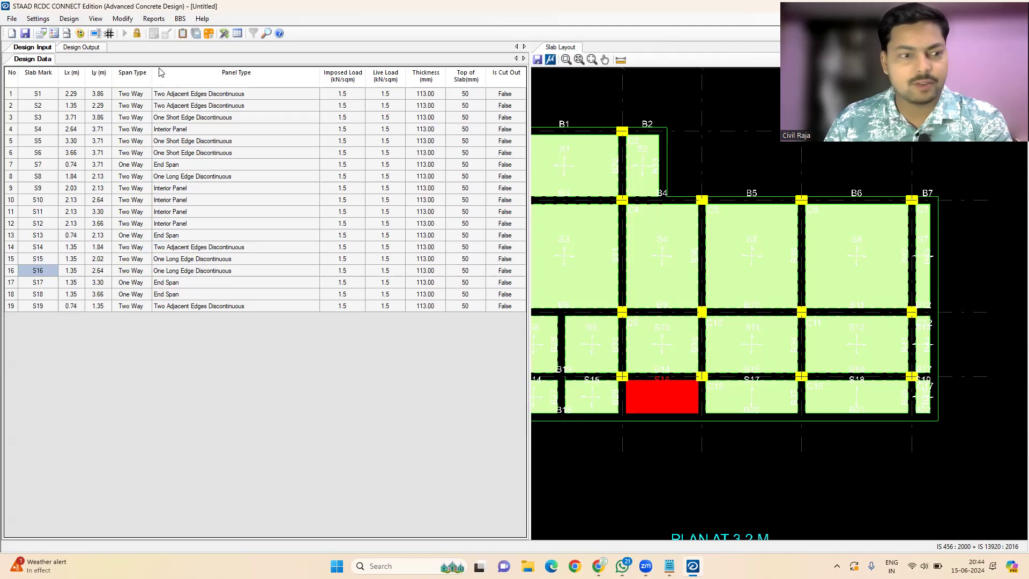
Locate the one-way slabs S7, S13, S17 and S18 on the layout through their entries in the design results.
left_click(70, 48)
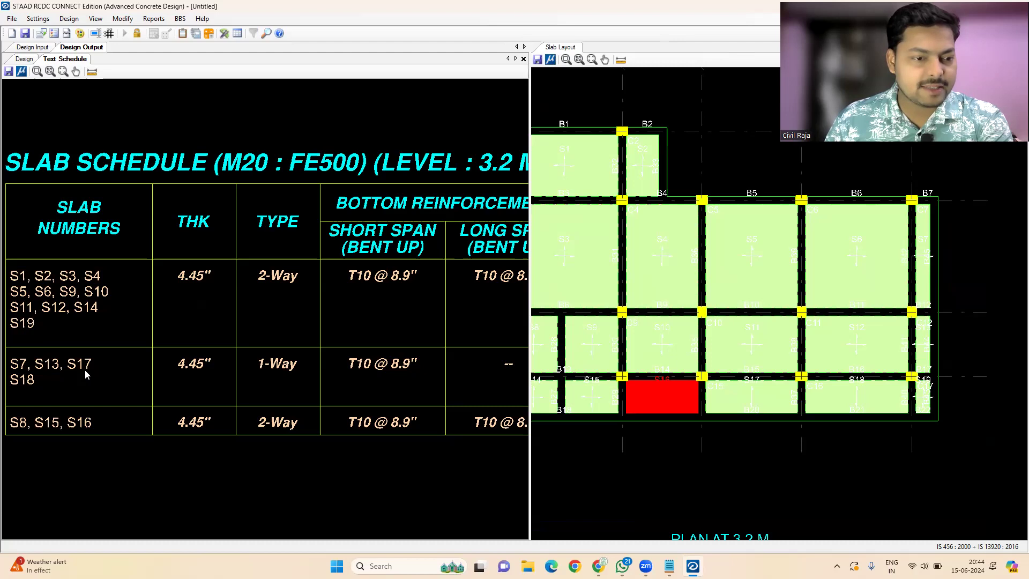
left_click(22, 60)
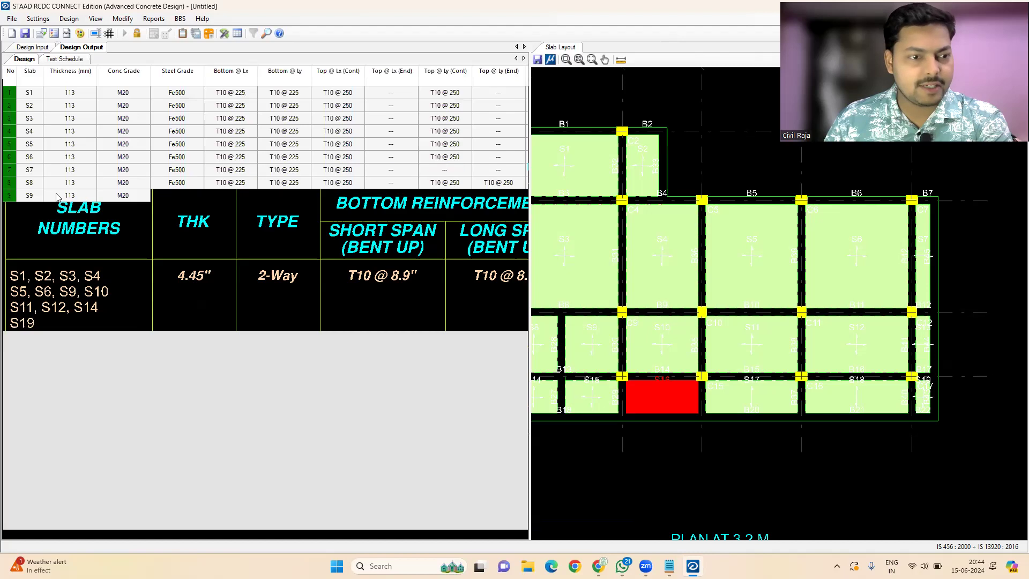
left_click(33, 169)
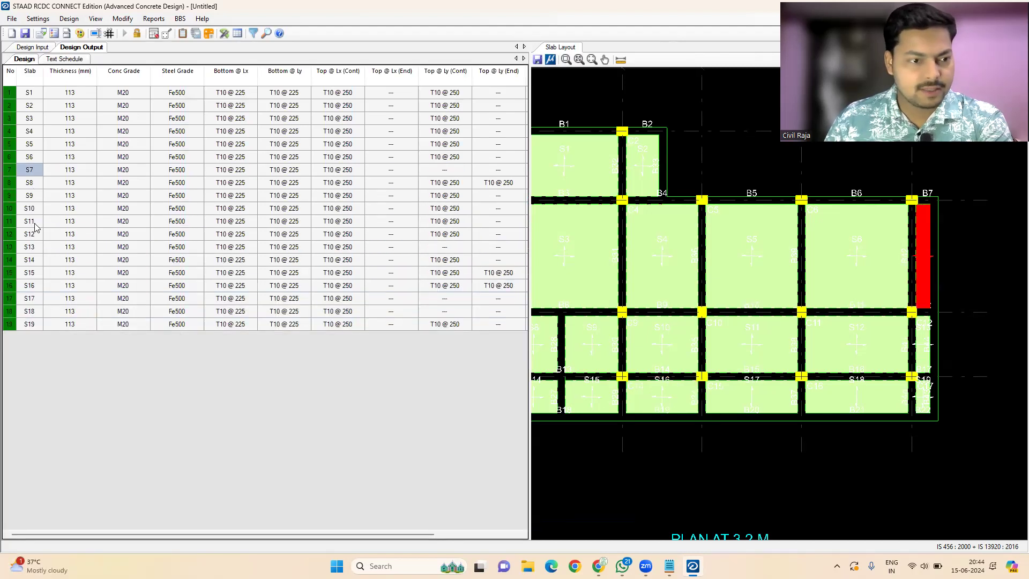
left_click(32, 250)
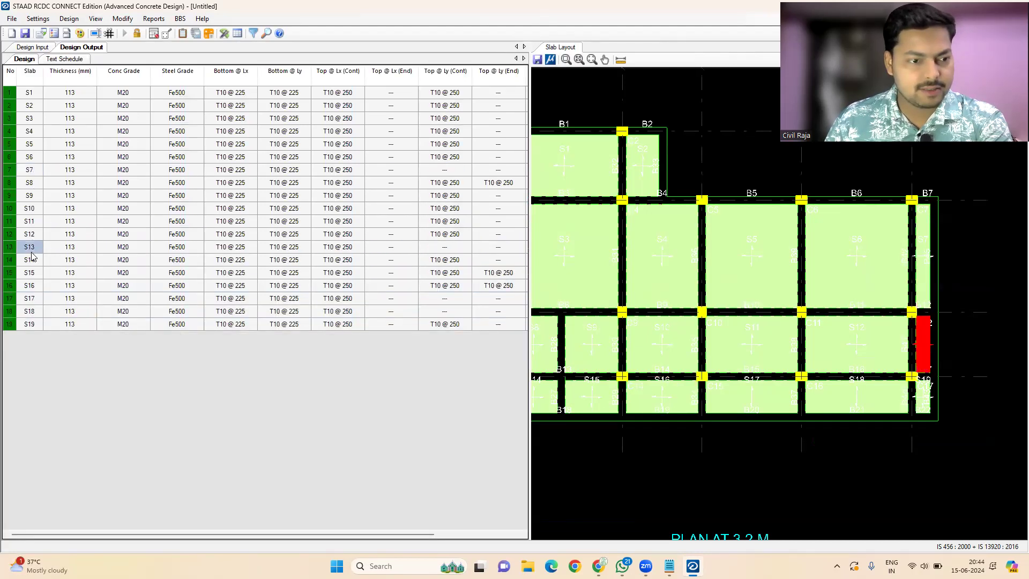
left_click(33, 301)
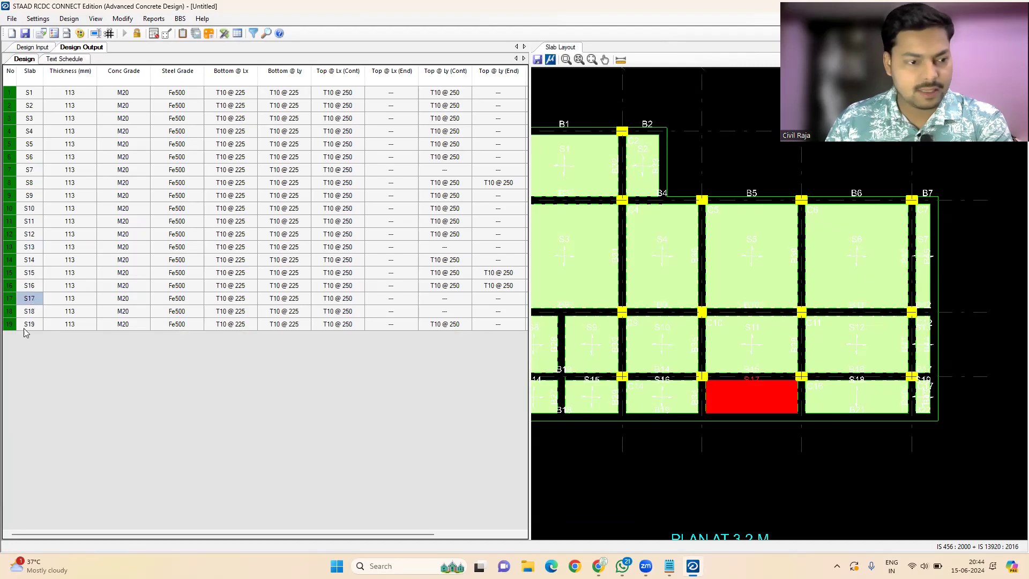
left_click(33, 312)
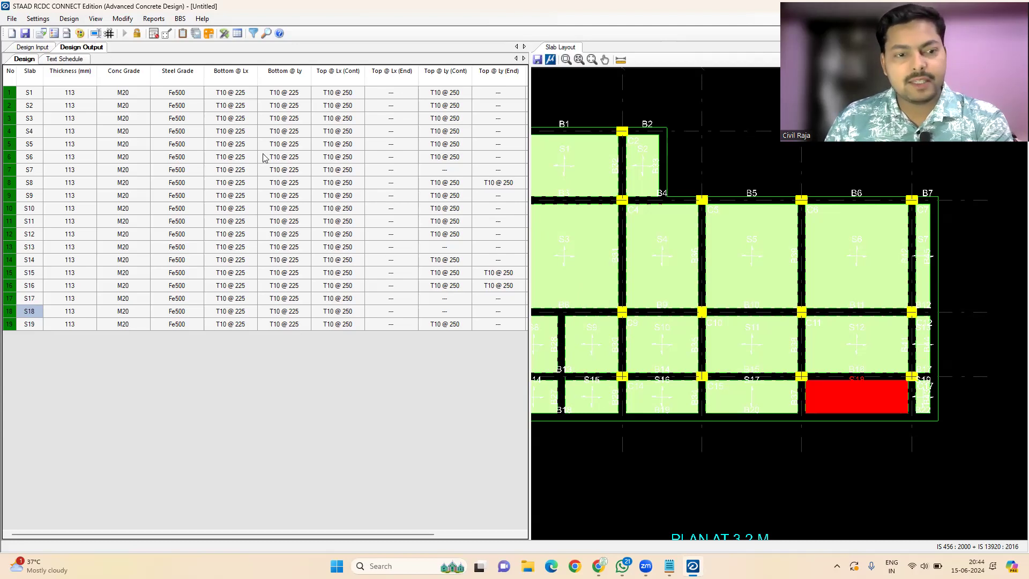
Review the top reinforcement, distribution and remarks columns of the slab text schedule.
left_click(65, 59)
scroll(209, 227, "down", 4)
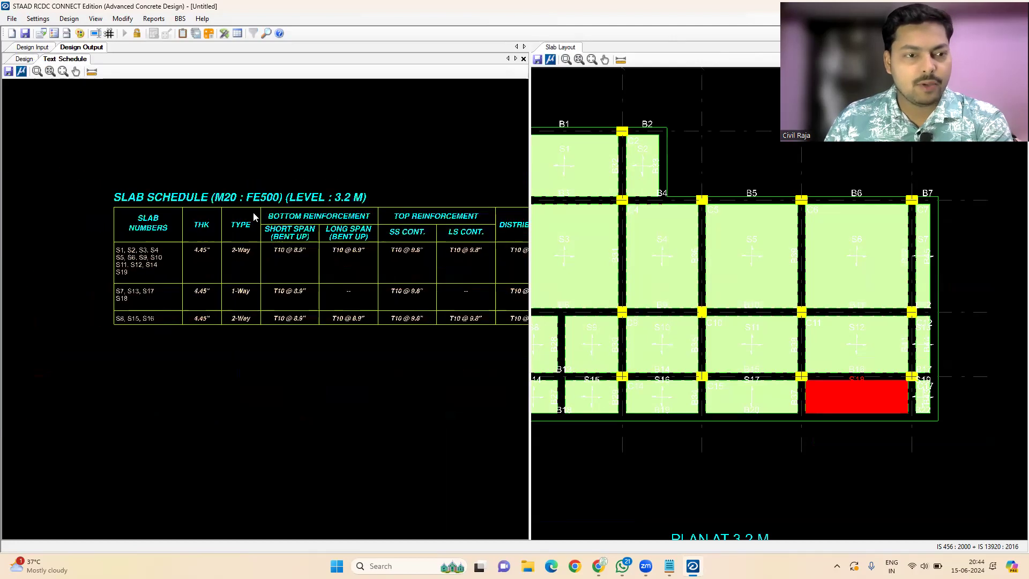
middle_click_drag(287, 195, 166, 210)
Generate the general arrangement plan for the 3.2 m level and inspect its slab thickness and raised-level labels.
left_click(151, 19)
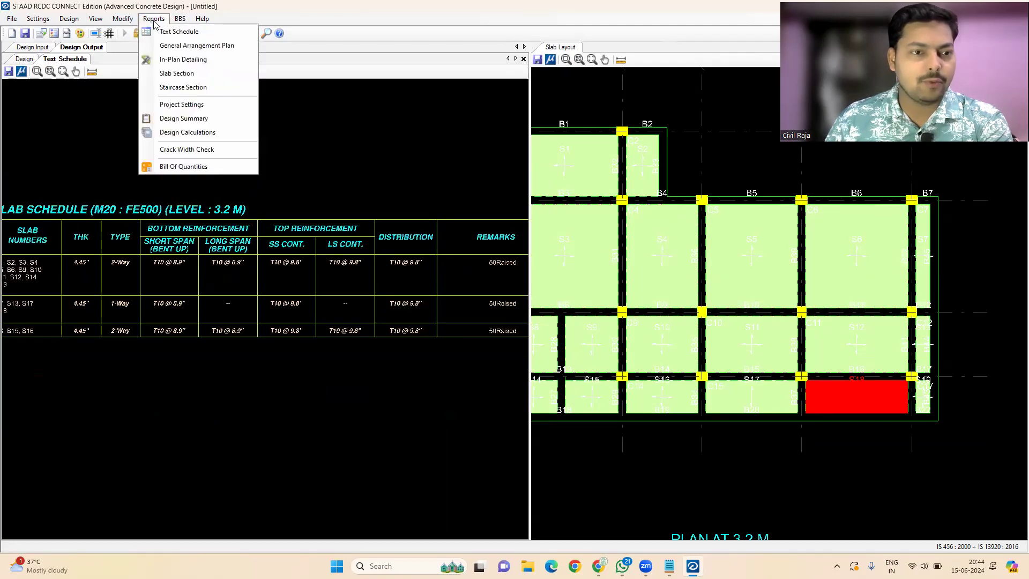
left_click(182, 46)
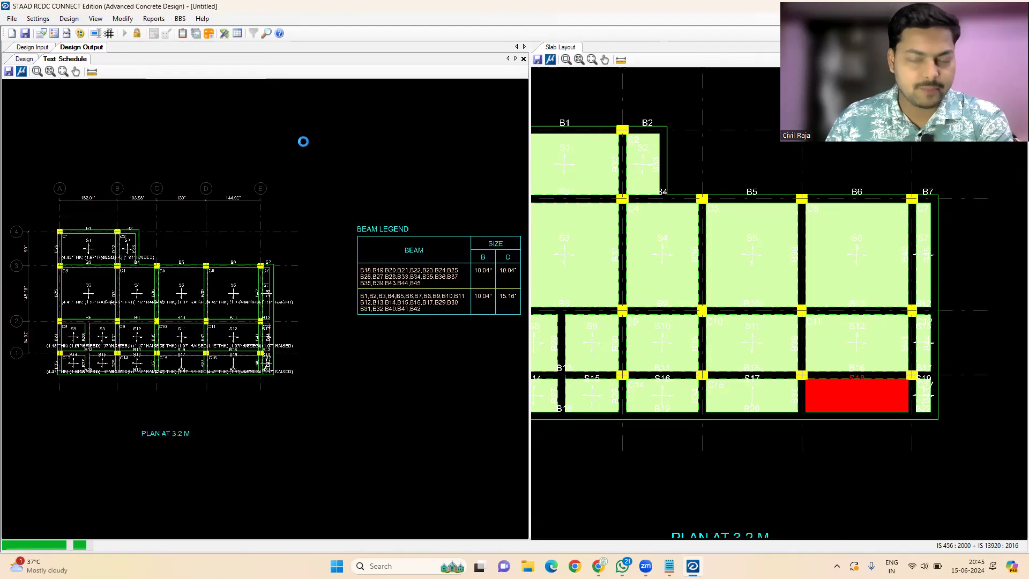
scroll(71, 255, "up", 2)
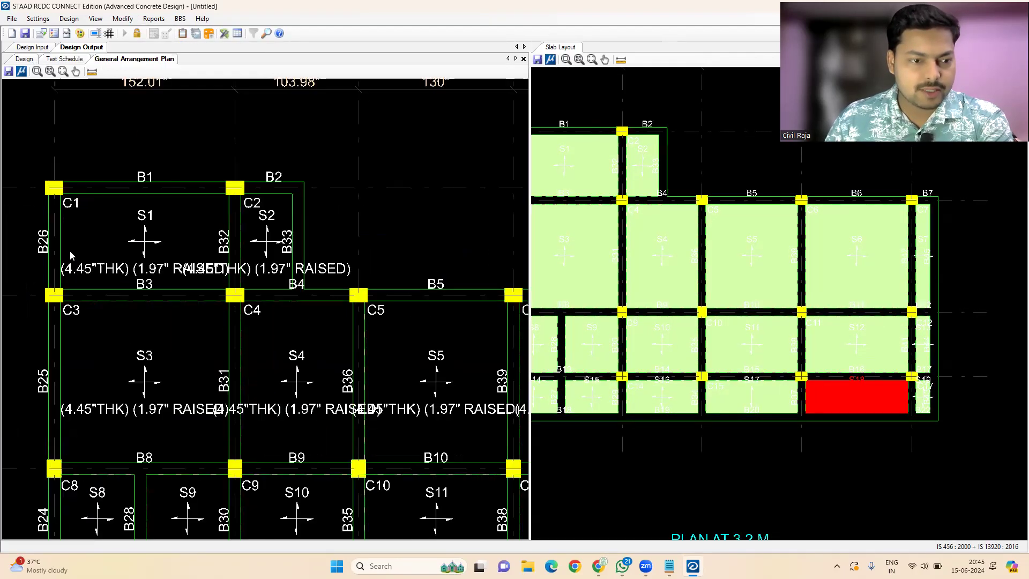
scroll(93, 239, "up", 1)
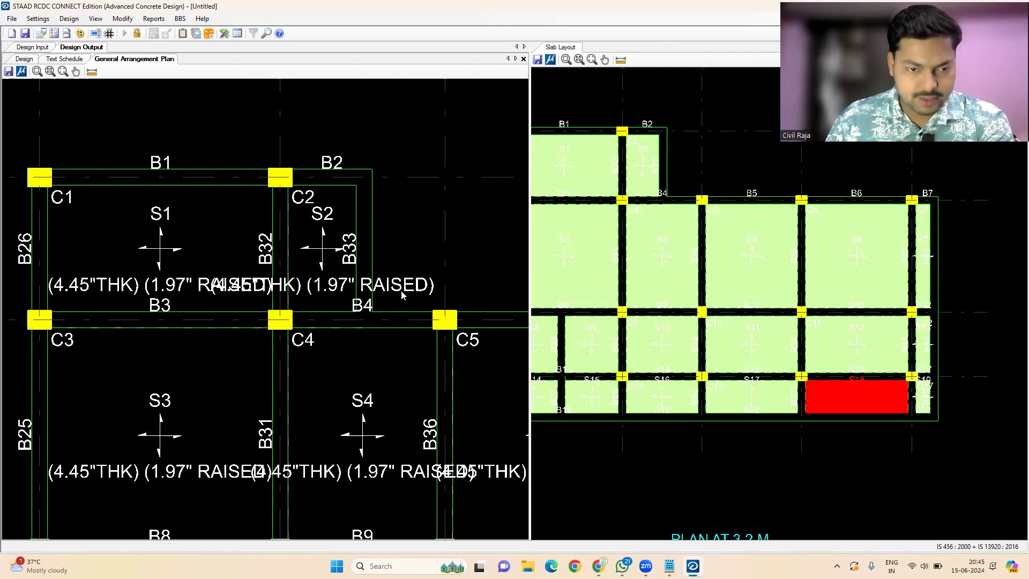
scroll(167, 217, "down", 3)
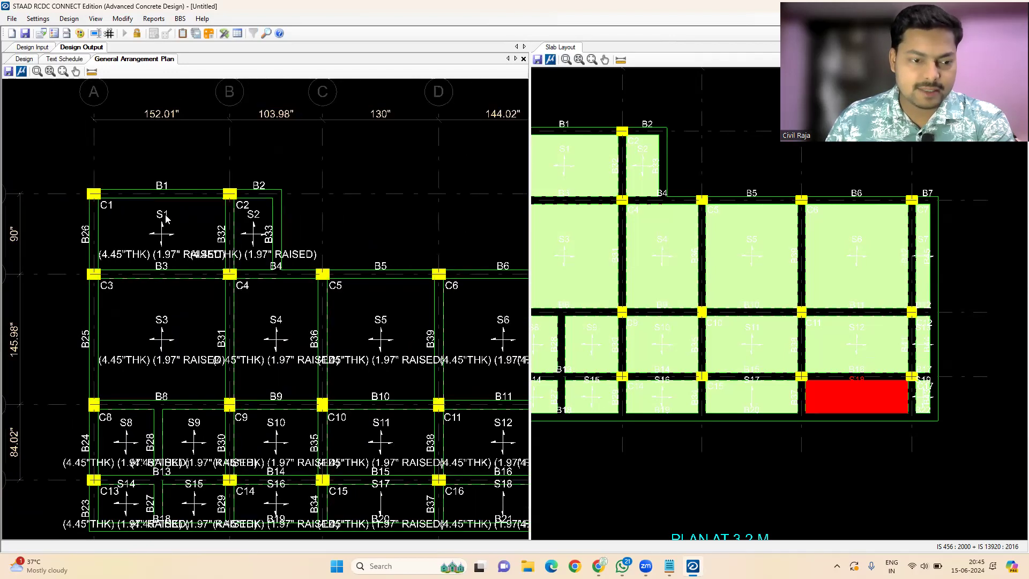
Examine the beam legend of the general arrangement plan for the beam groups and their sizes.
scroll(170, 219, "down", 5)
middle_click_drag(168, 243, 38, 238)
middle_click_drag(375, 237, 182, 237)
middle_click_drag(405, 253, 342, 254)
scroll(331, 234, "up", 5)
scroll(110, 225, "up", 1)
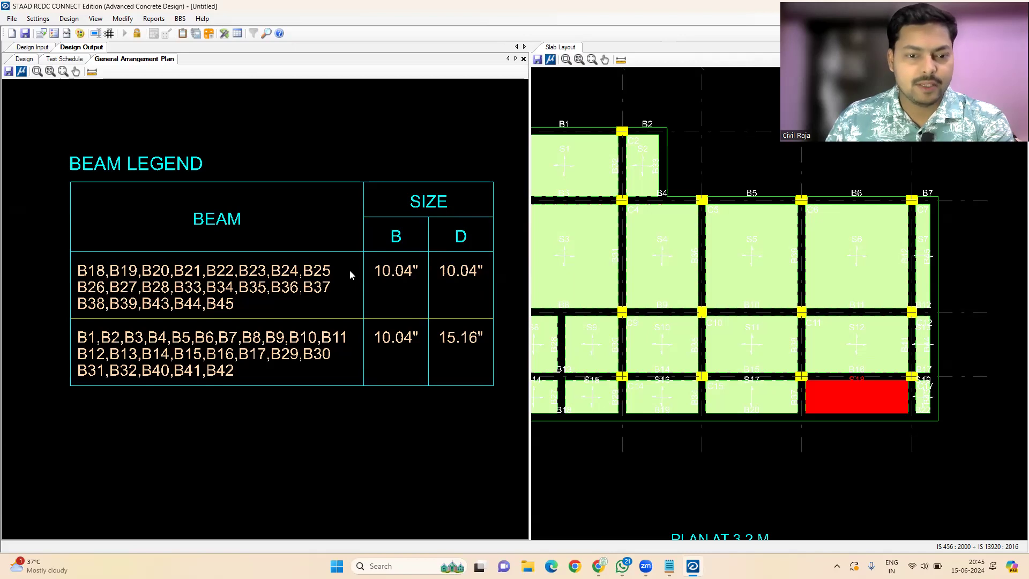
scroll(351, 274, "down", 1)
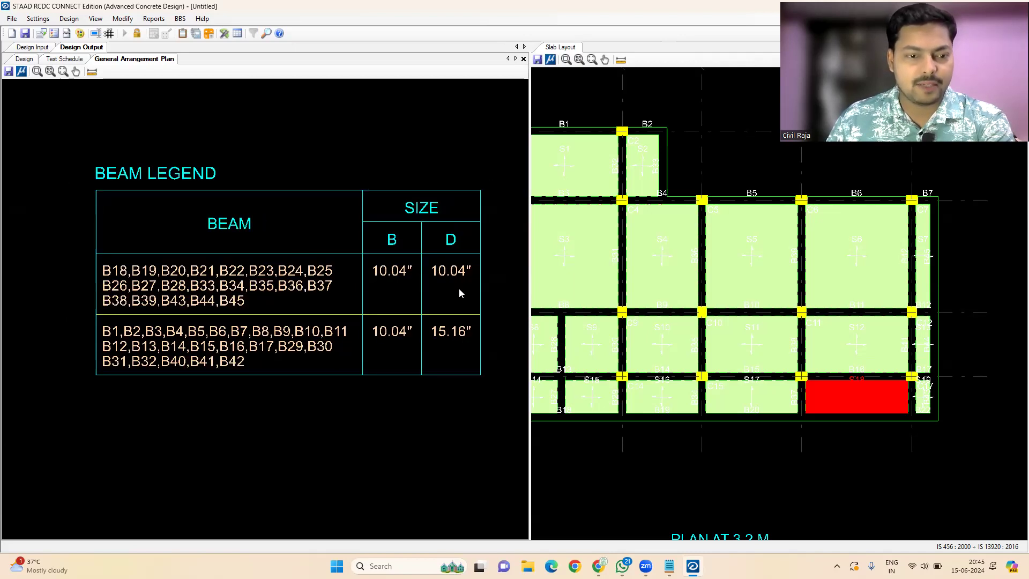
Examine the beam, column and slab labels across the general arrangement plan.
scroll(460, 281, "down", 3)
scroll(263, 308, "up", 2)
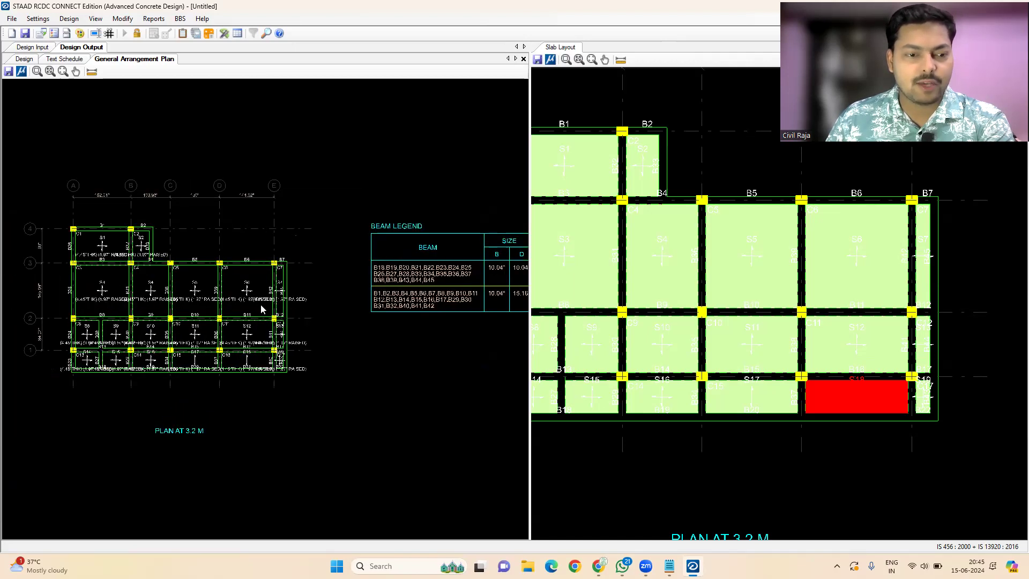
scroll(177, 256, "up", 1)
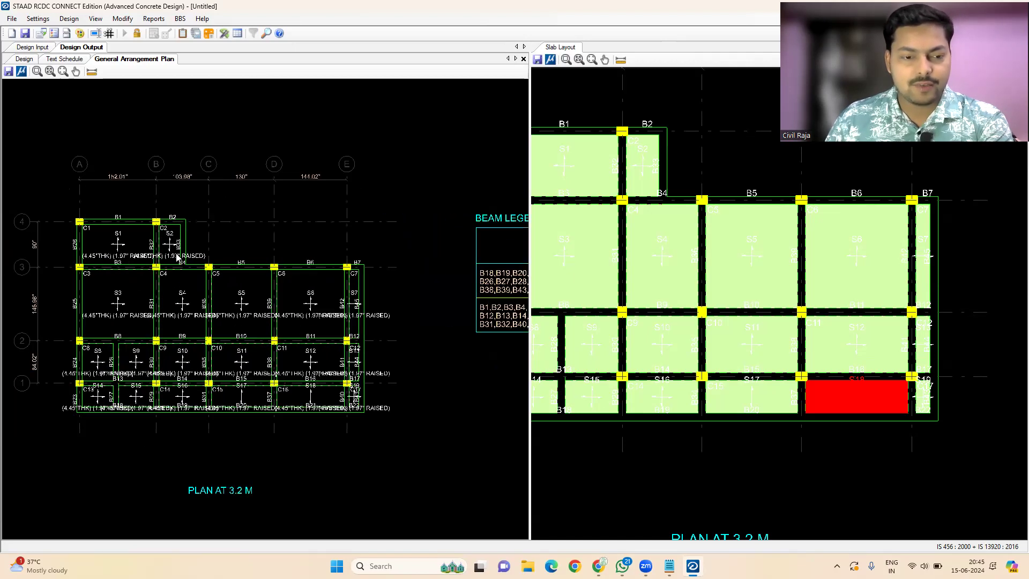
scroll(101, 258, "up", 2)
middle_click_drag(114, 269, 120, 243)
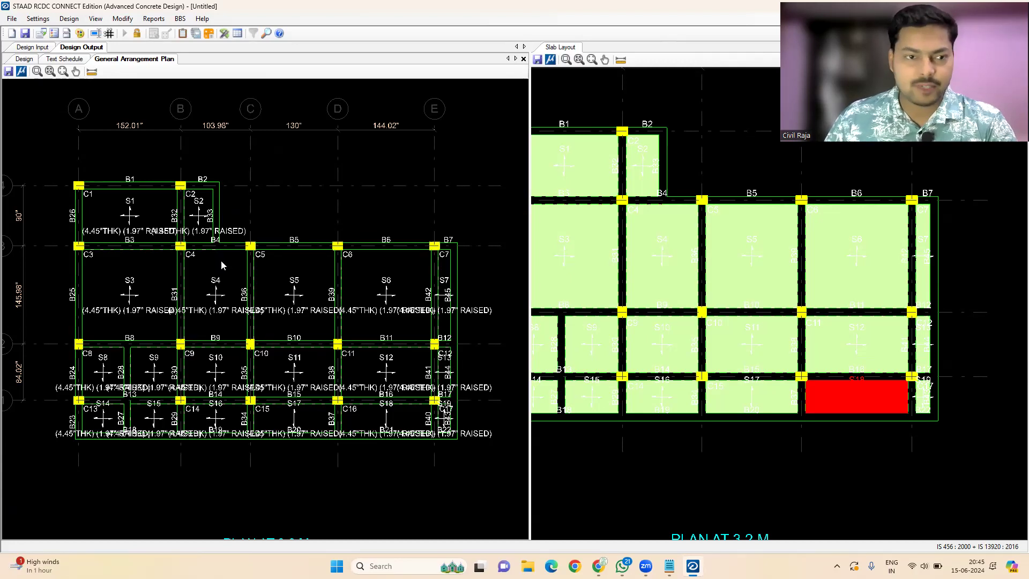
left_click(127, 19)
mouse_move(148, 21)
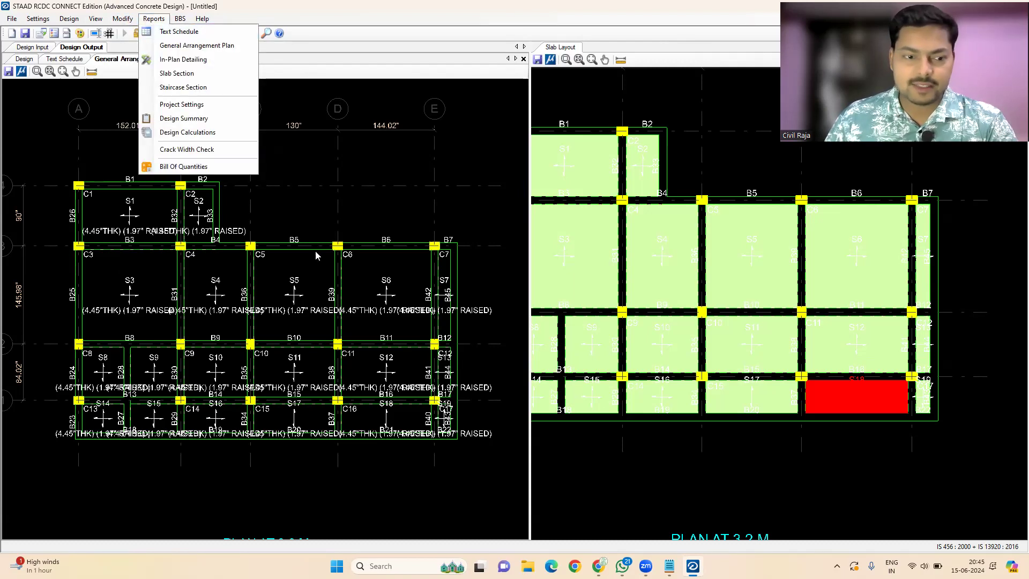
left_click(326, 212)
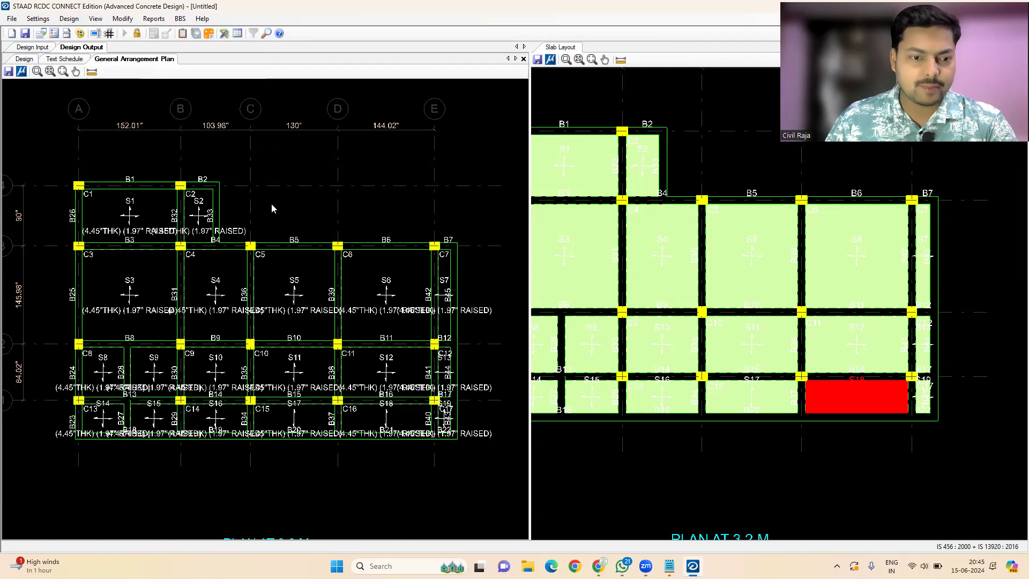
Unlock the slab design and accept deleting all its design values.
left_click(137, 34)
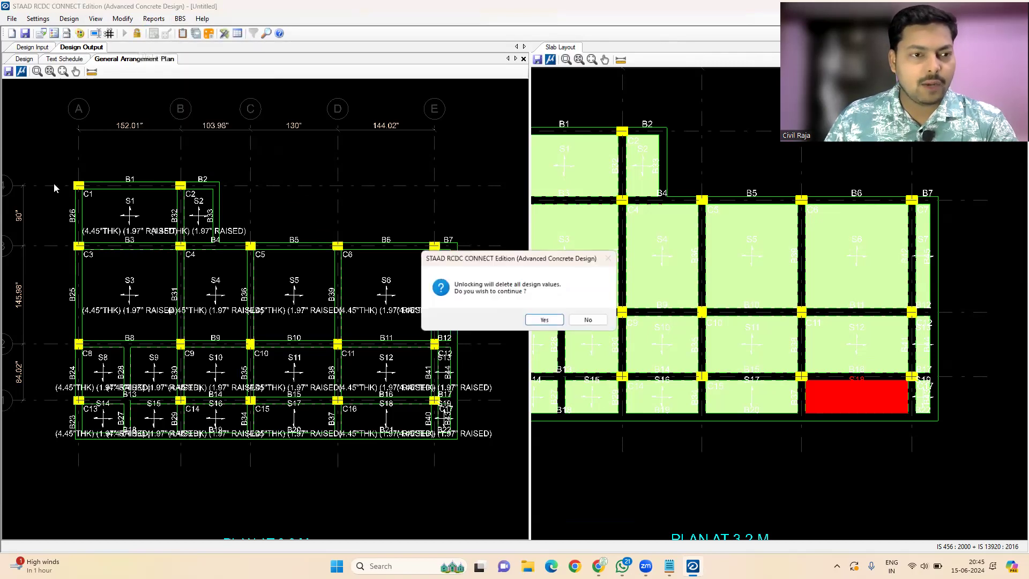
left_click(539, 321)
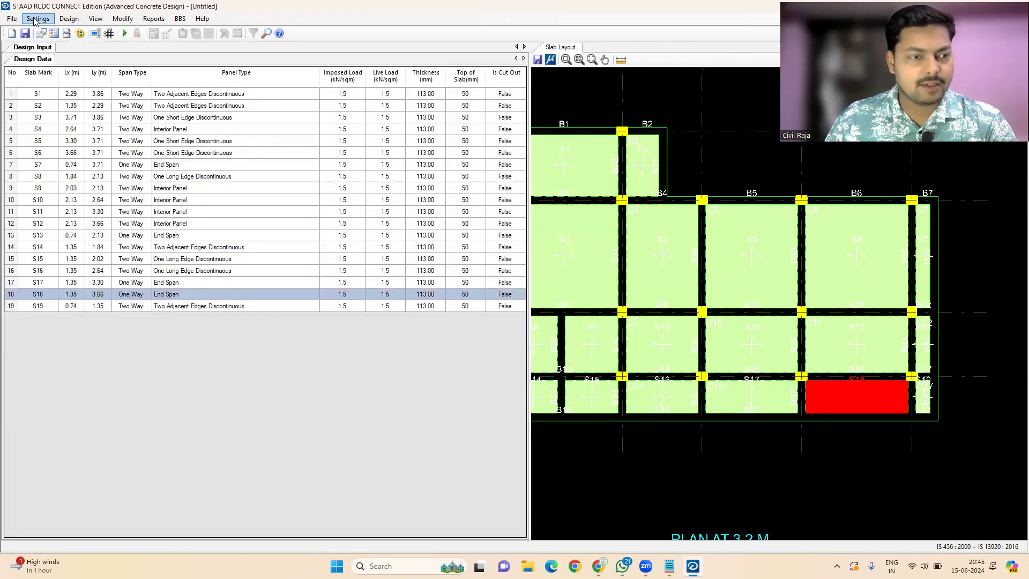
Set the top of slab to 0 mm for all slabs S1 to S19 in the design data.
left_click(452, 120)
left_click(466, 95)
type("0")
left_click(474, 106)
left_click_drag(476, 95, 481, 309)
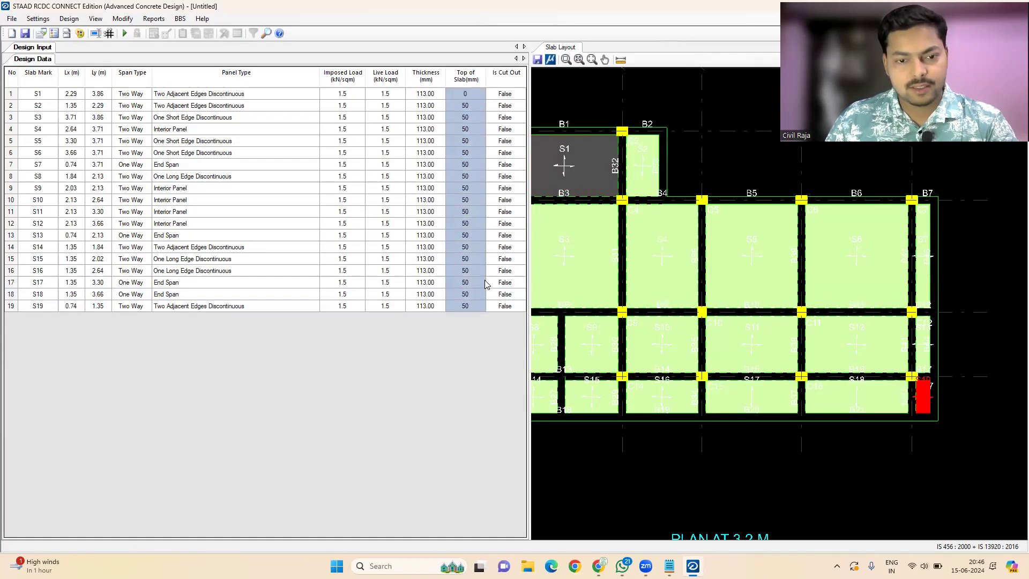
left_click(477, 97)
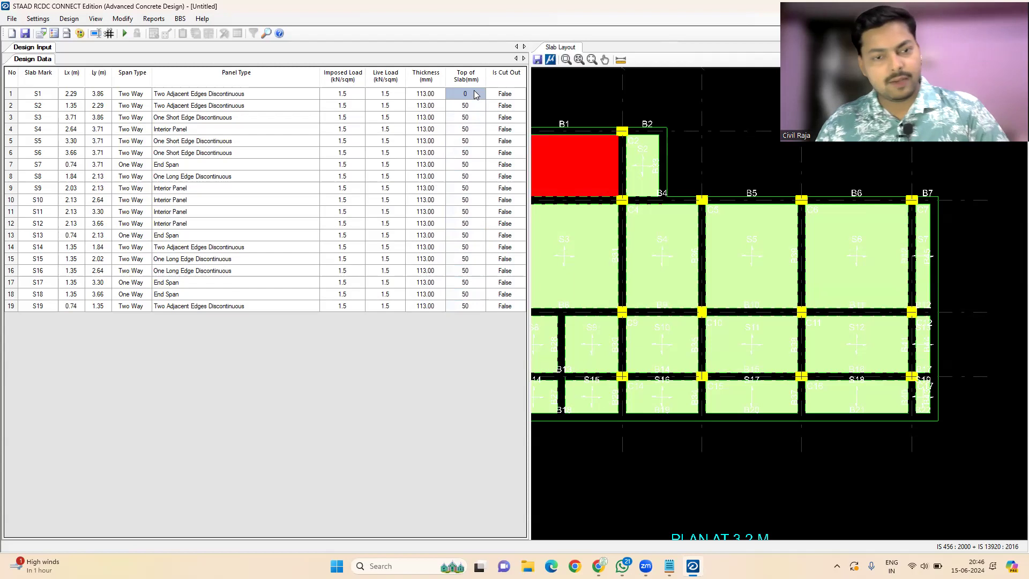
left_click_drag(477, 96, 474, 310)
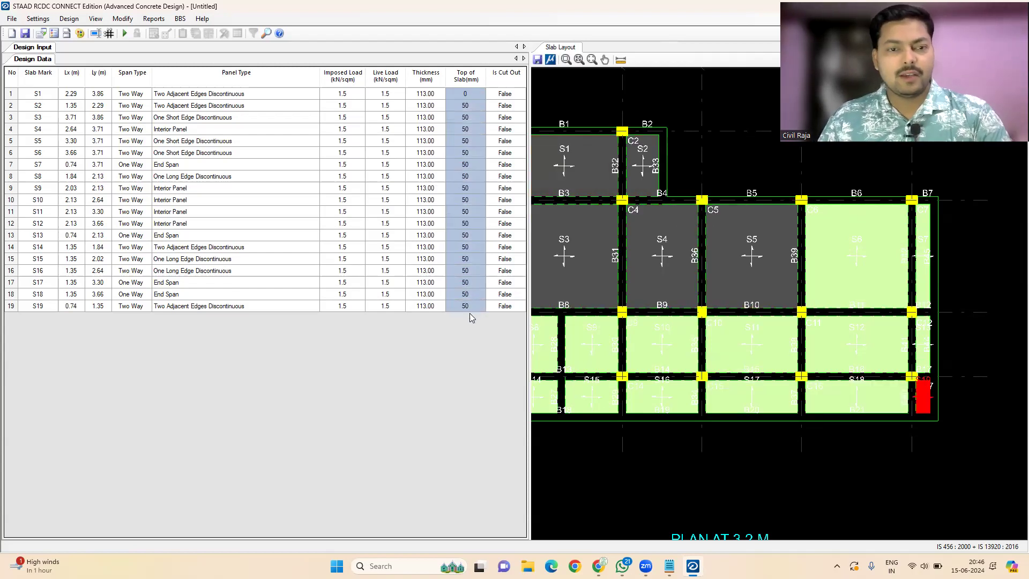
key("ctrl+d")
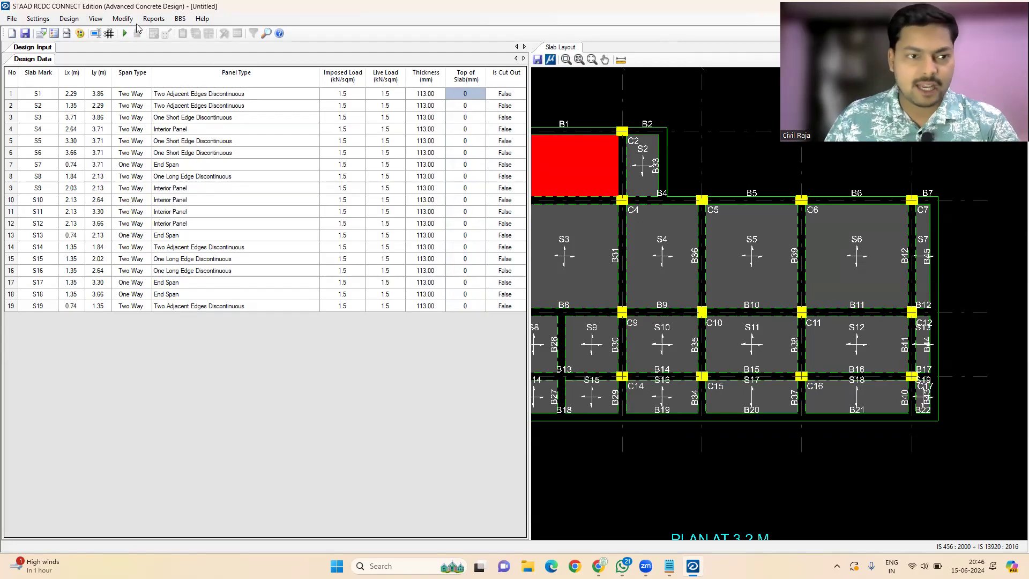
left_click(160, 21)
left_click(248, 92)
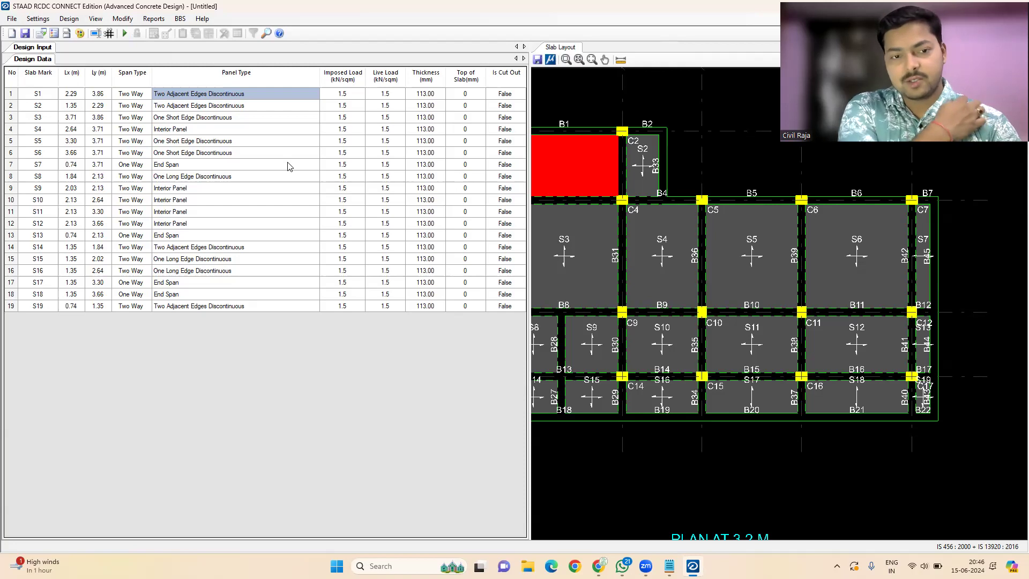
Switch to Calculator and multiply 4.5 by 25.4 to convert the slab thickness from inches to millimetres.
left_click(393, 566)
type("cal")
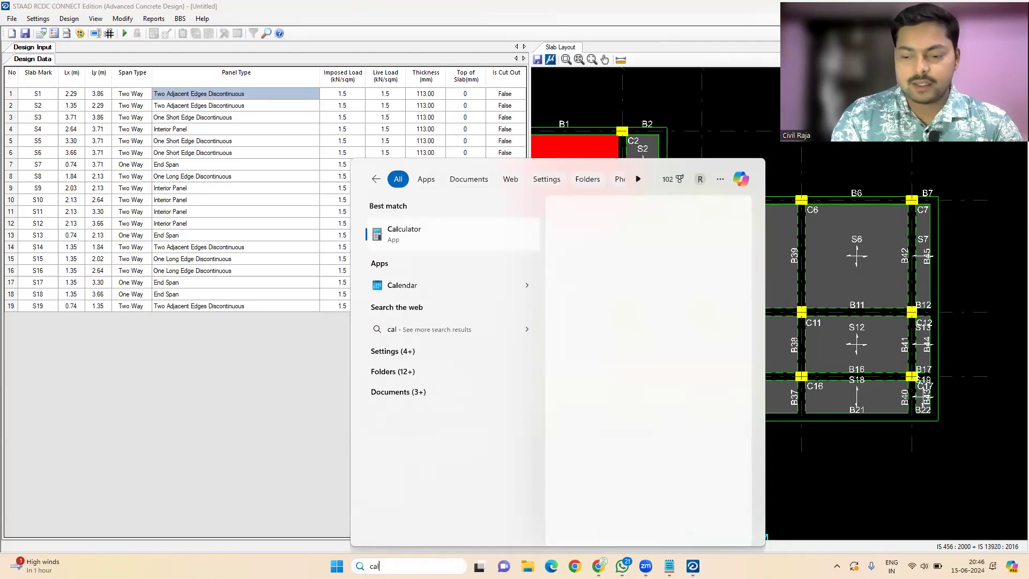
key("Return")
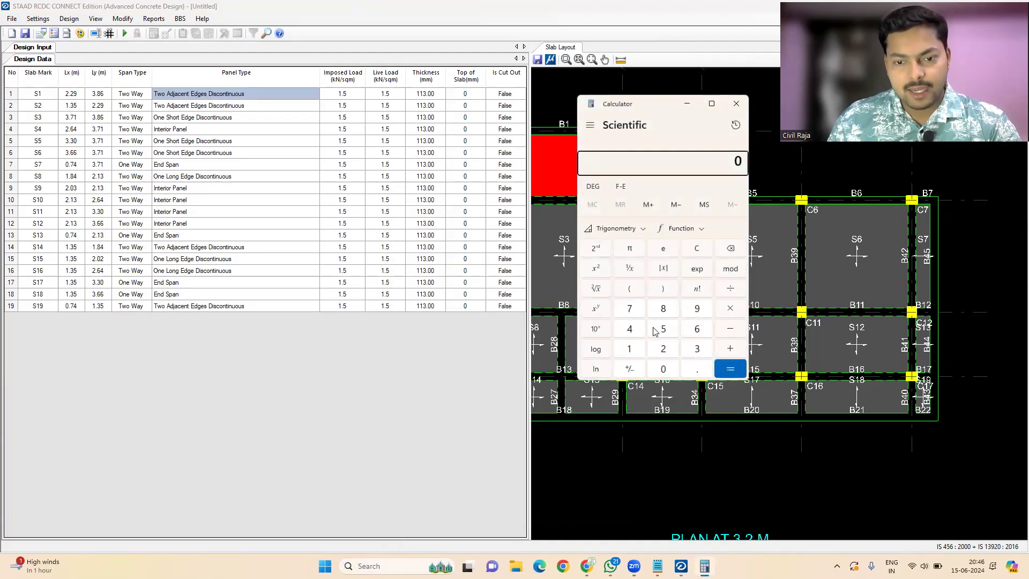
left_click(630, 329)
type(".5 × ")
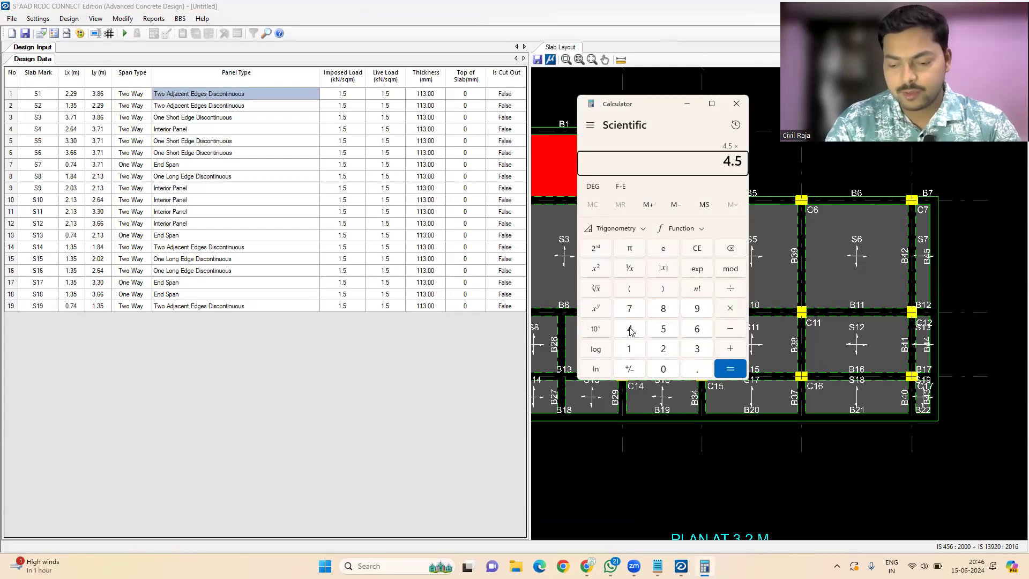
type("25.4")
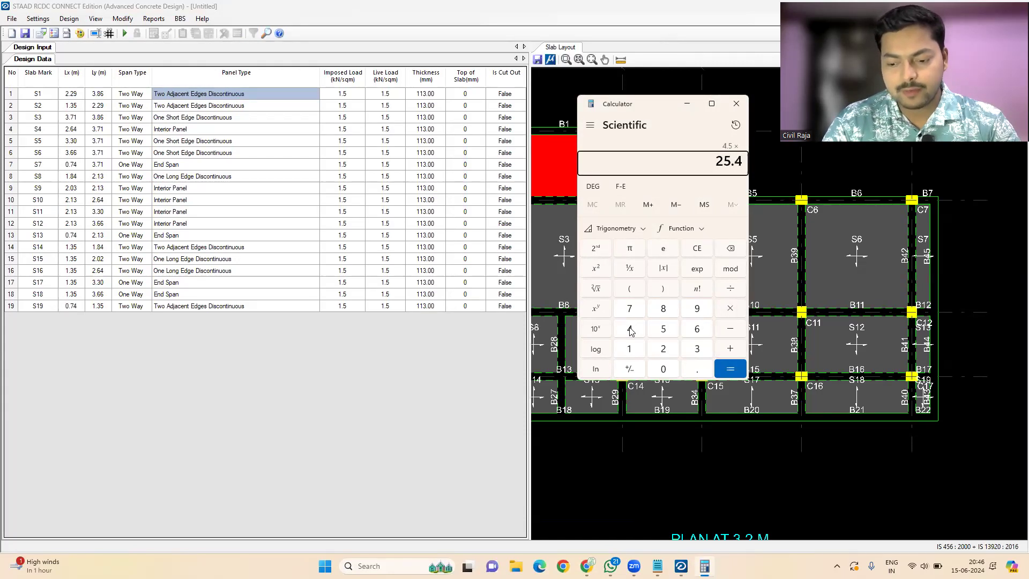
key("Return")
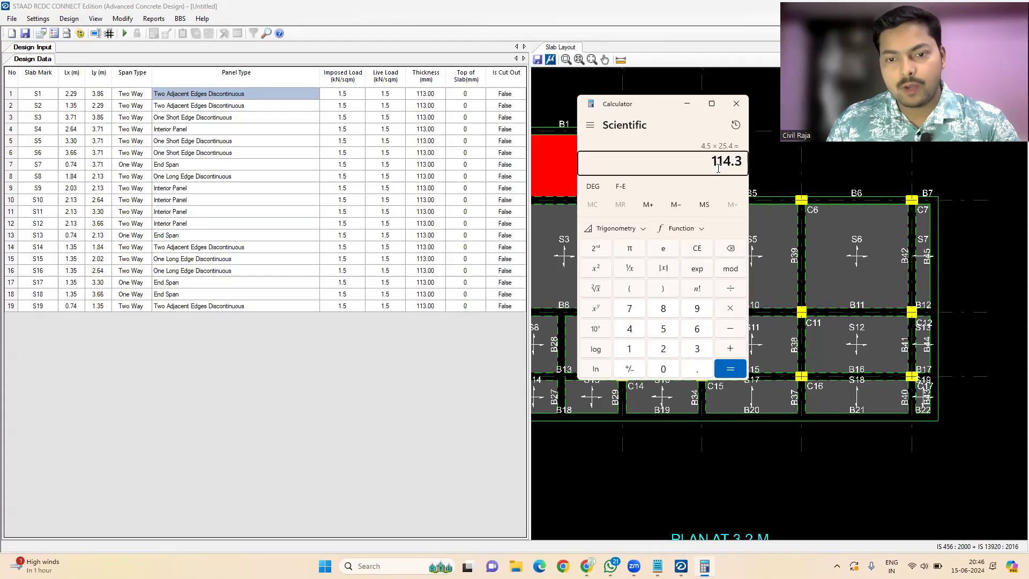
left_click(308, 370)
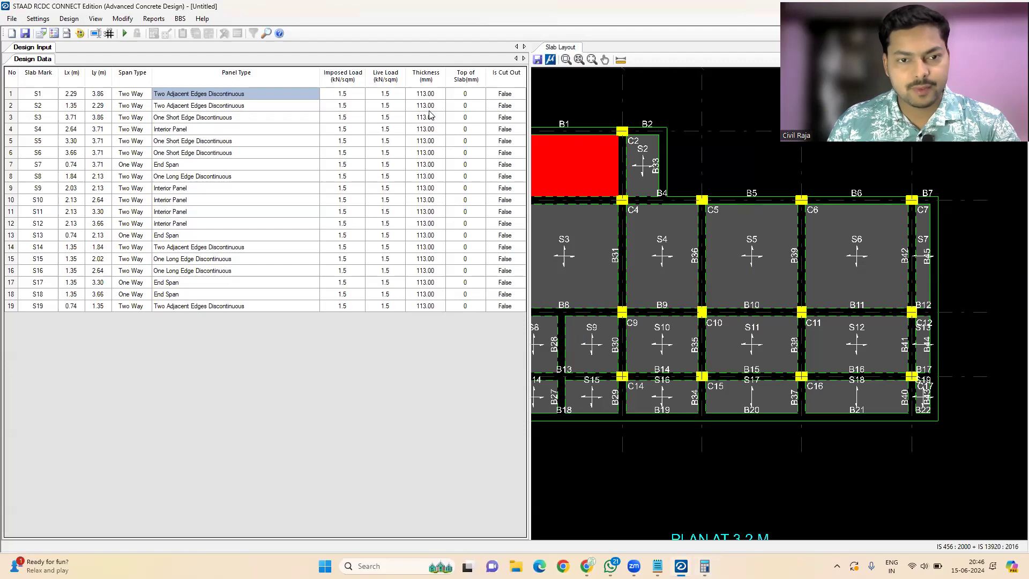
Set the thickness of slab S1 to 114.3 mm and copy it to all slabs down to S19.
left_click(423, 93)
type("14")
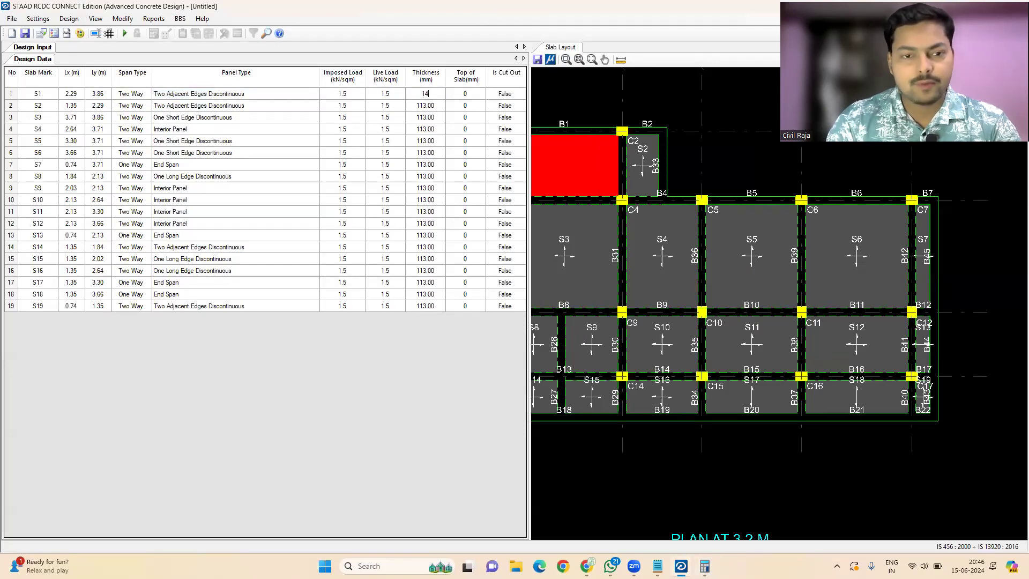
type("14.3")
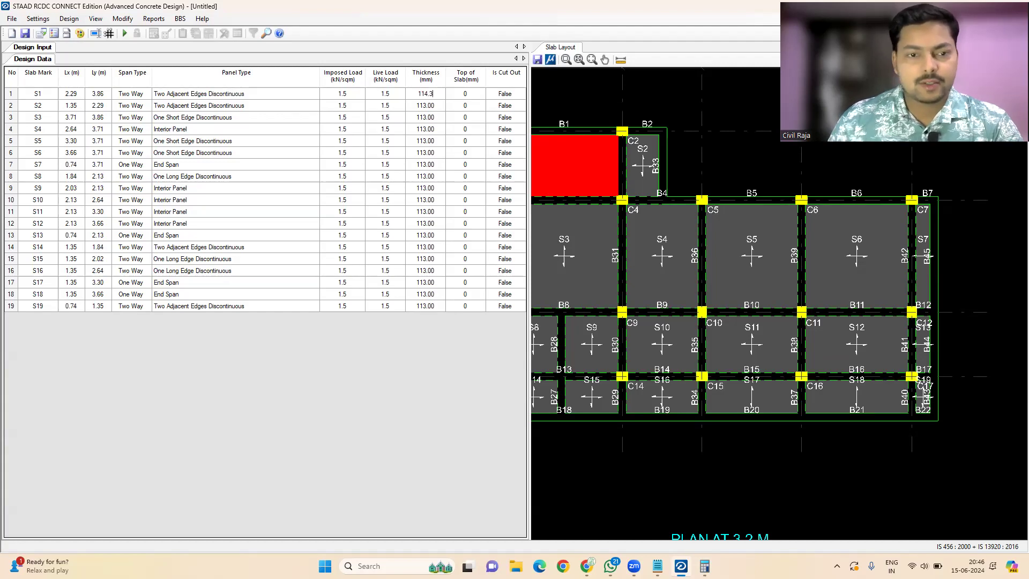
left_click(444, 107)
left_click(437, 94)
right_click(437, 95)
left_click(446, 99)
left_click_drag(437, 105, 427, 307)
right_click(427, 306)
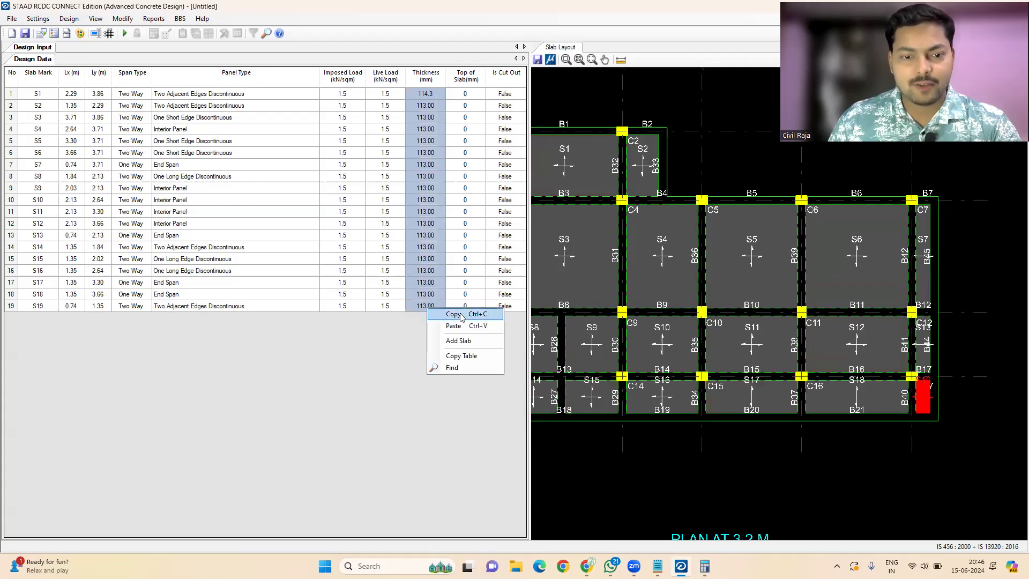
left_click(462, 325)
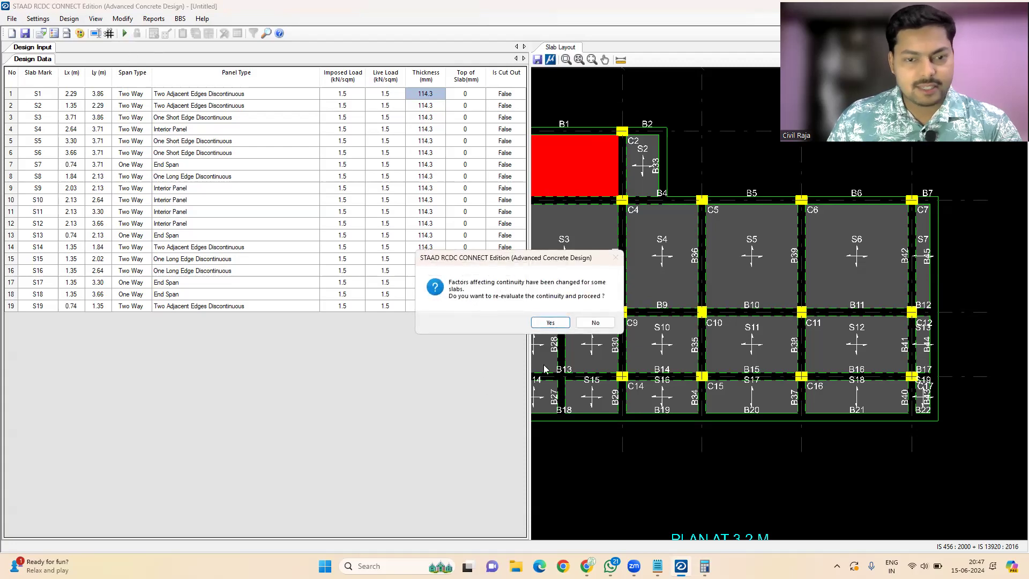
Design the slabs with continuity re-evaluated and generate the text schedule with similar slabs grouped.
left_click(550, 322)
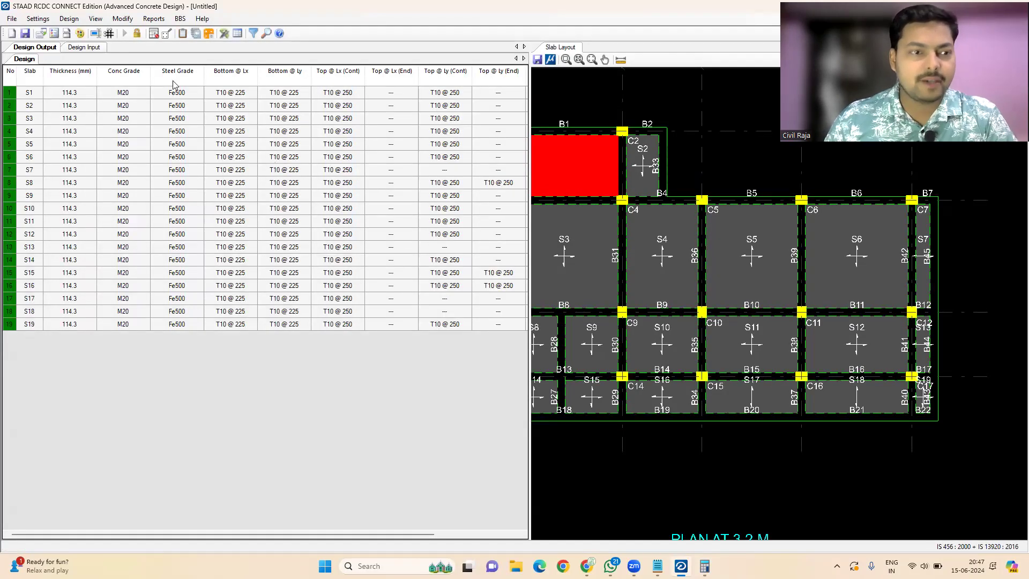
left_click(154, 18)
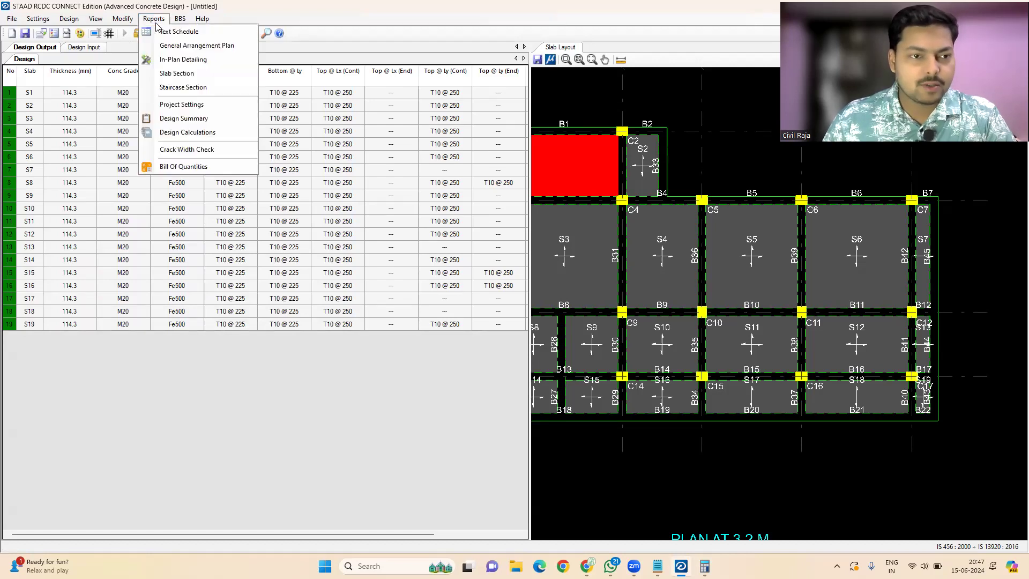
left_click(174, 33)
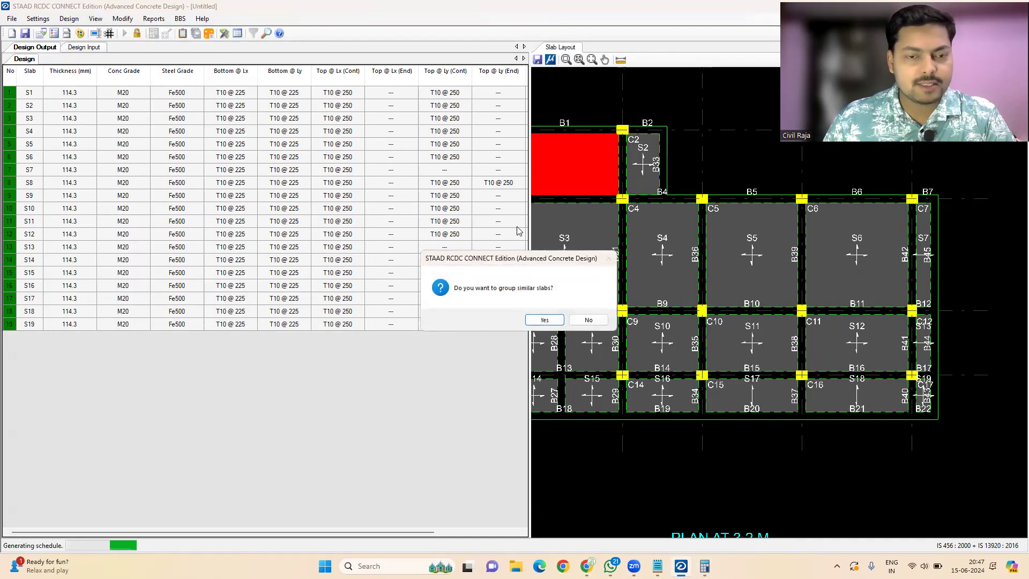
left_click(544, 323)
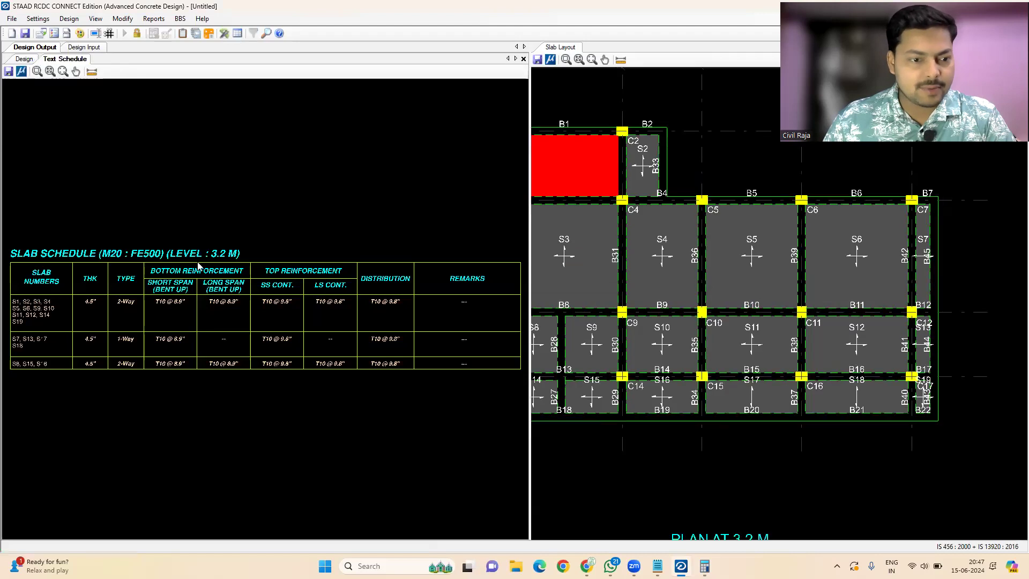
Examine the slab schedule for slab thickness, span type, bottom and top reinforcement, and distribution bar spacing.
scroll(89, 314, "up", 4)
scroll(84, 313, "up", 1)
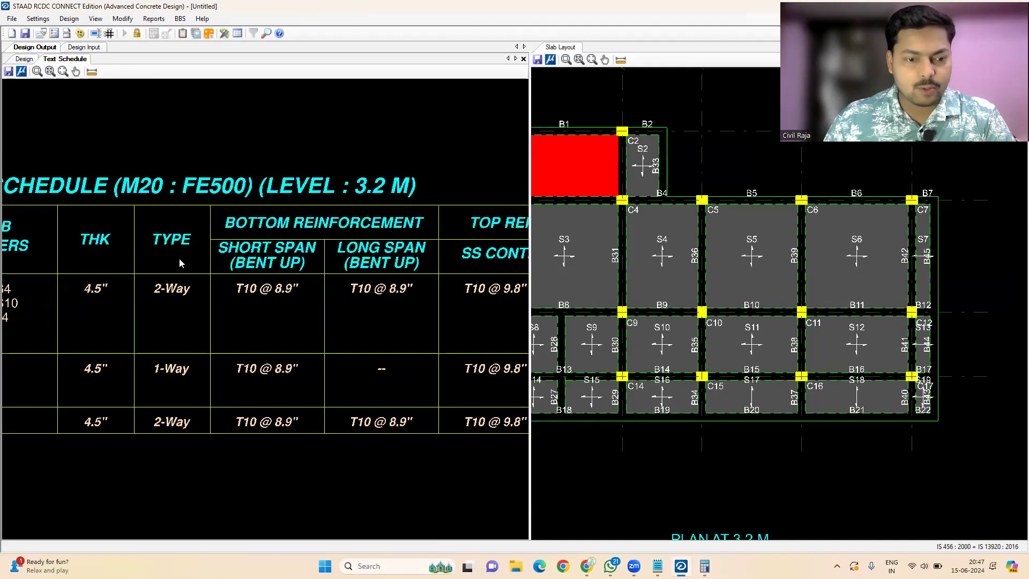
scroll(179, 258, "down", 2)
mouse_move(329, 302)
middle_mouse_down()
mouse_move(186, 303)
mouse_move(330, 299)
middle_mouse_up()
scroll(95, 276, "up", 2)
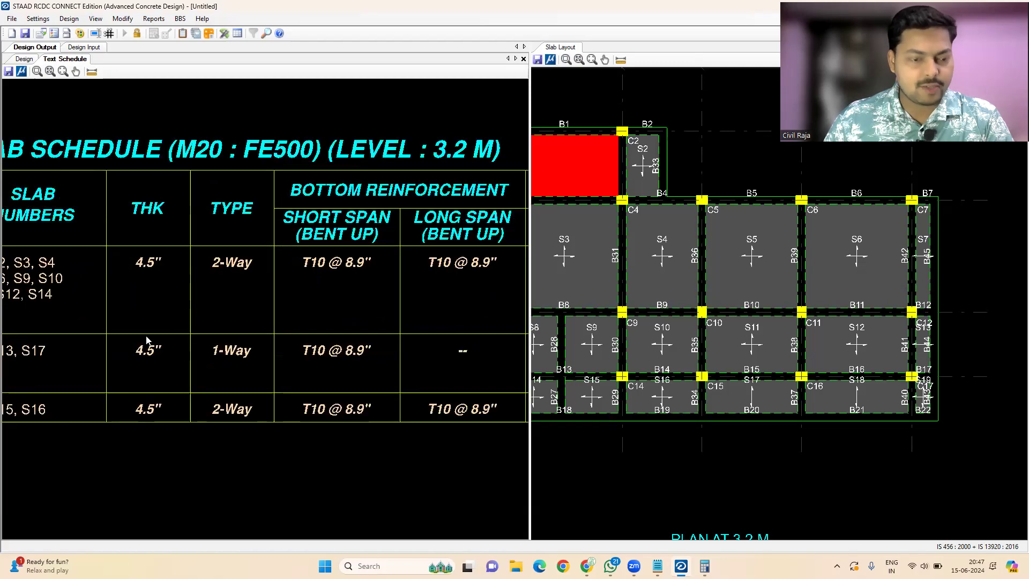
scroll(75, 298, "down", 3)
middle_click_drag(289, 300, 89, 302)
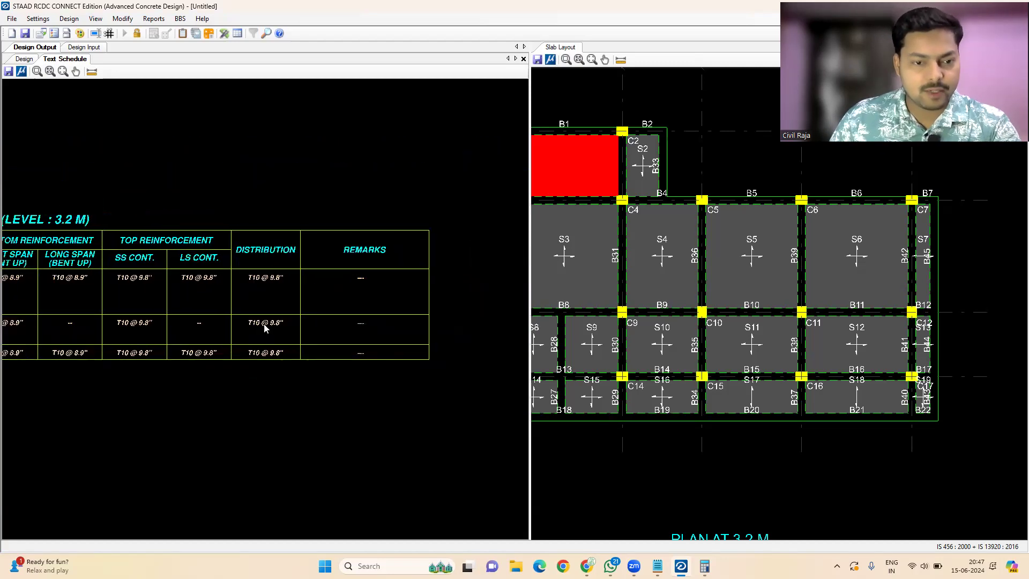
scroll(386, 270, "up", 1)
scroll(236, 295, "up", 2)
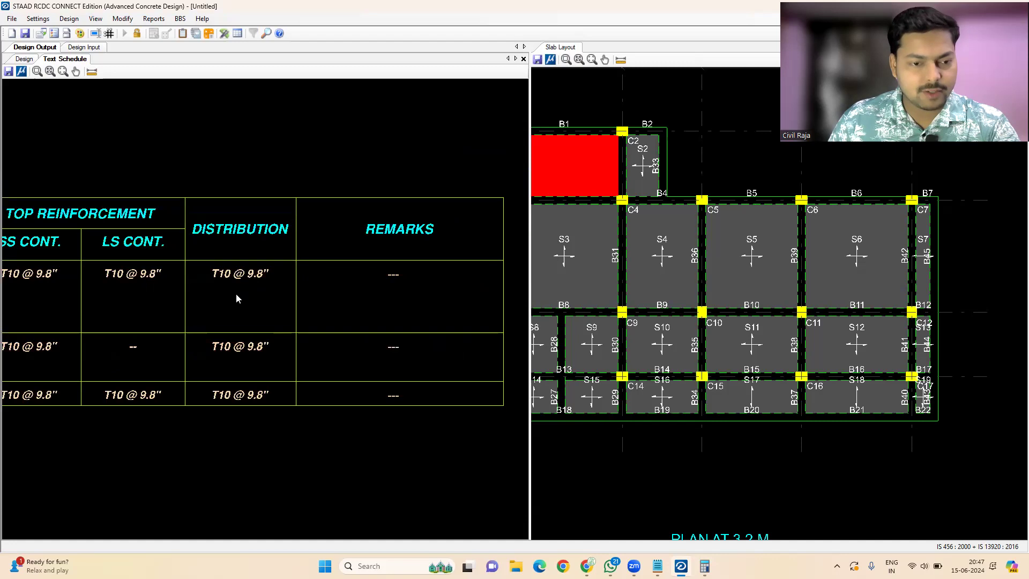
scroll(366, 274, "down", 1)
scroll(366, 274, "down", 1)
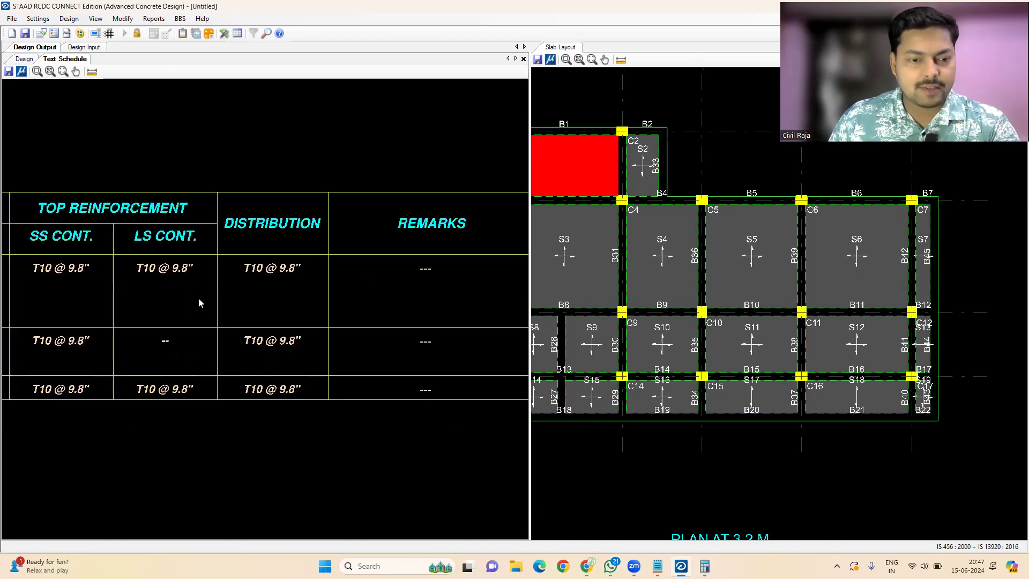
middle_click_drag(198, 298, 329, 297)
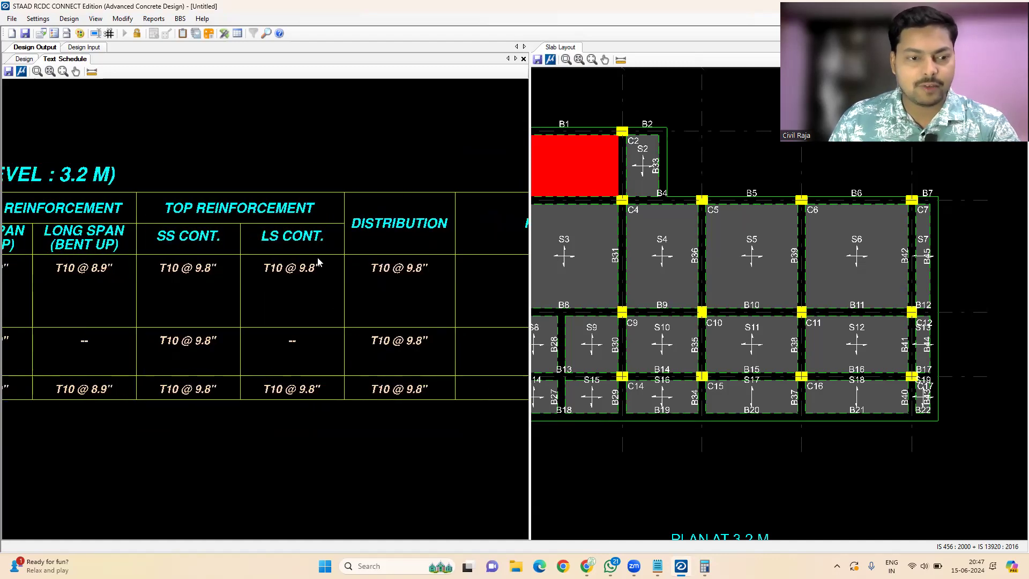
scroll(343, 274, "down", 1)
middle_click_drag(191, 264, 252, 266)
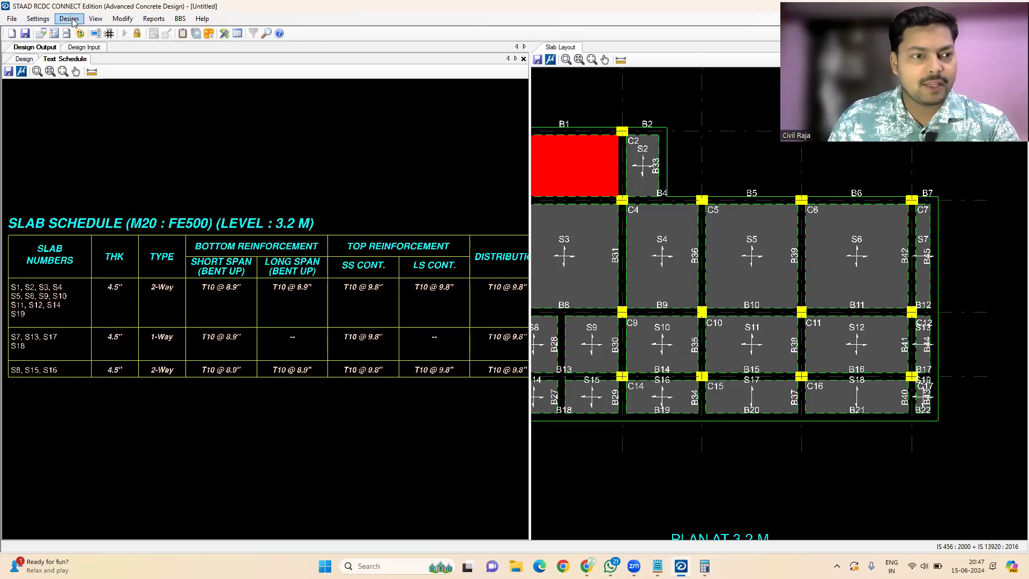
Unlock the slab design, deleting its design values, and set the rebar spacing round-off to 25.4 mm.
left_click(136, 34)
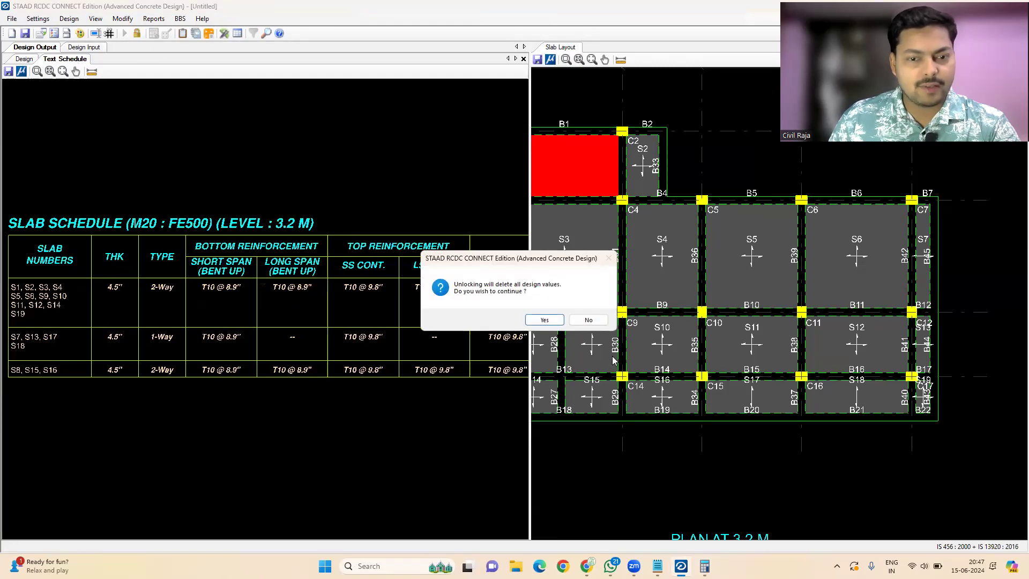
left_click(543, 320)
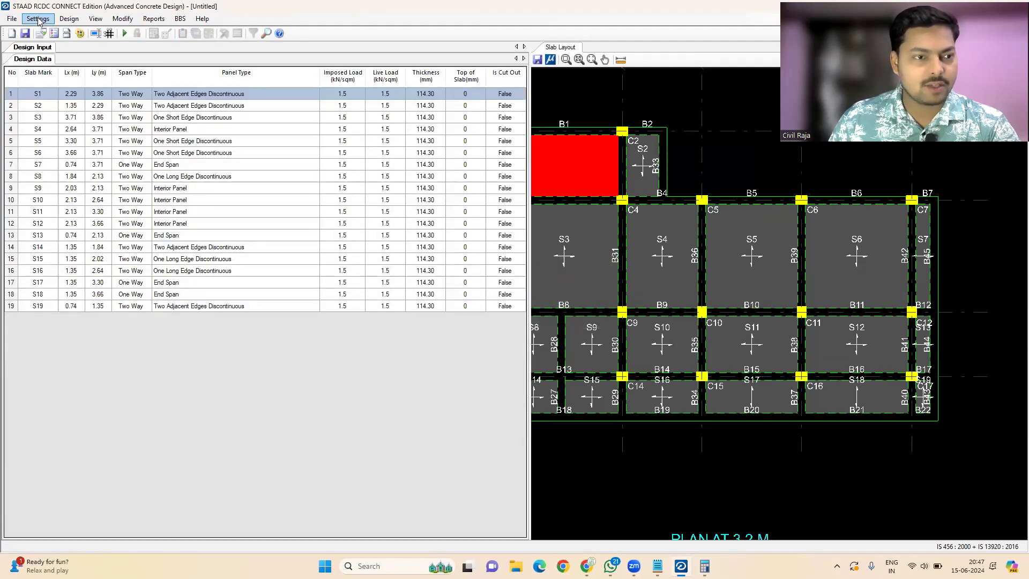
left_click(37, 19)
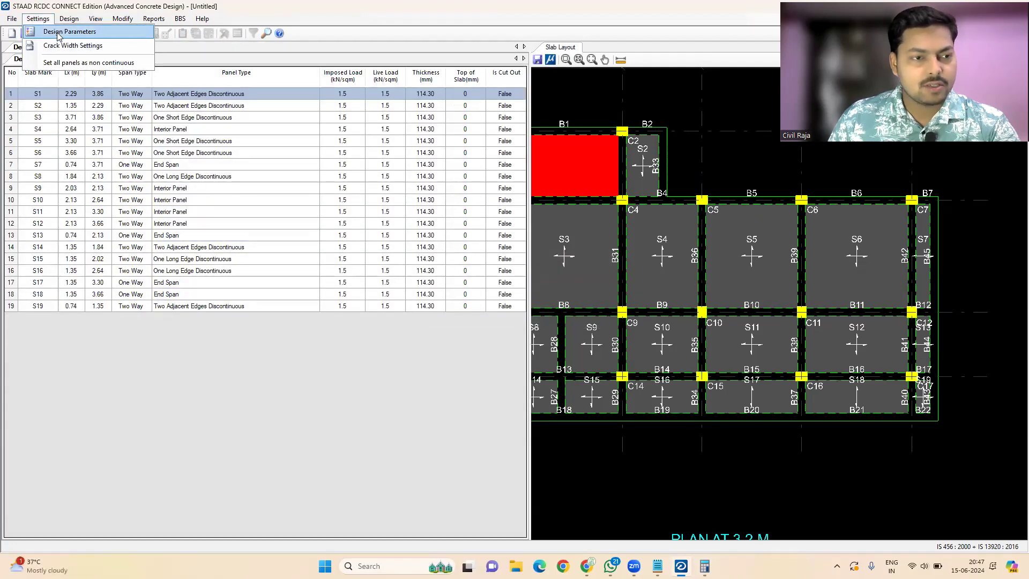
left_click(59, 33)
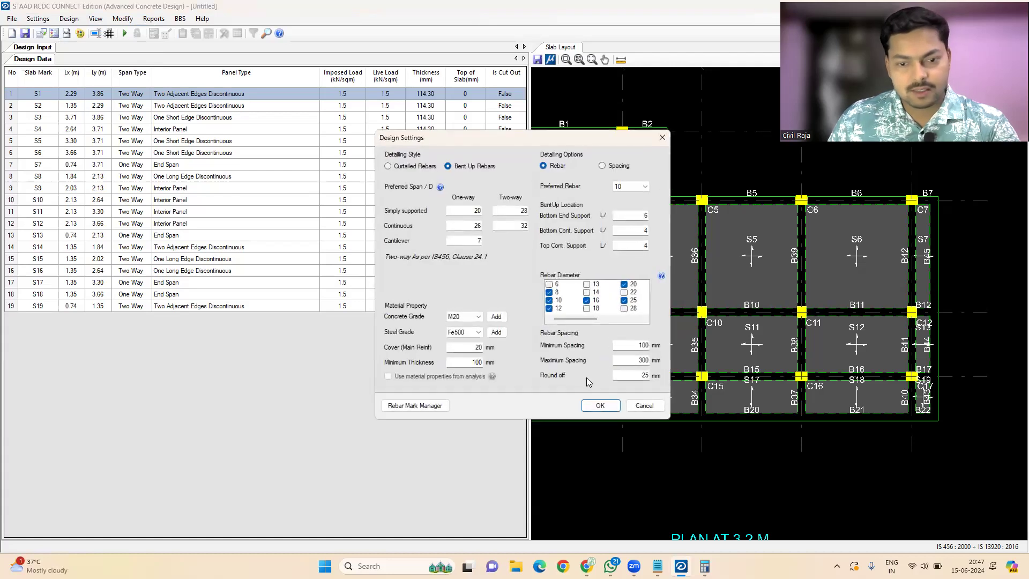
double_click(636, 376)
type("25")
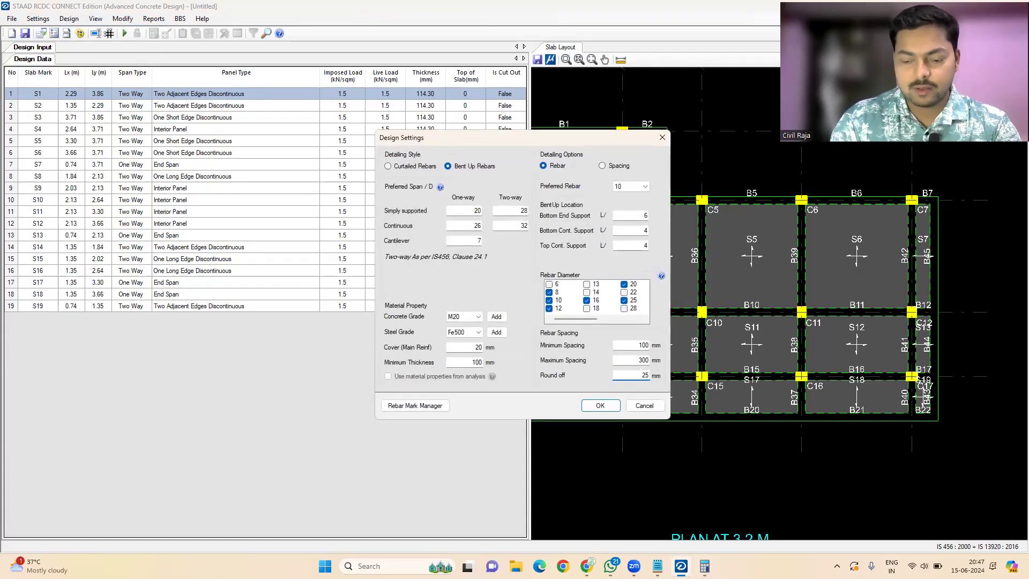
left_click(609, 408)
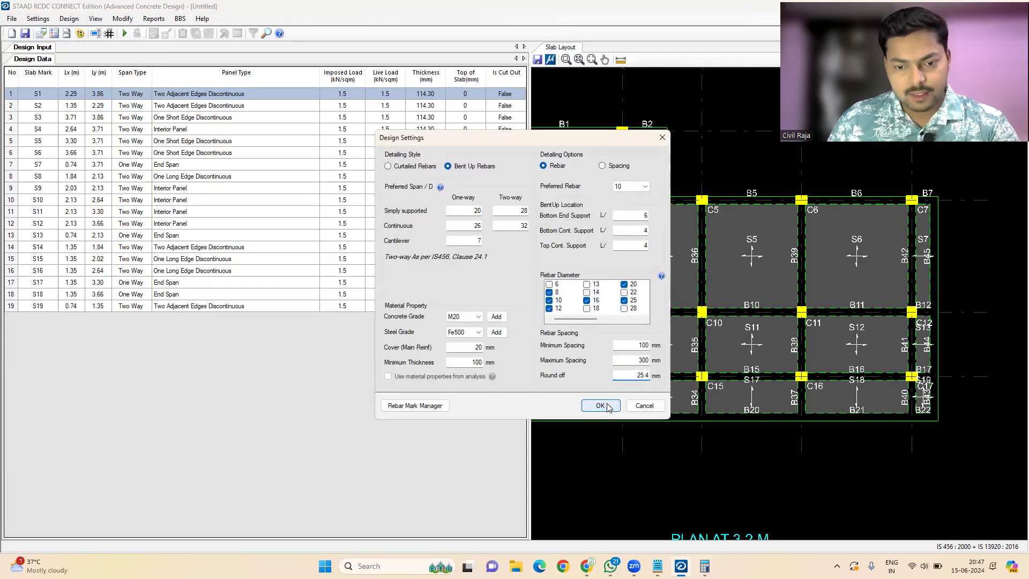
Recheck the rebar spacing round-off in the design parameters and run the automatic slab design again.
left_click(37, 18)
left_click(69, 32)
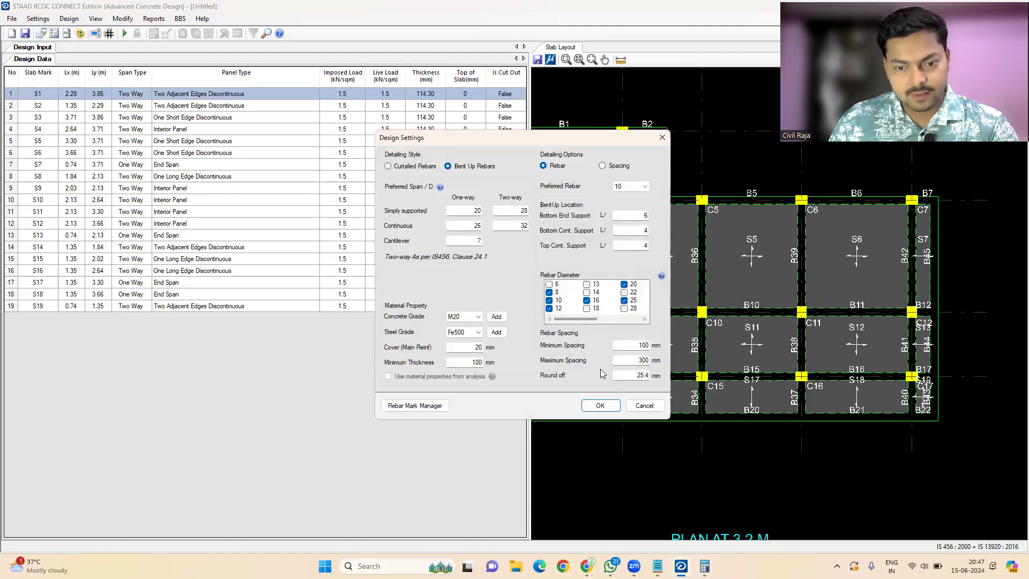
left_click(614, 408)
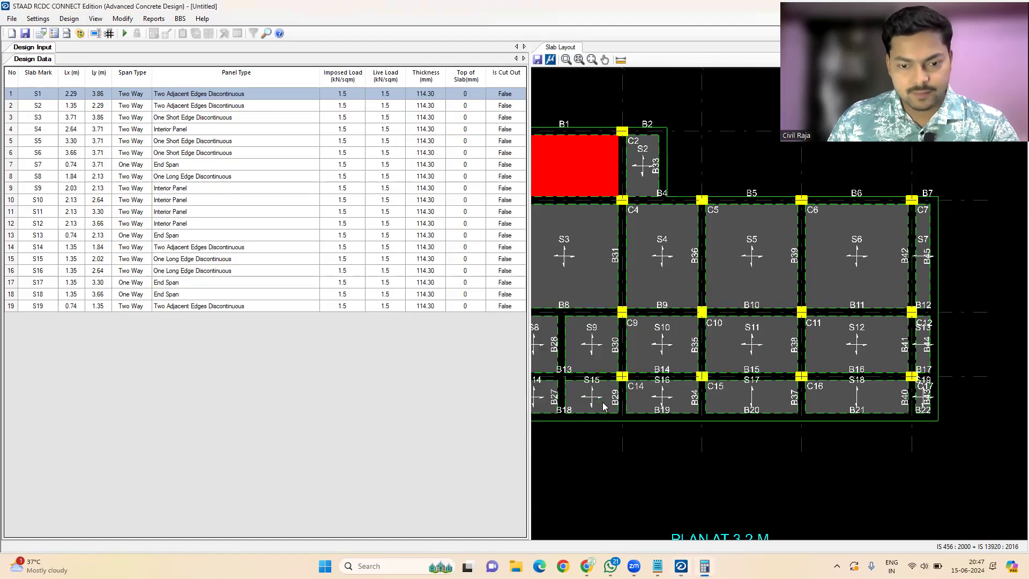
left_click(124, 33)
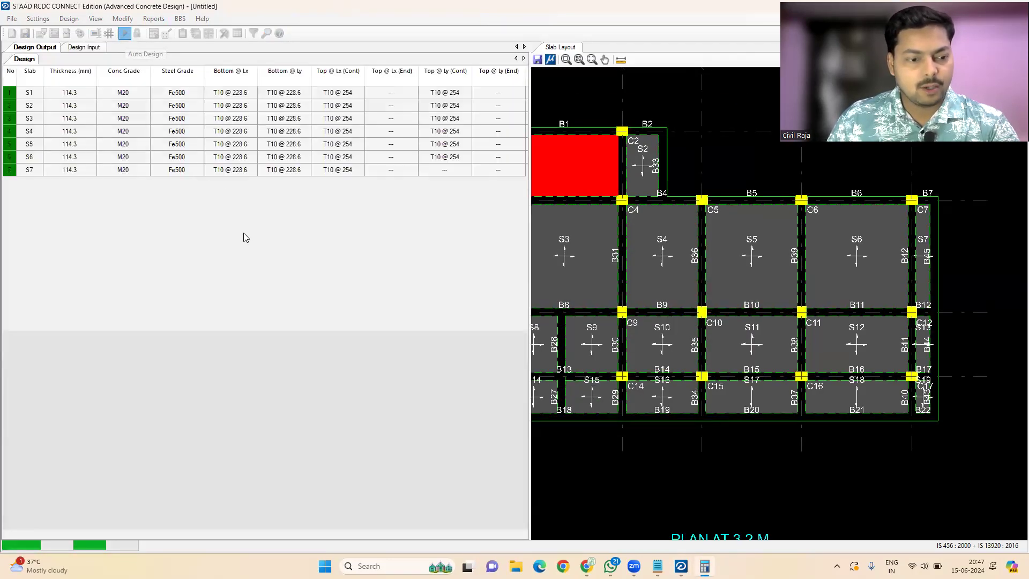
Generate the text schedule for the slabs with similar slabs grouped.
left_click(154, 19)
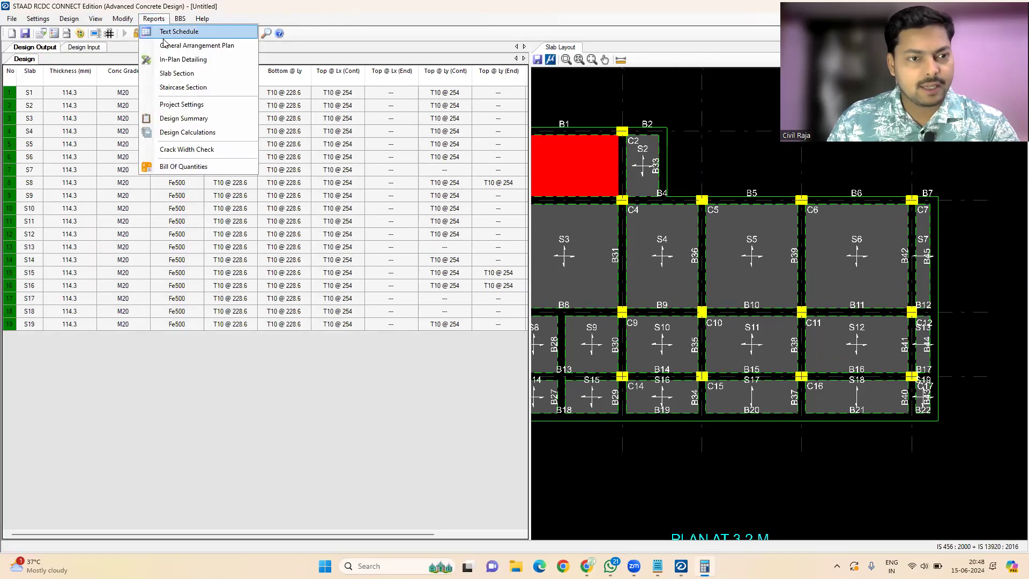
left_click(179, 32)
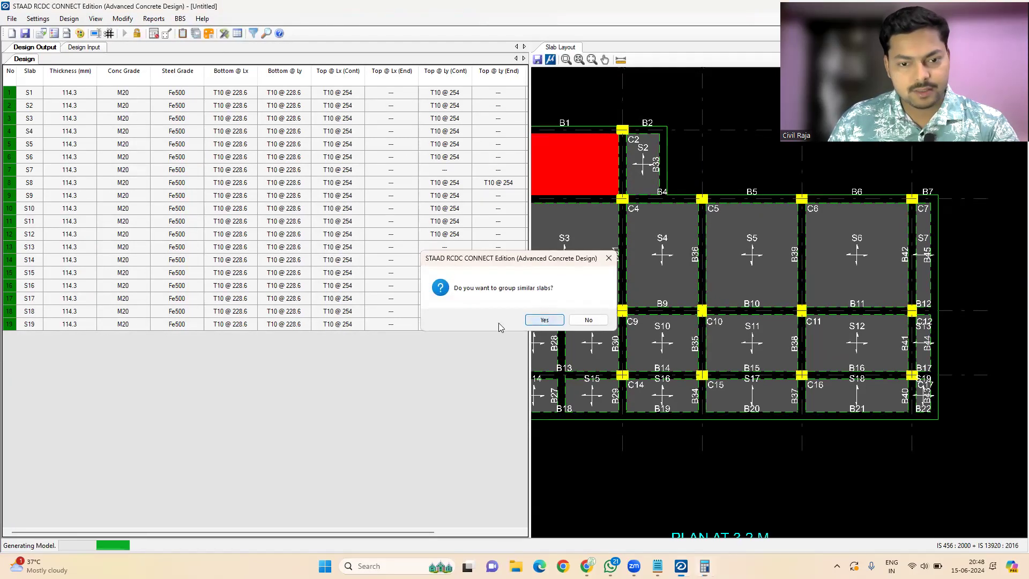
left_click(545, 320)
Examine the slab schedule across its columns for thickness, span type, bottom and top reinforcement, and distribution bar spacing.
scroll(182, 322, "up", 4)
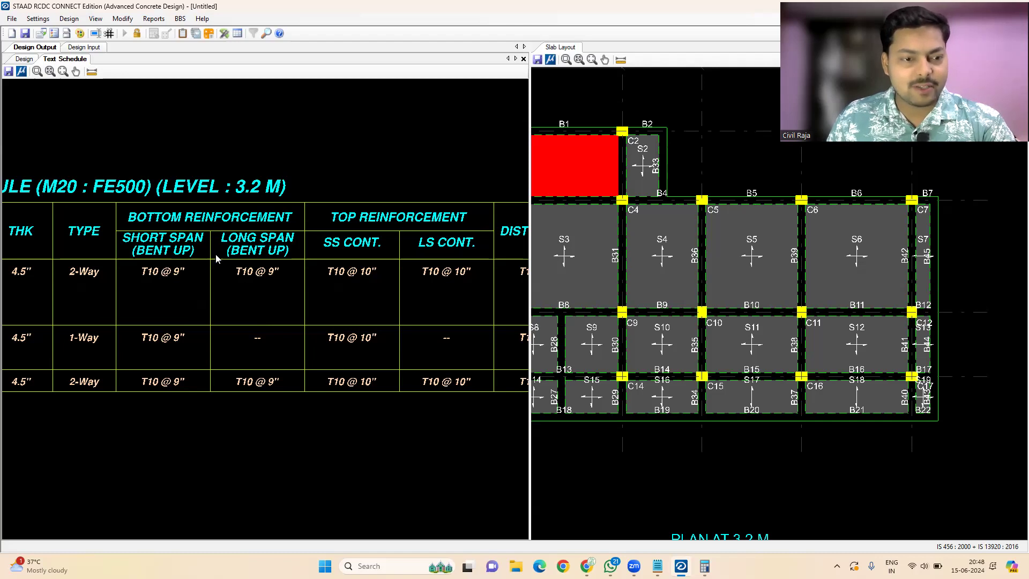
scroll(216, 255, "down", 5)
middle_click_drag(86, 259, 155, 272)
scroll(149, 275, "up", 4)
middle_click_drag(316, 290, 251, 274)
middle_click_drag(401, 307, 229, 290)
scroll(368, 249, "up", 1)
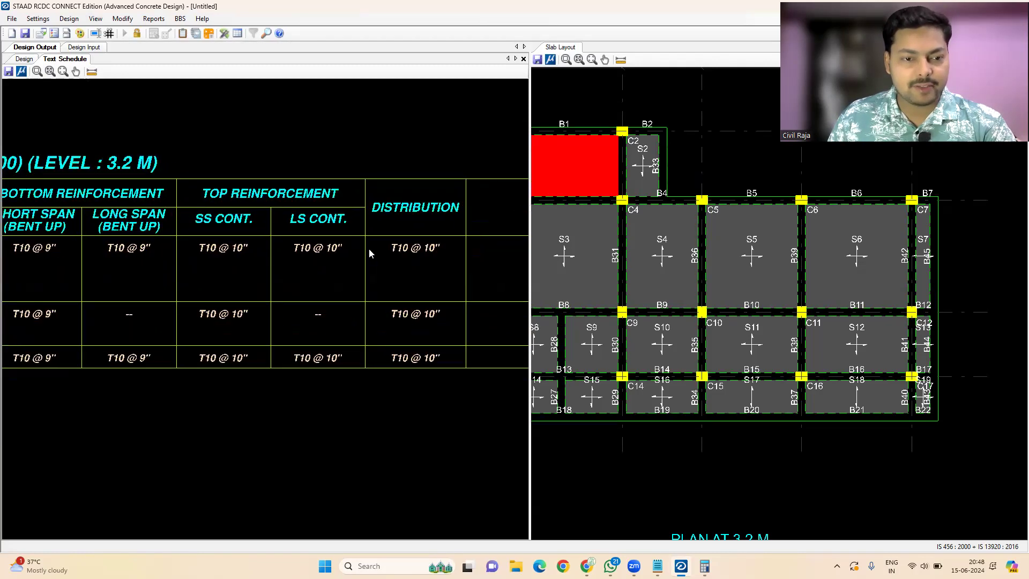
scroll(369, 248, "up", 2)
scroll(283, 279, "down", 3)
middle_click_drag(126, 251, 223, 278)
middle_click_drag(358, 297, 290, 283)
middle_click_drag(404, 282, 333, 282)
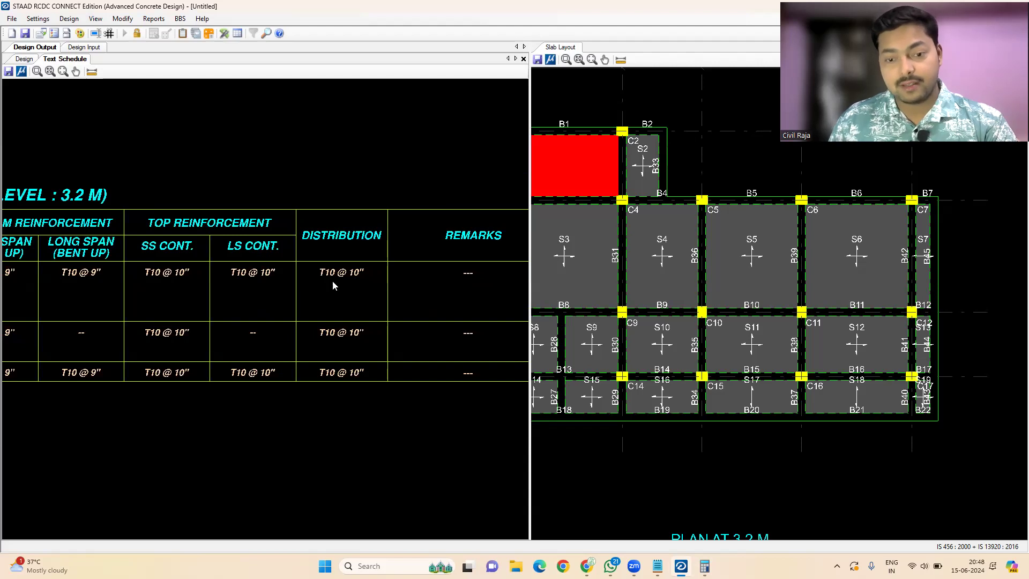
scroll(340, 280, "down", 1)
middle_click_drag(173, 249, 303, 249)
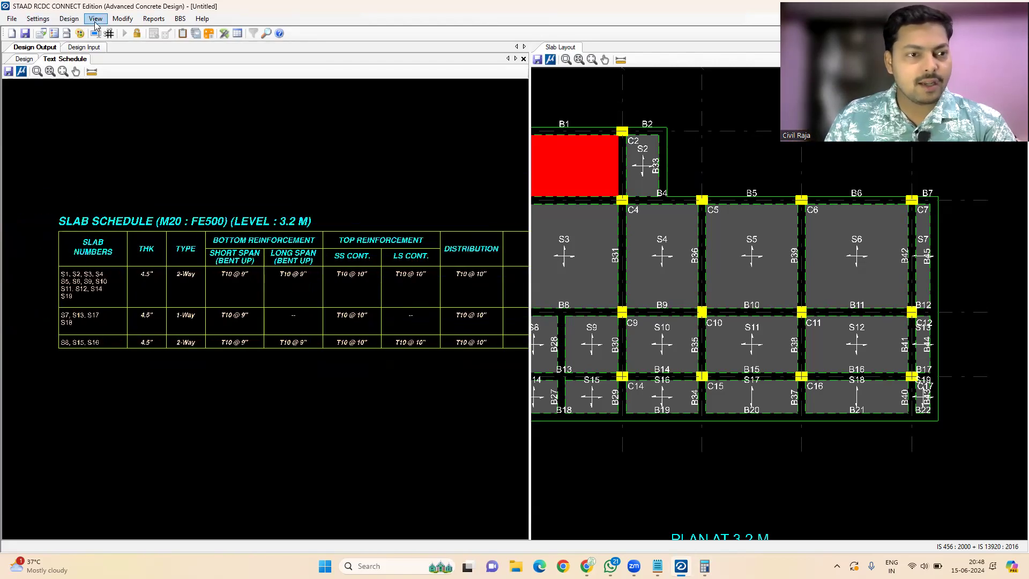
Generate the general arrangement plan at 3.2 m and examine its beam legend, slab panels and thickness labels.
left_click(124, 20)
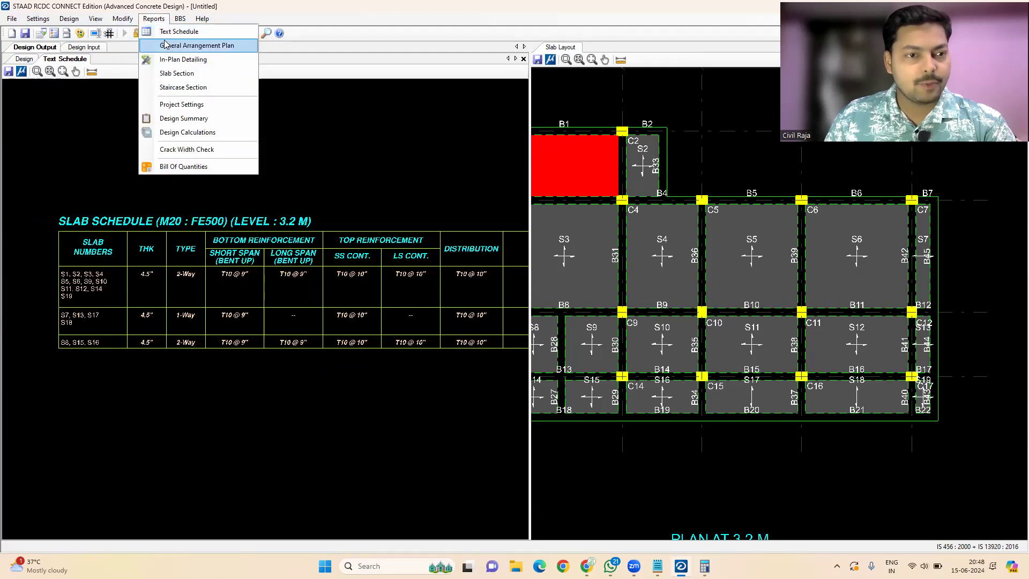
left_click(166, 45)
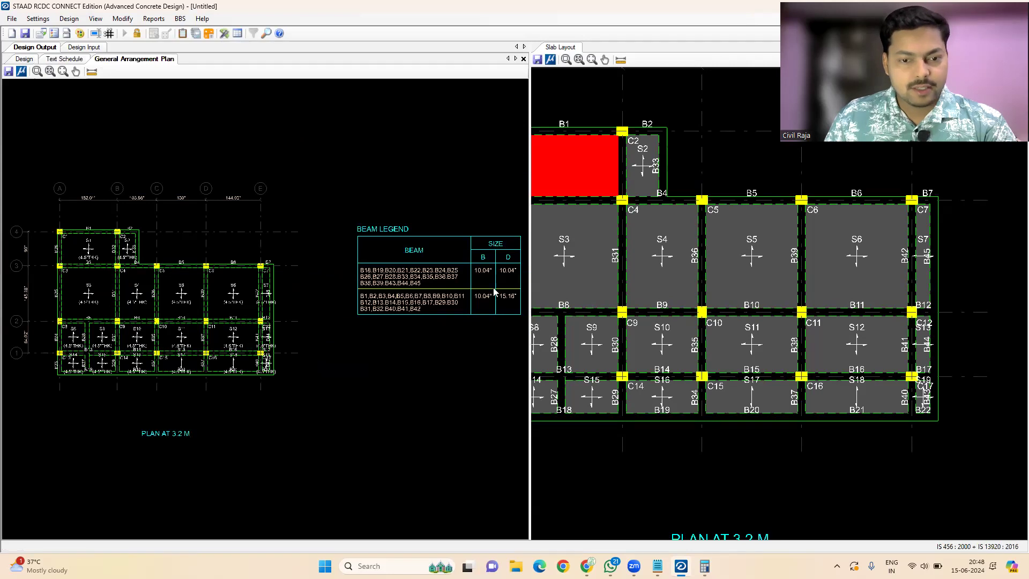
scroll(495, 293, "up", 2)
scroll(281, 223, "up", 4)
scroll(163, 255, "up", 2)
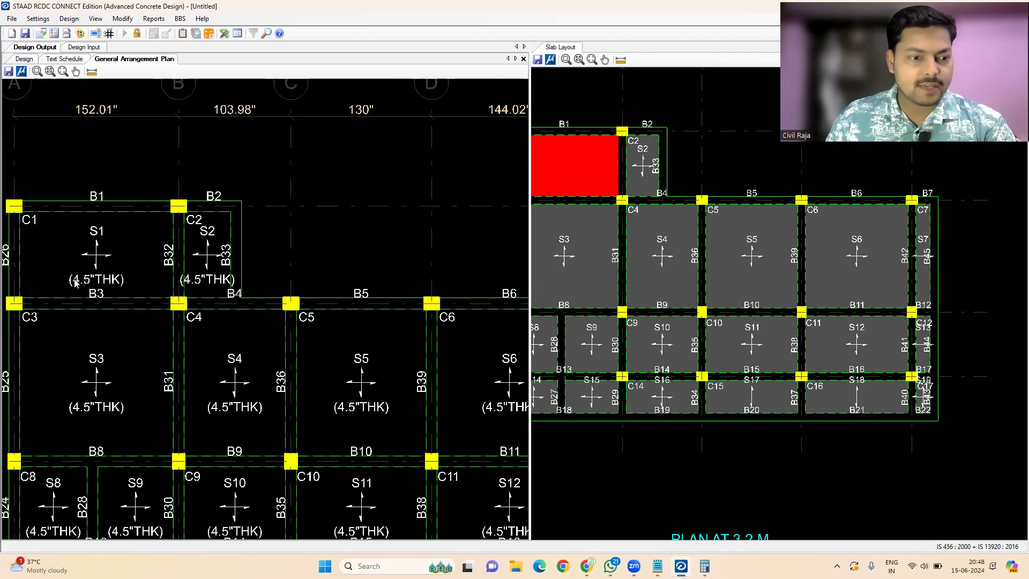
middle_click_drag(75, 283, 125, 280)
middle_click_drag(153, 324, 144, 344)
scroll(143, 343, "down", 2)
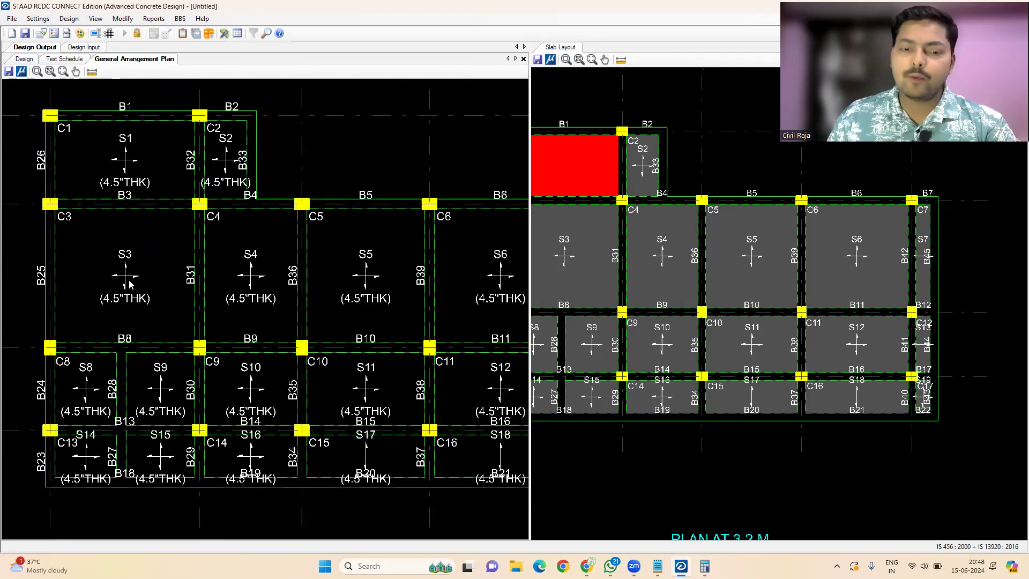
scroll(131, 284, "down", 1)
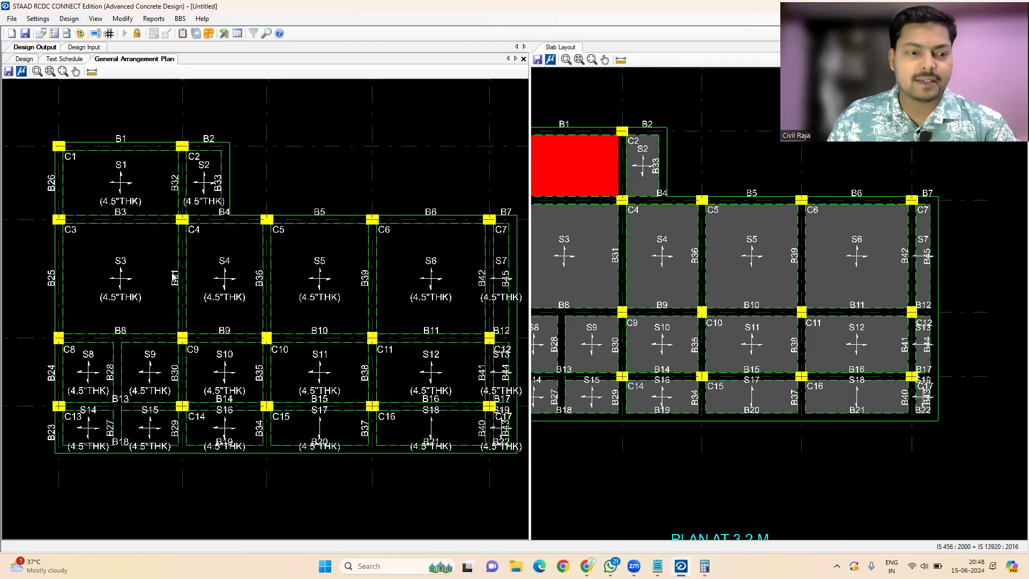
scroll(181, 246, "down", 1)
scroll(181, 243, "down", 1)
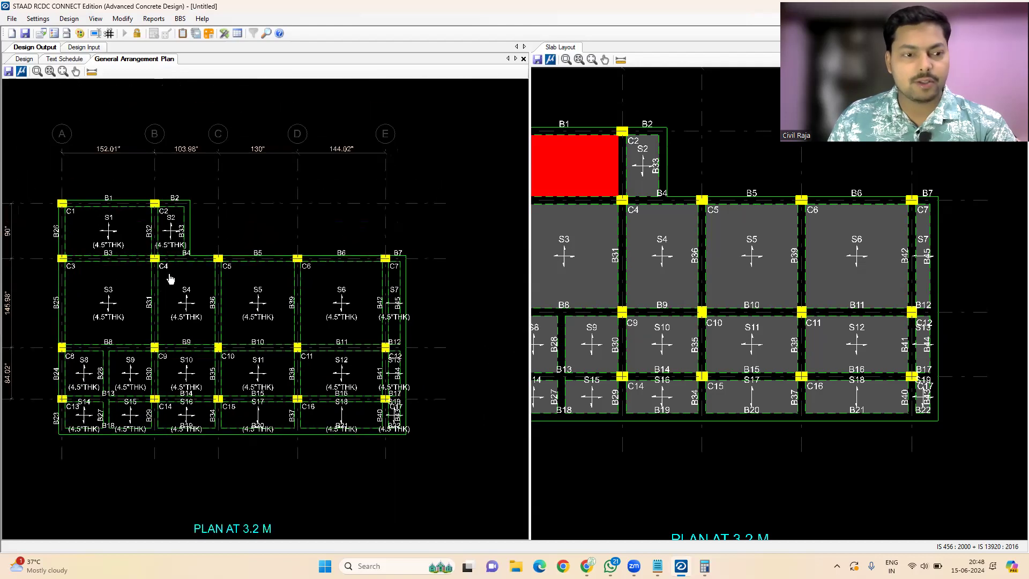
Unlock the slab design, deleting its design values, and calculate 4 × 25.4 in Calculator to convert a 4-inch thickness to millimetres.
left_click(137, 33)
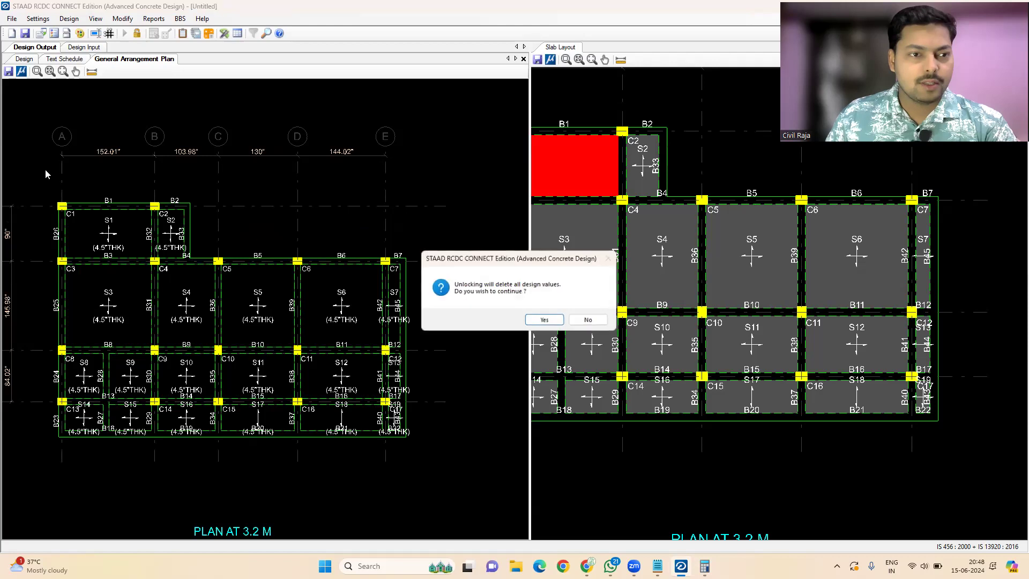
left_click(544, 320)
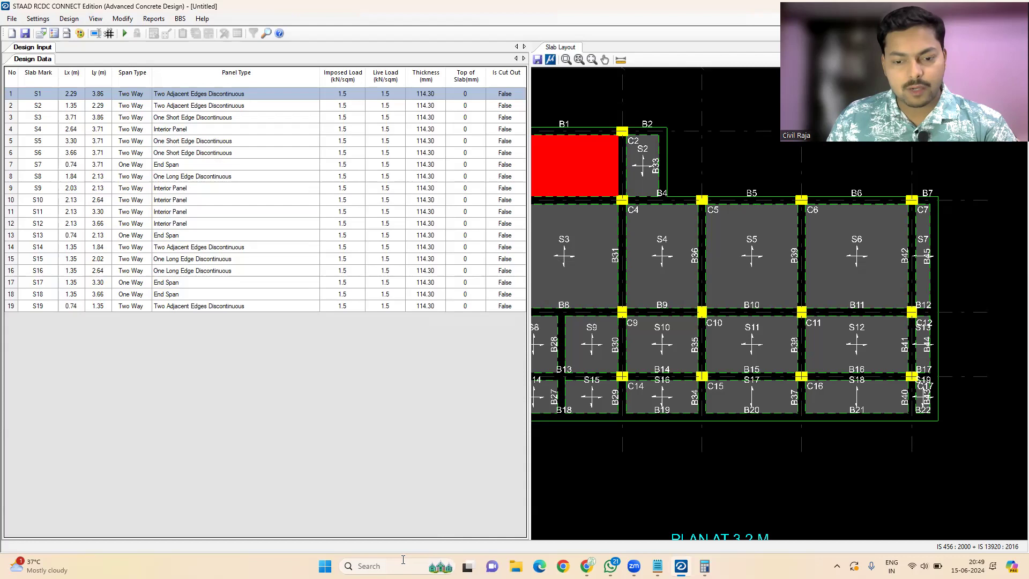
left_click(705, 566)
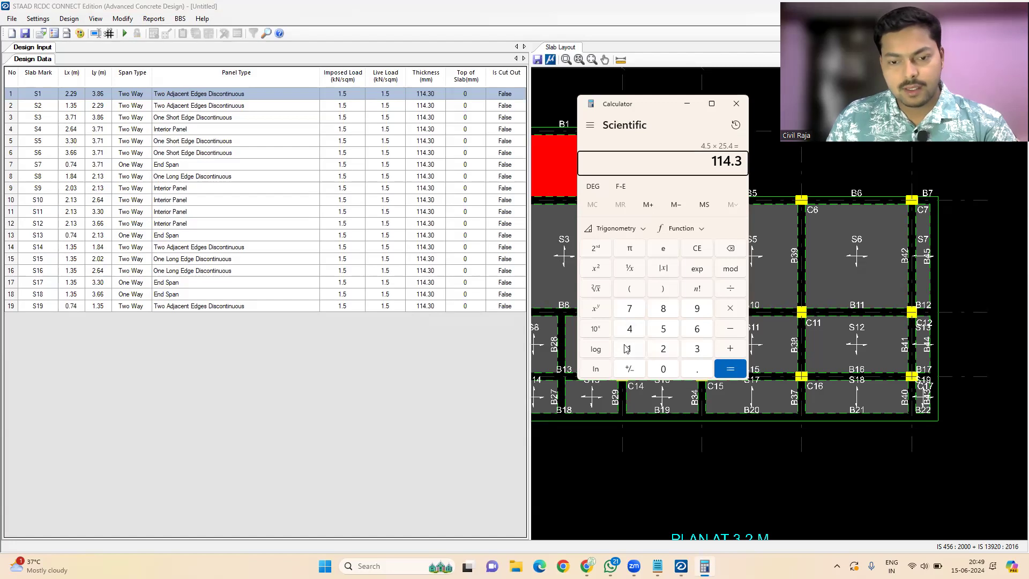
left_click(697, 249)
left_click(631, 330)
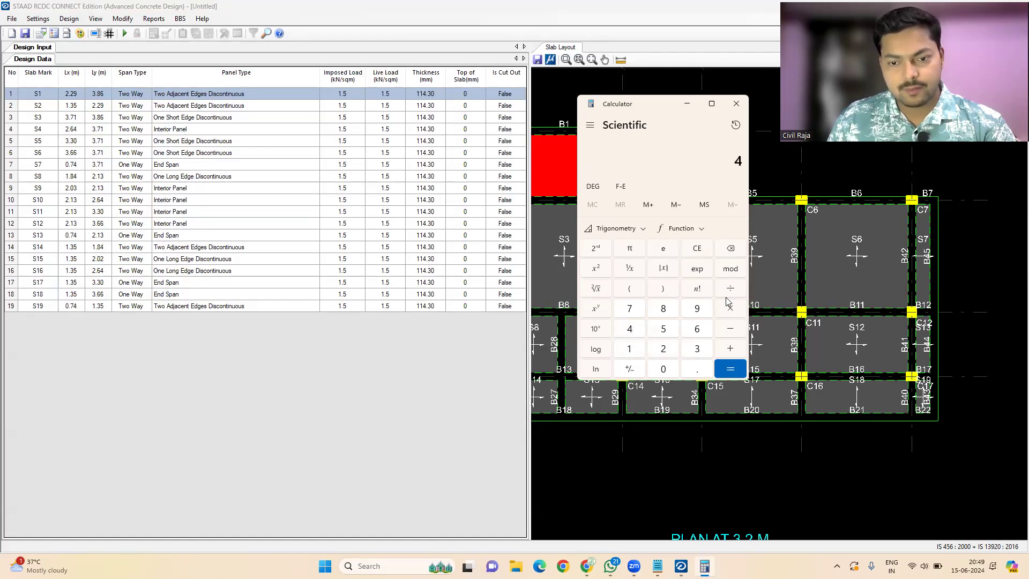
left_click(731, 309)
left_click(665, 351)
left_click(664, 330)
left_click(697, 370)
left_click(631, 332)
left_click(734, 371)
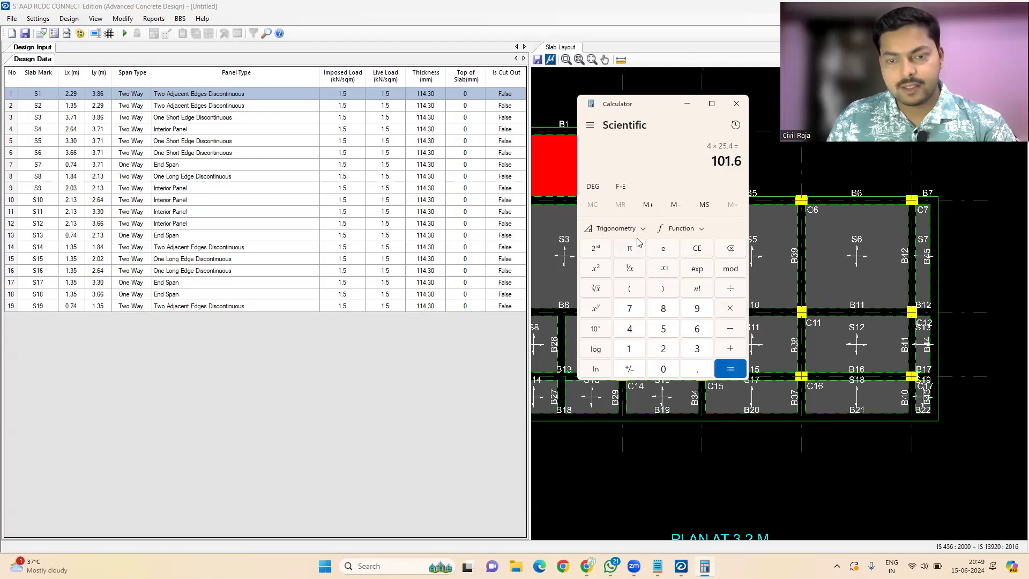
left_click(686, 106)
Set the thickness of slab S1 to 101.6 mm and copy that value to all slabs through S19.
left_click(432, 95)
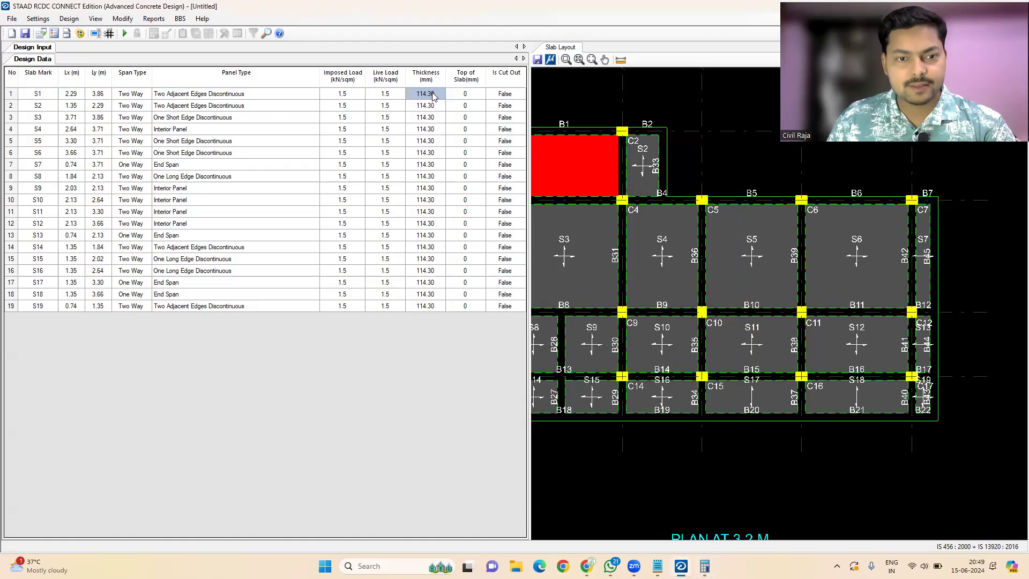
type("10")
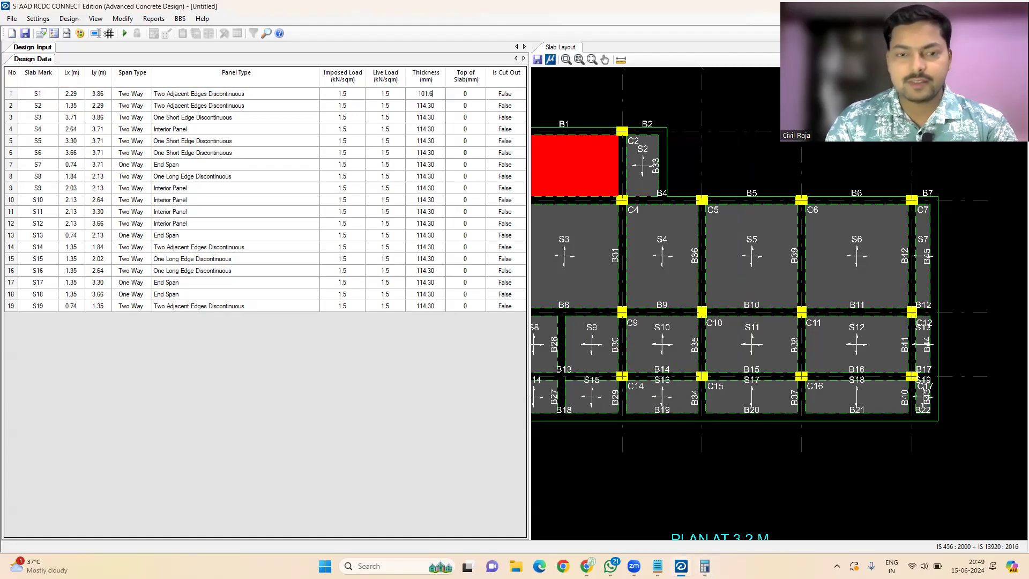
left_click(453, 108)
left_click(429, 95)
right_click(429, 94)
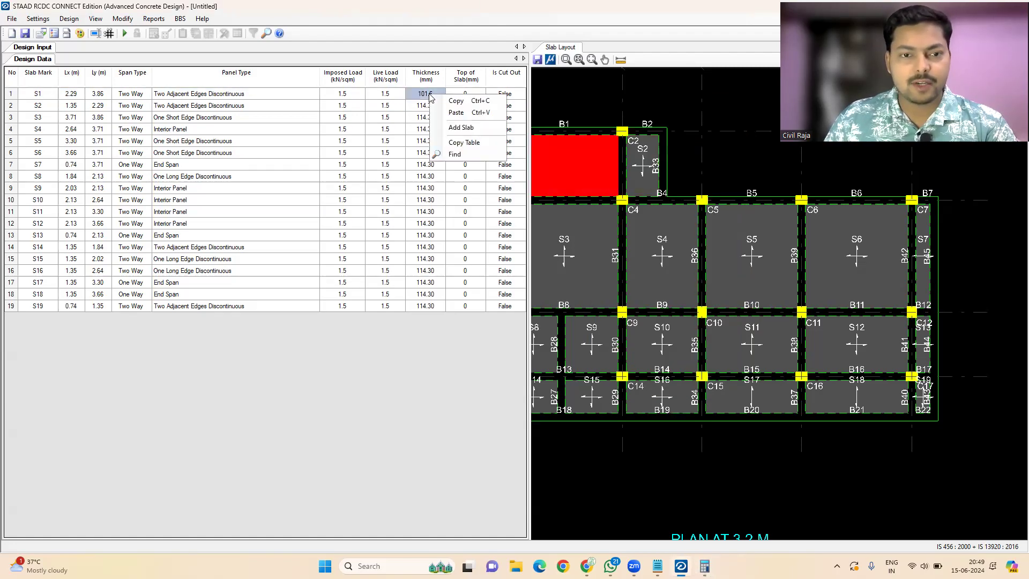
left_click(436, 101)
left_click_drag(424, 95, 425, 306)
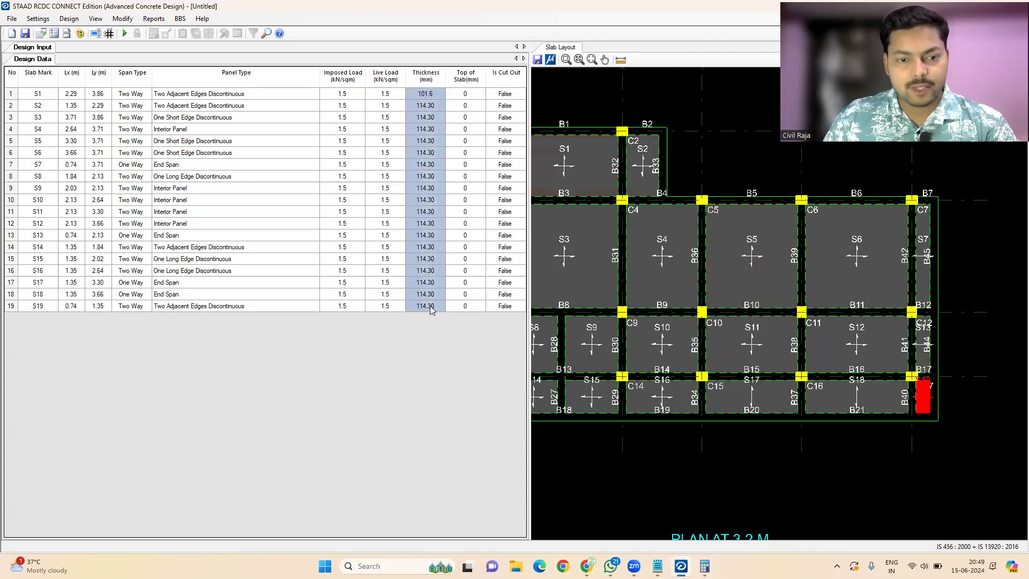
right_click(430, 307)
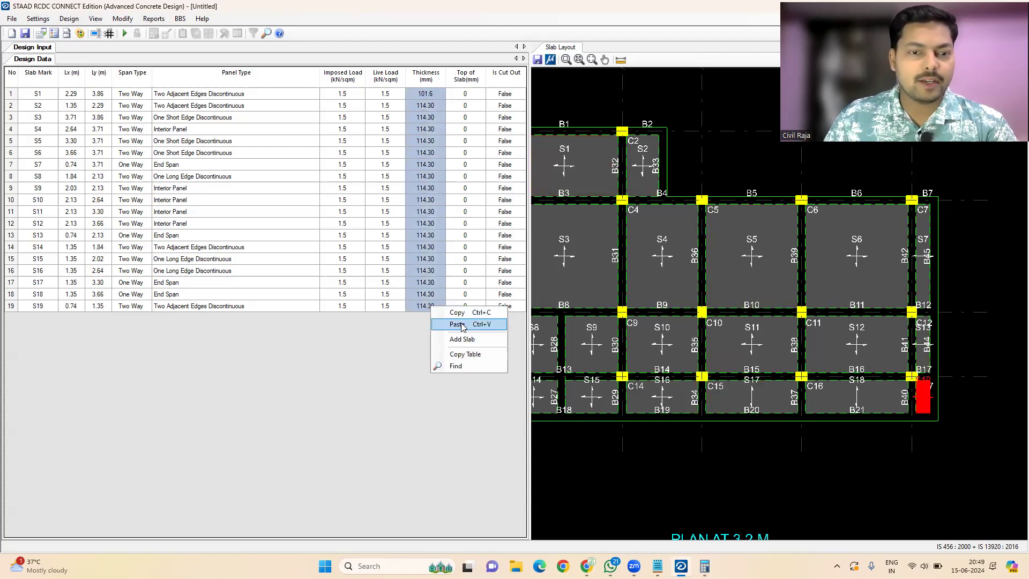
left_click(457, 325)
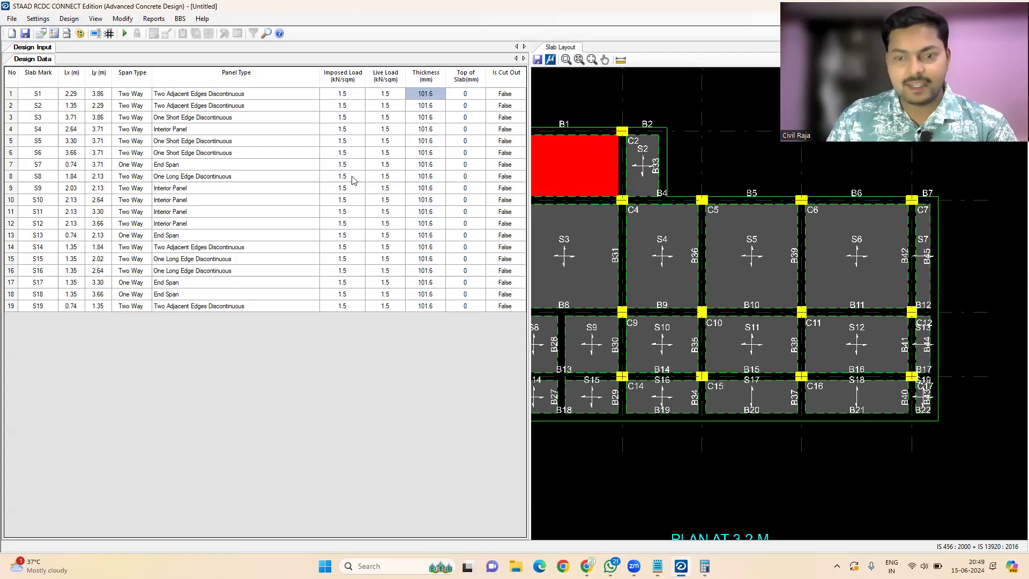
Run the automatic slab design with the 101.6 mm thickness and generate the text schedule with similar slabs grouped.
left_click(124, 33)
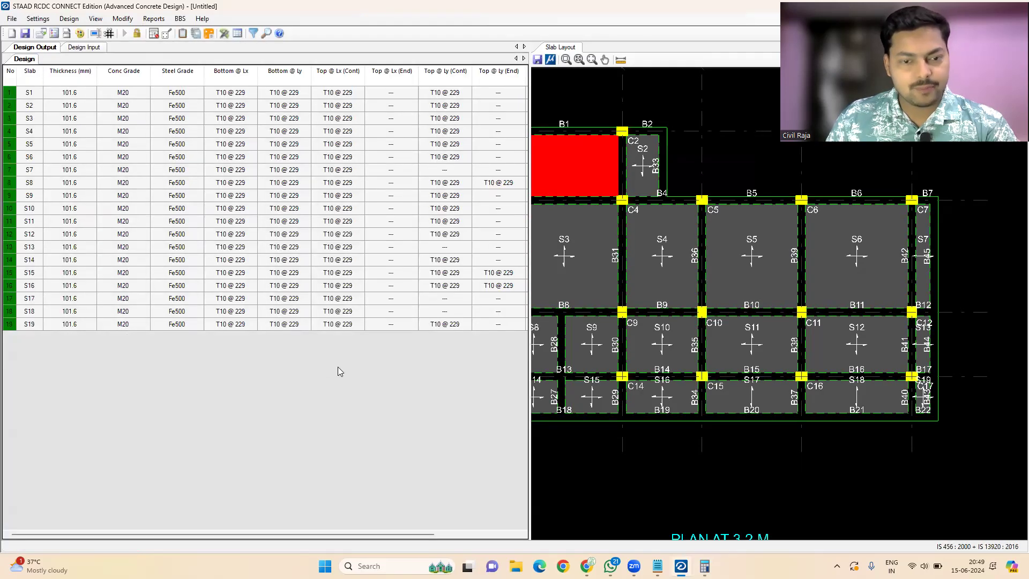
left_click(153, 18)
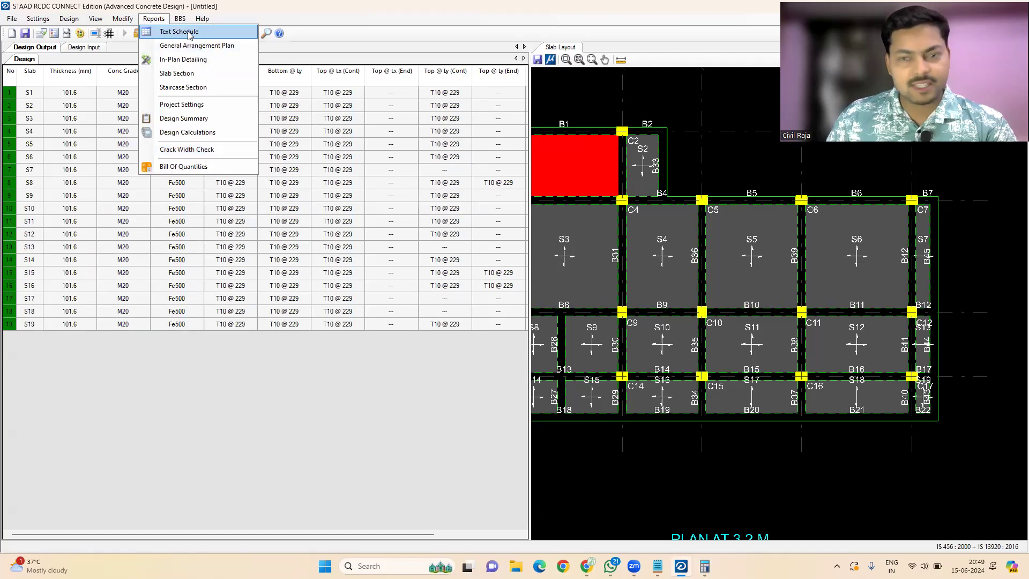
left_click(187, 33)
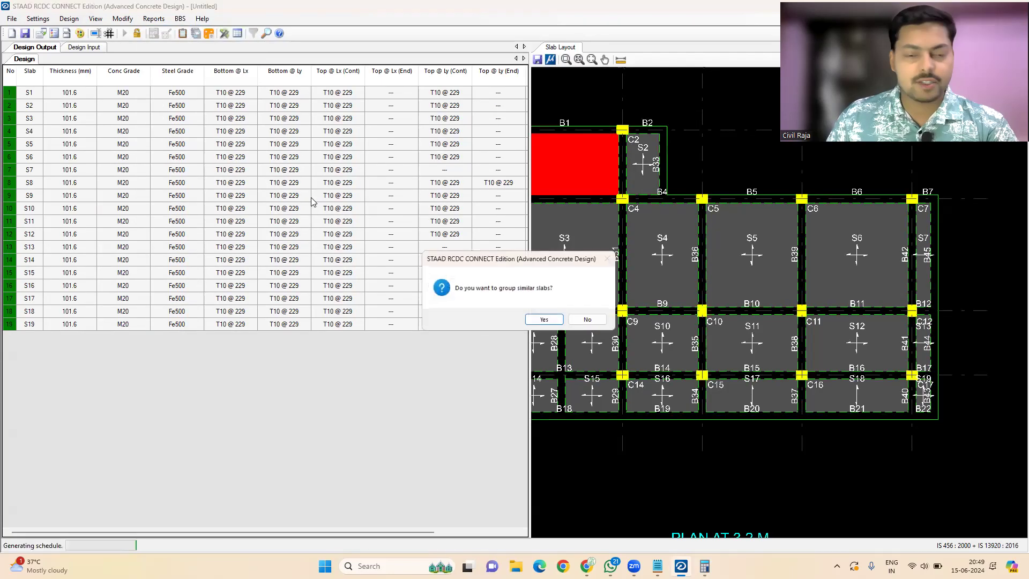
left_click(553, 323)
Examine the new slab schedule for slab grouping, thickness, bottom, top and distribution reinforcement, and return to the design results table.
scroll(58, 312, "up", 5)
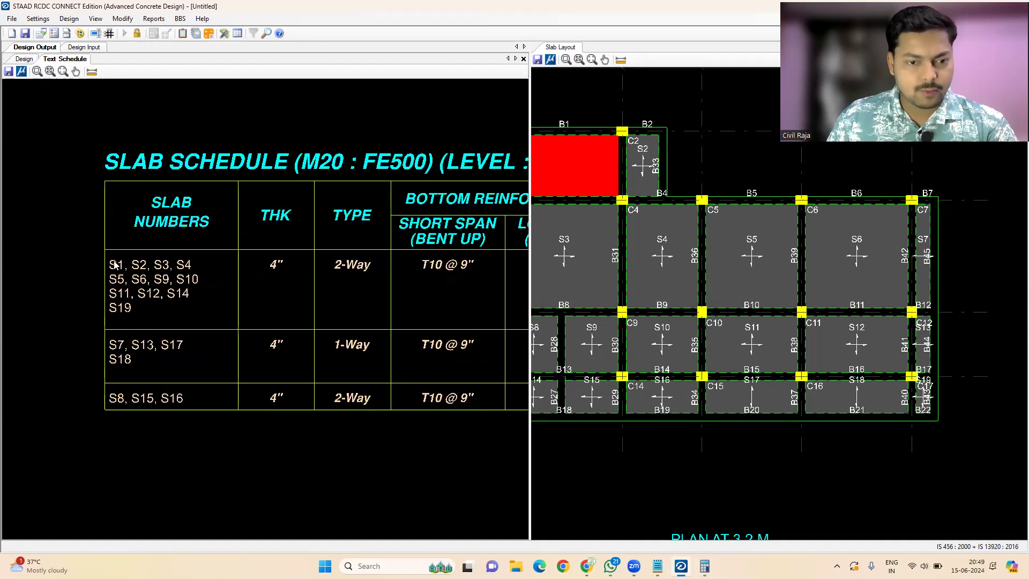
scroll(115, 264, "down", 1)
middle_click_drag(345, 303, 190, 303)
middle_click_drag(273, 289, 142, 294)
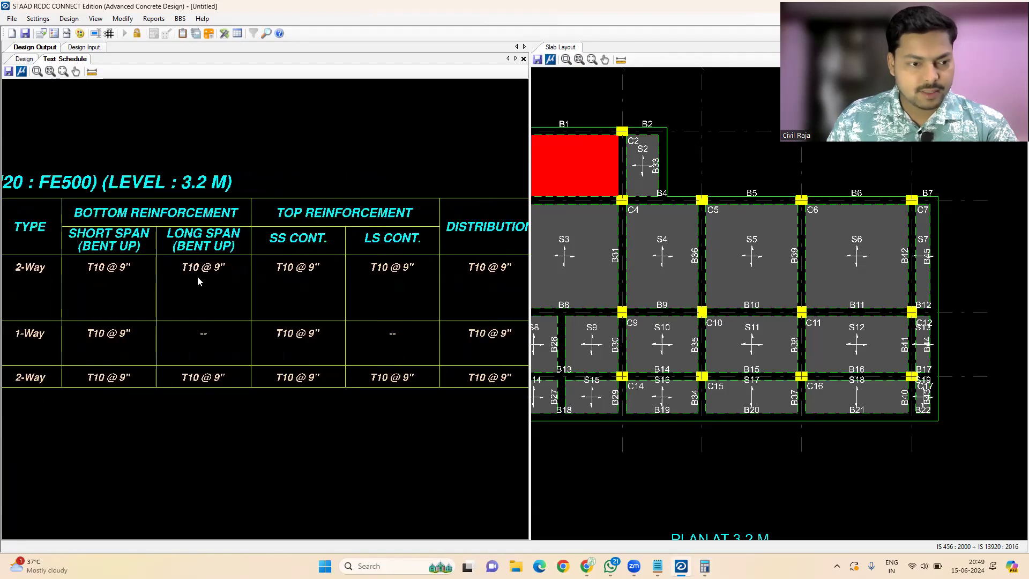
scroll(197, 277, "down", 2)
middle_click_drag(2, 283, 177, 278)
scroll(299, 292, "up", 1)
middle_click_drag(290, 291, 99, 290)
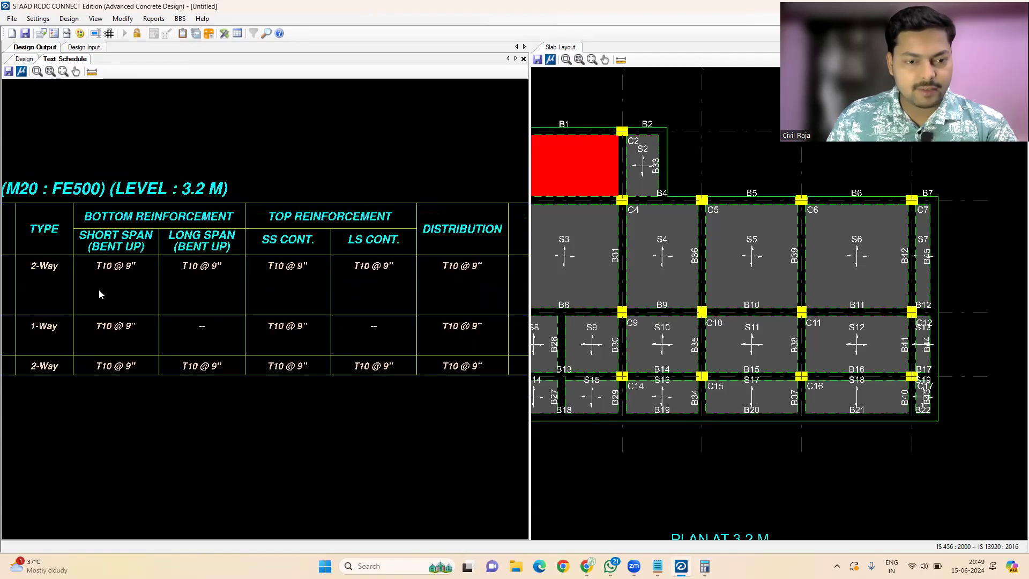
middle_click_drag(227, 290, 205, 288)
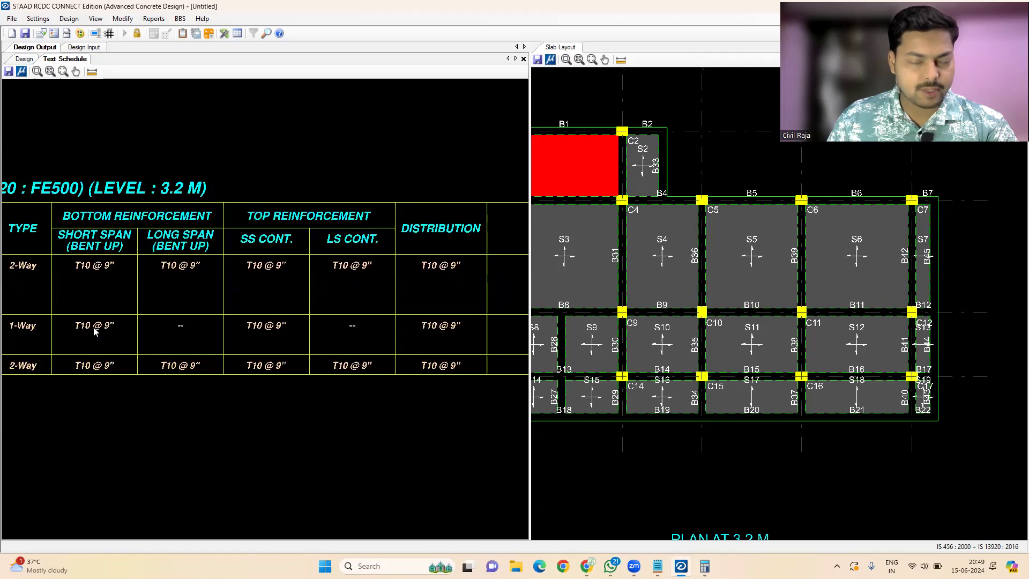
middle_click_drag(94, 332, 135, 333)
middle_click_drag(62, 292, 184, 274)
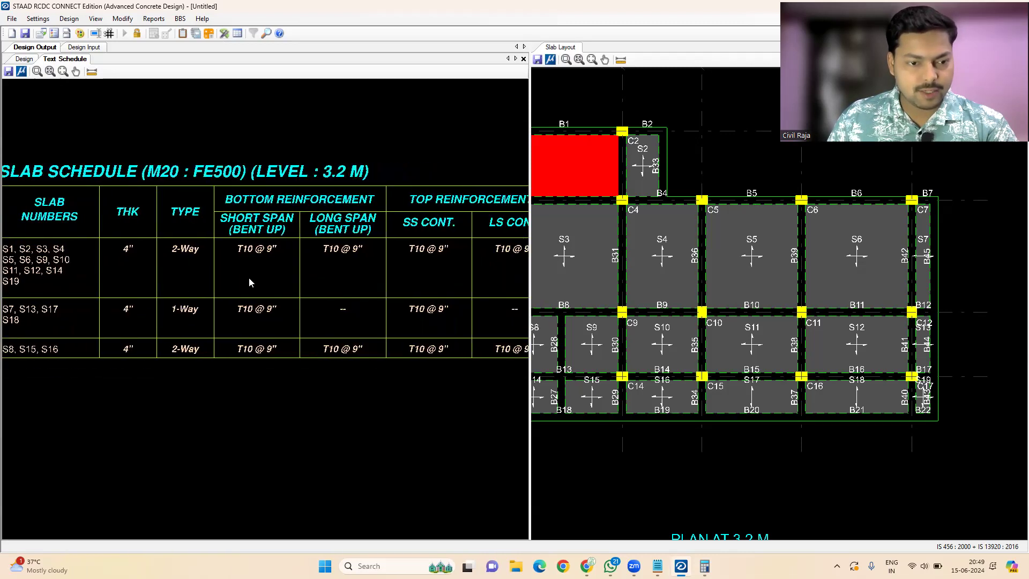
scroll(248, 278, "down", 1)
middle_click_drag(290, 284, 243, 284)
middle_click_drag(325, 284, 227, 288)
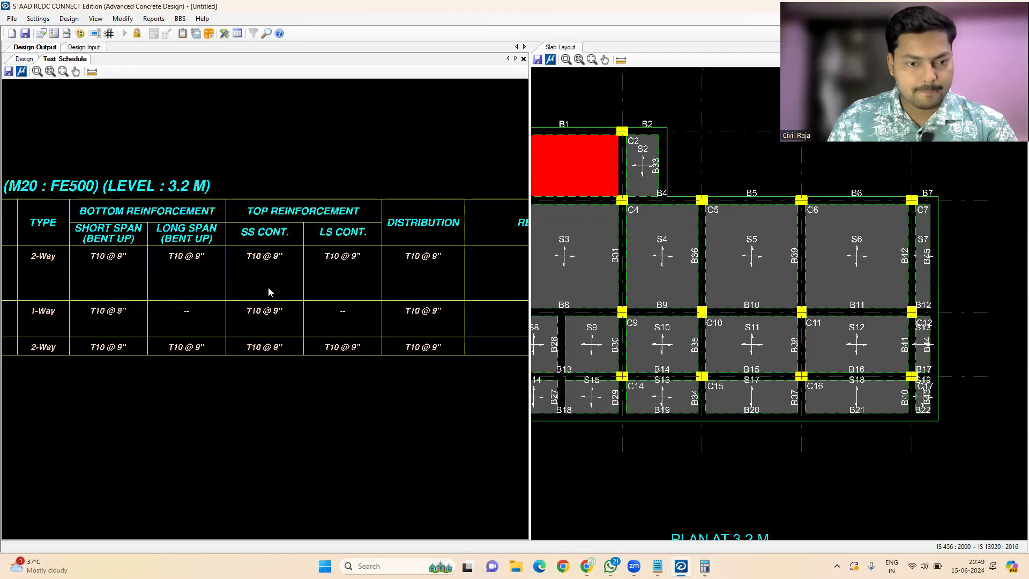
mouse_move(379, 317)
middle_mouse_down()
mouse_move(351, 315)
mouse_move(370, 277)
mouse_move(362, 305)
middle_mouse_up()
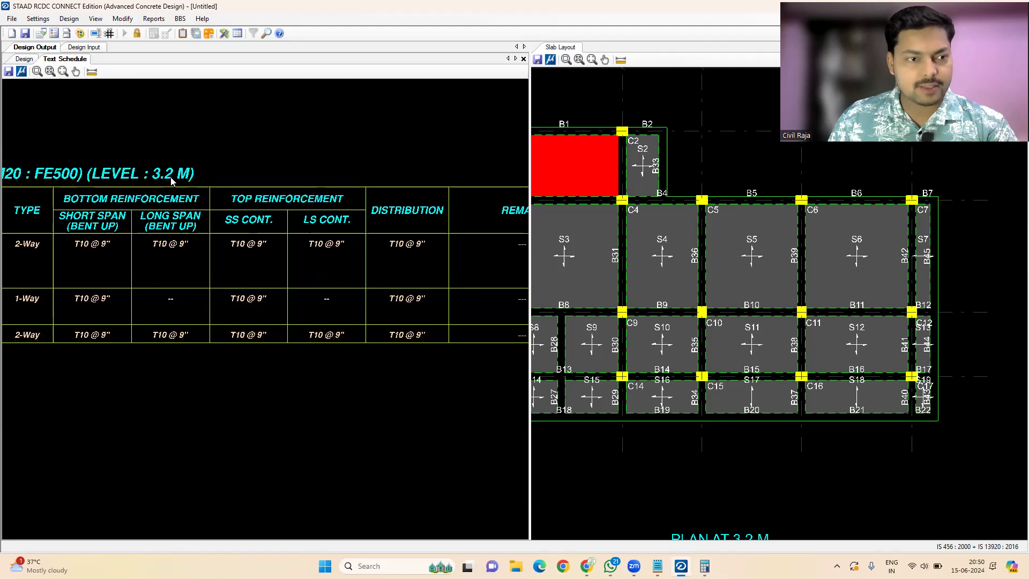
middle_click_drag(48, 346, 261, 358)
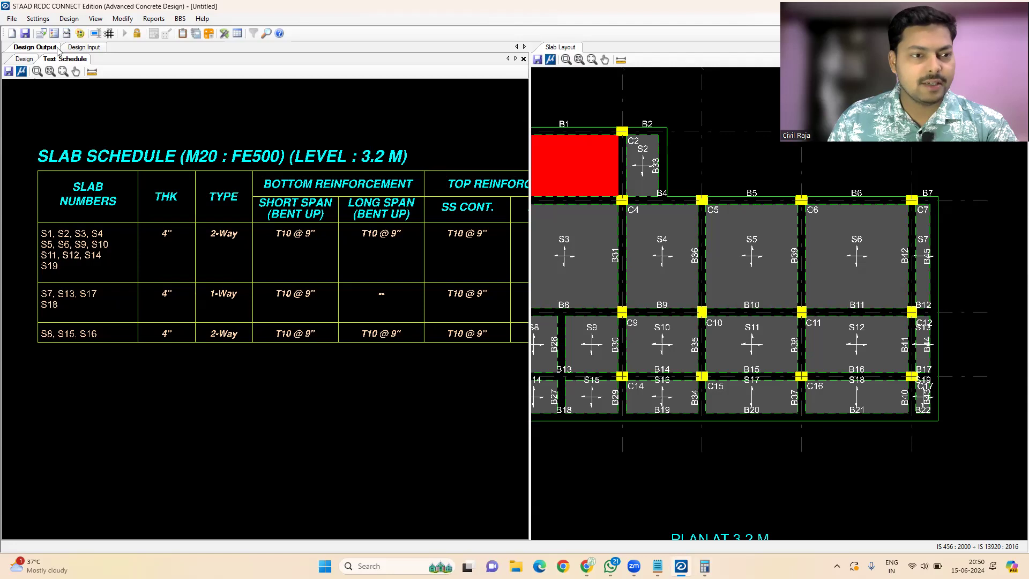
left_click(26, 59)
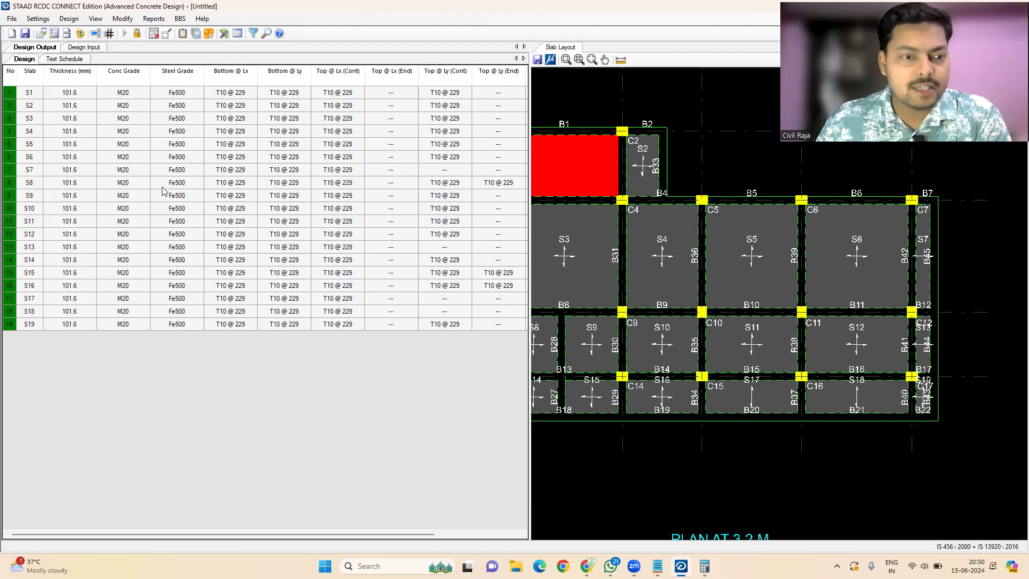
Generate the slab text schedule for the 3.2 m level with each slab listed separately instead of grouping similar slabs.
left_click(154, 19)
left_click(162, 31)
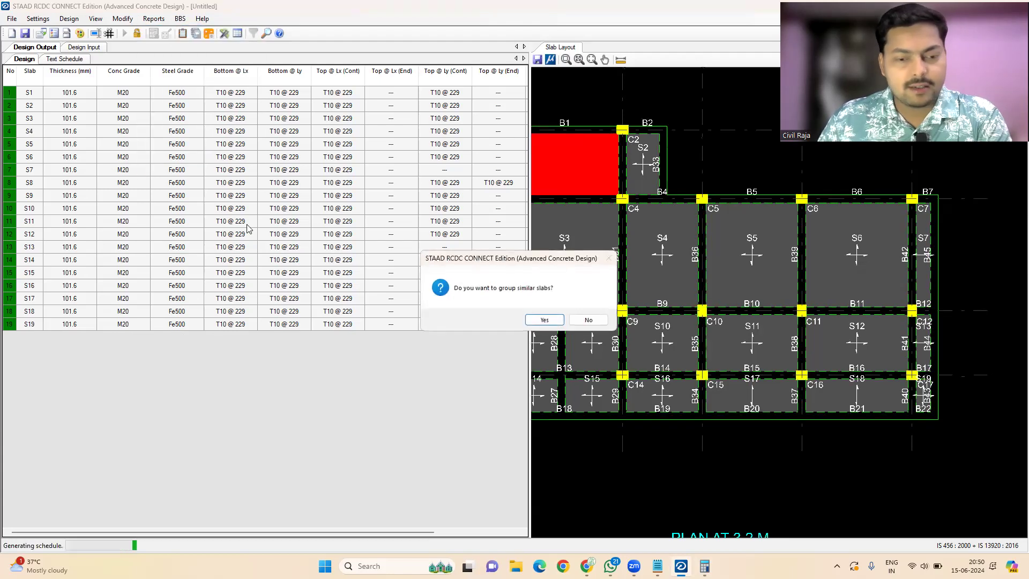
left_click(540, 320)
left_click(68, 60)
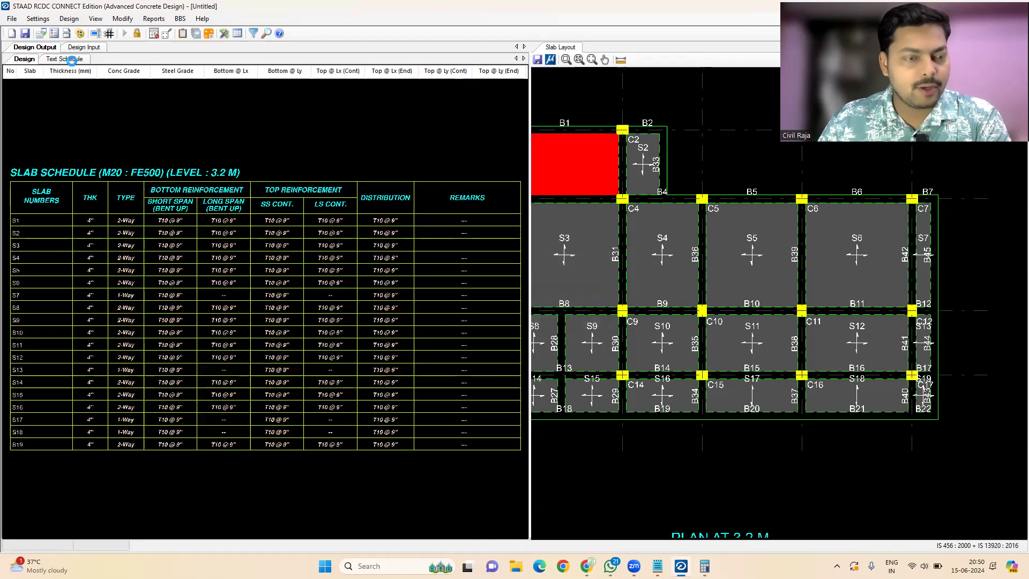
Examine the ungrouped slab schedule for each slab's thickness, type, short- and long-span bottom reinforcement, top reinforcement and distribution steel.
scroll(14, 231, "up", 3)
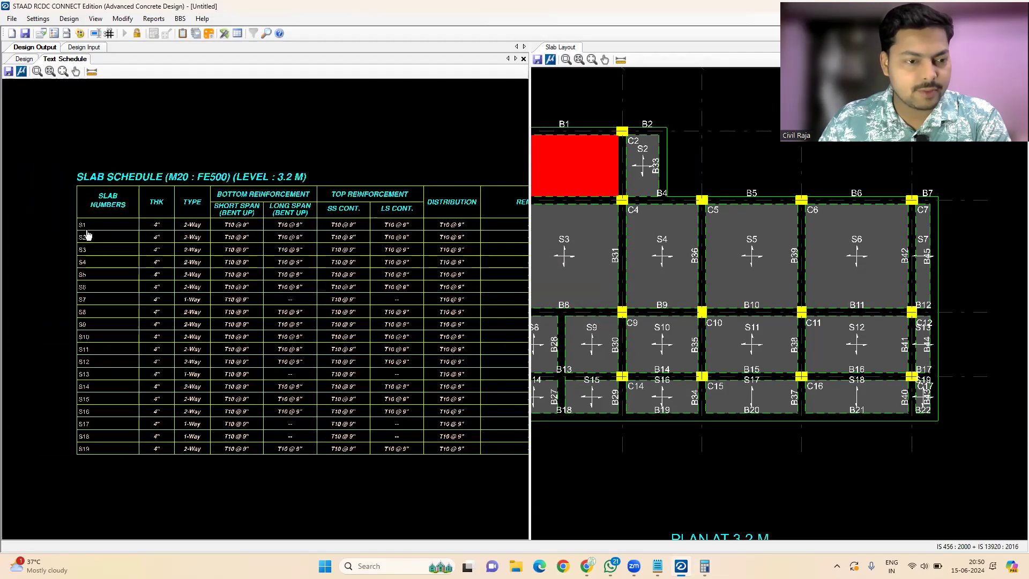
middle_click_drag(275, 237, 180, 177)
scroll(114, 181, "down", 1)
middle_click_drag(231, 214, 193, 207)
scroll(193, 208, "down", 1)
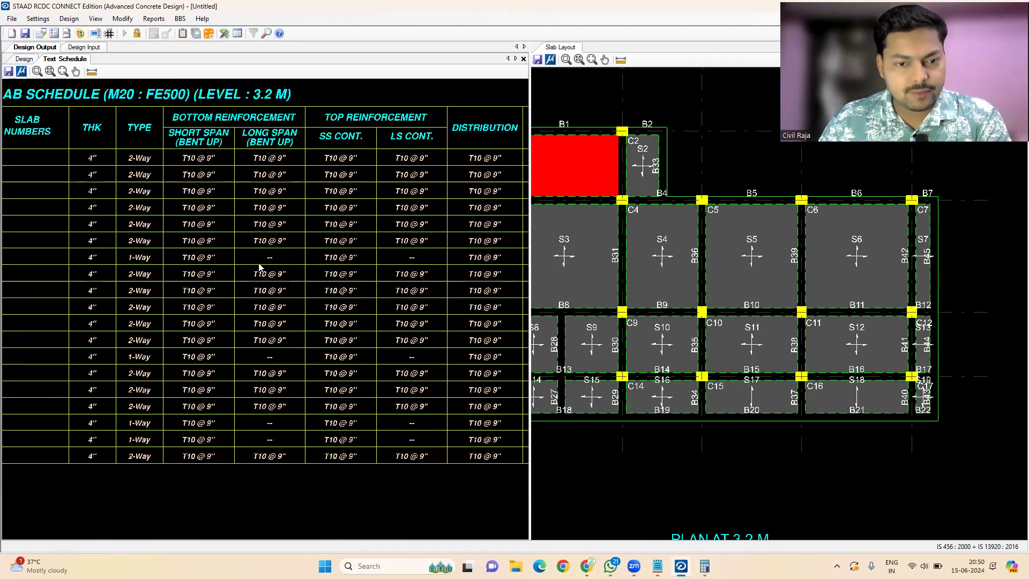
middle_click_drag(259, 268, 156, 257)
middle_click_drag(307, 253, 177, 254)
middle_click_drag(247, 252, 428, 250)
scroll(212, 223, "up", 1)
scroll(212, 252, "up", 1)
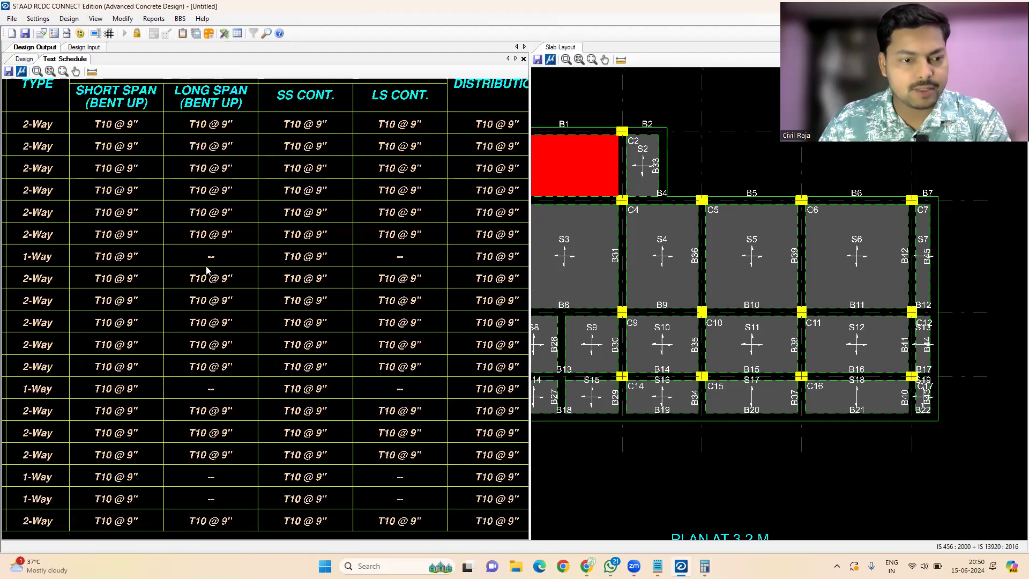
scroll(215, 252, "down", 1)
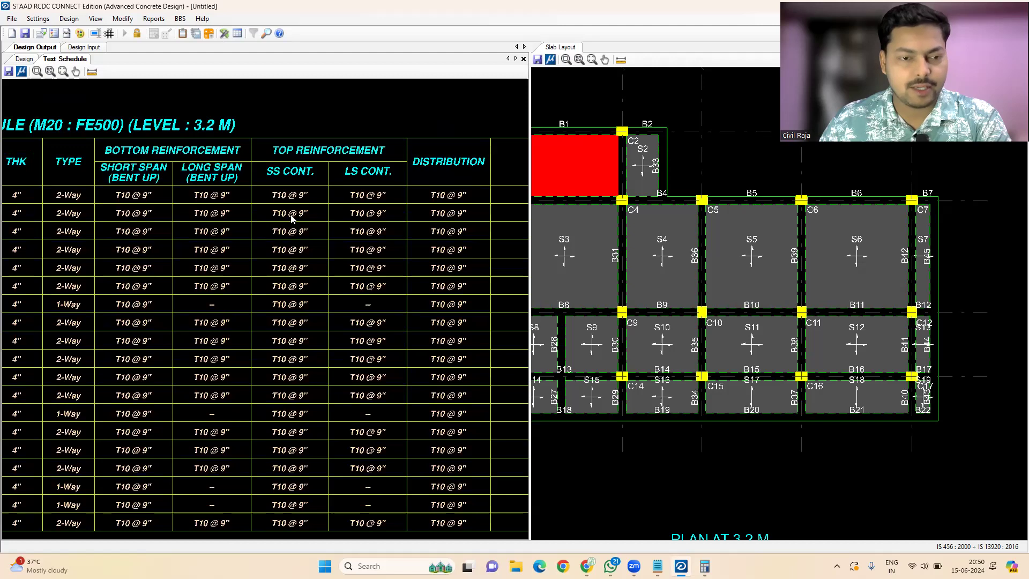
scroll(274, 161, "up", 1)
scroll(273, 161, "down", 4)
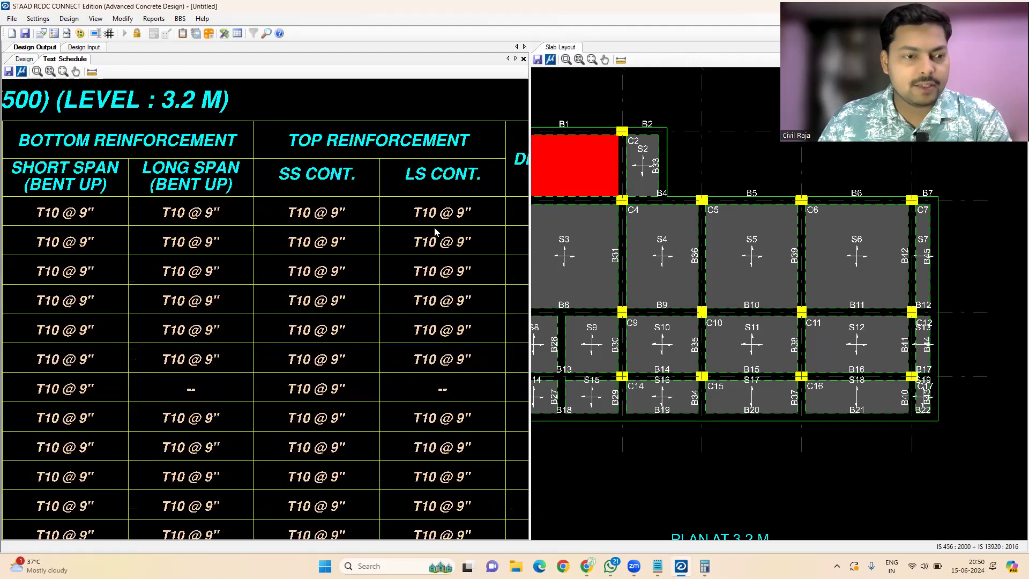
scroll(102, 202, "up", 3)
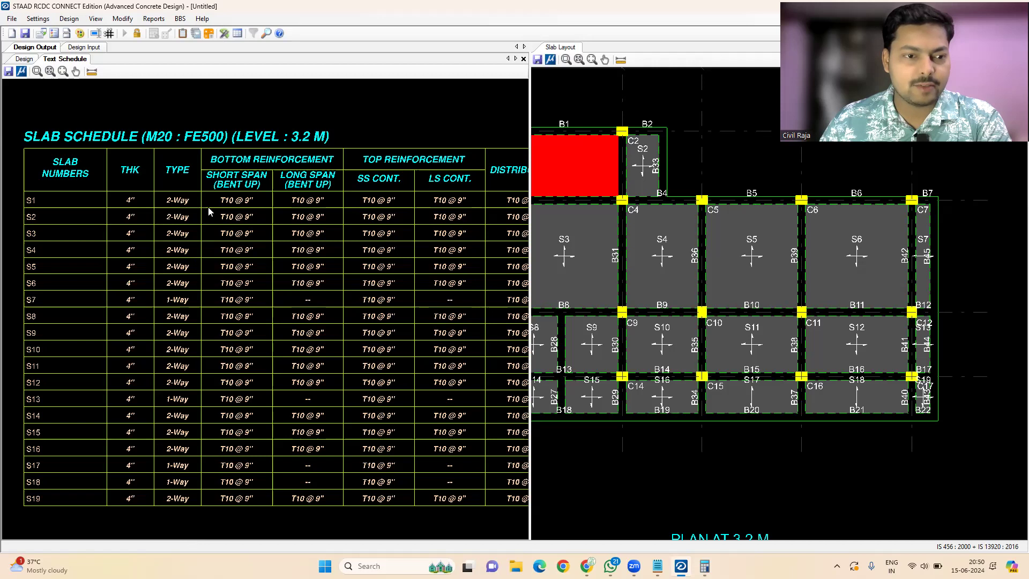
scroll(296, 190, "up", 1)
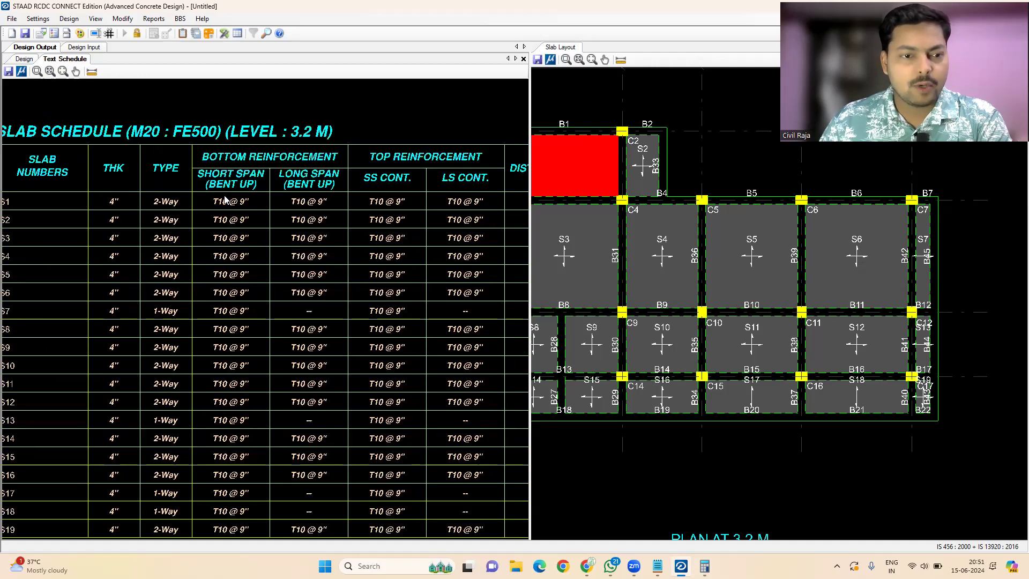
middle_click_drag(334, 301, 254, 285)
scroll(380, 138, "up", 1)
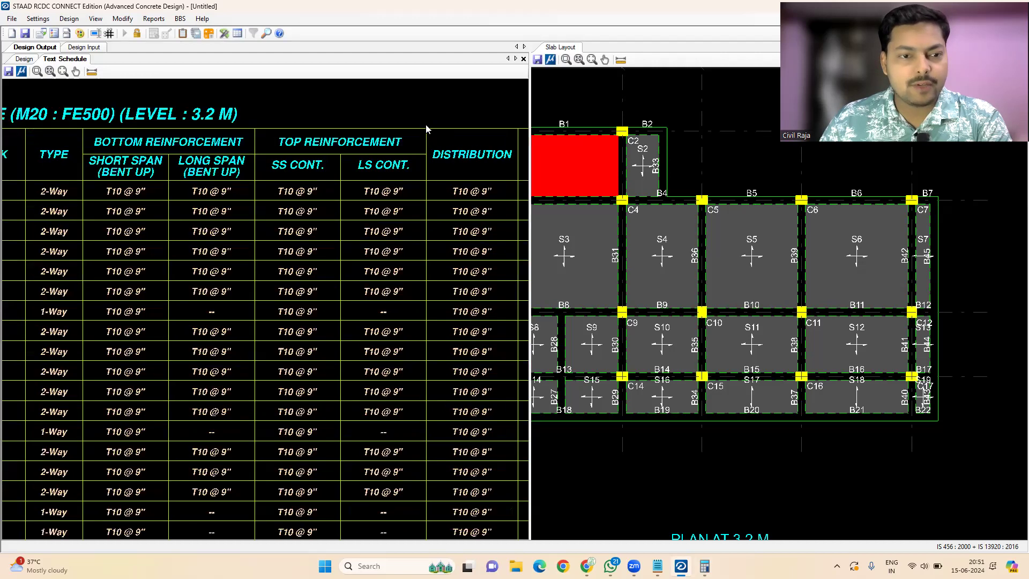
middle_click_drag(390, 192, 334, 205)
middle_click_drag(412, 387, 402, 300)
scroll(403, 300, "down", 3)
scroll(212, 223, "down", 2)
middle_click_drag(168, 247, 205, 262)
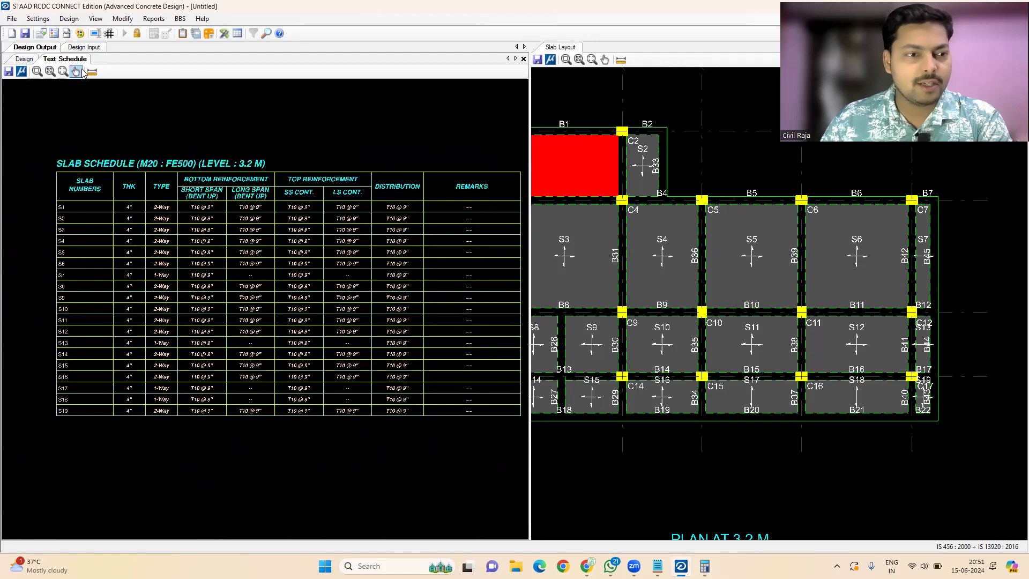
Regenerate the slab text schedule with similar slabs grouped and check the slab numbers in each group.
left_click(154, 19)
left_click(180, 31)
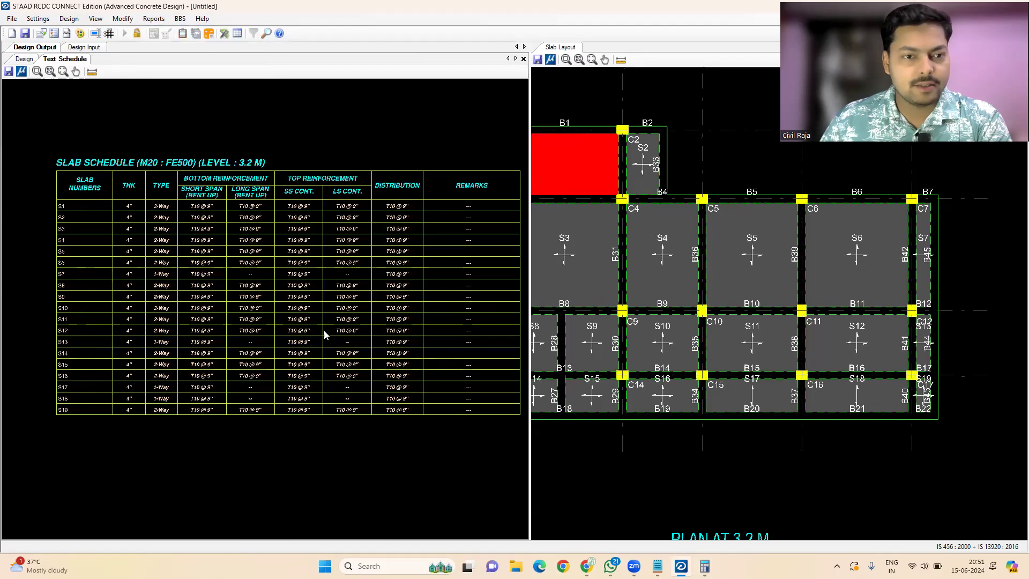
left_click(543, 319)
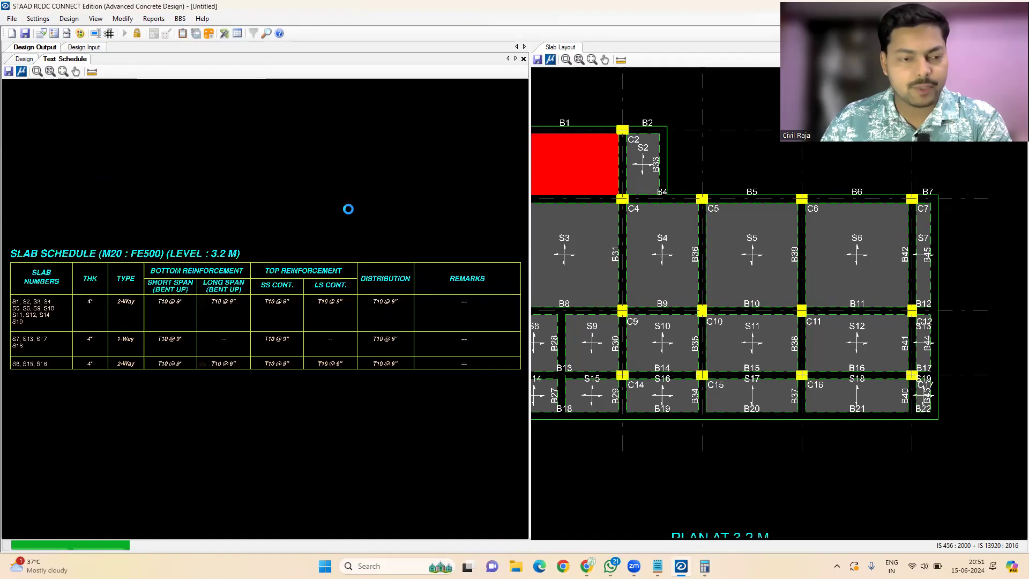
middle_click_drag(179, 329, 259, 317)
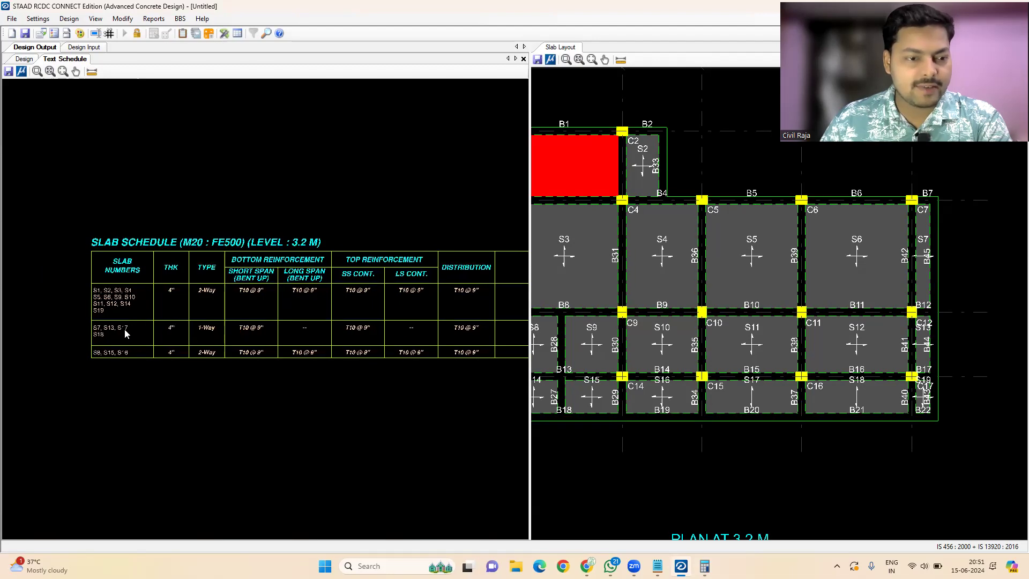
scroll(105, 341, "up", 2)
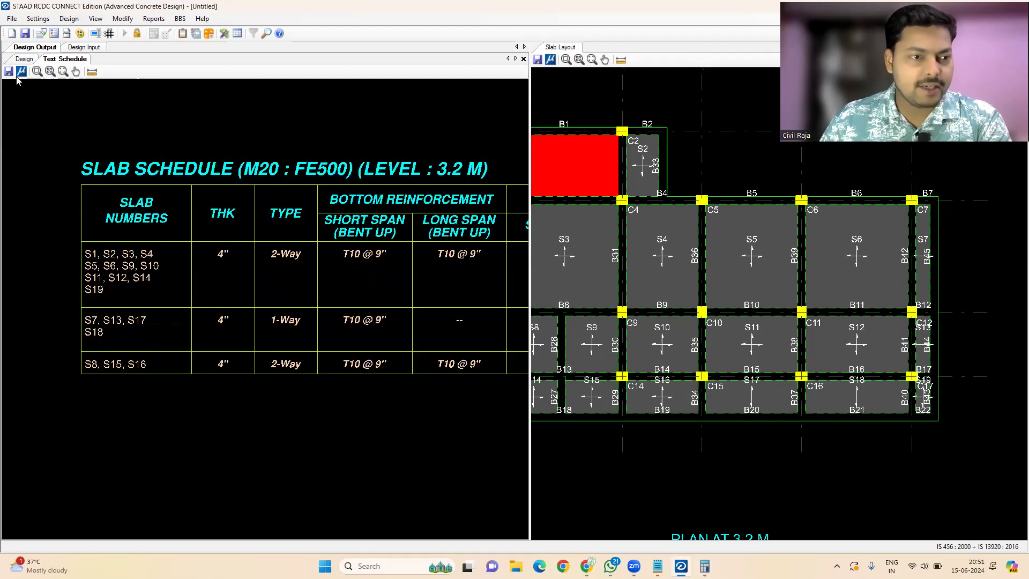
From the design results table, locate slabs S7, S13, S18 and S17 on the slab layout and inspect S7 beside beam B42.
left_click(24, 59)
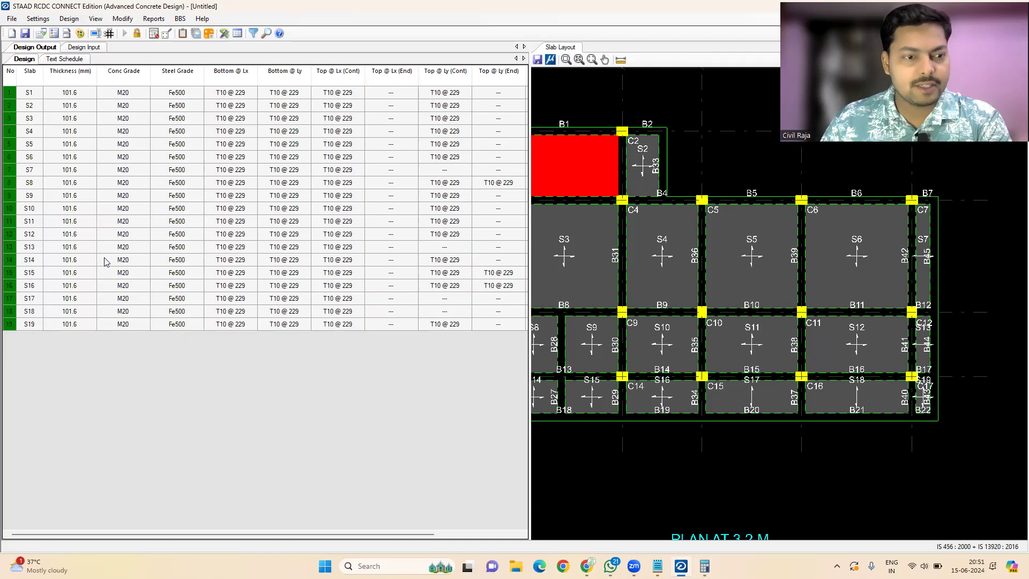
left_click(8, 170)
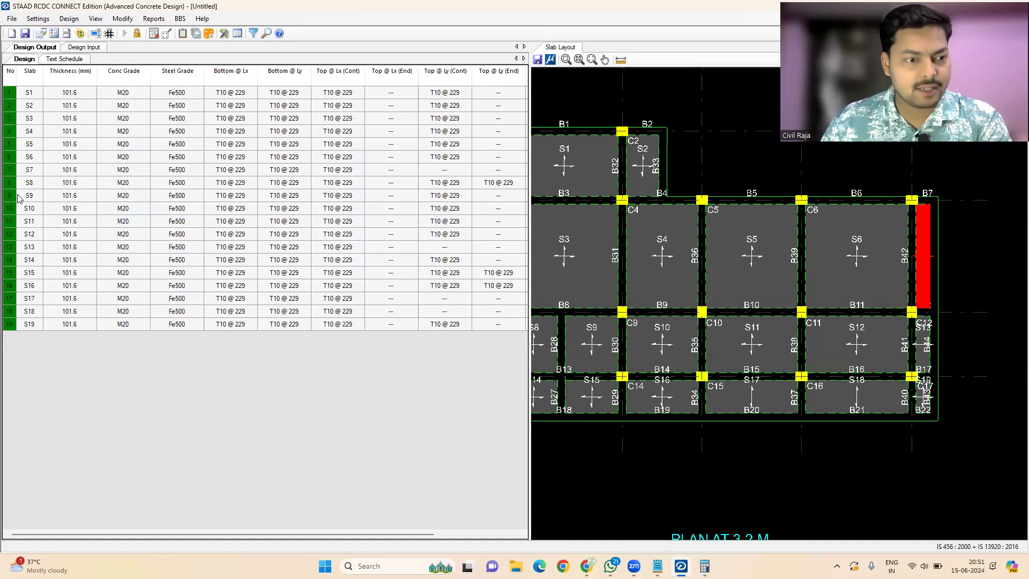
left_click(9, 246)
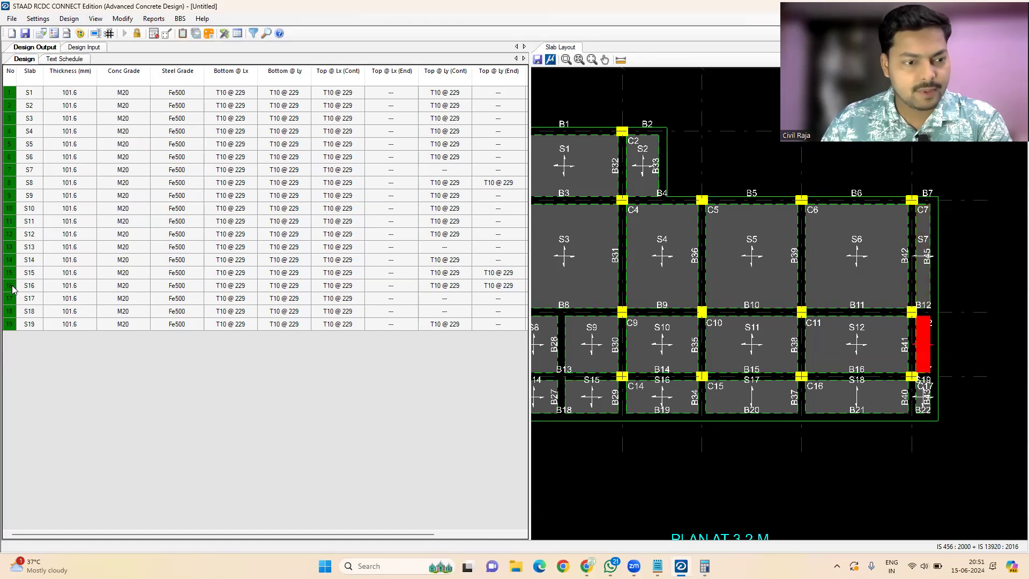
left_click(7, 312)
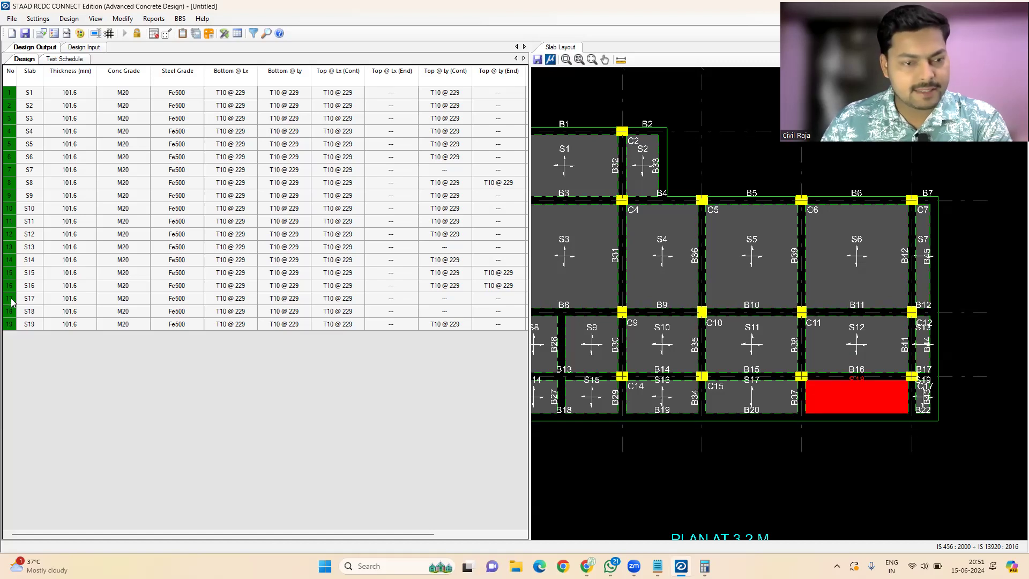
left_click(10, 299)
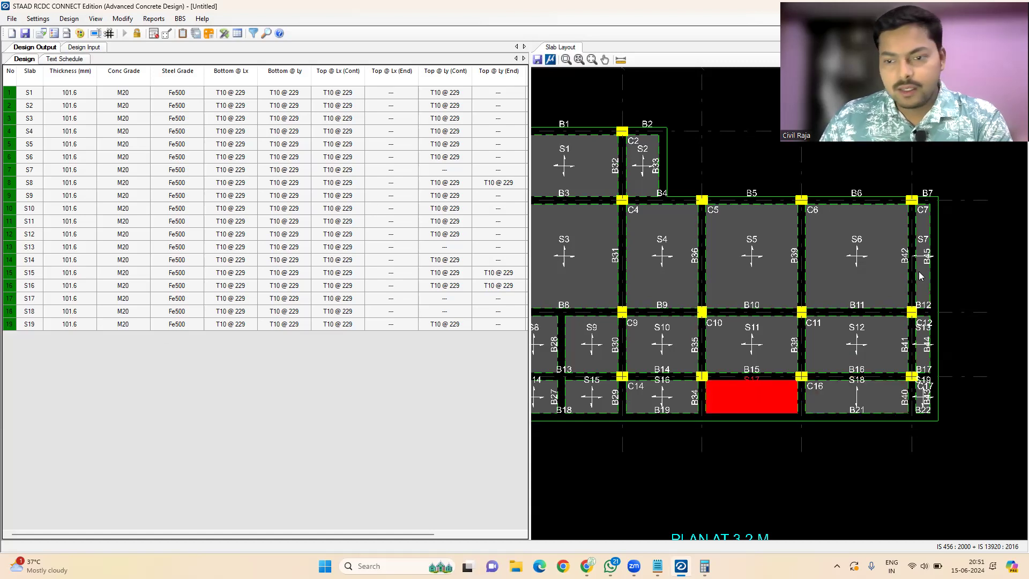
scroll(944, 207, "up", 5)
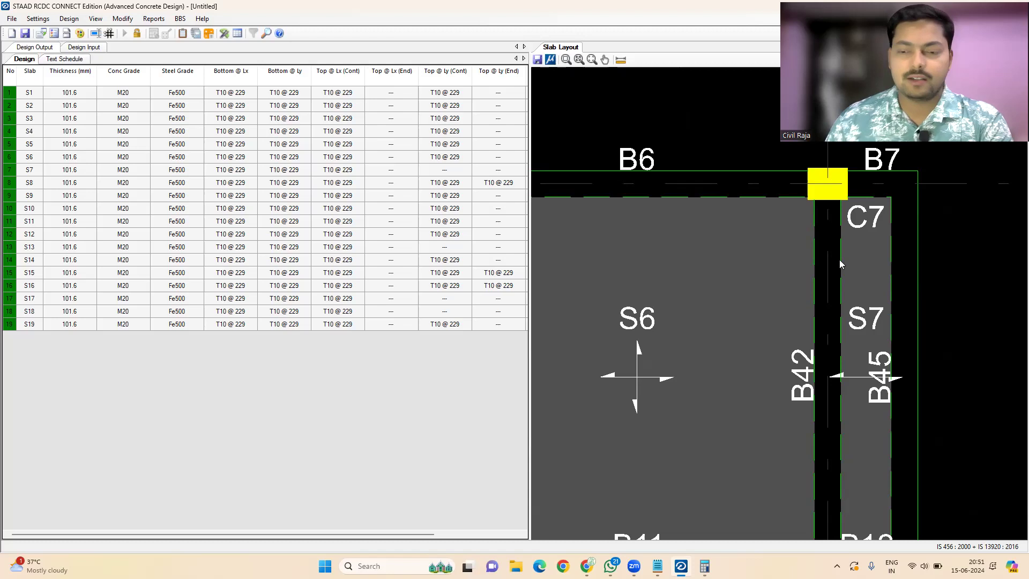
scroll(676, 242, "down", 4)
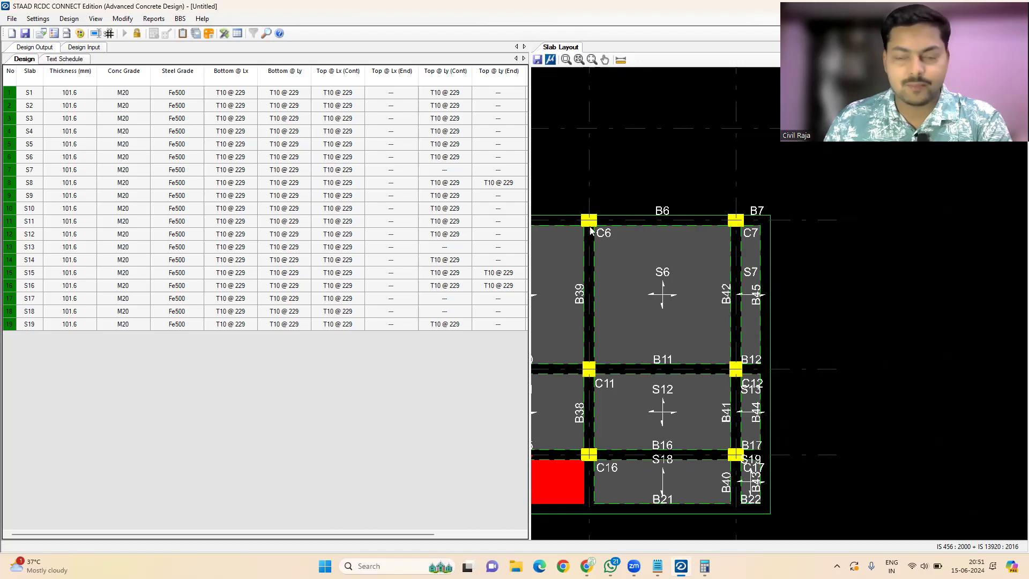
Generate the in-plan detailing drawing with the bent-up reinforcement layout for the 3.2 m level slabs.
left_click(227, 223)
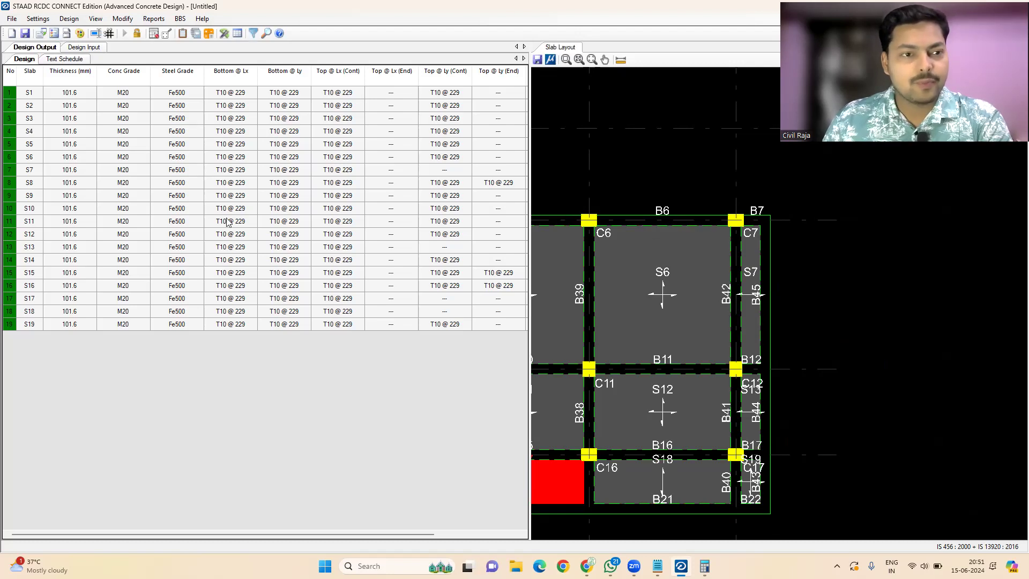
left_click(153, 20)
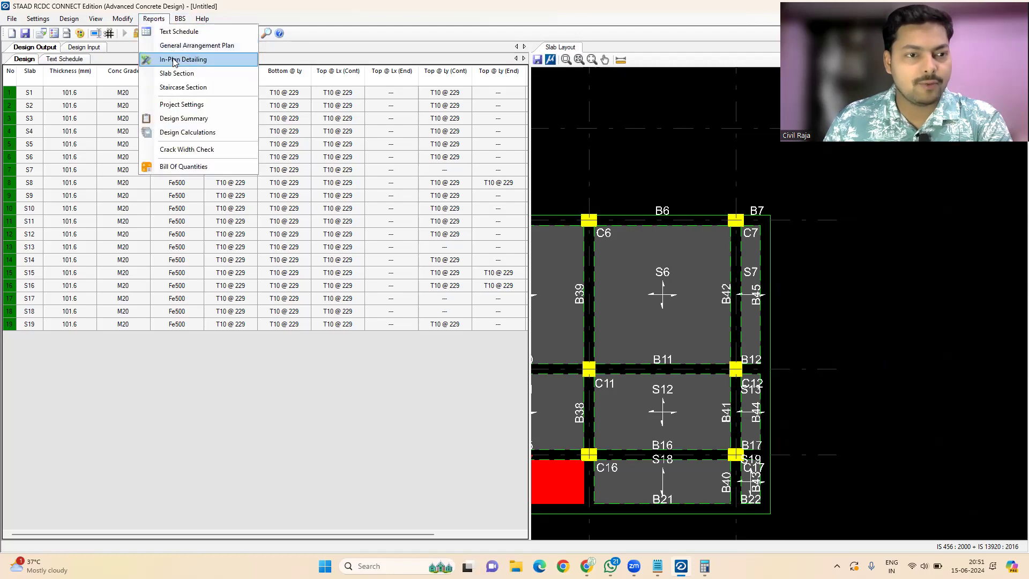
left_click(175, 60)
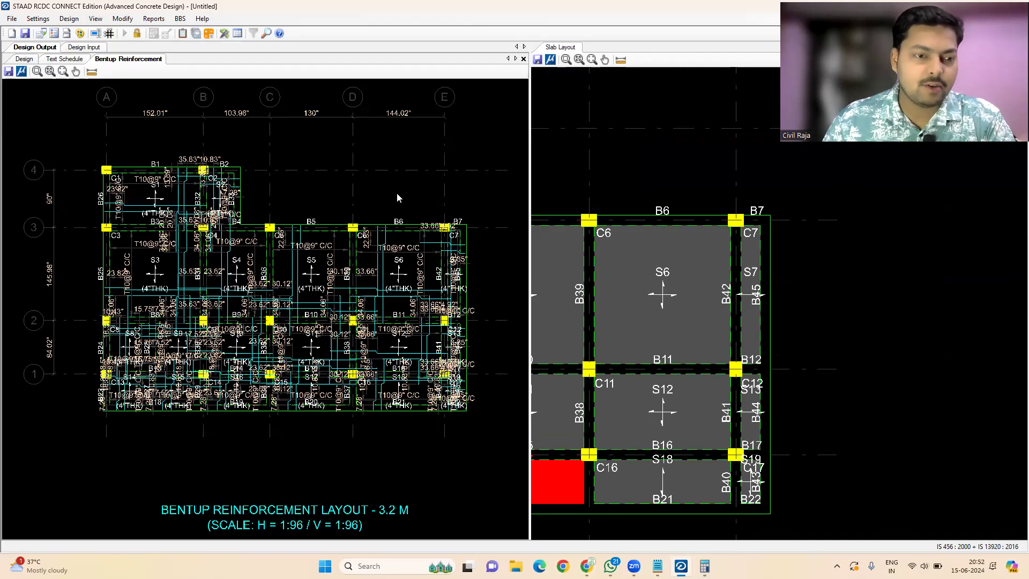
Examine the bent-up reinforcement layout around slabs S1 to S4 for bar spacing, crank lengths and slab thickness, including the overall plan.
scroll(95, 159, "up", 2)
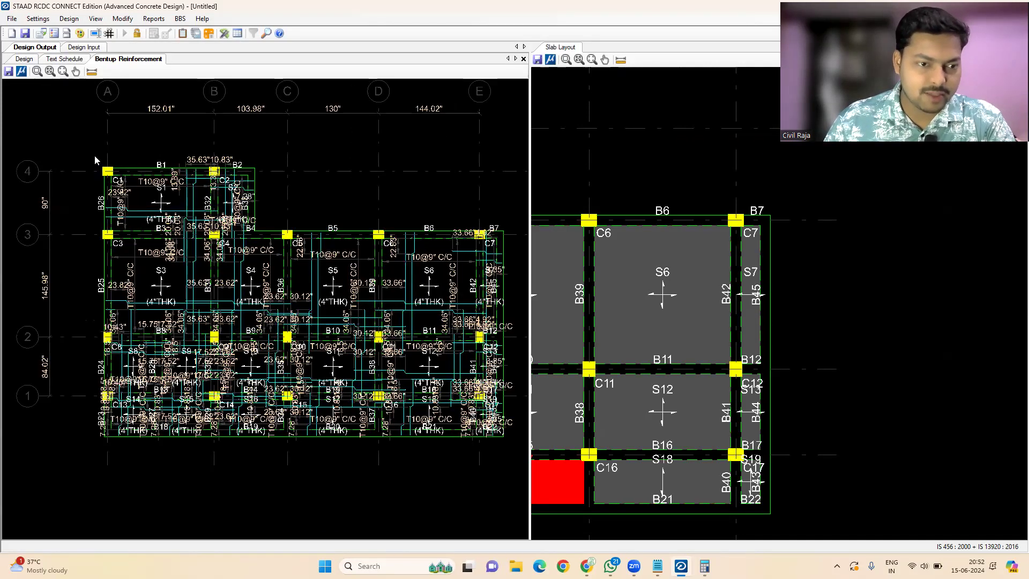
scroll(94, 159, "up", 2)
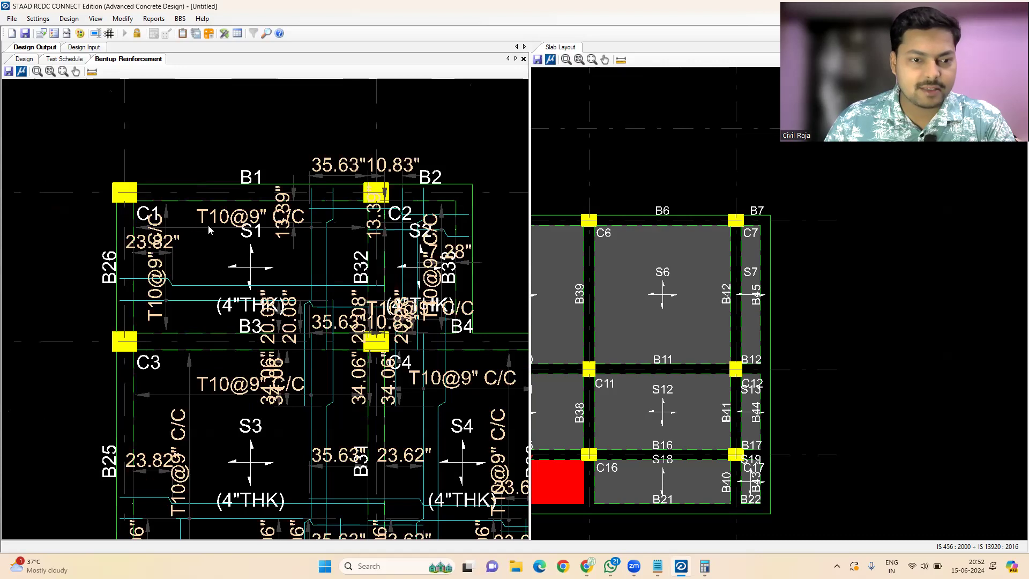
scroll(241, 200, "up", 3)
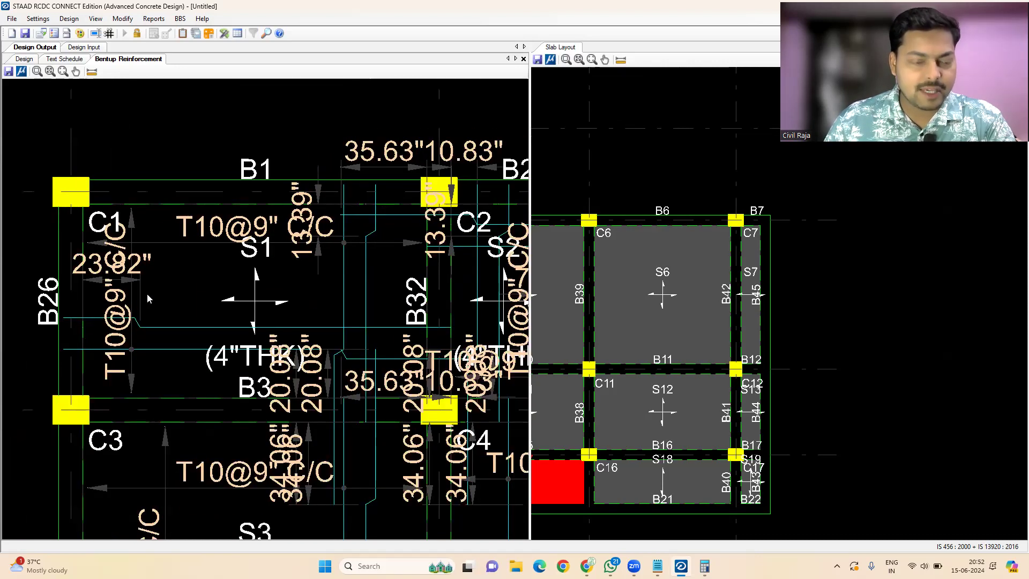
scroll(154, 243, "down", 3)
middle_click_drag(220, 305, 135, 304)
scroll(200, 305, "up", 3)
scroll(202, 307, "down", 1)
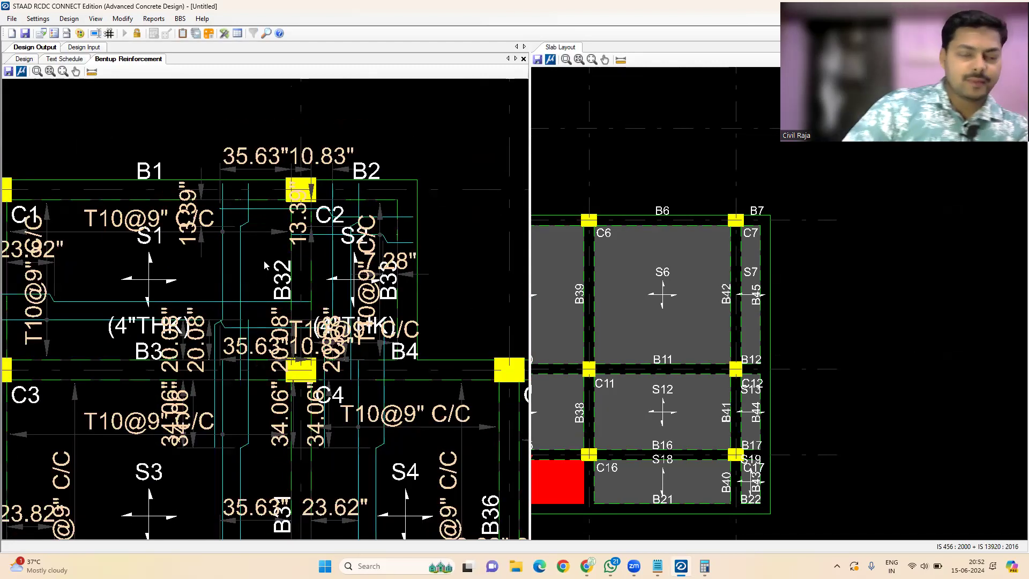
scroll(243, 190, "down", 1)
middle_click_drag(207, 293, 202, 235)
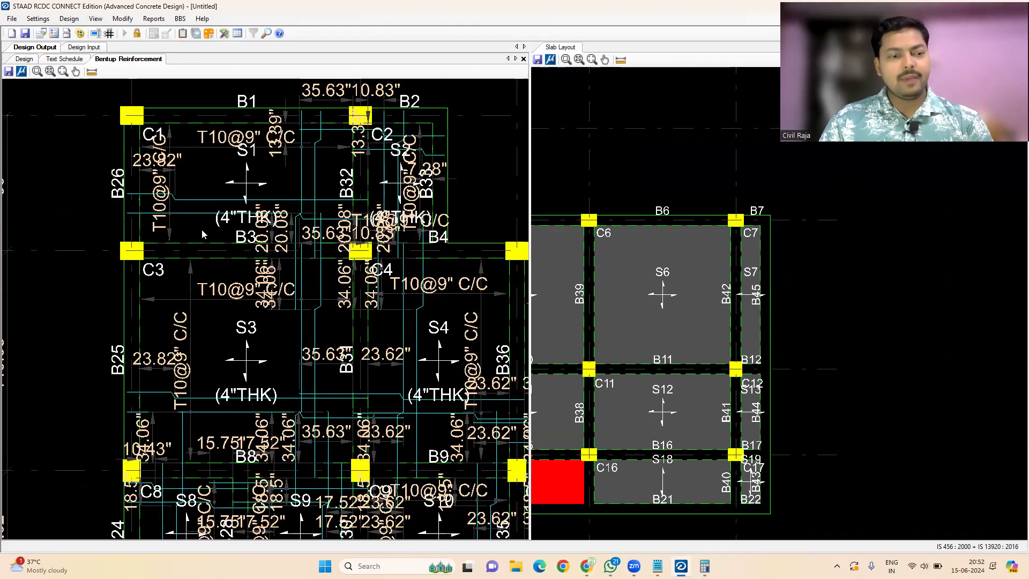
middle_click_drag(188, 411, 188, 383)
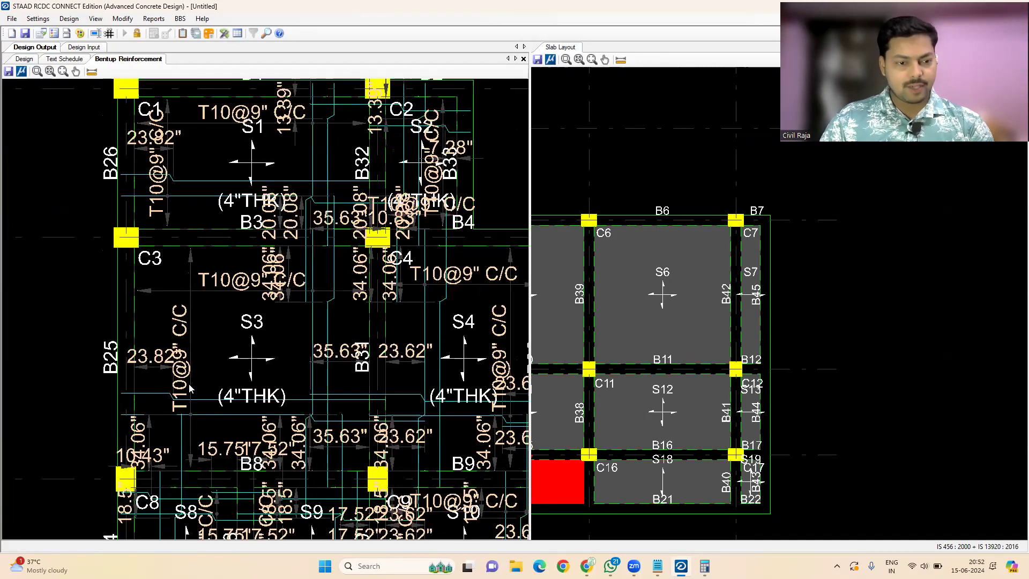
scroll(188, 384, "up", 1)
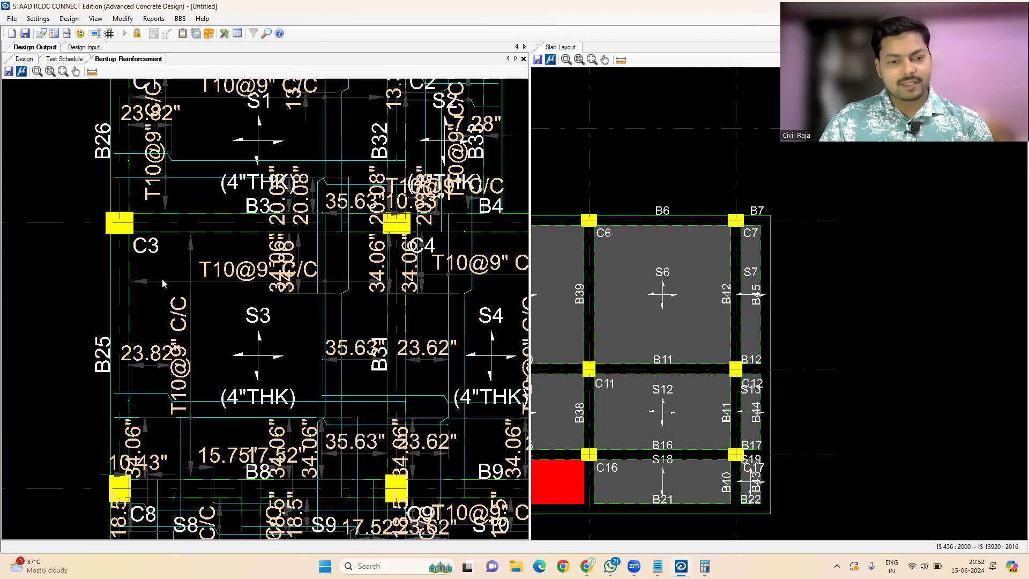
scroll(67, 278, "down", 1)
scroll(91, 280, "down", 1)
scroll(95, 285, "down", 1)
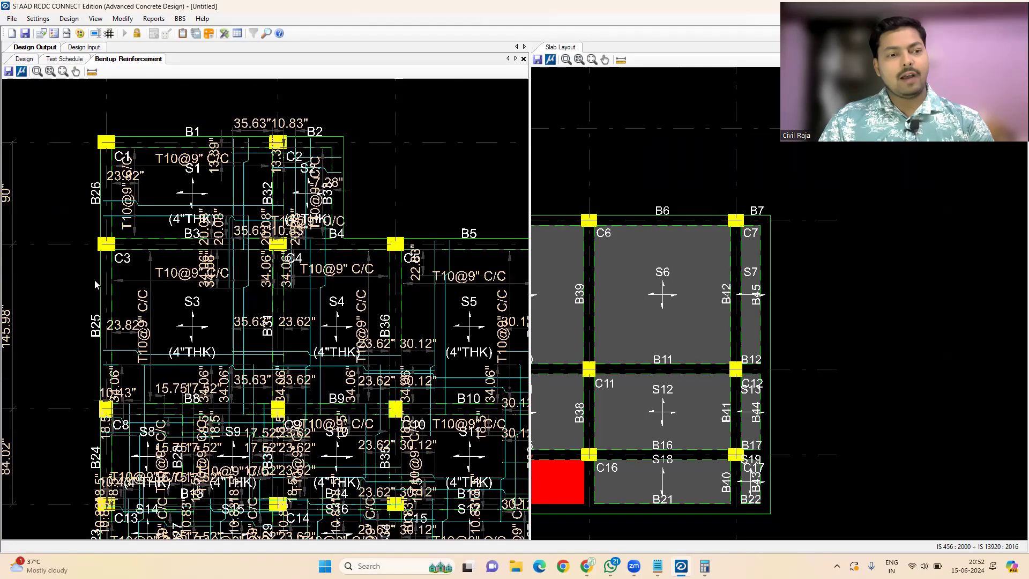
scroll(96, 280, "down", 1)
scroll(137, 239, "down", 2)
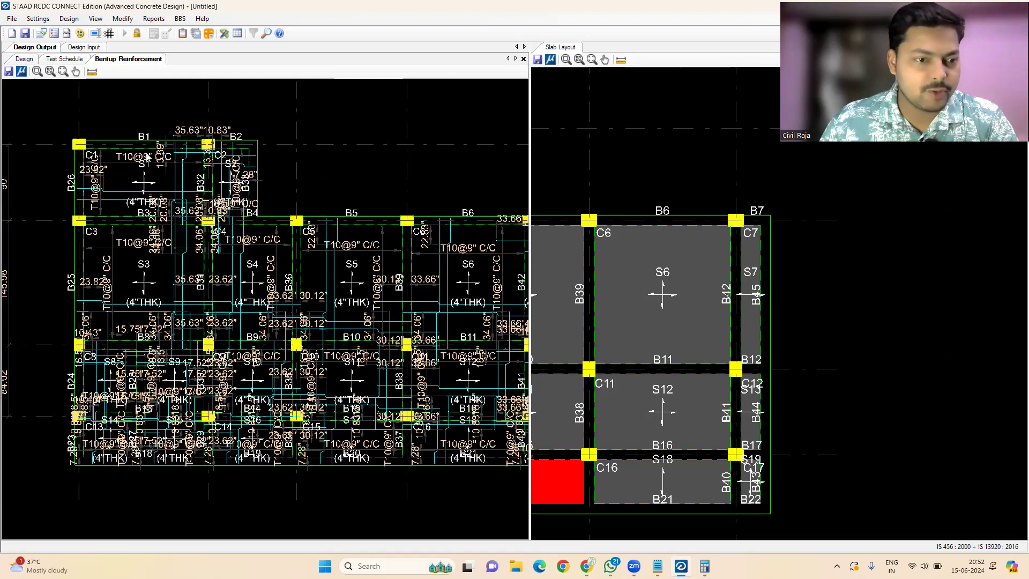
Start a slab section report for one slab with section mark A and choose slab S6.
left_click(157, 20)
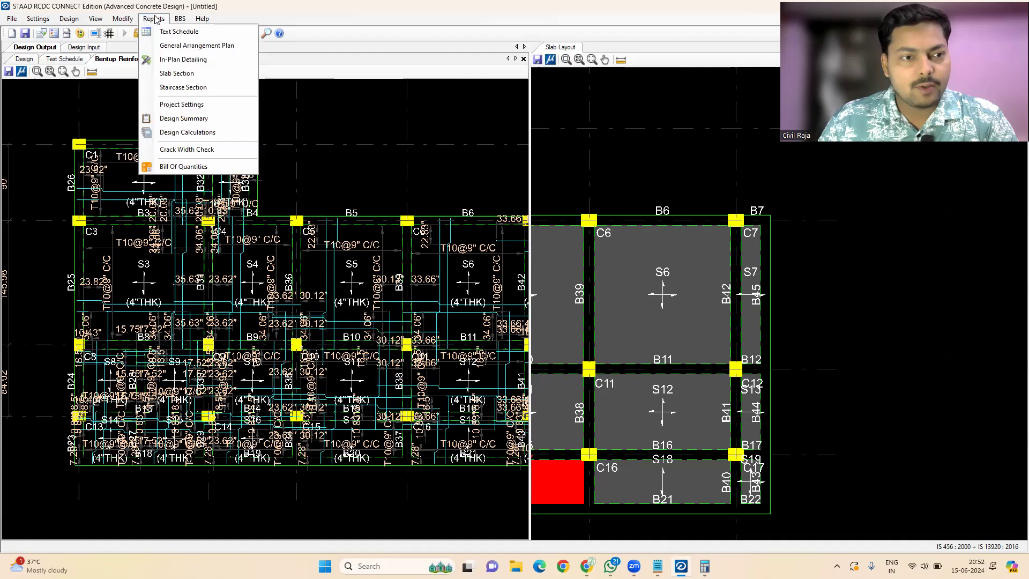
left_click(169, 75)
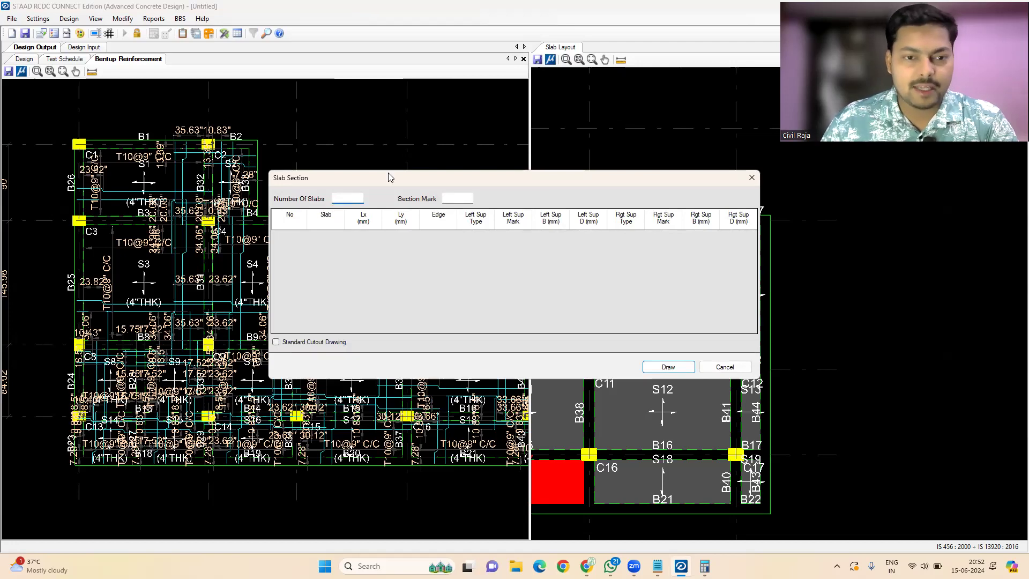
left_click_drag(385, 177, 214, 106)
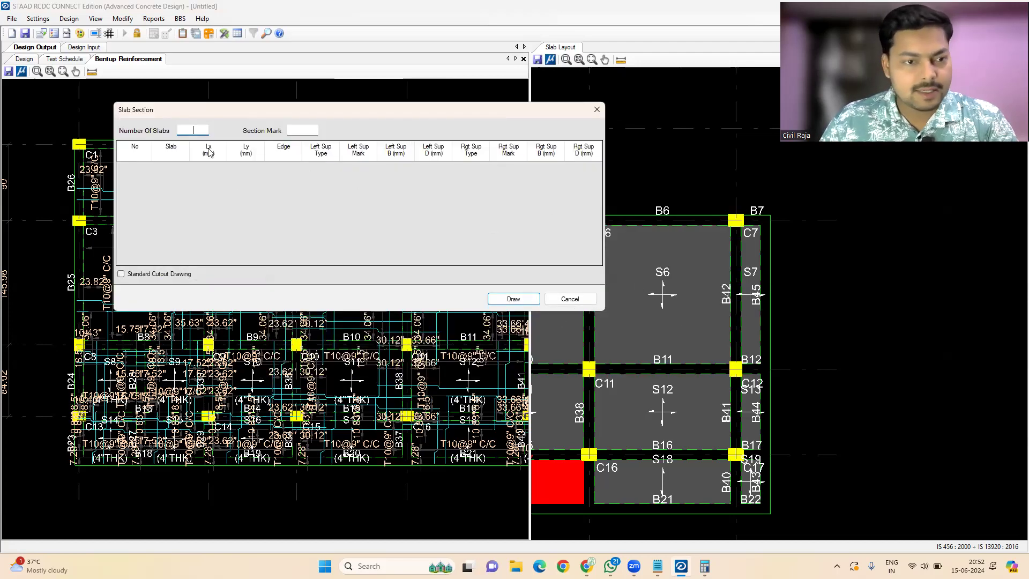
type("1")
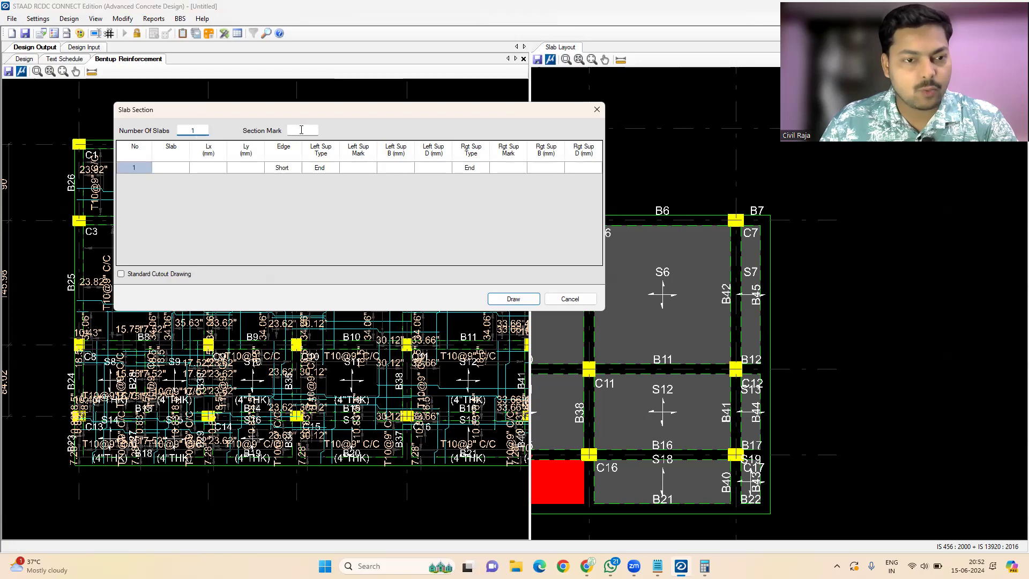
left_click(304, 129)
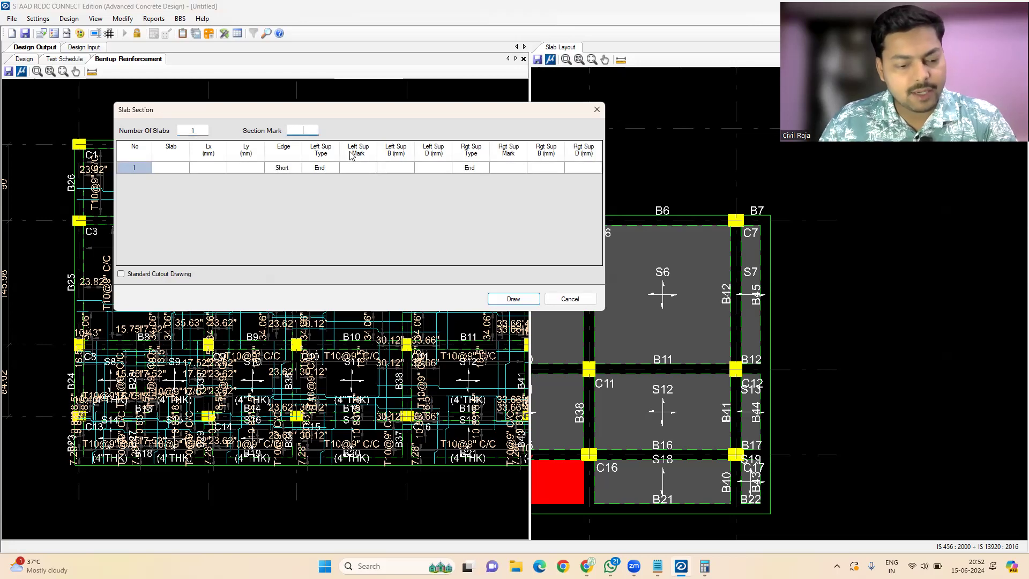
left_click(174, 167)
left_click(182, 167)
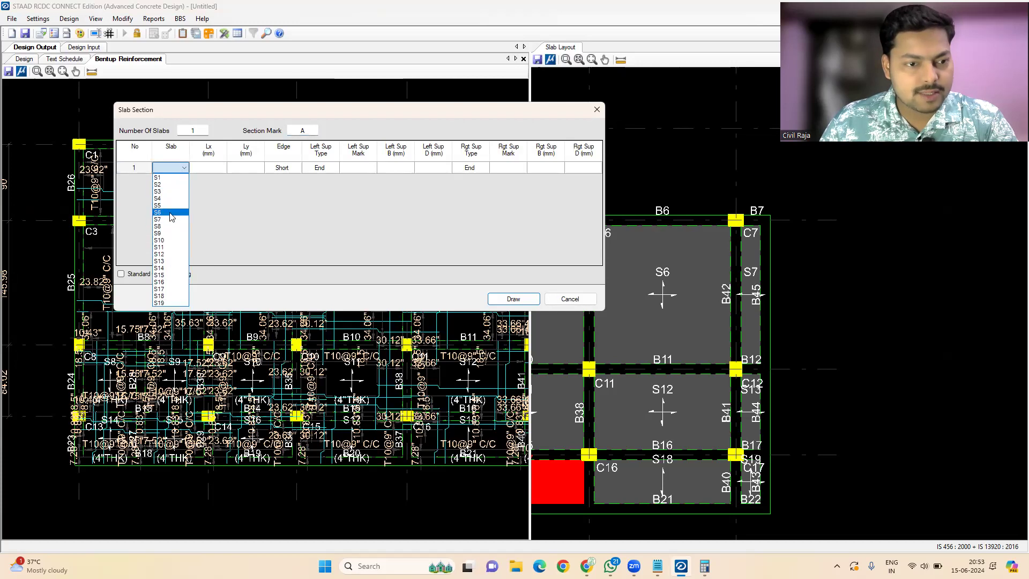
left_click(164, 213)
left_click(218, 169)
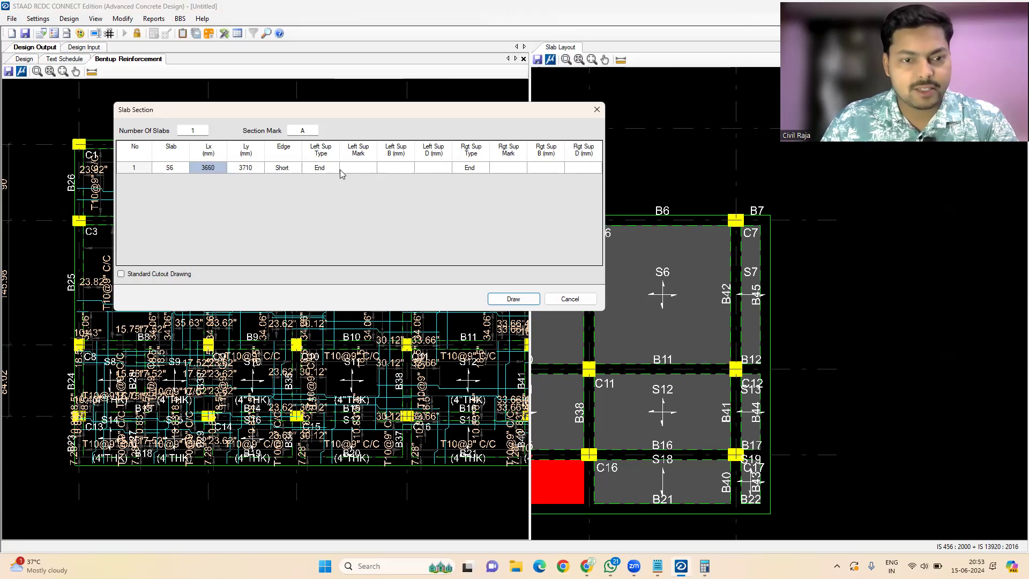
Enable the standard cutout drawing for the S6 section and enter A as its left support mark.
left_click(121, 274)
left_click(352, 170)
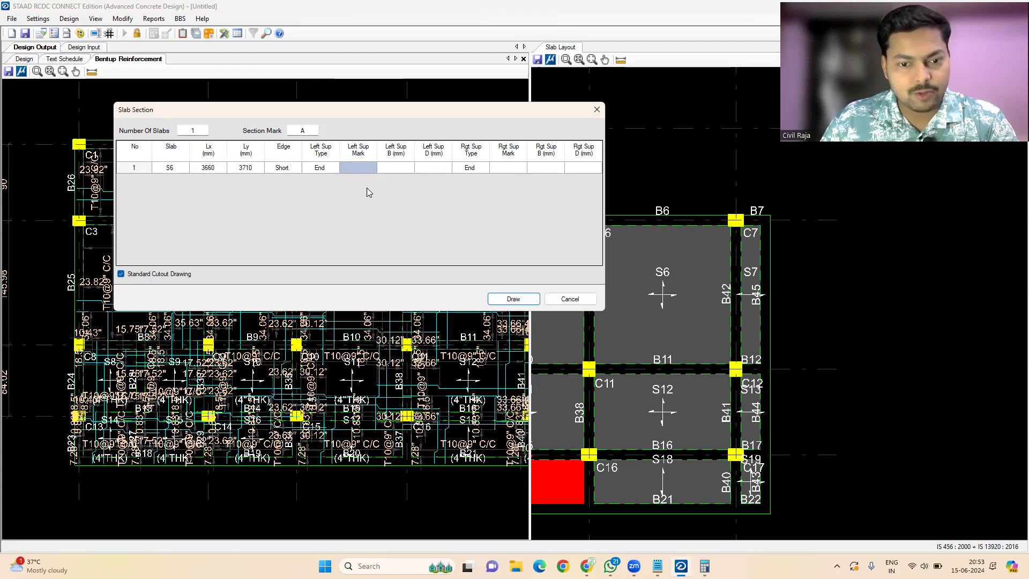
left_click(518, 297)
left_click(353, 171)
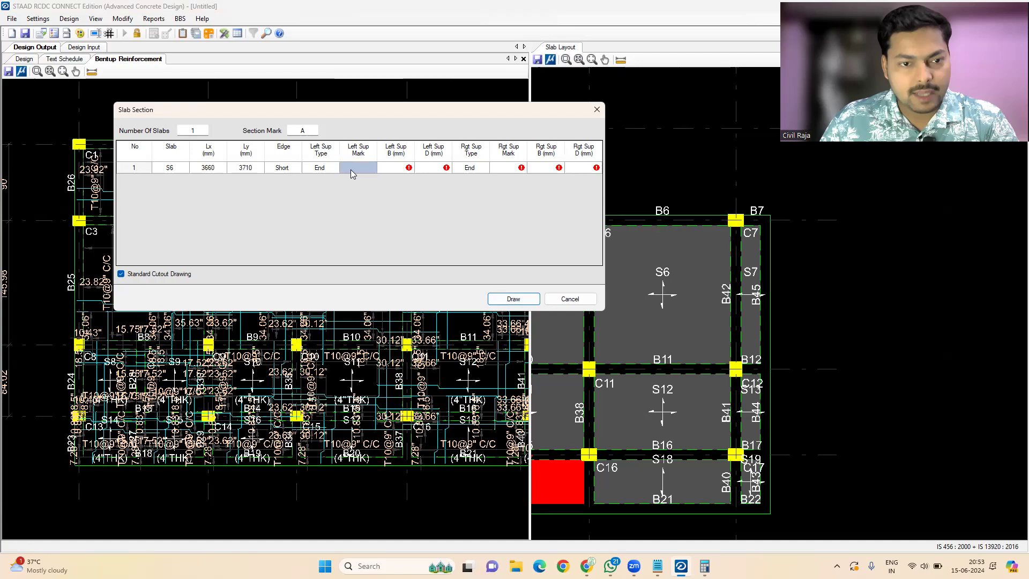
type("A")
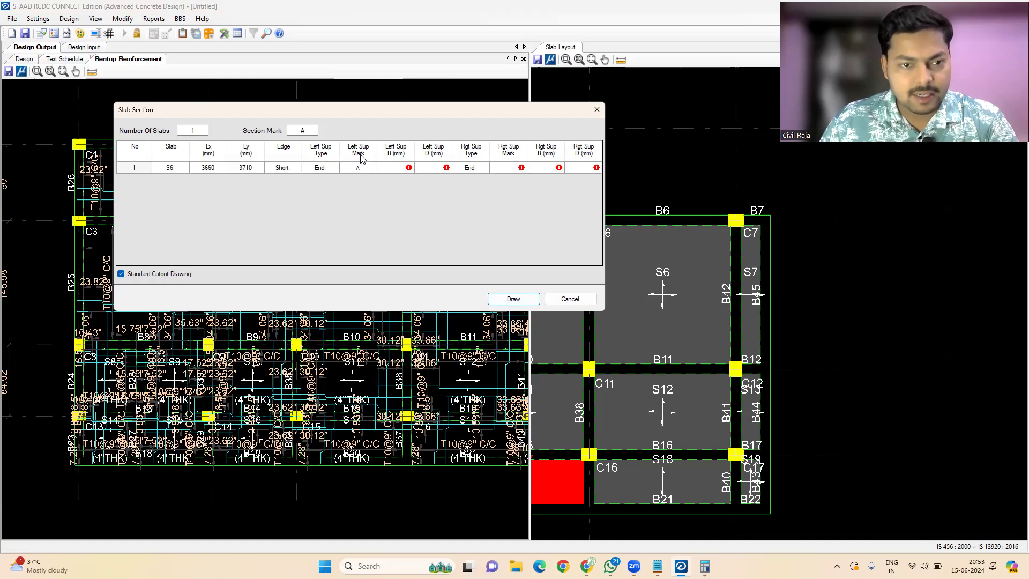
Enter 1 as the right support mark of slab S6 and set that support's width and depth to 1 mm.
left_click(395, 171)
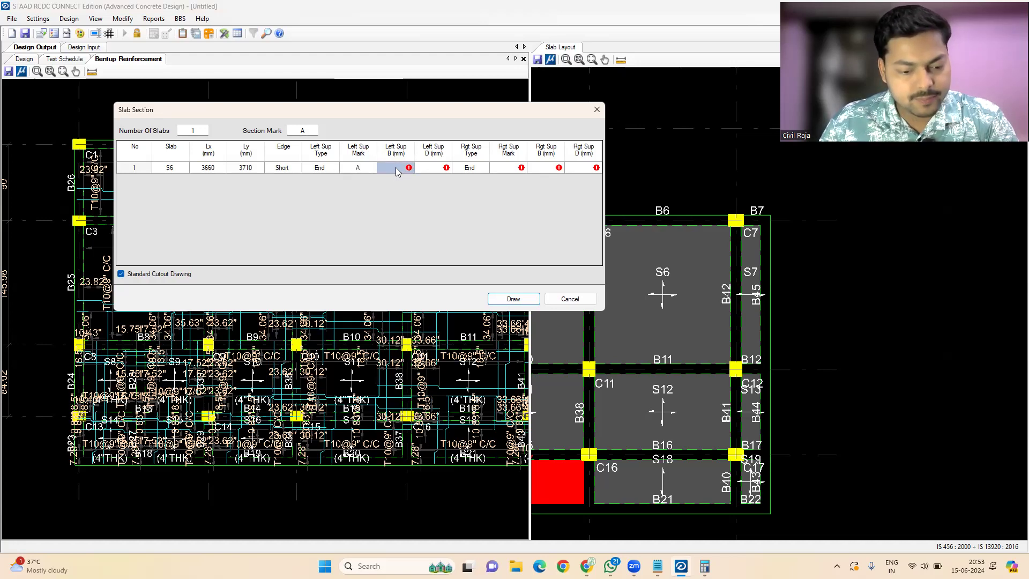
left_click(400, 169)
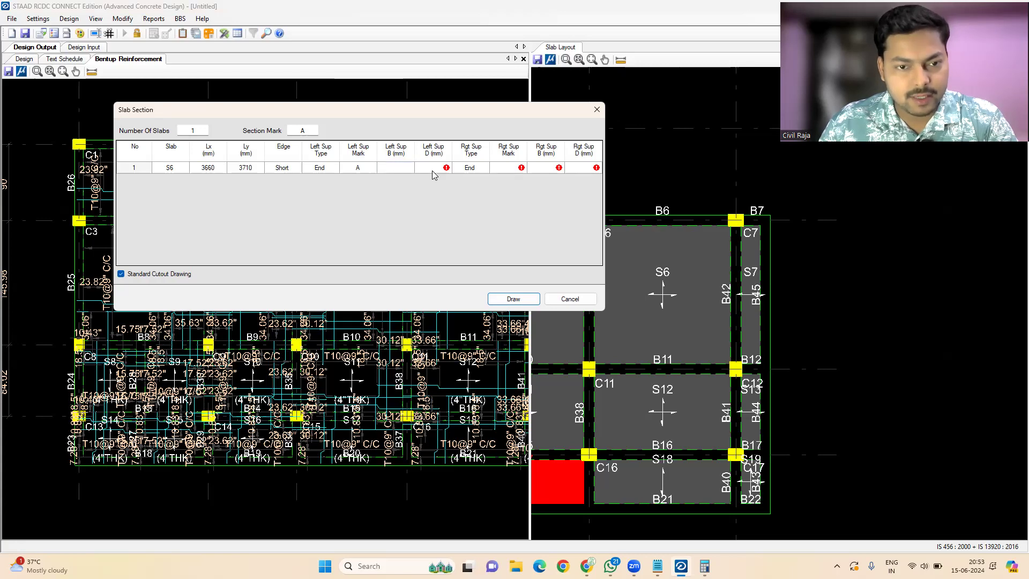
left_click(433, 171)
left_click(497, 171)
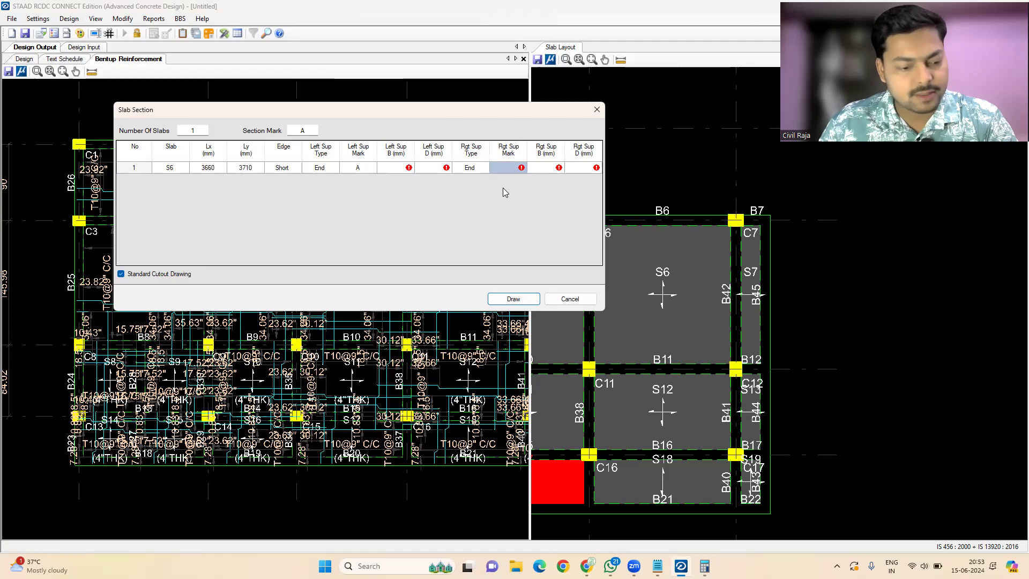
type("1")
left_click(558, 170)
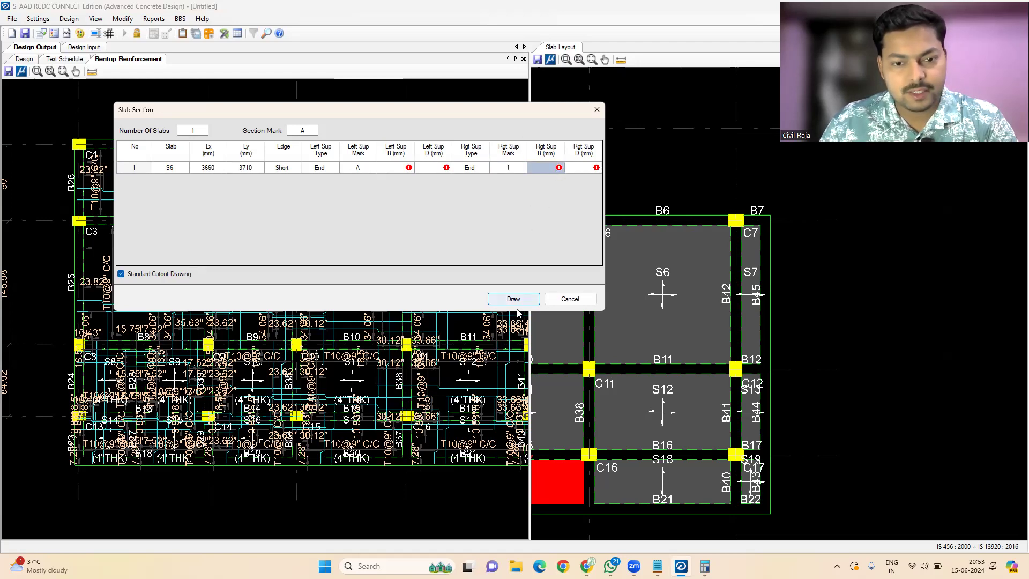
type("1")
left_click(582, 172)
type("1")
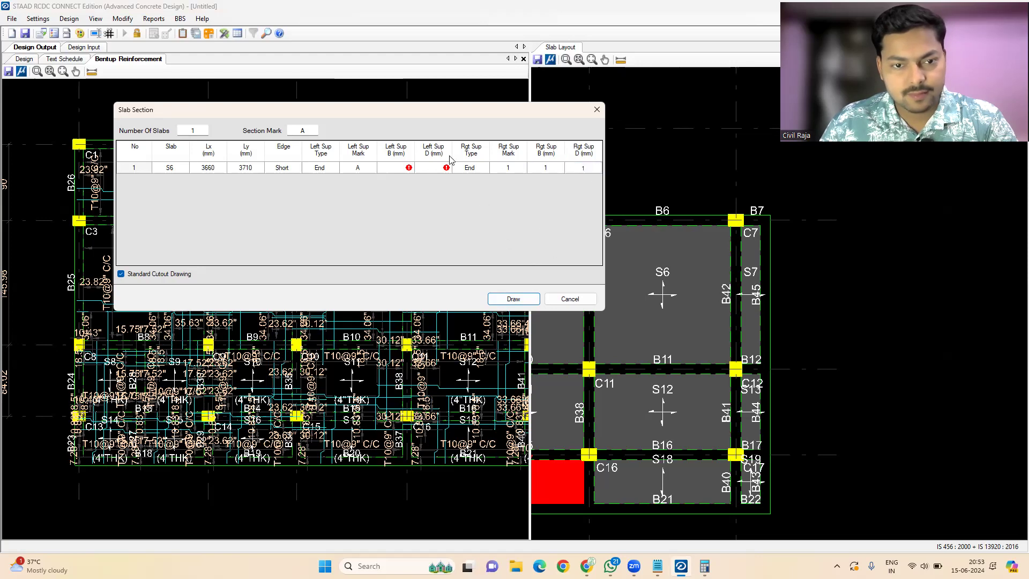
Set the left support's width and depth for slab S6 to 1 mm each.
left_click(400, 171)
type("1")
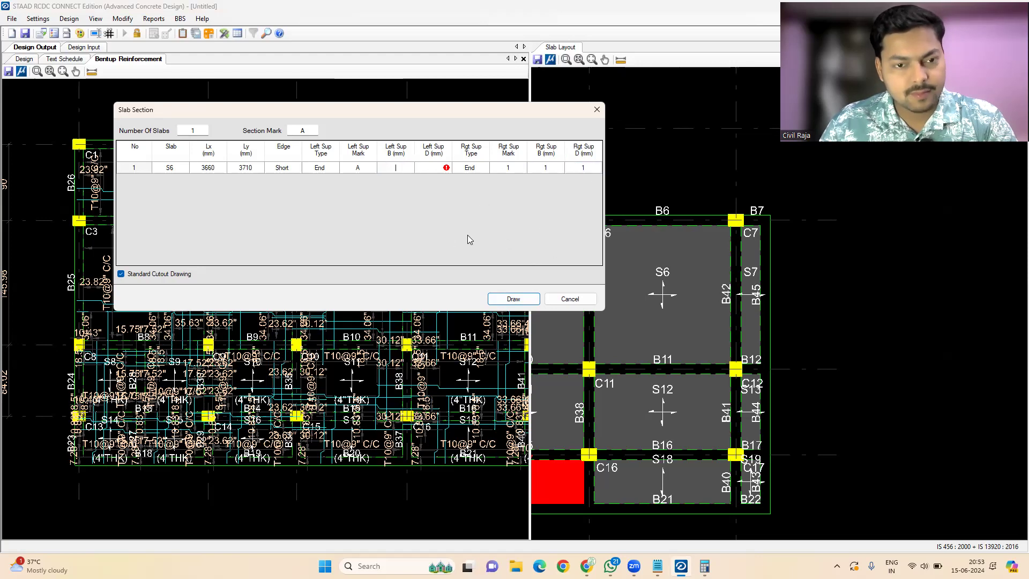
left_click(428, 170)
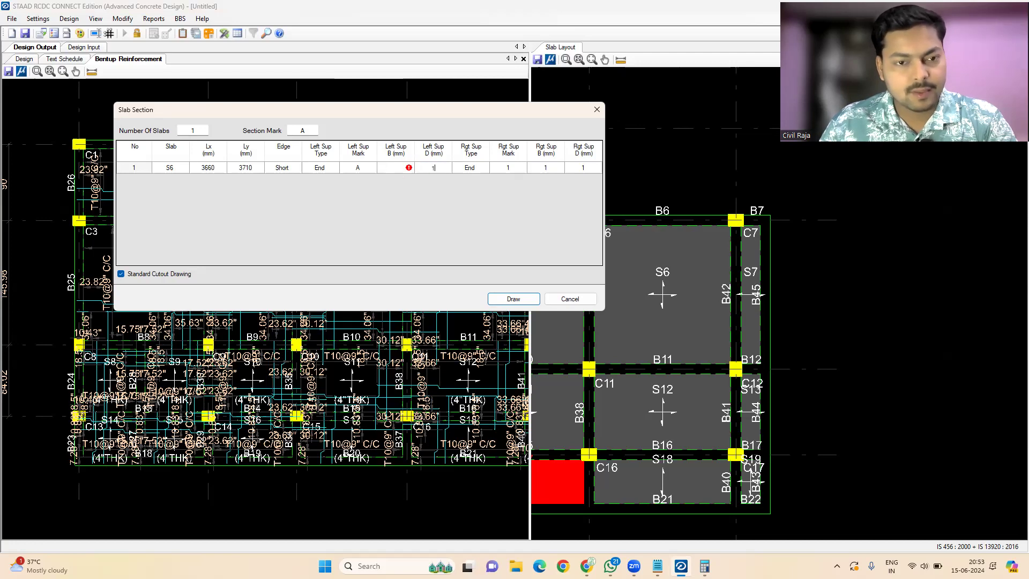
left_click(394, 174)
type("1")
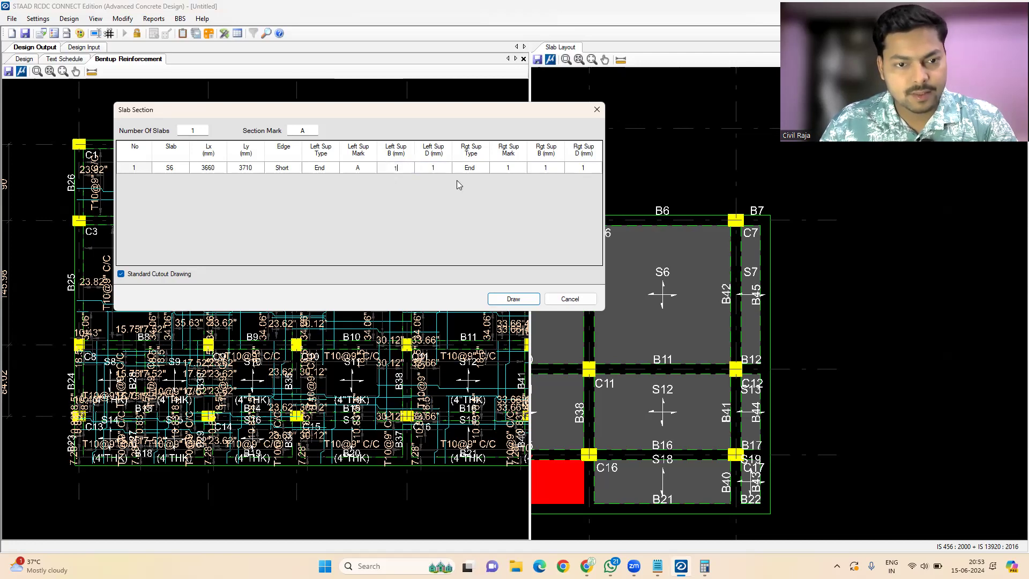
Set the right support mark to B and both support depths to 2 mm, then draw the S6 section and view it whole.
left_click(507, 169)
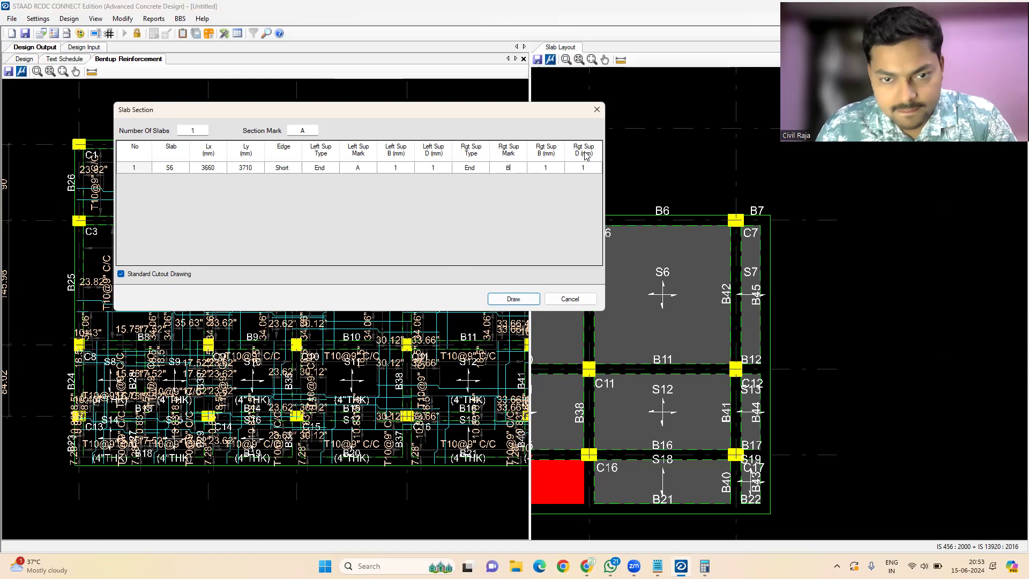
left_click(548, 168)
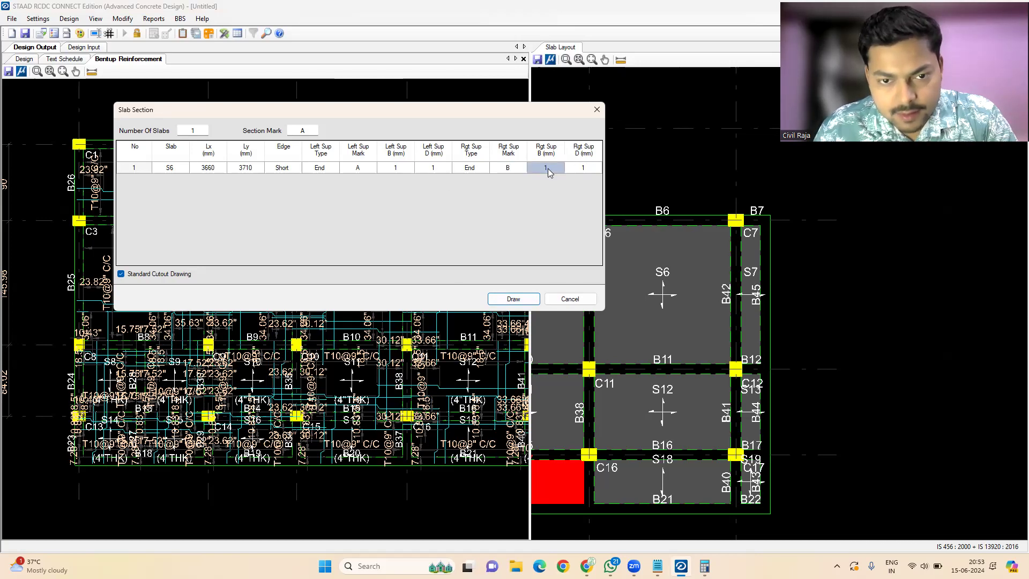
left_click(584, 169)
type("2")
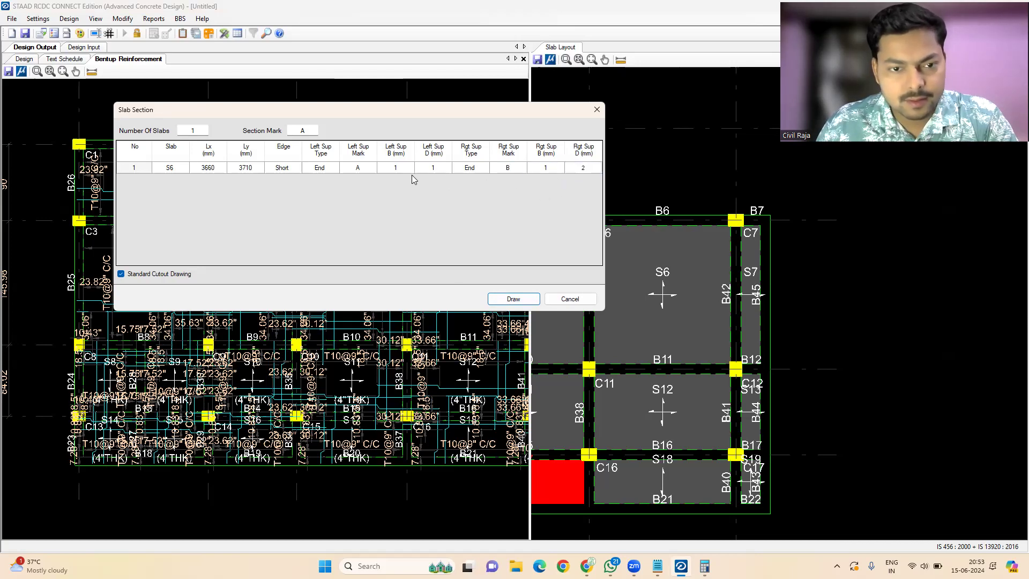
left_click(431, 170)
type("2")
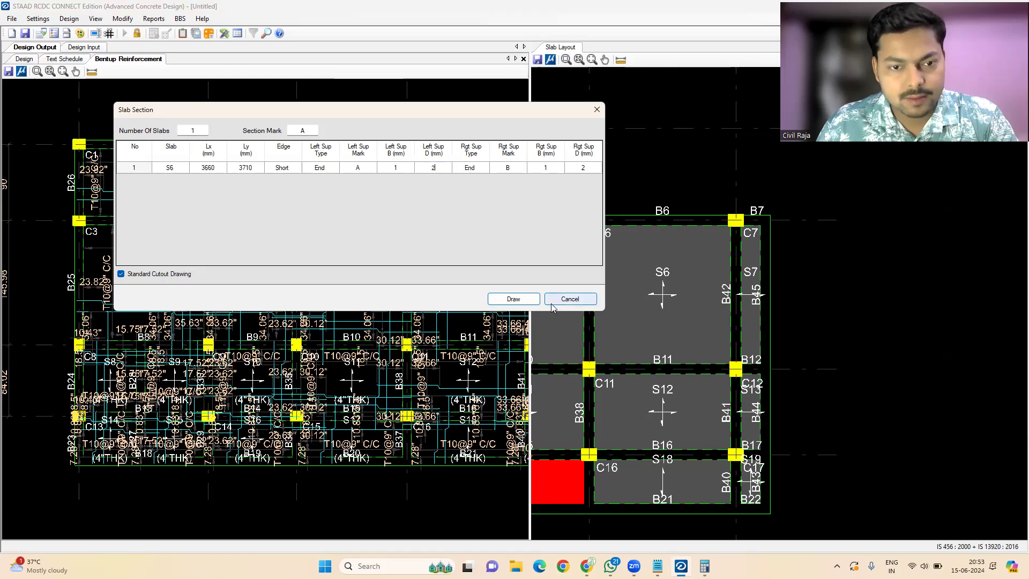
left_click(513, 299)
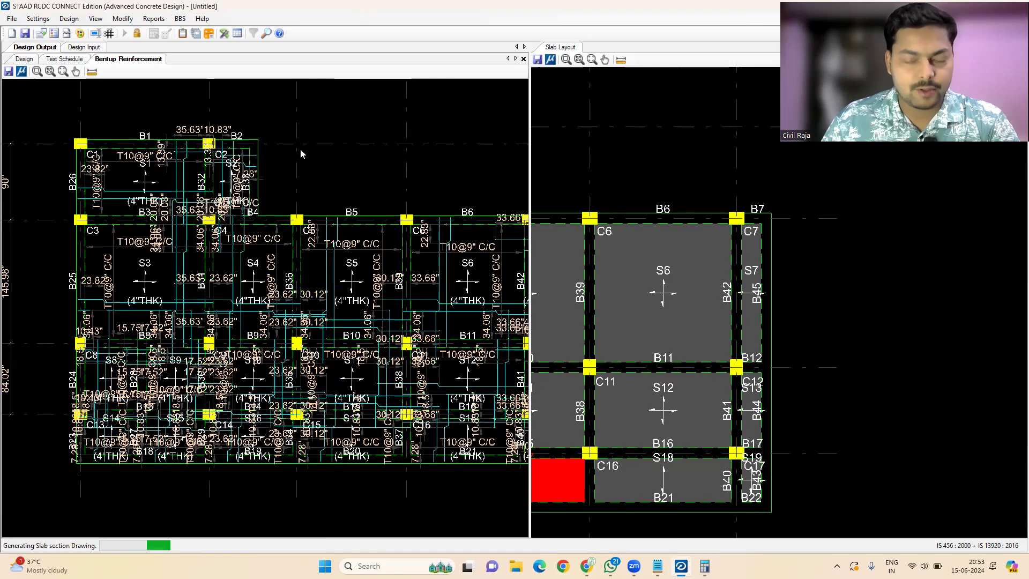
scroll(180, 194, "up", 2)
scroll(144, 255, "down", 3)
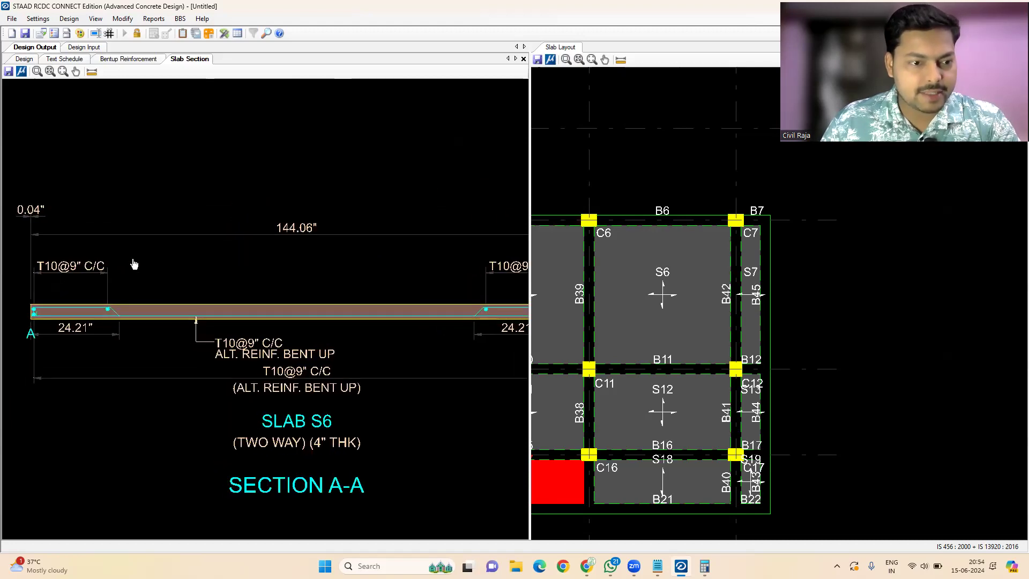
middle_click_drag(179, 261, 135, 245)
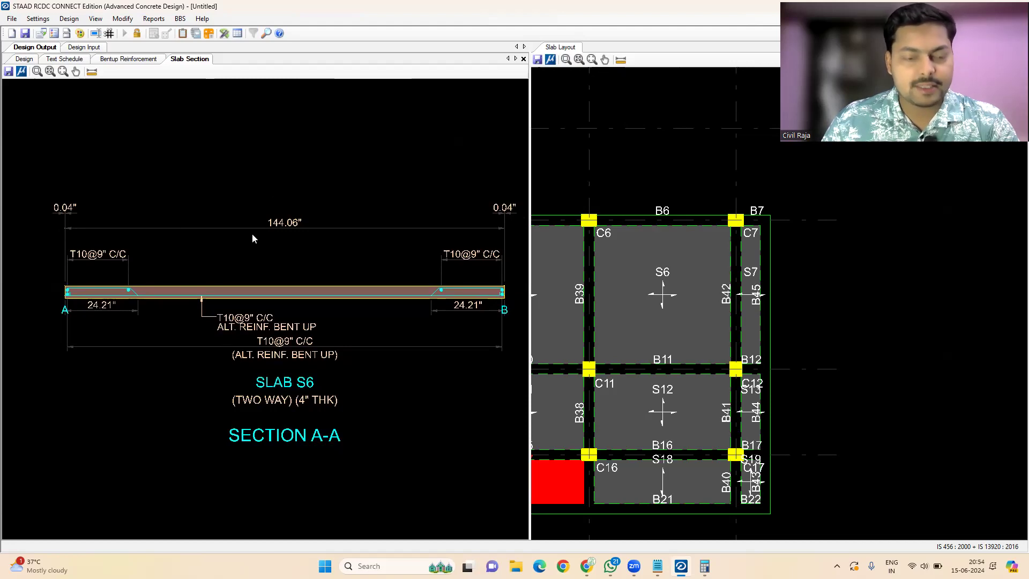
Start another slab section for one slab and choose slab S6.
left_click(155, 18)
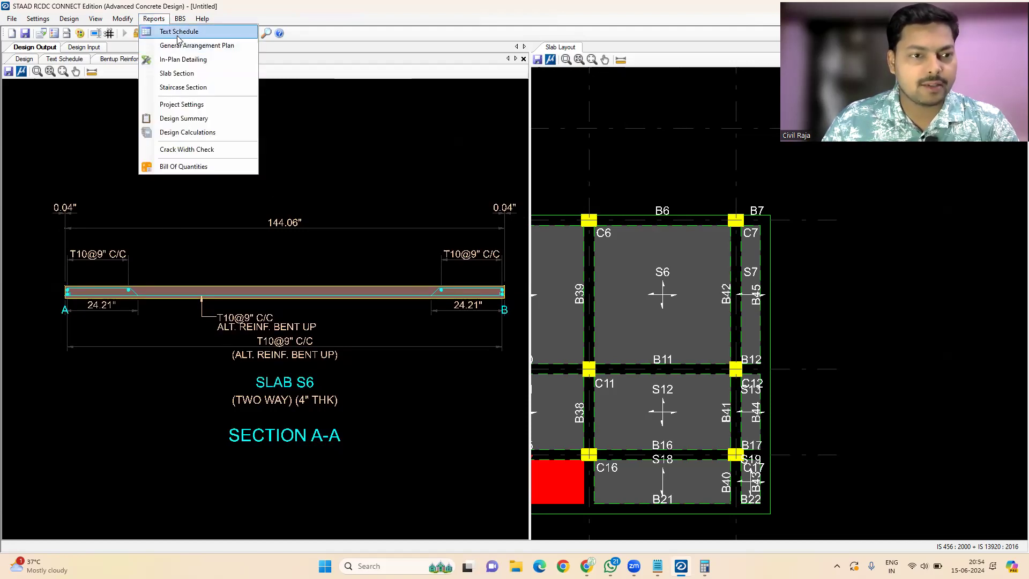
left_click(177, 74)
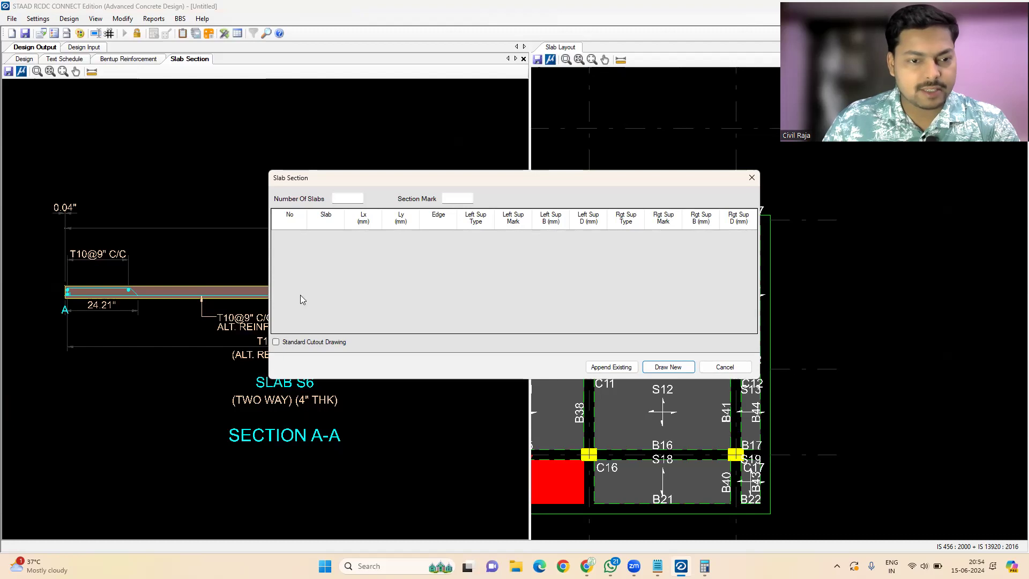
left_click(338, 203)
type("1")
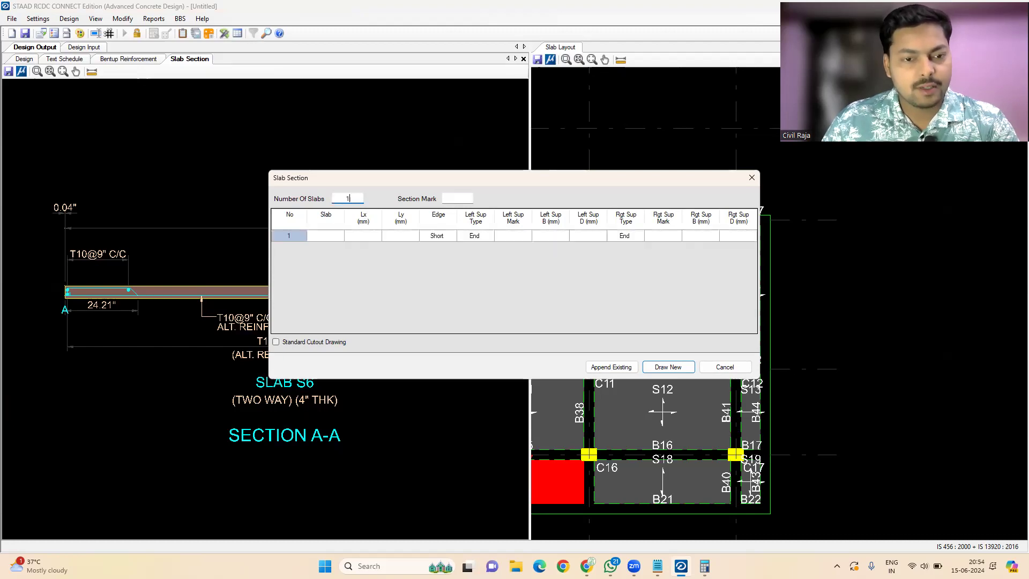
left_click_drag(373, 178, 371, 165)
left_click(327, 223)
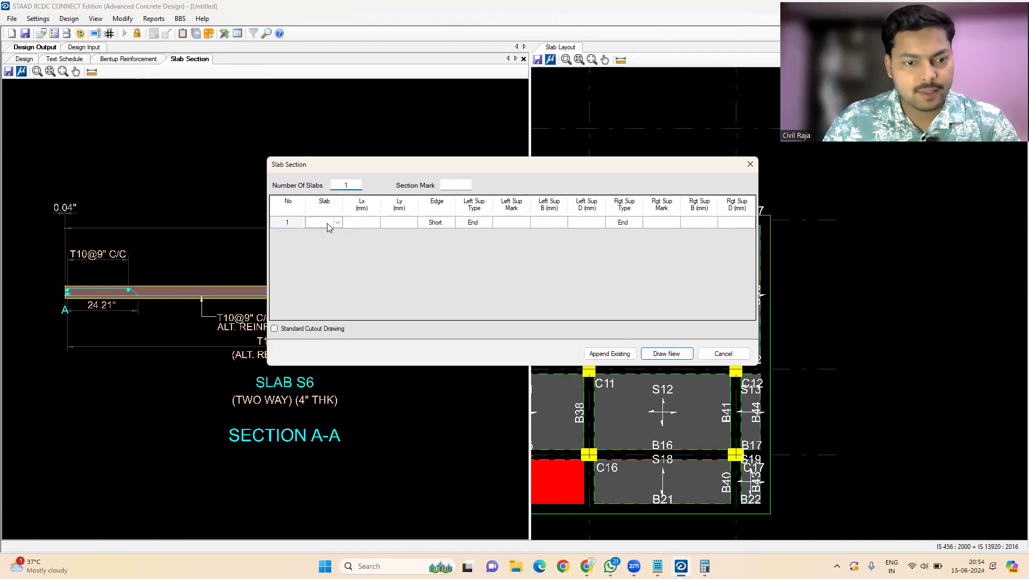
left_click(337, 223)
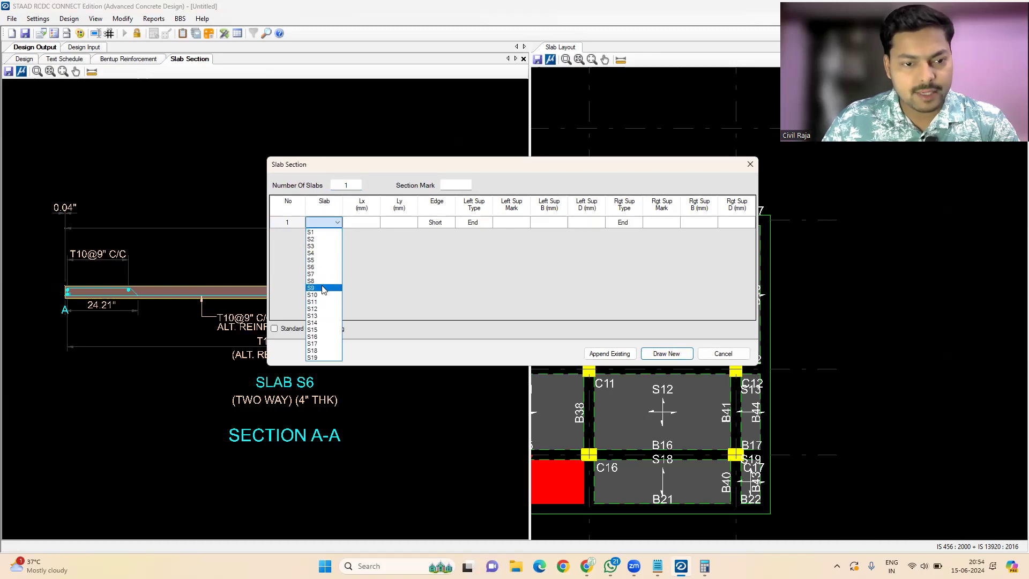
left_click(324, 289)
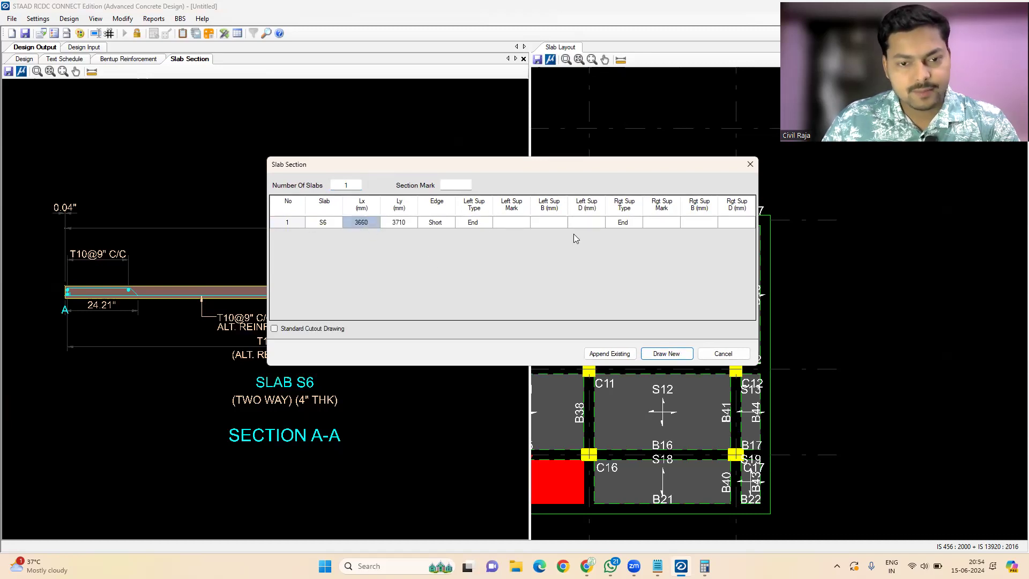
Enter left support mark A and right support mark B, each support 1 mm wide and 2 mm deep.
left_click(521, 226)
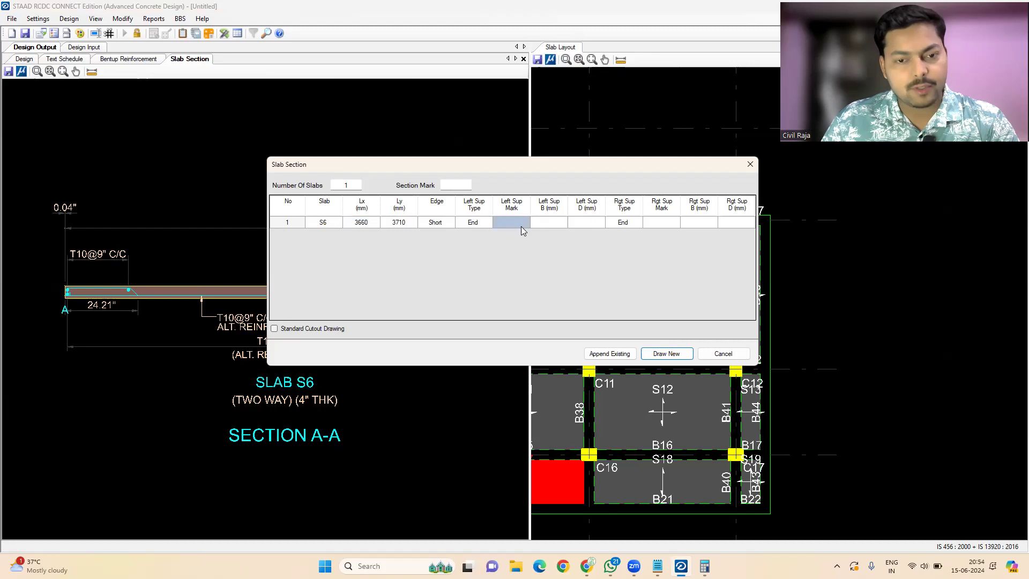
left_click(580, 223)
type("2")
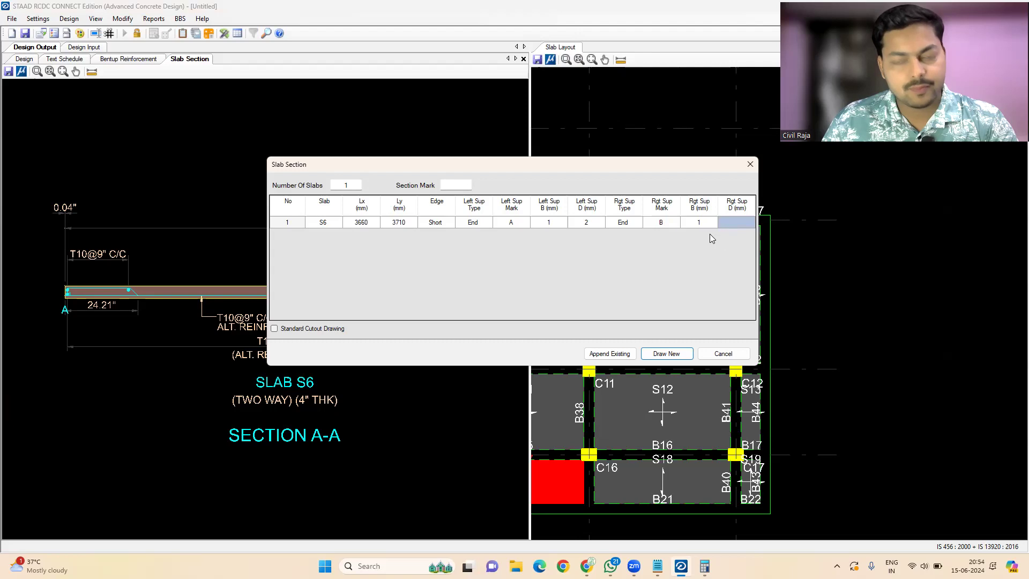
type("2")
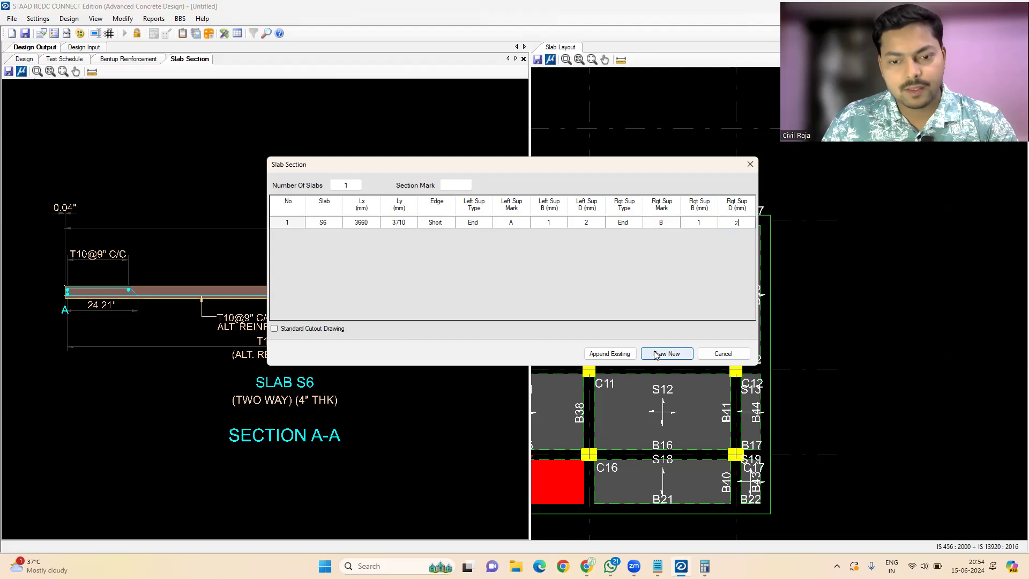
Set the section mark to A and append this S6 section to the existing slab section drawing.
left_click(604, 356)
left_click(446, 187)
type("A")
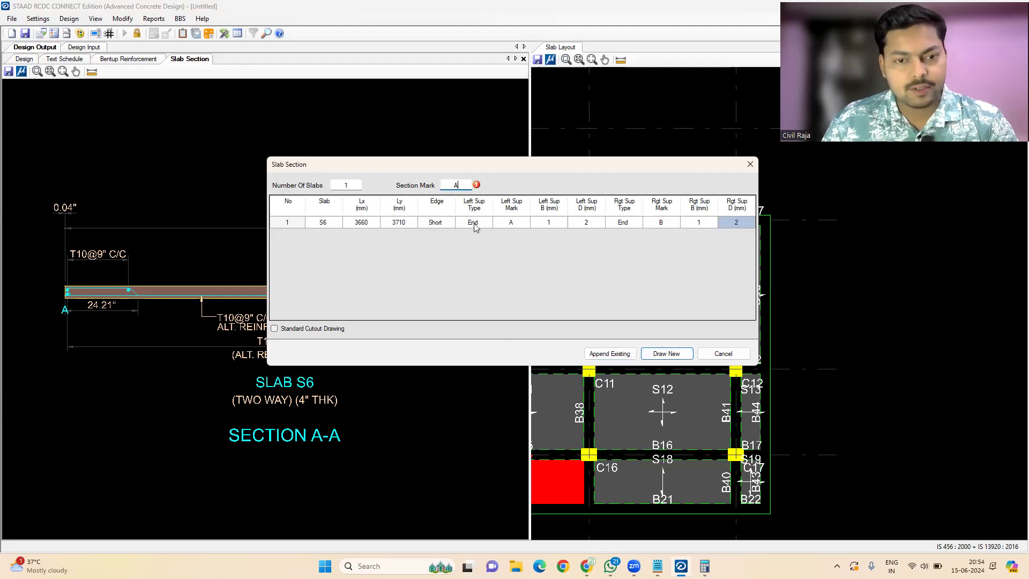
left_click(617, 356)
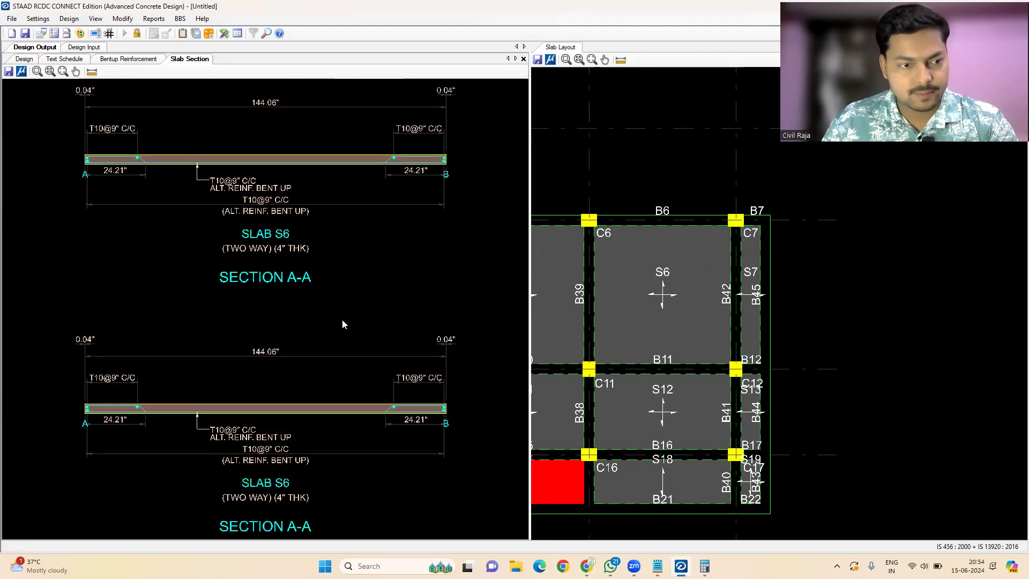
Examine the two S6 sections in the drawing, comparing their reinforcement labels, dimensions and section marks.
scroll(322, 270, "down", 2)
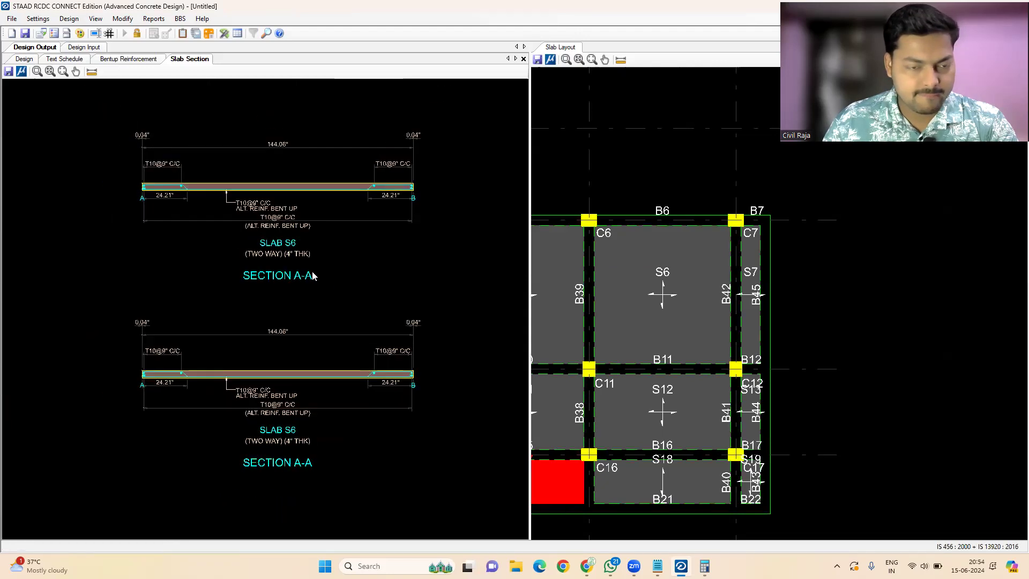
middle_click_drag(280, 155, 258, 191)
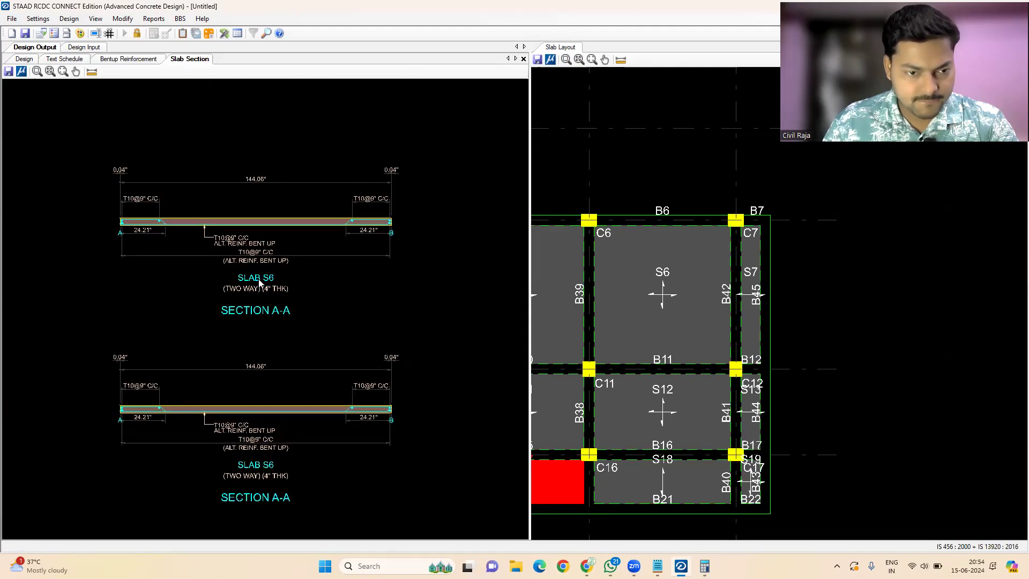
scroll(259, 282, "up", 2)
scroll(222, 228, "down", 2)
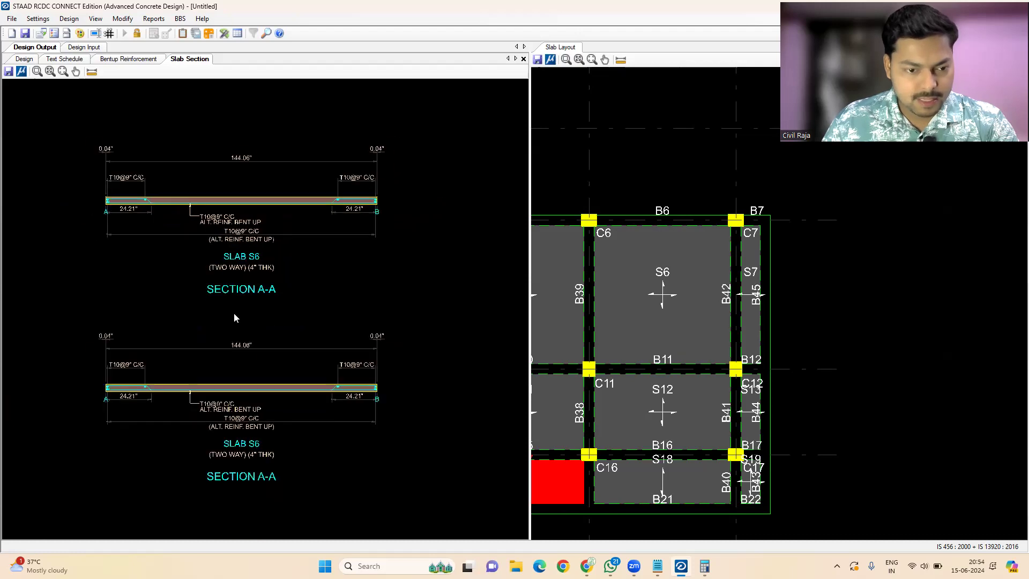
scroll(229, 285, "down", 1)
scroll(196, 333, "up", 2)
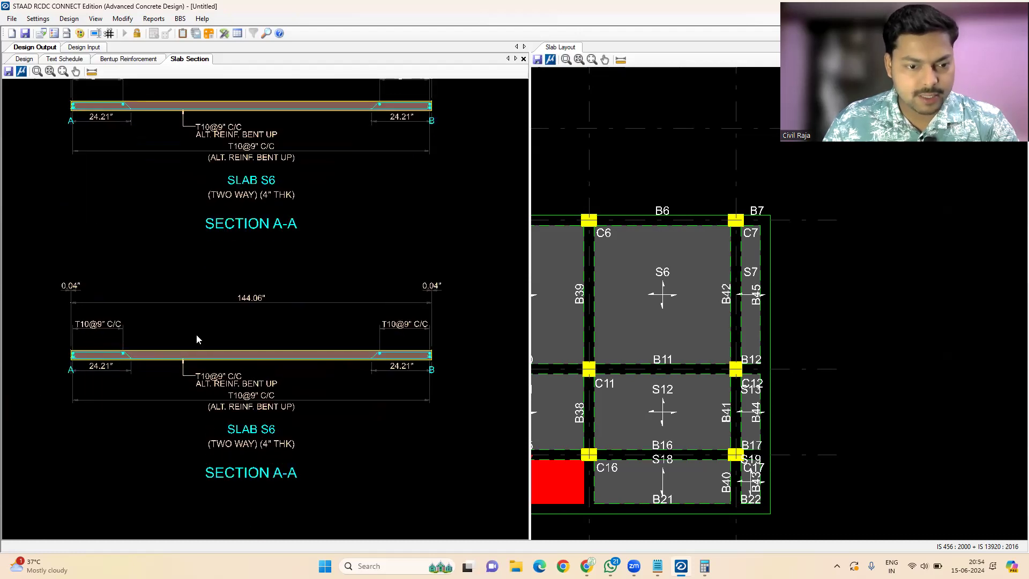
scroll(196, 334, "down", 1)
middle_click_drag(253, 277, 242, 305)
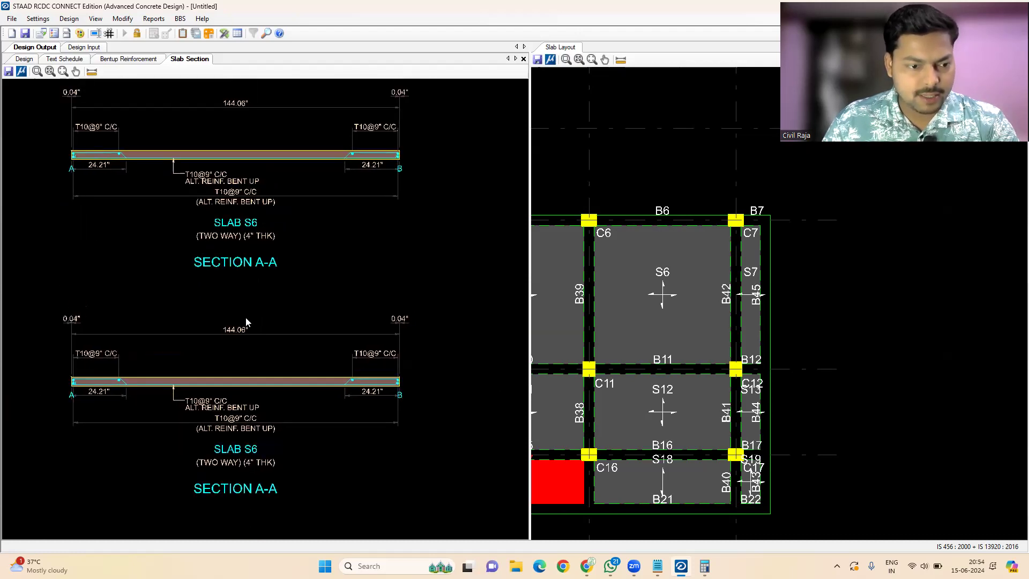
middle_click_drag(271, 263, 264, 284)
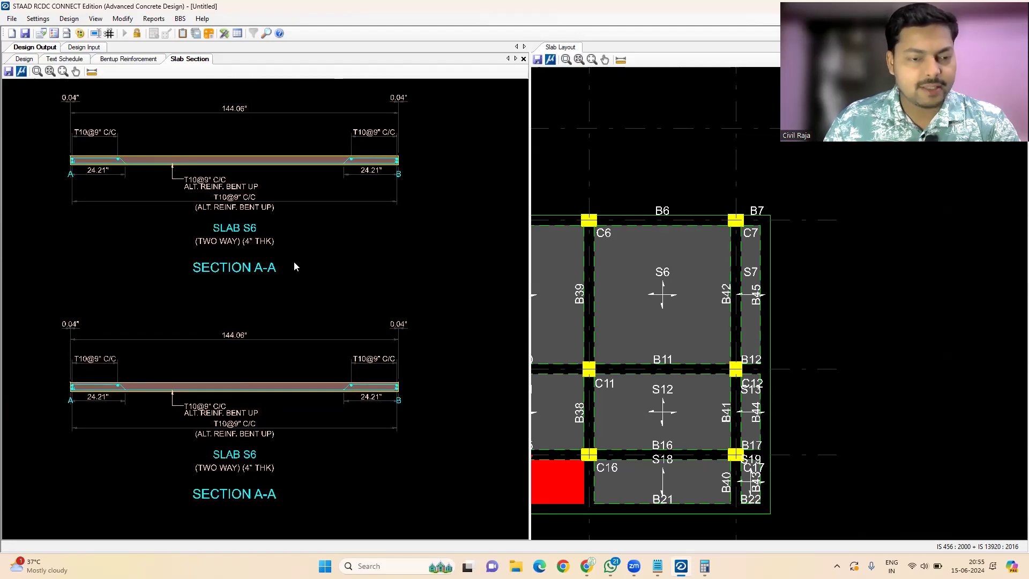
scroll(287, 236, "down", 1)
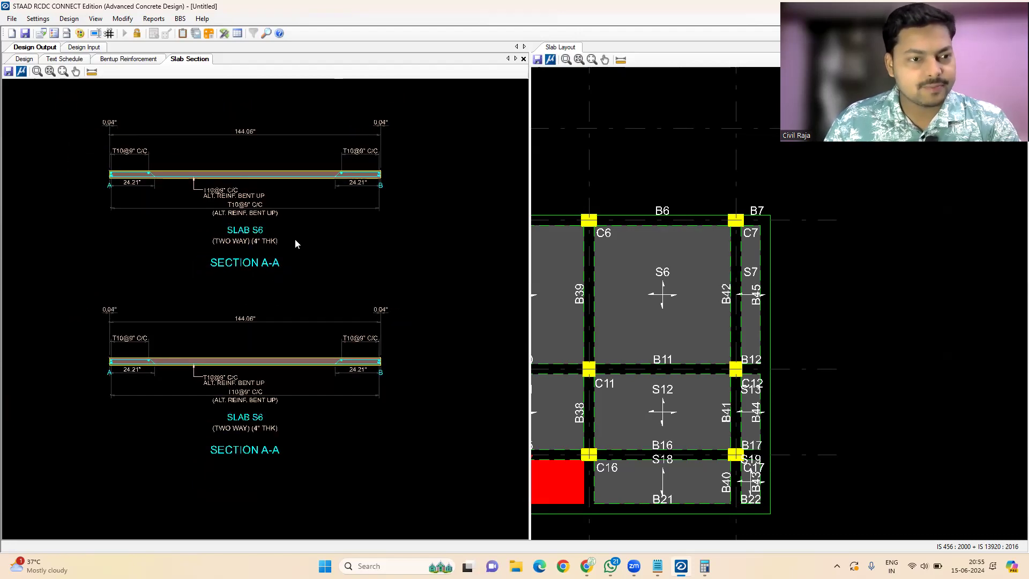
Start a new slab section for one slab with section mark A and choose slab S6.
left_click(152, 20)
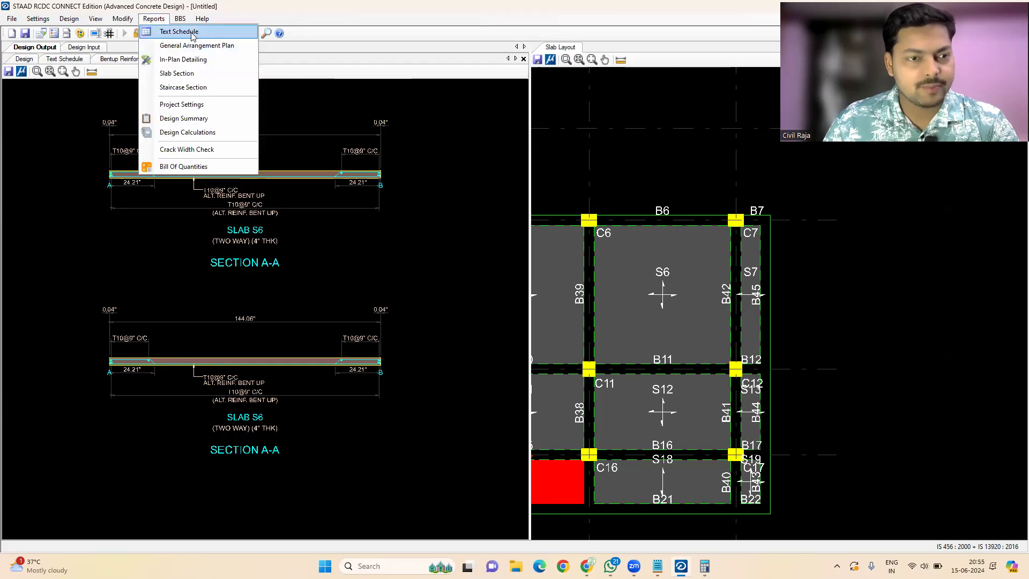
left_click(198, 74)
left_click(356, 200)
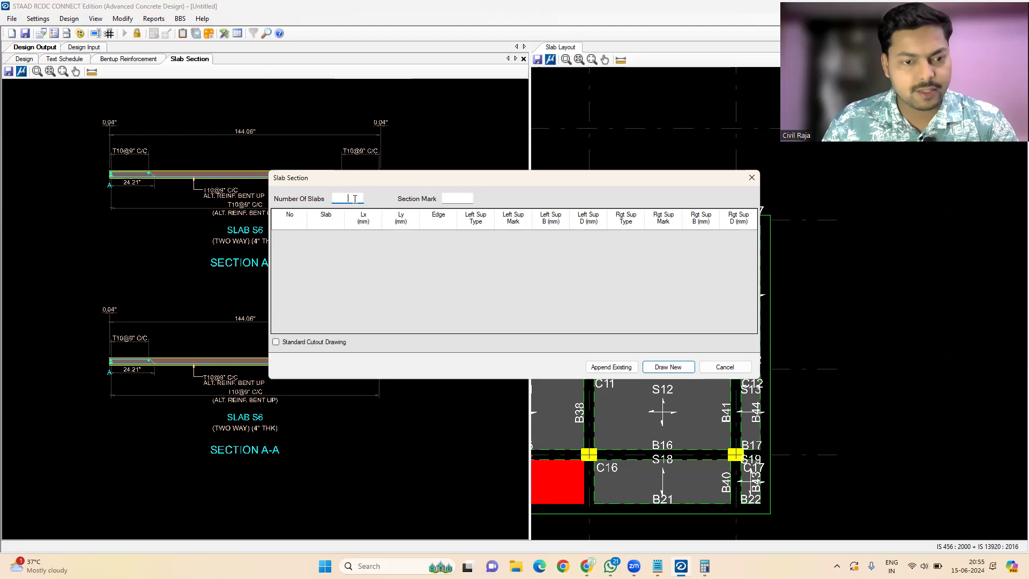
type("1")
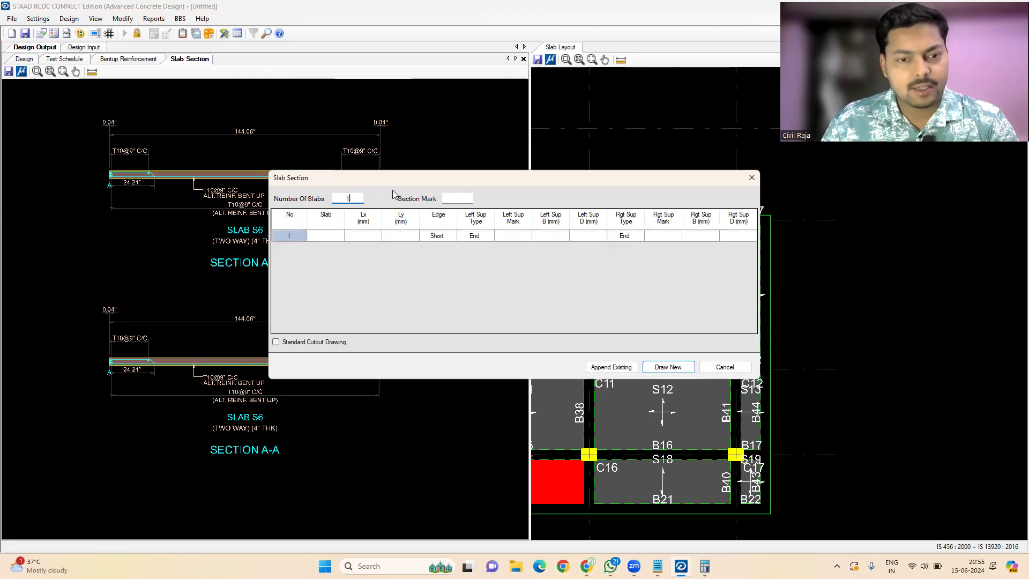
left_click(464, 198)
type("A")
left_click(326, 236)
left_click(333, 237)
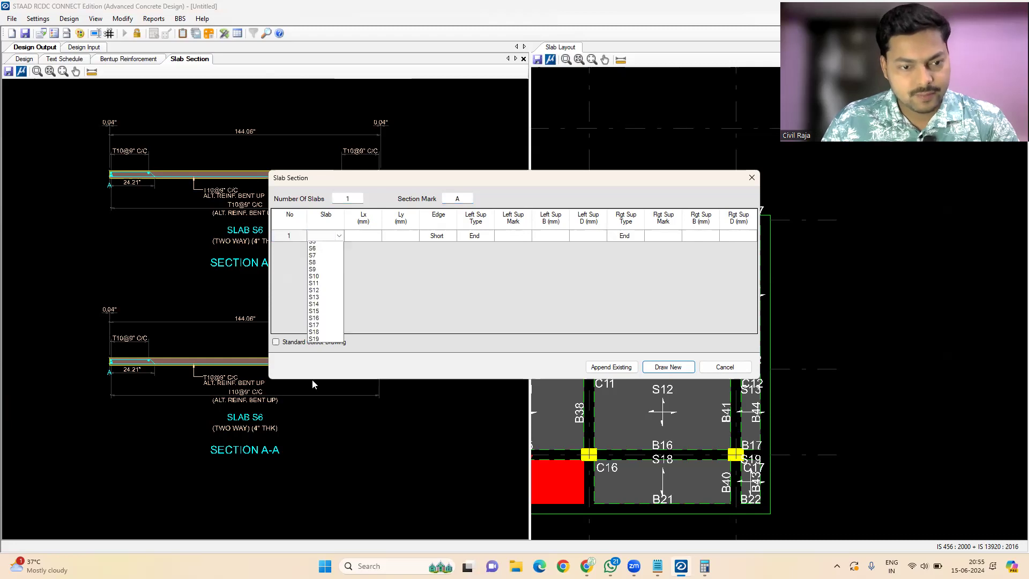
left_click(314, 248)
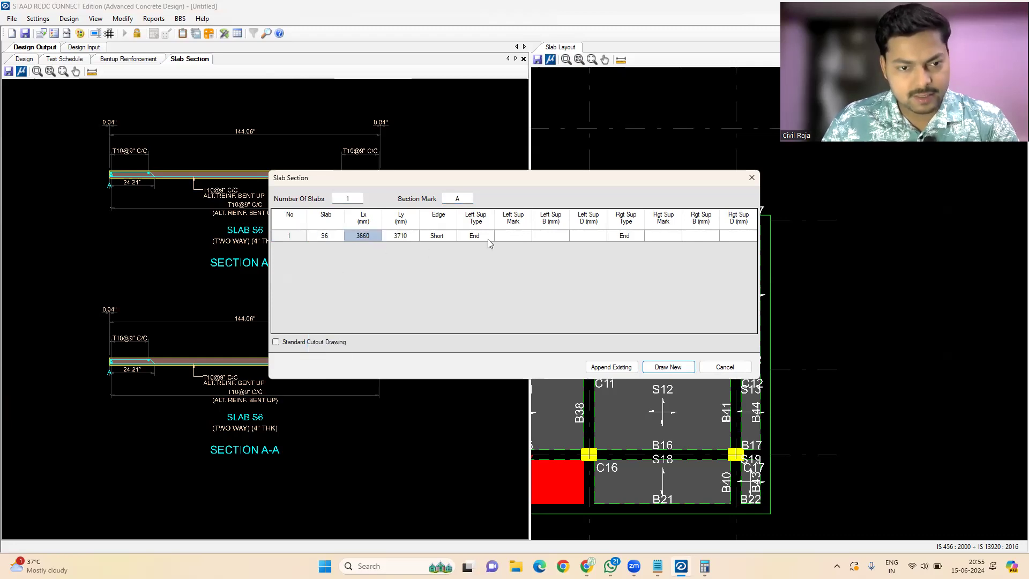
Give slab S6's left support mark A, a width of 1 mm and a depth of 2 mm.
left_click(509, 236)
type("A")
left_click(541, 237)
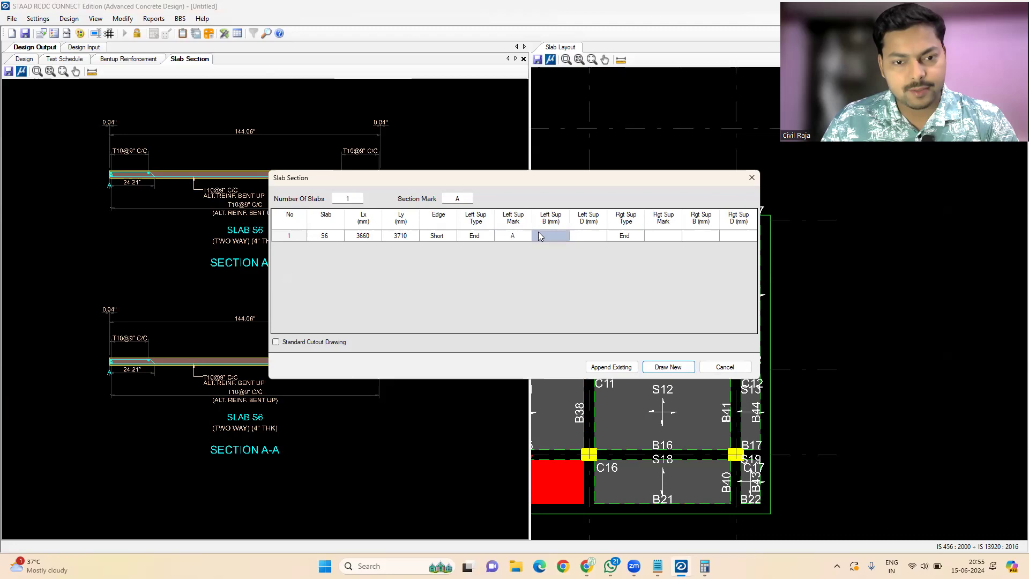
type("1")
left_click(577, 235)
type("2")
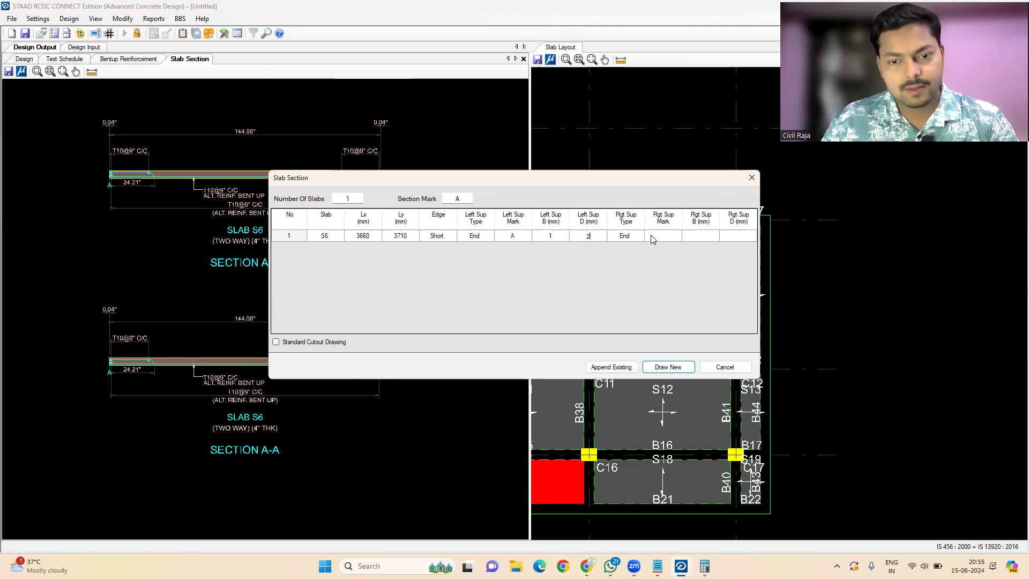
Give the right support mark B, a width of 1 mm and a depth of 2 mm, and draw the section as new.
type("B")
left_click(704, 237)
type("2")
left_click(668, 369)
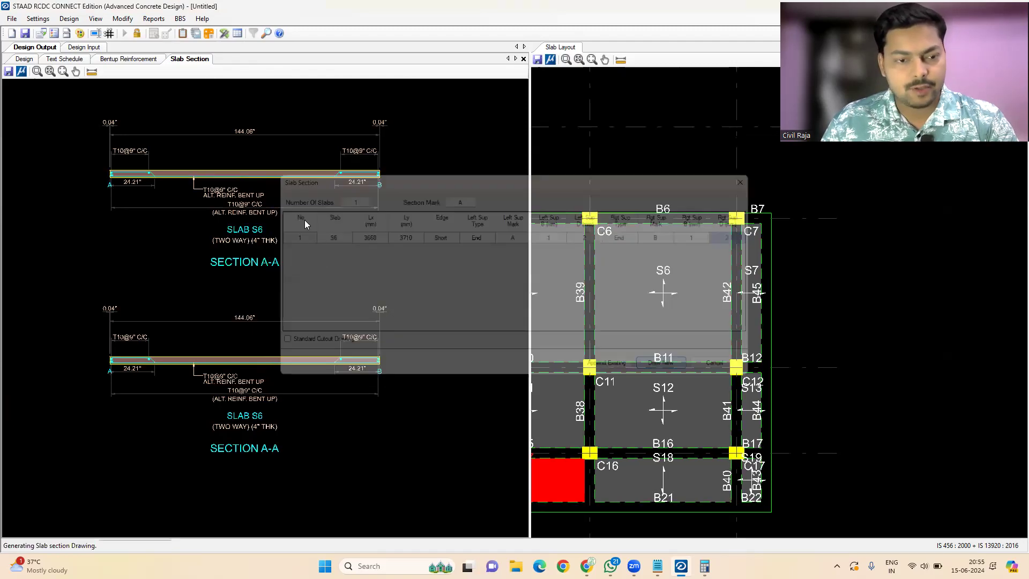
Inspect the new S6 section drawing, including the bent-up reinforcement near support B and the full span.
scroll(136, 209, "down", 2)
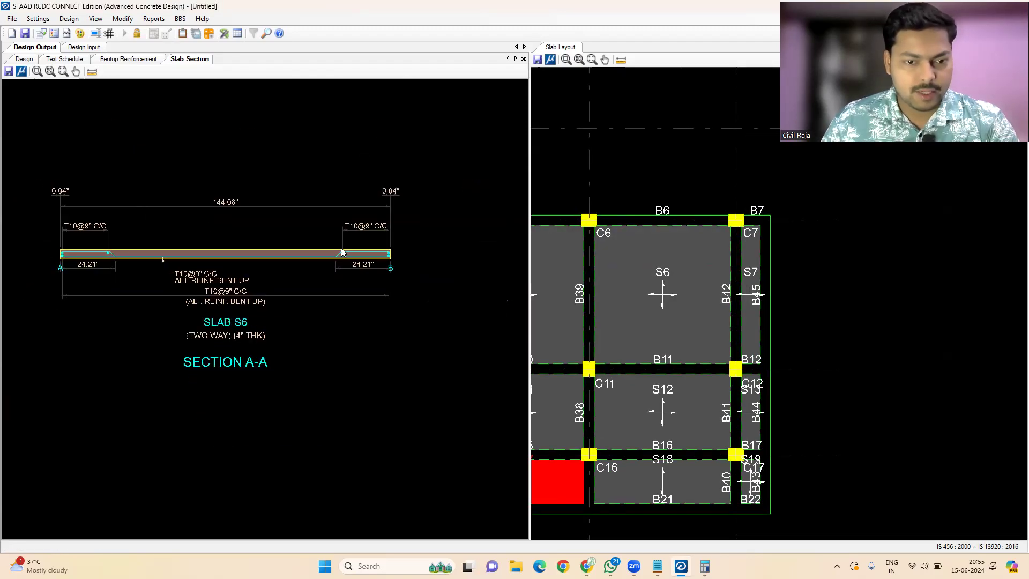
scroll(410, 242, "up", 2)
scroll(375, 253, "up", 1)
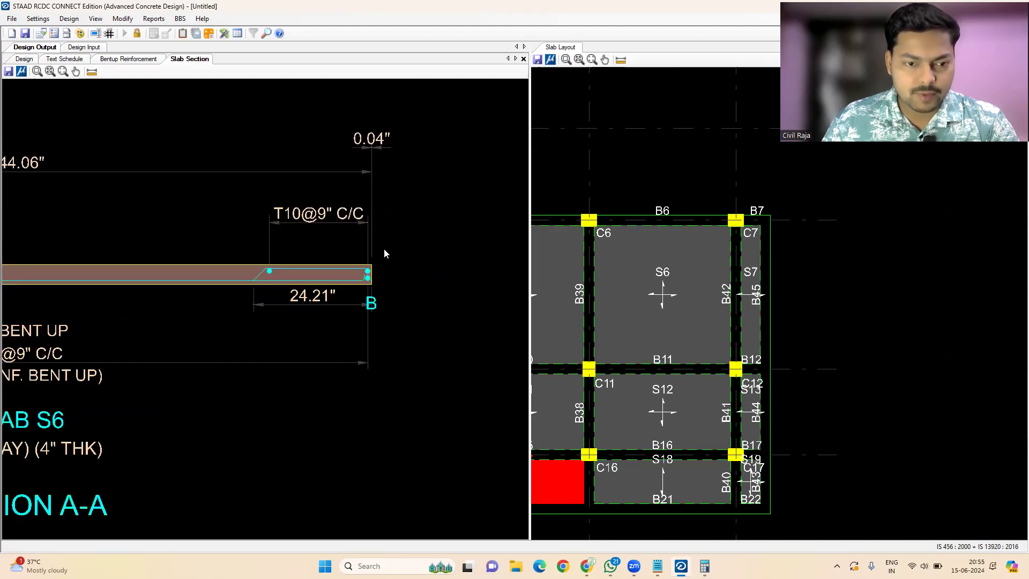
scroll(399, 227, "down", 2)
middle_click_drag(211, 222, 317, 222)
scroll(282, 221, "down", 1)
middle_click_drag(217, 226, 238, 233)
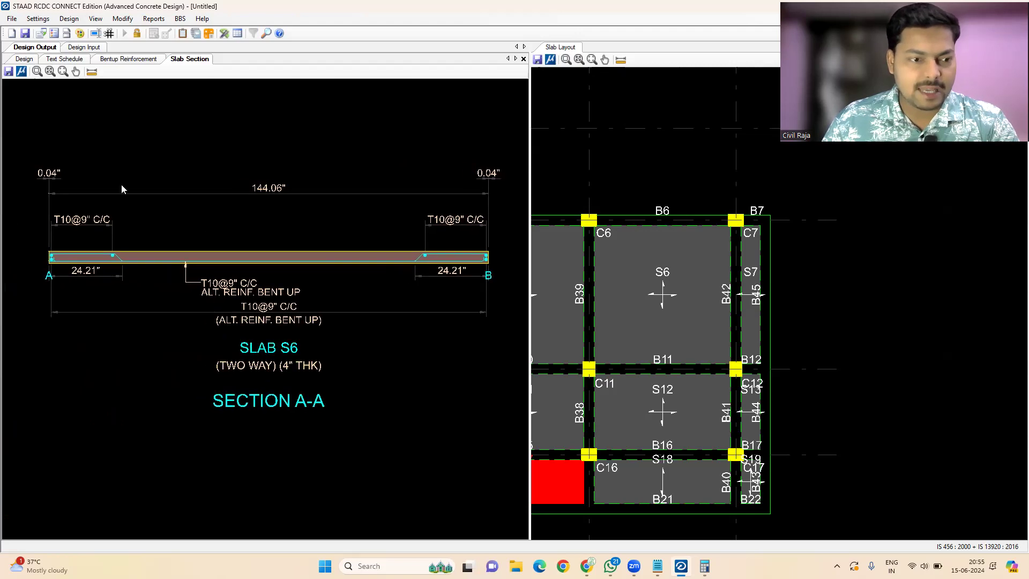
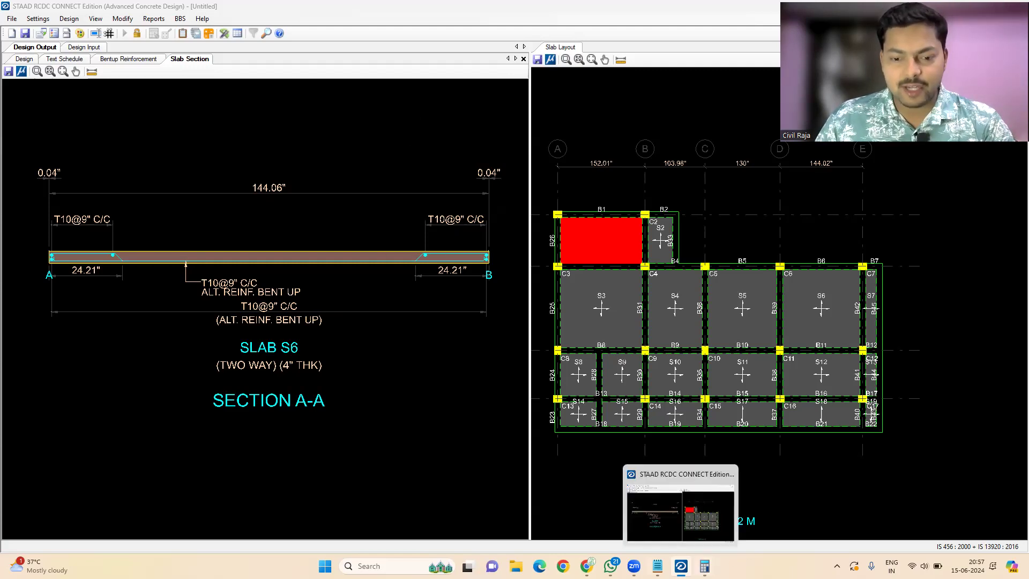
Switch to the Notepad note, highlight its like, share and subscribe message and the contact number, and minimise it.
left_click(657, 566)
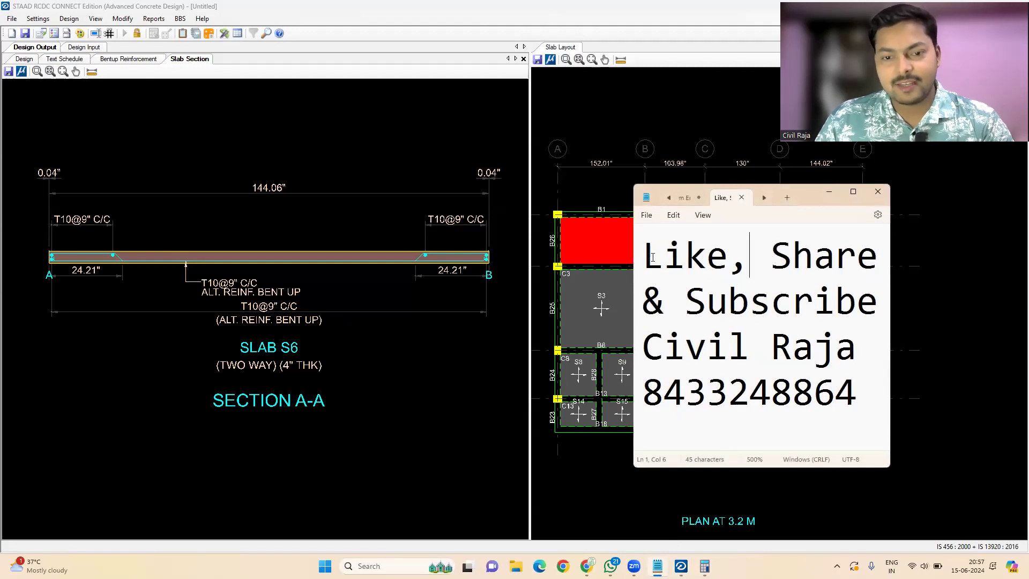
left_click_drag(676, 266, 727, 272)
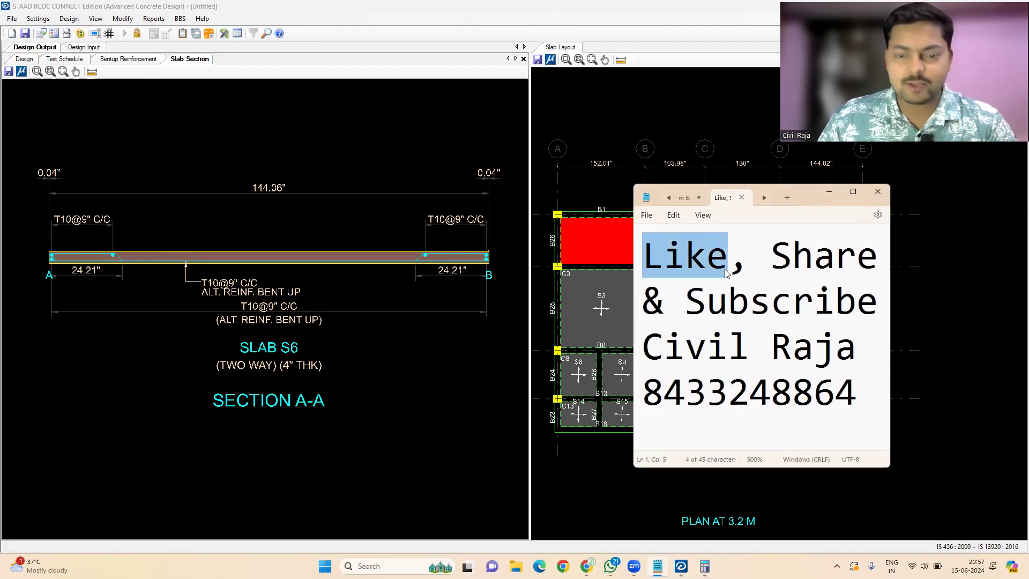
left_click_drag(781, 258, 874, 269)
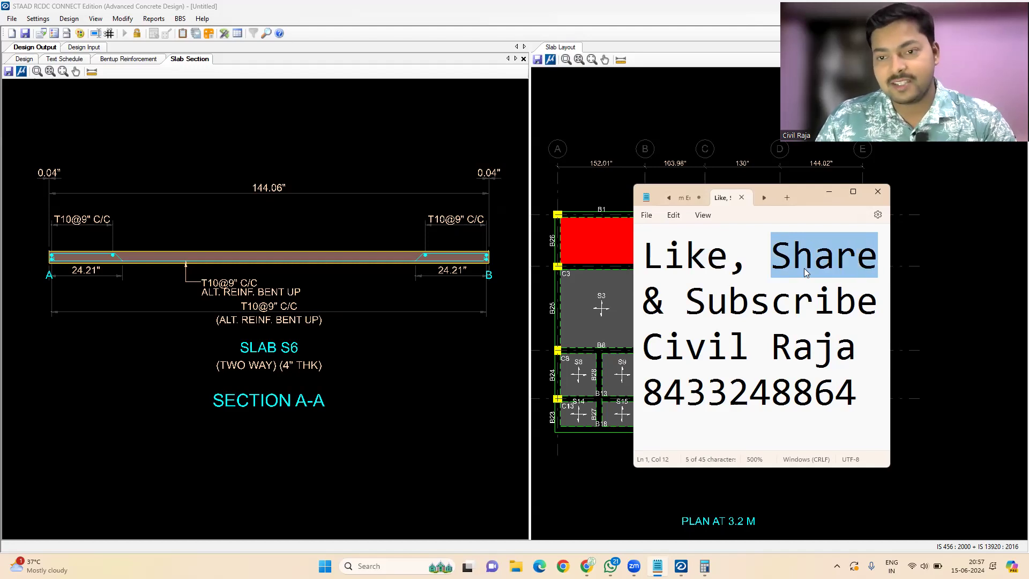
left_click_drag(691, 303, 869, 357)
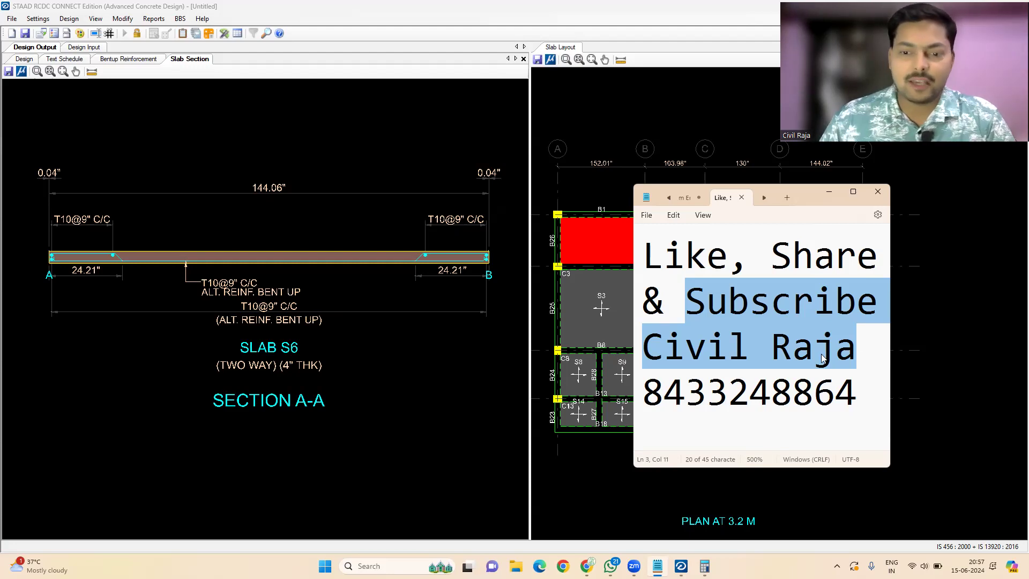
left_click(840, 397)
left_click_drag(856, 396, 646, 406)
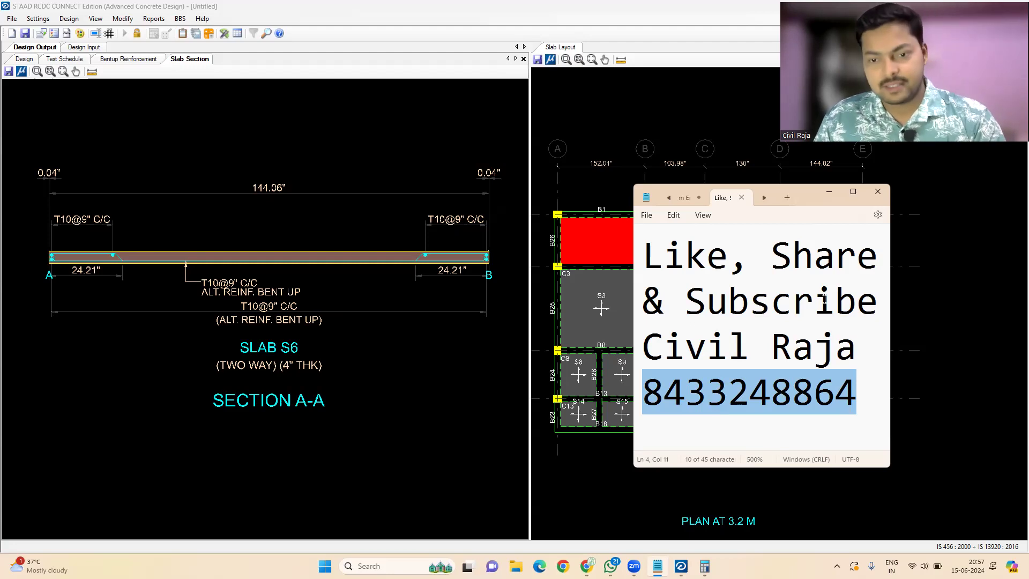
left_click(827, 193)
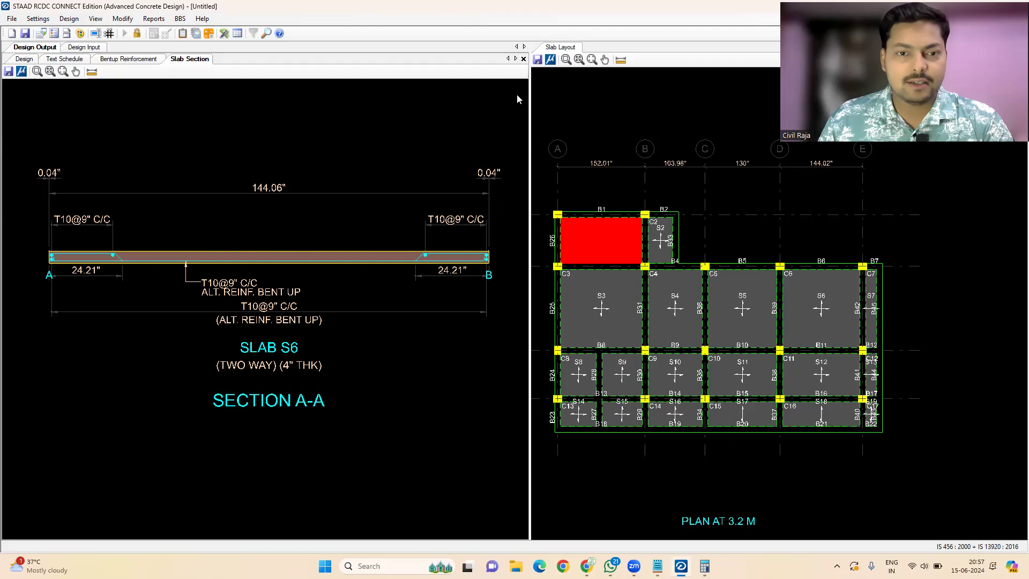
left_click(537, 60)
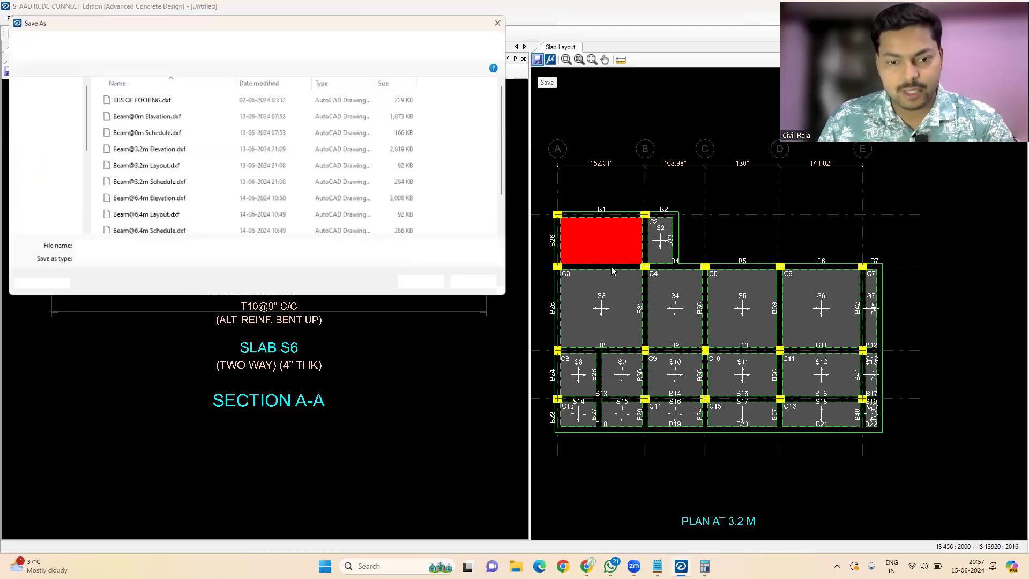
scroll(236, 208, "down", 1)
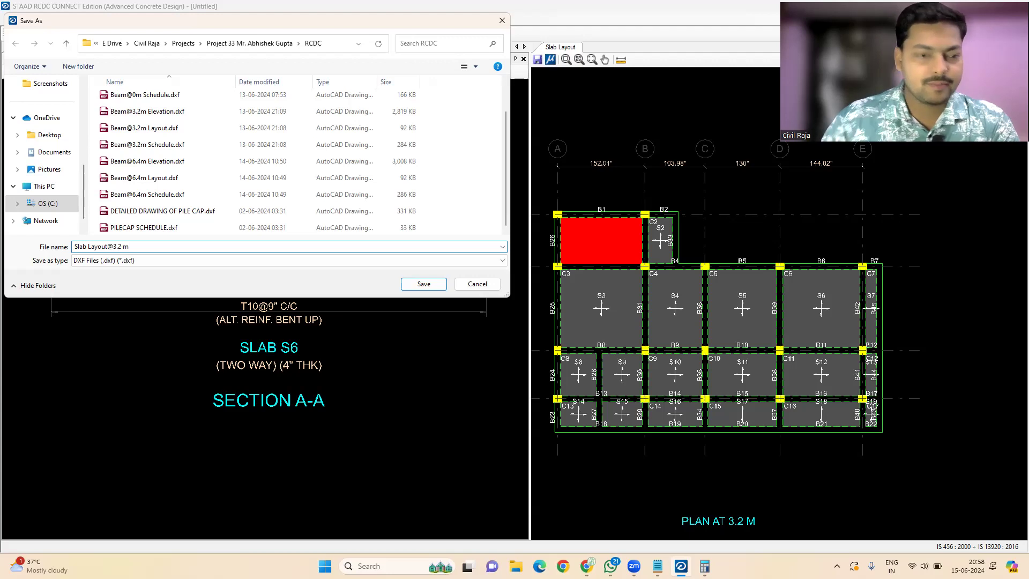
left_click(429, 284)
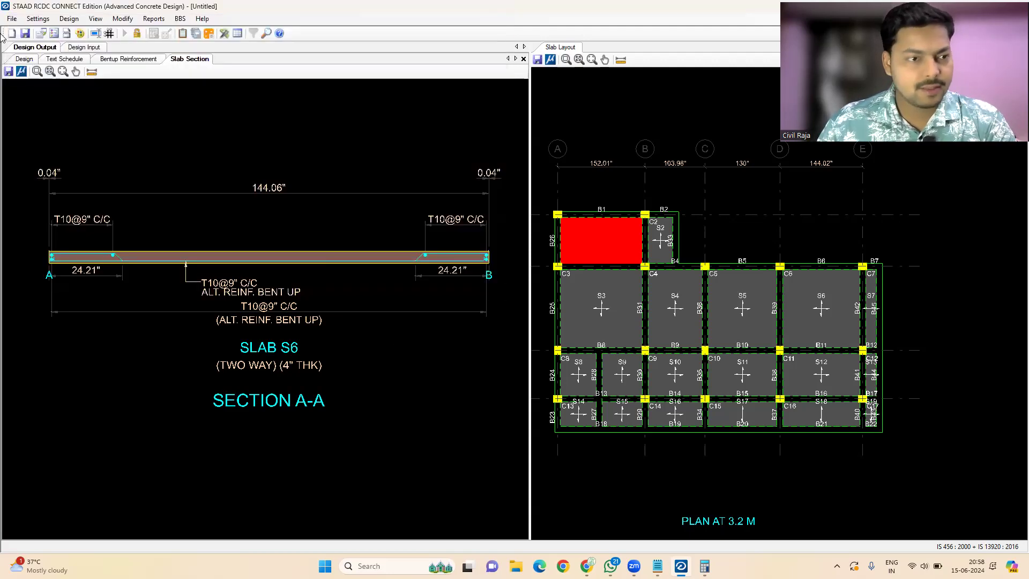
Try to export the slab section drawing, then save the project as G+3 Residential Cum Commercial Building-Slab-1-3.2 m.
left_click(9, 71)
left_click(589, 319)
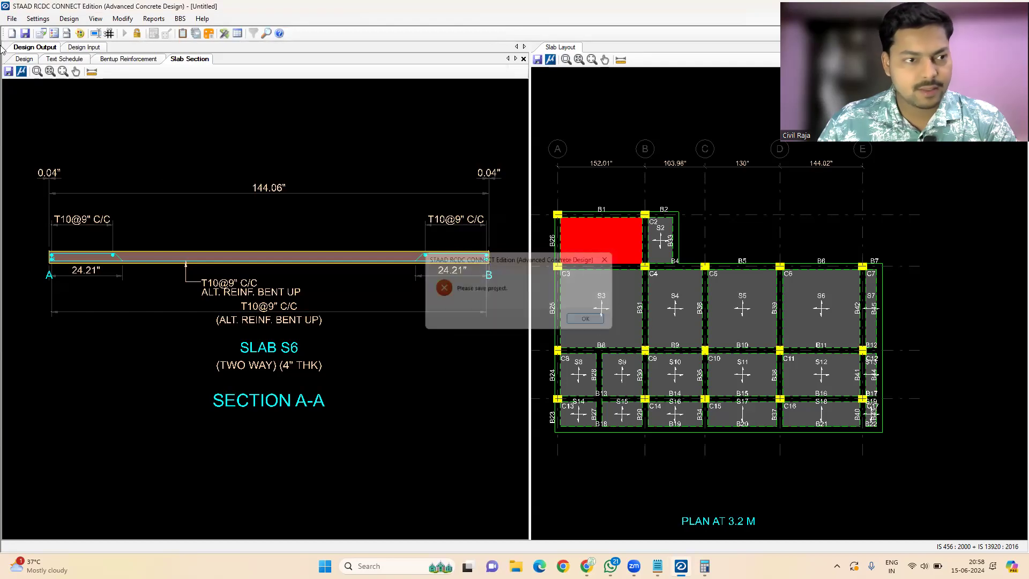
left_click(537, 59)
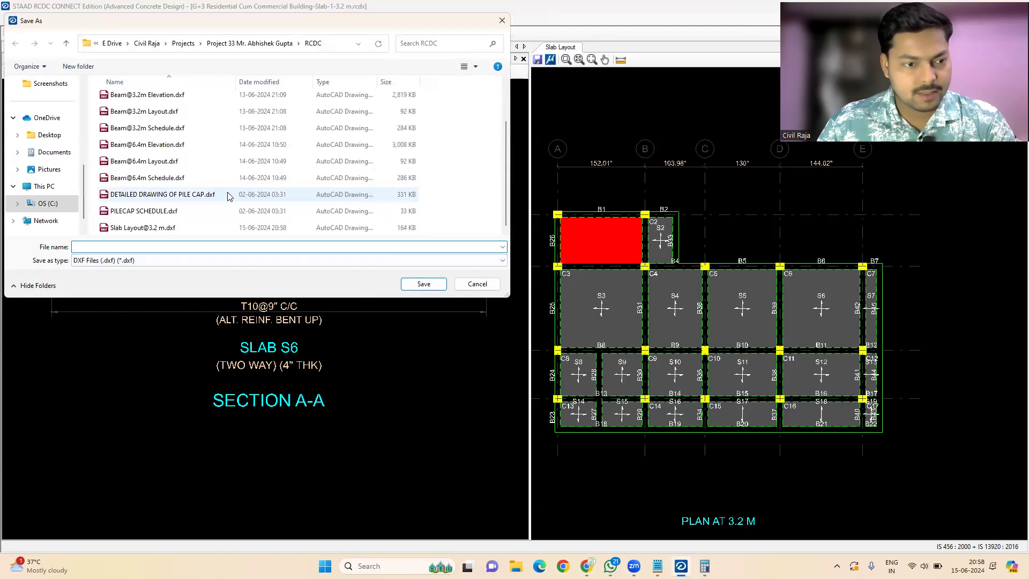
left_click(155, 228)
left_click(423, 284)
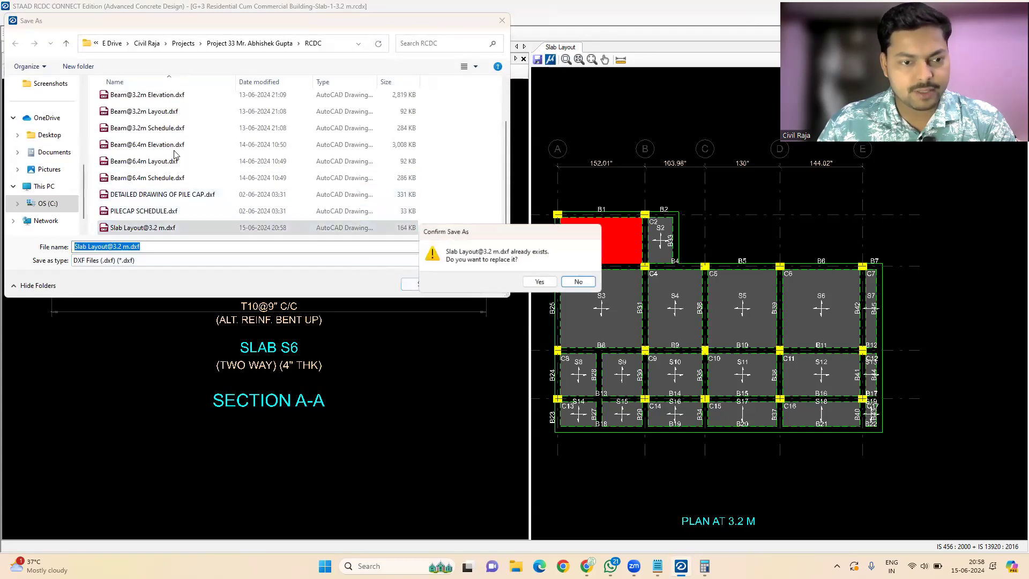
left_click(539, 281)
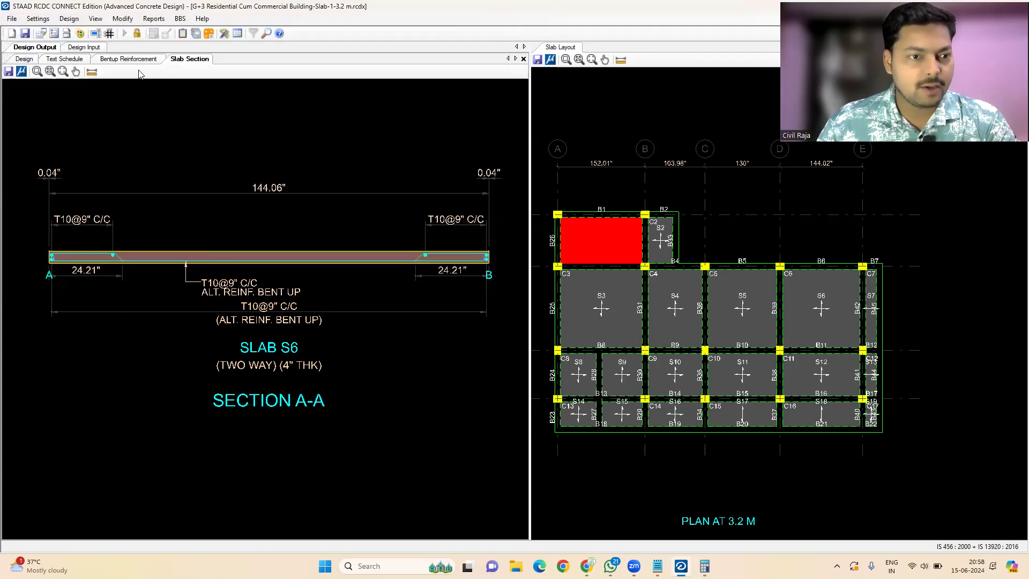
left_click(8, 71)
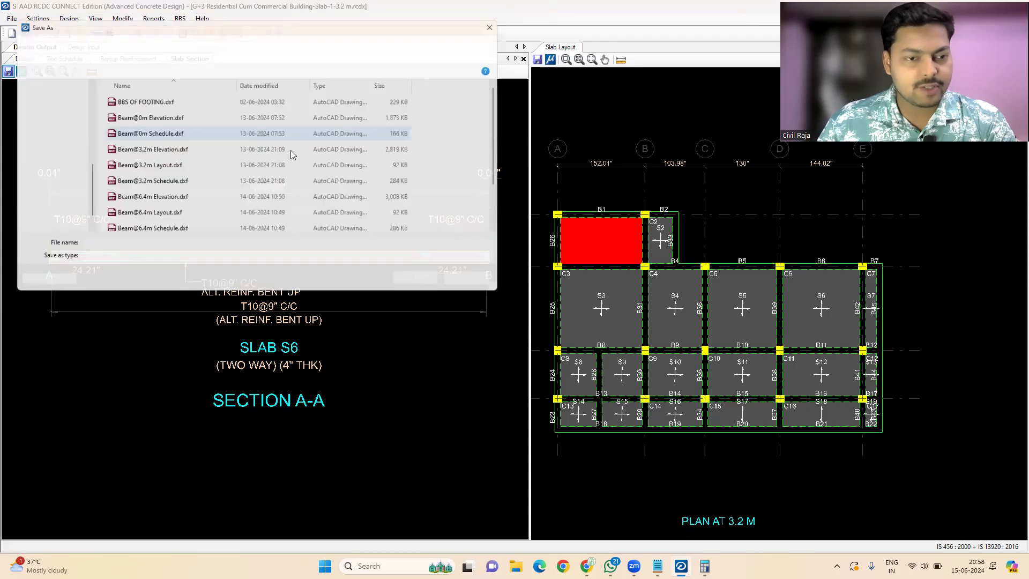
scroll(258, 161, "down", 2)
left_click(143, 227)
left_click(95, 245)
left_click(109, 246)
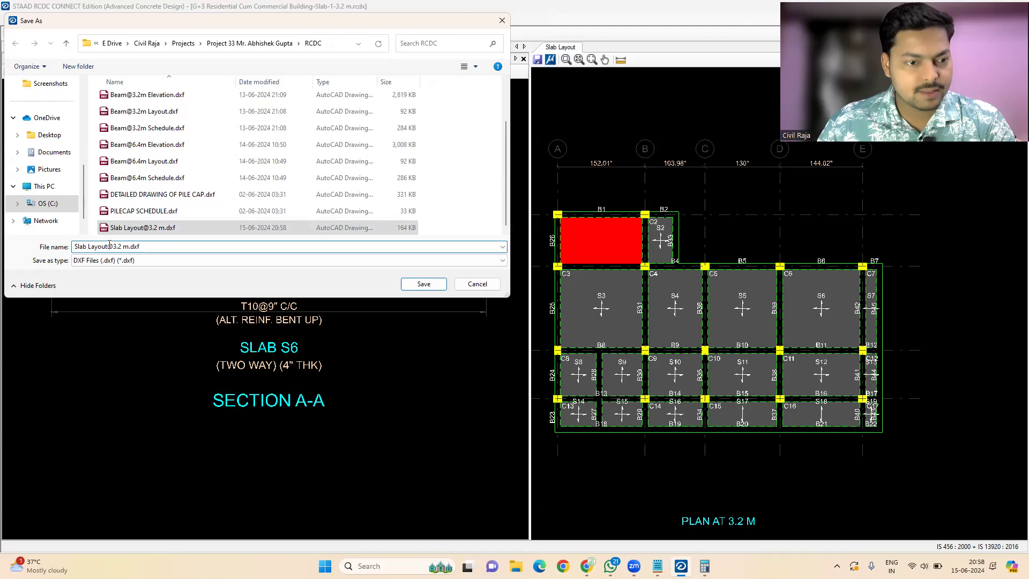
key("BackSpace")
key("BackSpace")
key("BackSpace")
key("BackSpace")
key("BackSpace")
key("BackSpace")
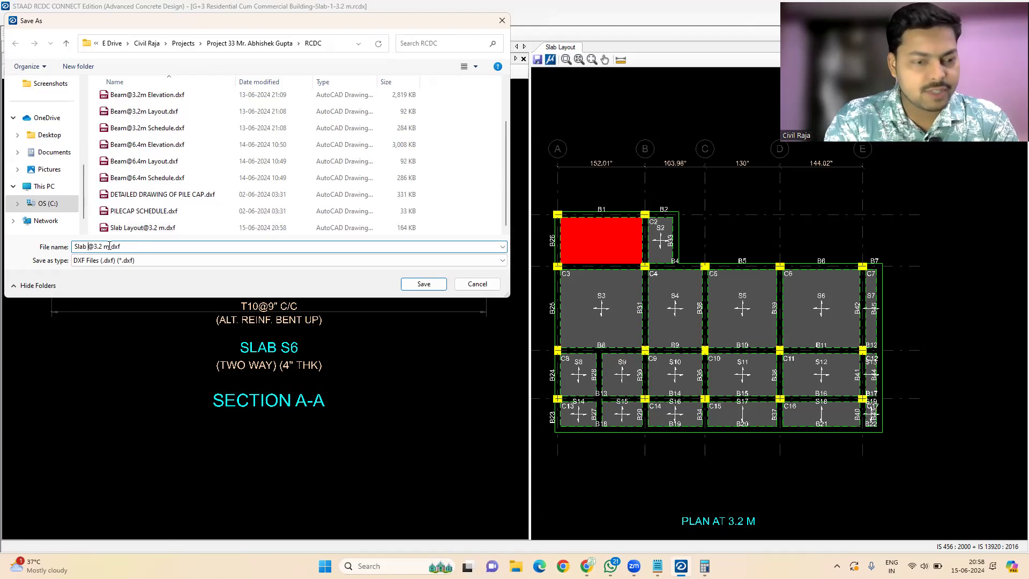
type("Section")
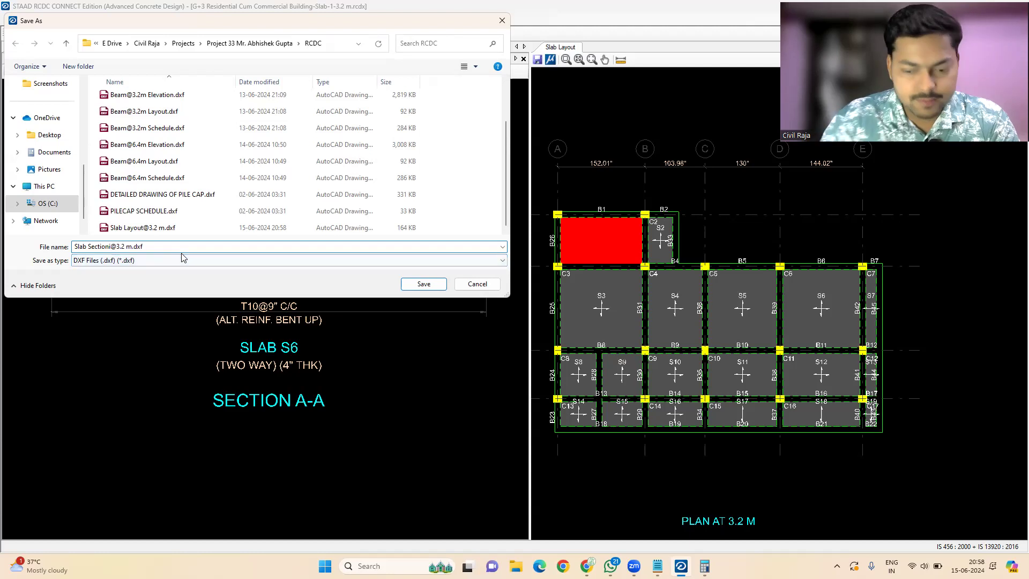
left_click(423, 284)
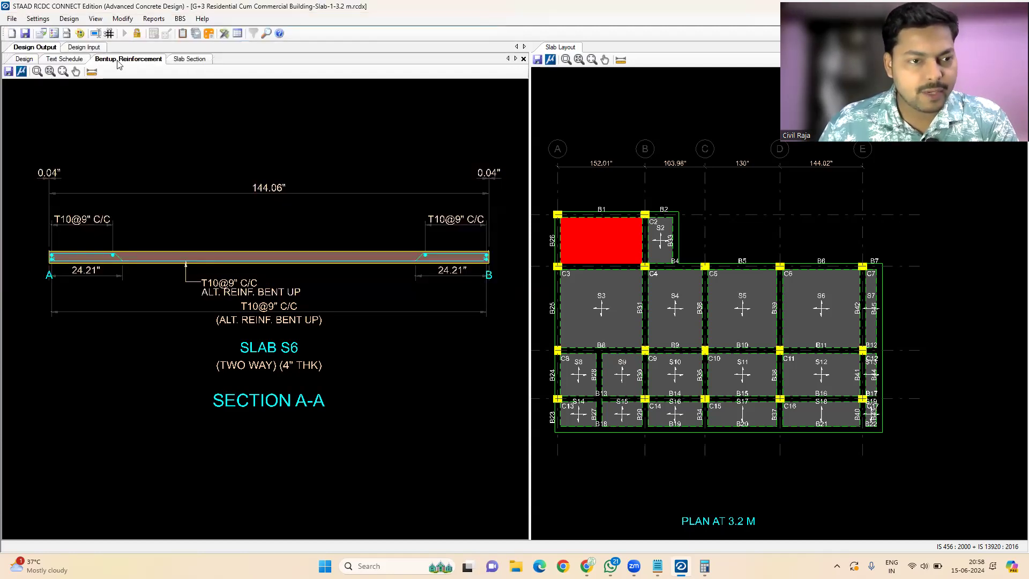
left_click(130, 61)
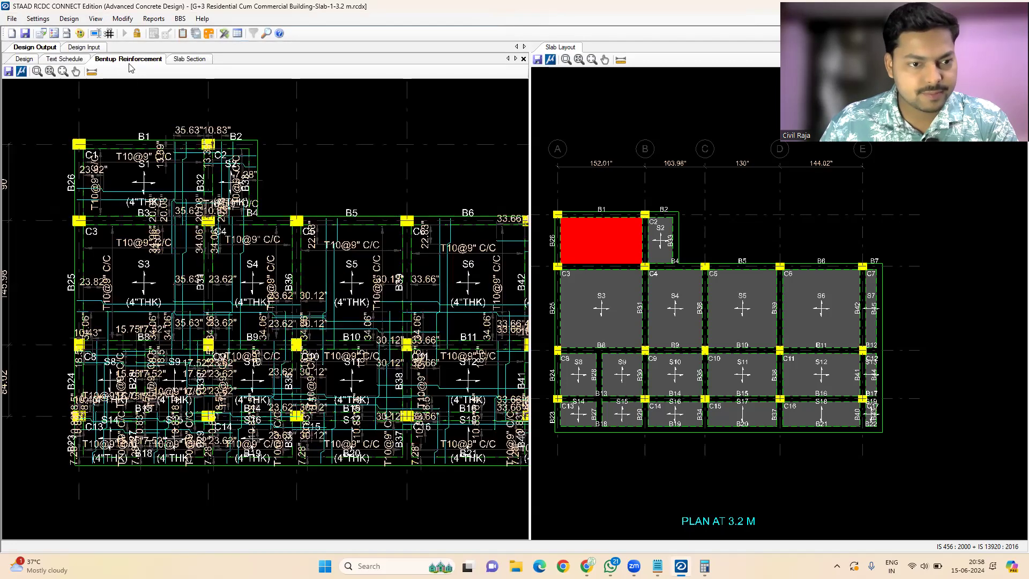
scroll(212, 230, "down", 2)
middle_click_drag(249, 288, 229, 311)
left_click(8, 72)
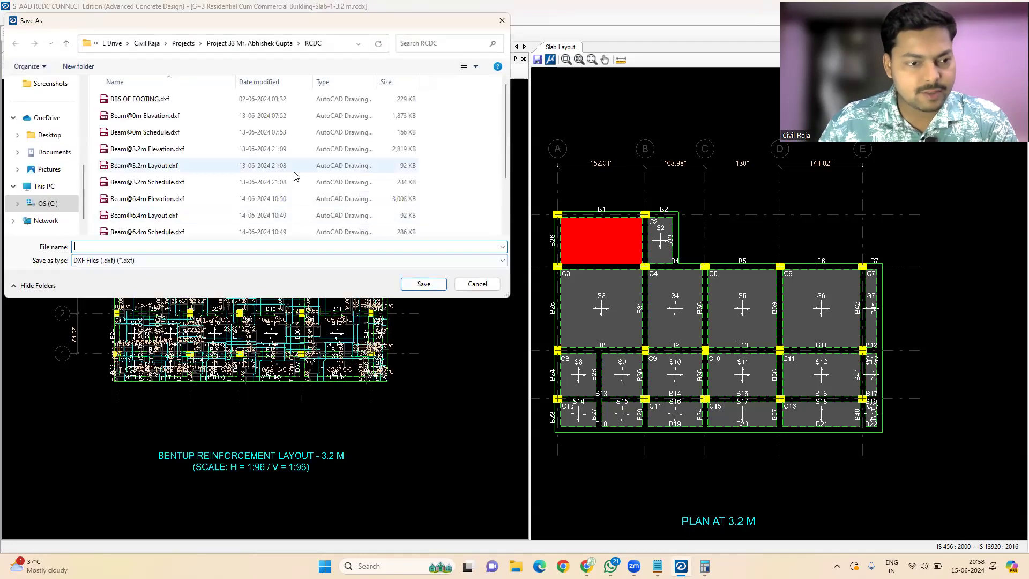
scroll(294, 175, "down", 2)
left_click(172, 229)
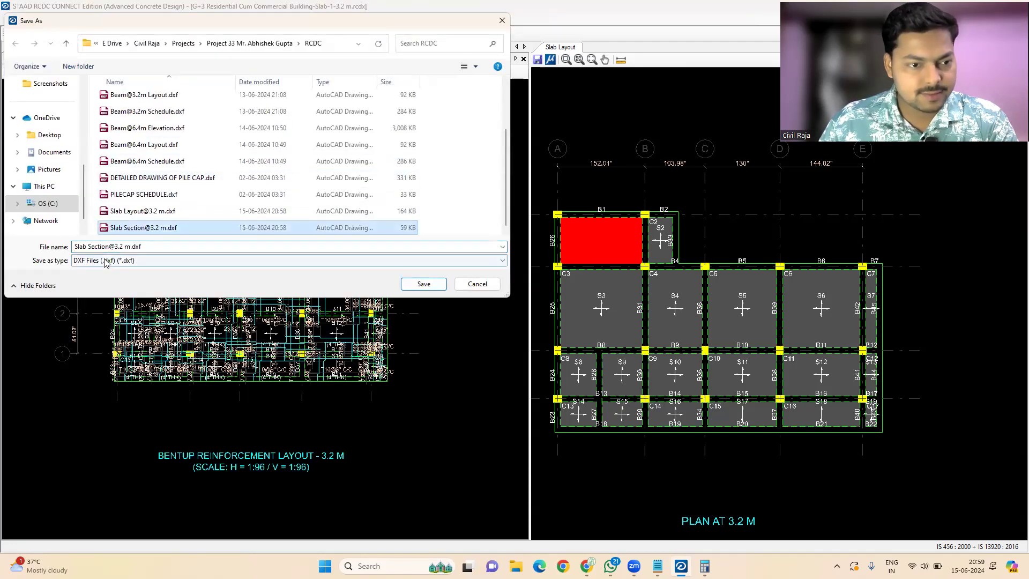
left_click(152, 246)
left_click(110, 247)
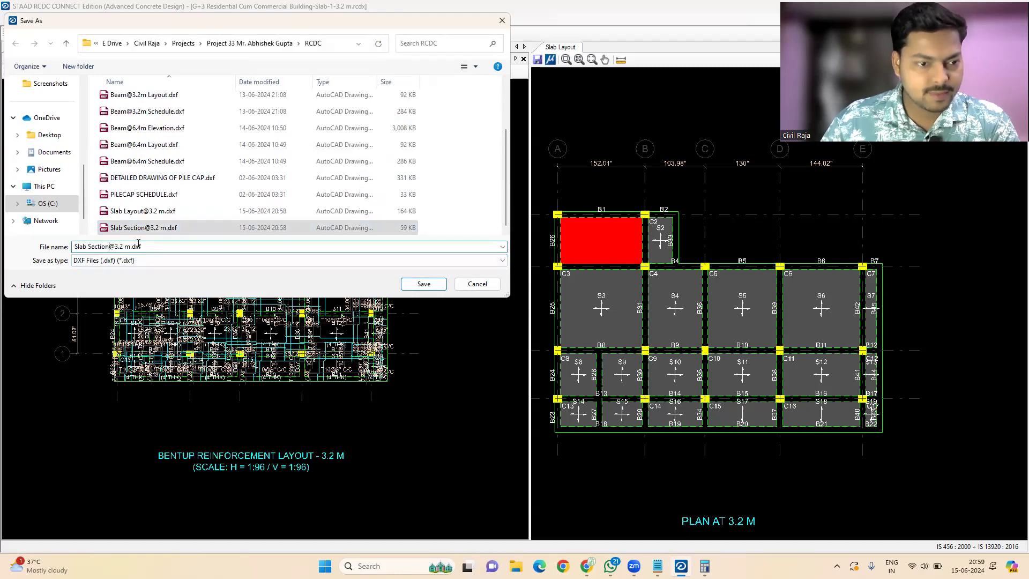
key("BackSpace")
key("BackSpace")
key("BackSpace")
key("BackSpace")
key("BackSpace")
key("BackSpace")
key("BackSpace")
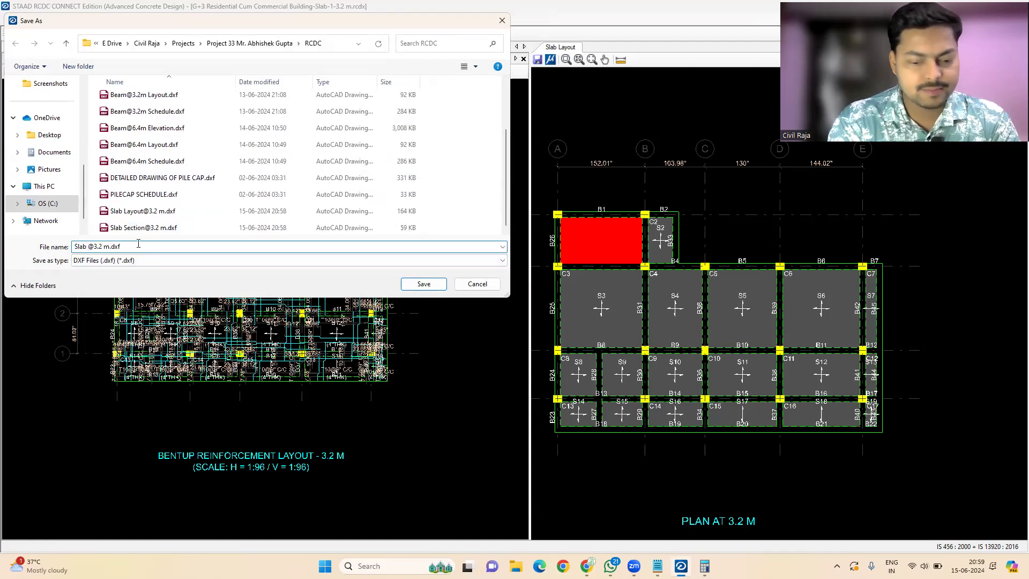
type("Ben")
type("t Up")
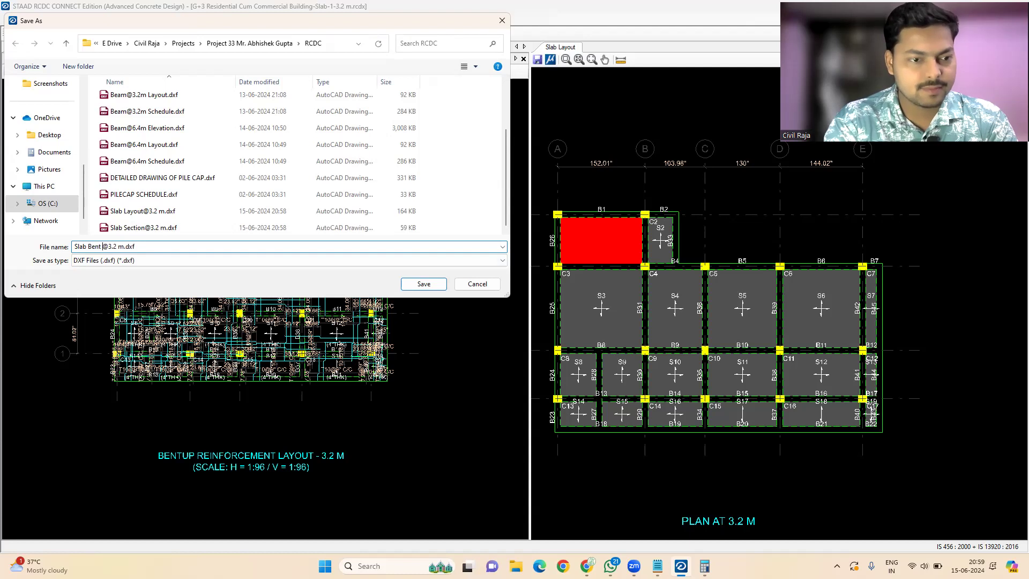
key("BackSpace")
key("BackSpace")
key("BackSpace")
key("BackSpace")
type("R")
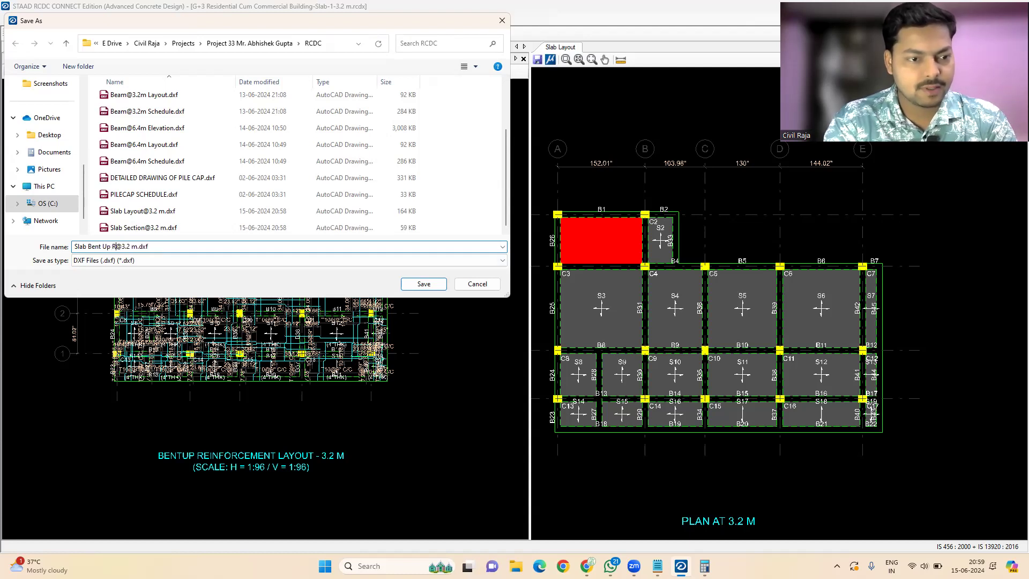
type("einforcement")
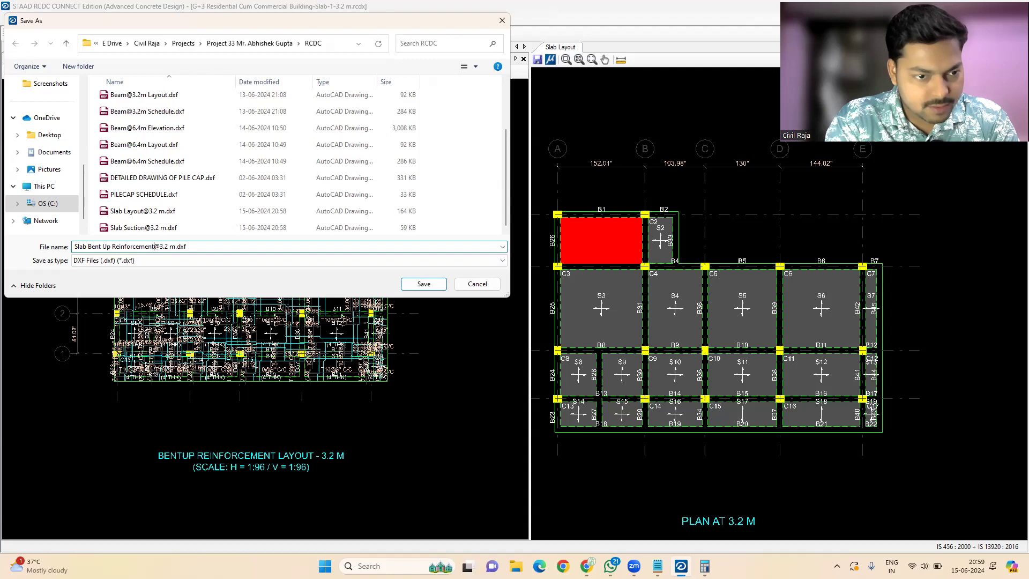
left_click(424, 285)
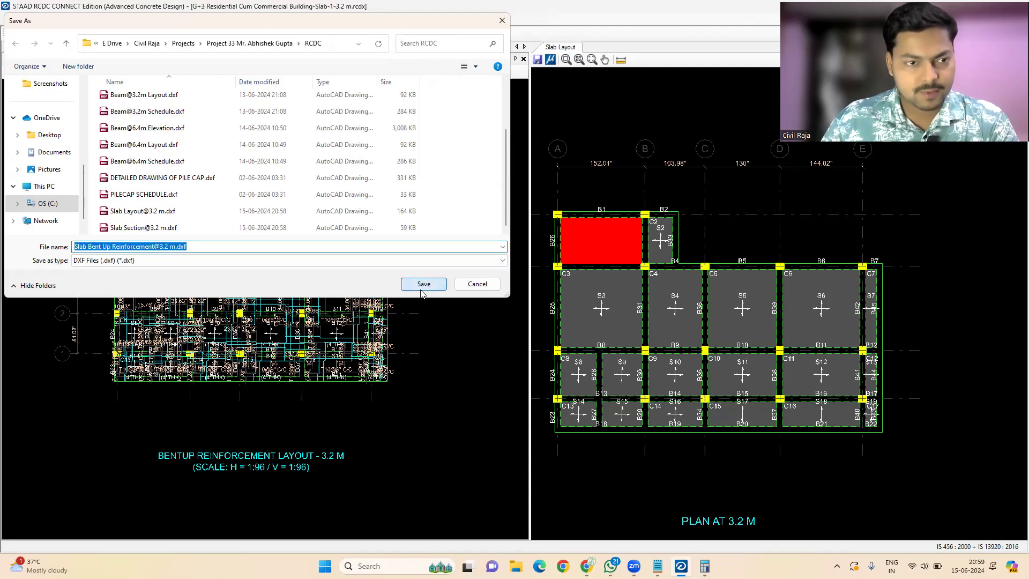
left_click(53, 60)
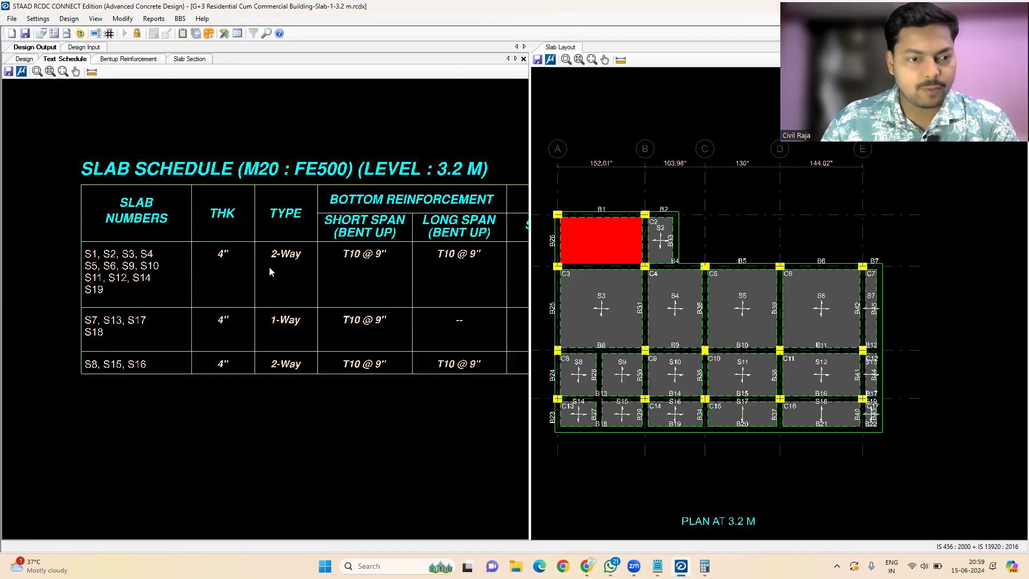
scroll(128, 247, "down", 3)
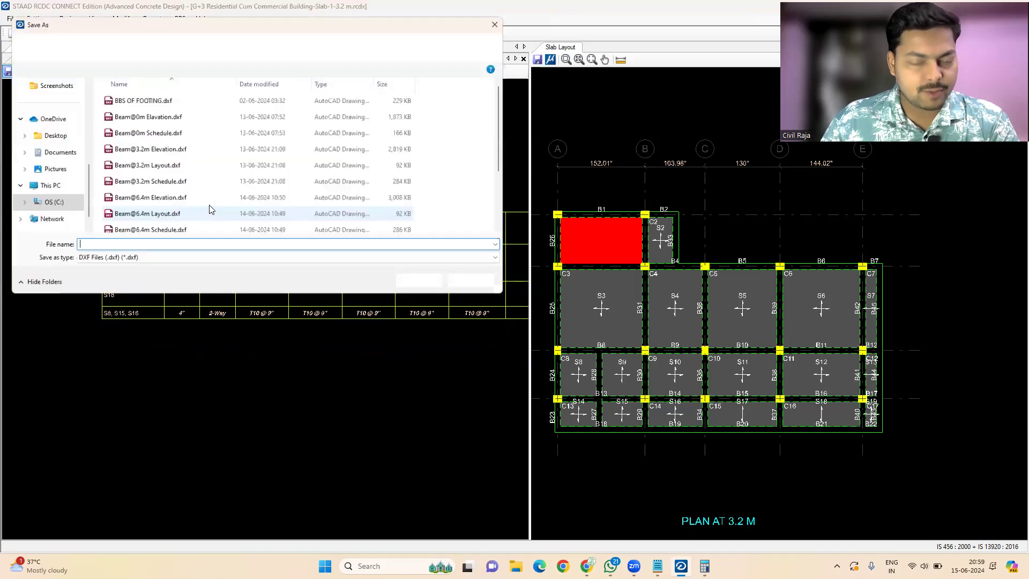
scroll(226, 210, "down", 3)
left_click(142, 229)
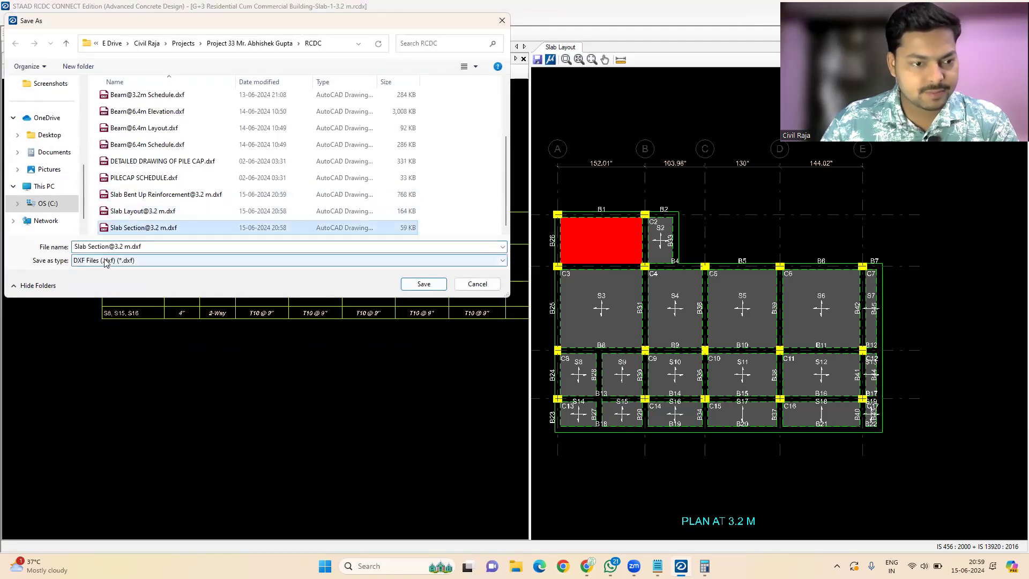
left_click(134, 245)
left_click(112, 246)
key("BackSpace")
key("BackSpace")
key("BackSpace")
key("BackSpace")
key("BackSpace")
key("BackSpace")
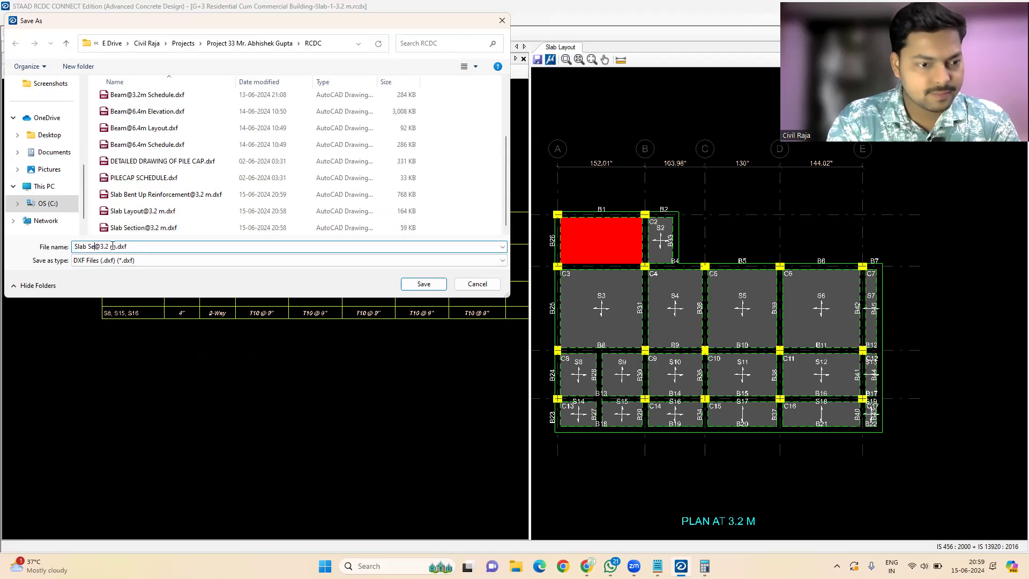
type("chedule")
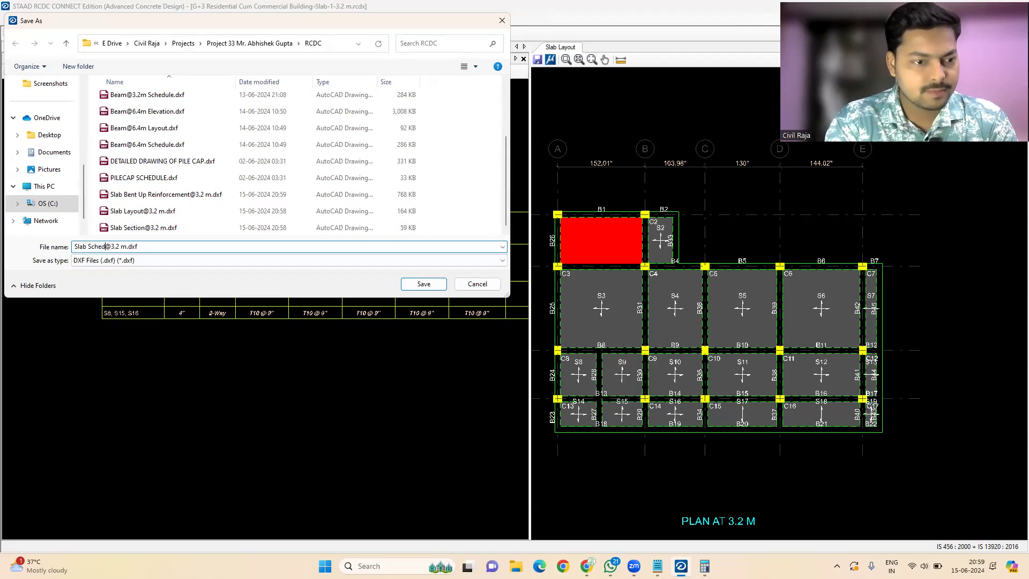
left_click(410, 283)
Review the slab design results table across to its distribution steel and remark columns, then narrow the table again.
left_click(24, 59)
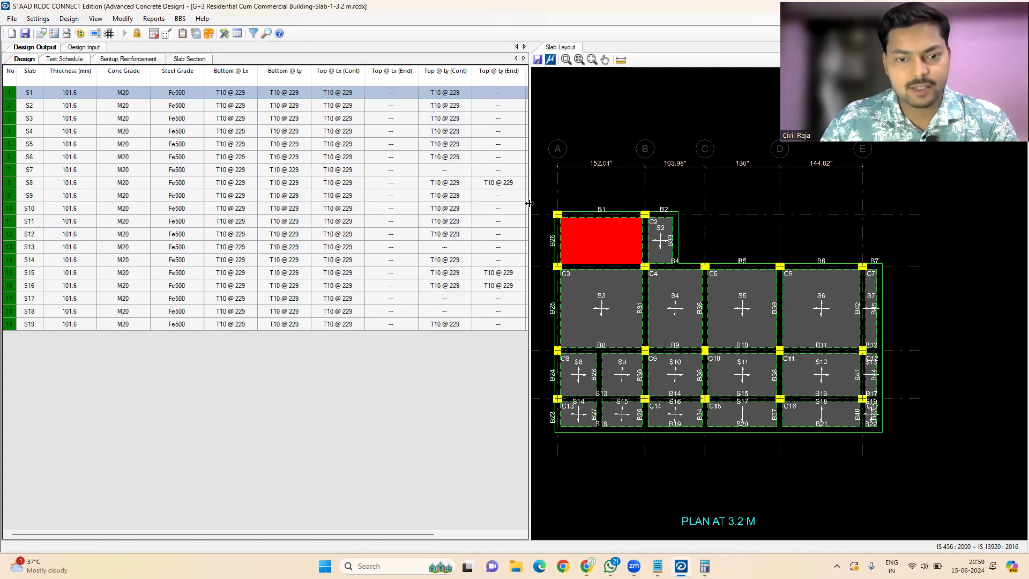
left_click_drag(530, 203, 701, 220)
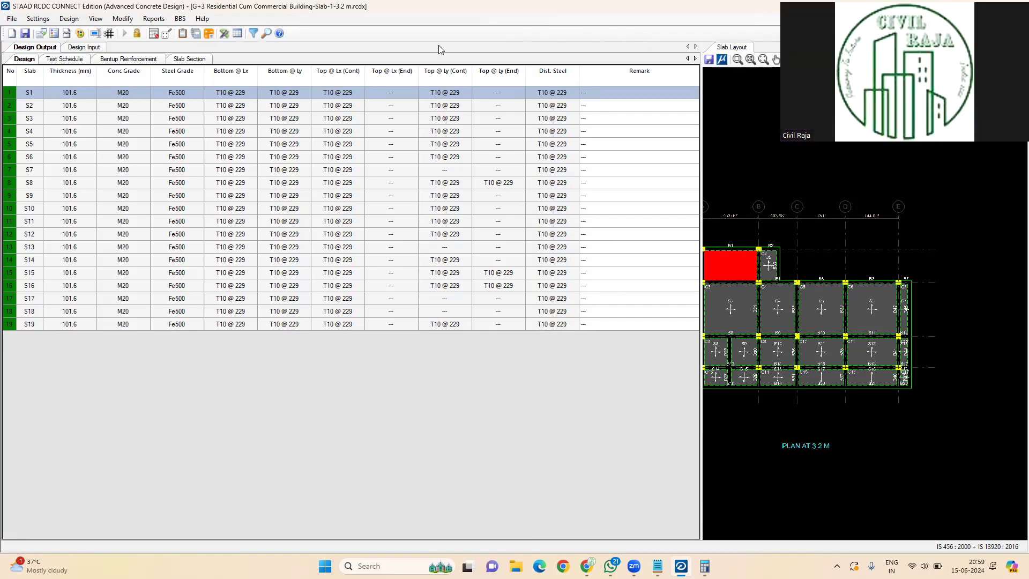
left_click_drag(702, 181, 577, 193)
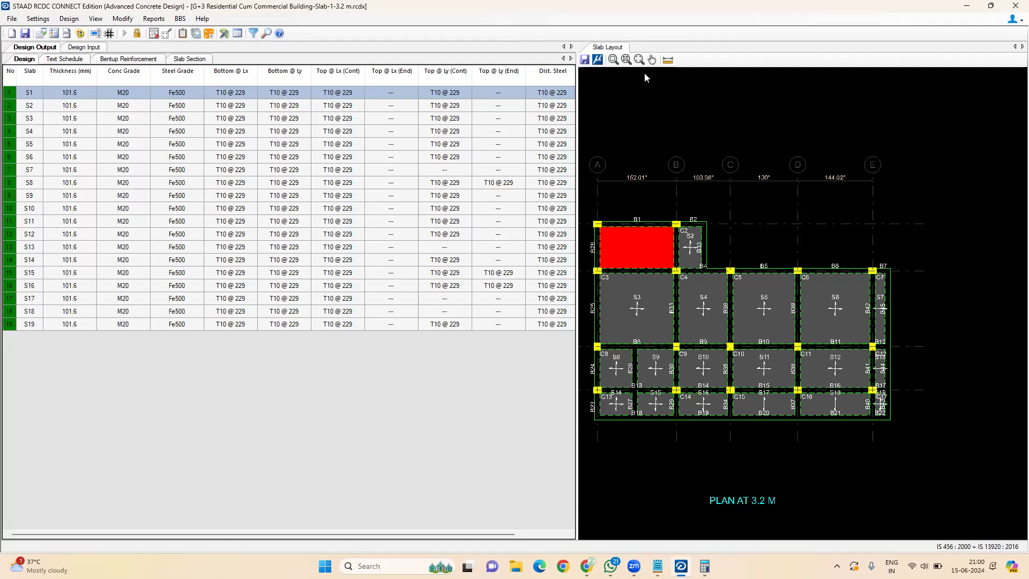
Switch to the Slab Design spreadsheet in Google Sheets and open its One Way Slab sheet.
key("alt+Tab")
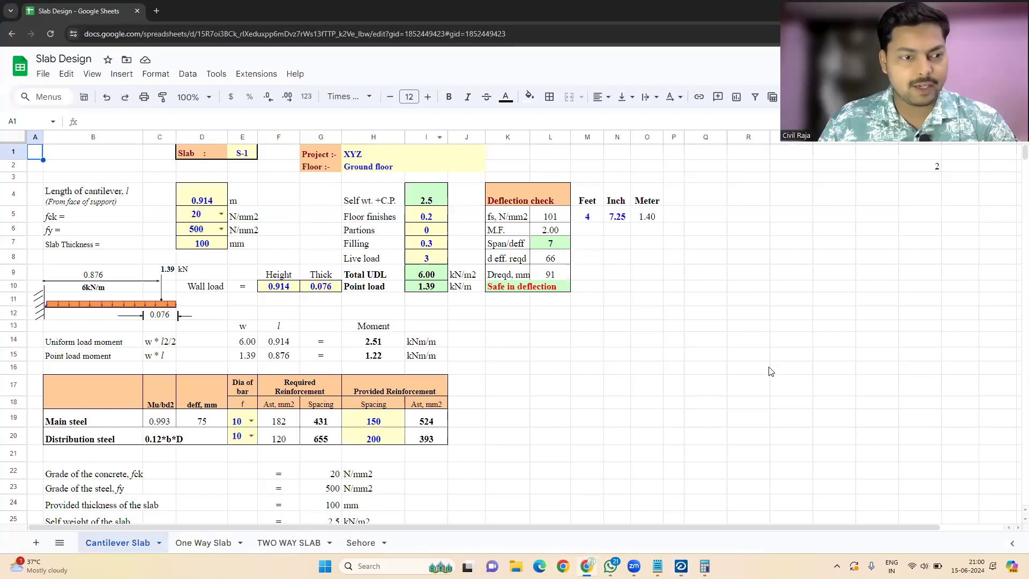
mouse_move(610, 567)
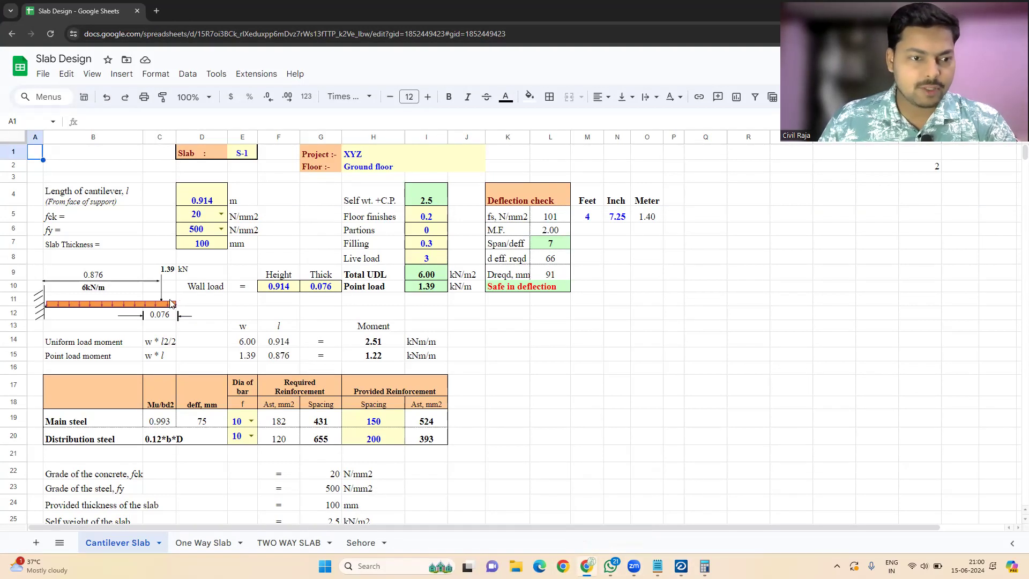
left_click(202, 543)
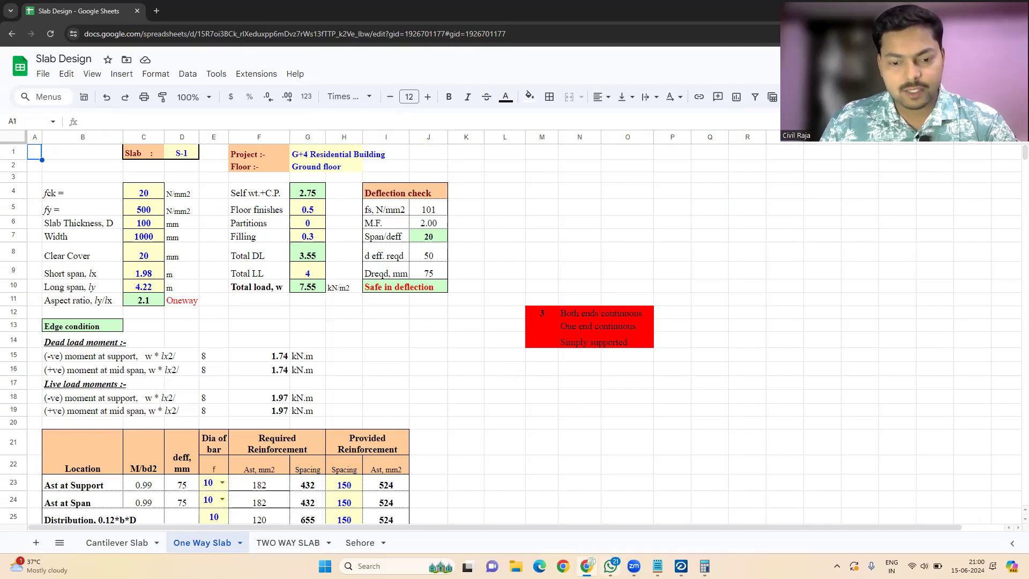
Switch back to STAAD RCDC, display the slab design input data and select slab S3 on the plan.
mouse_move(682, 567)
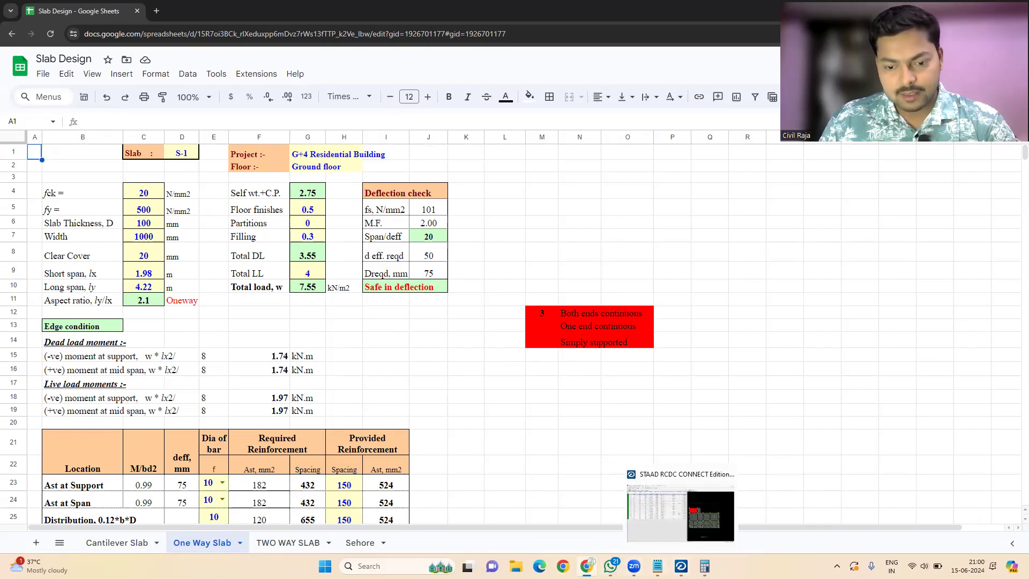
left_click(680, 513)
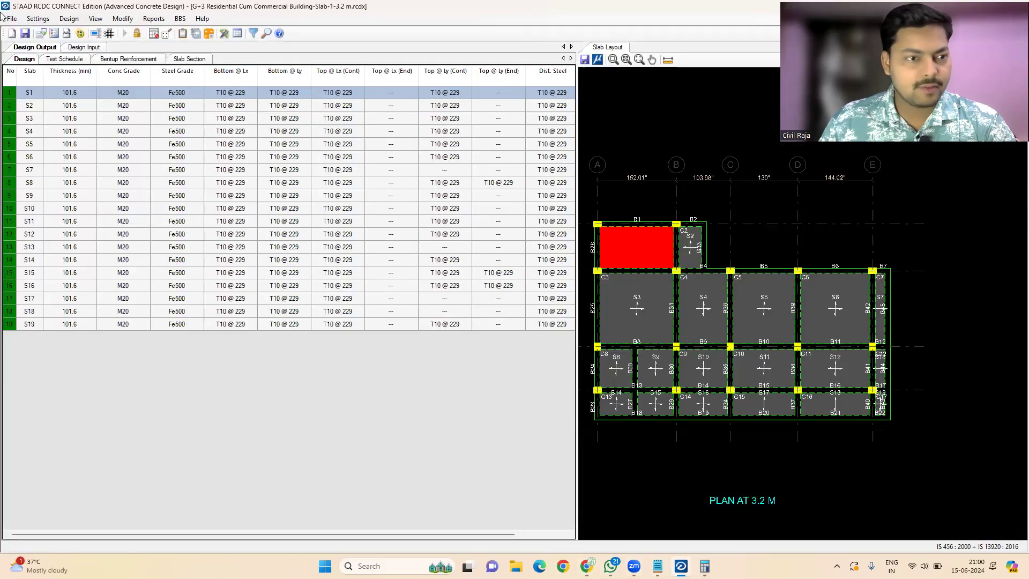
left_click(84, 47)
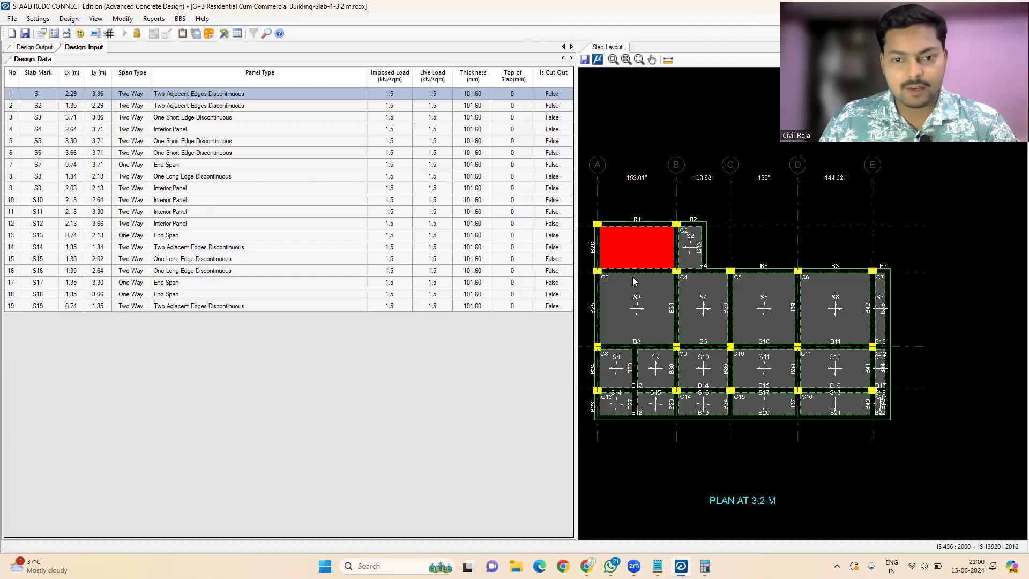
left_click(641, 310)
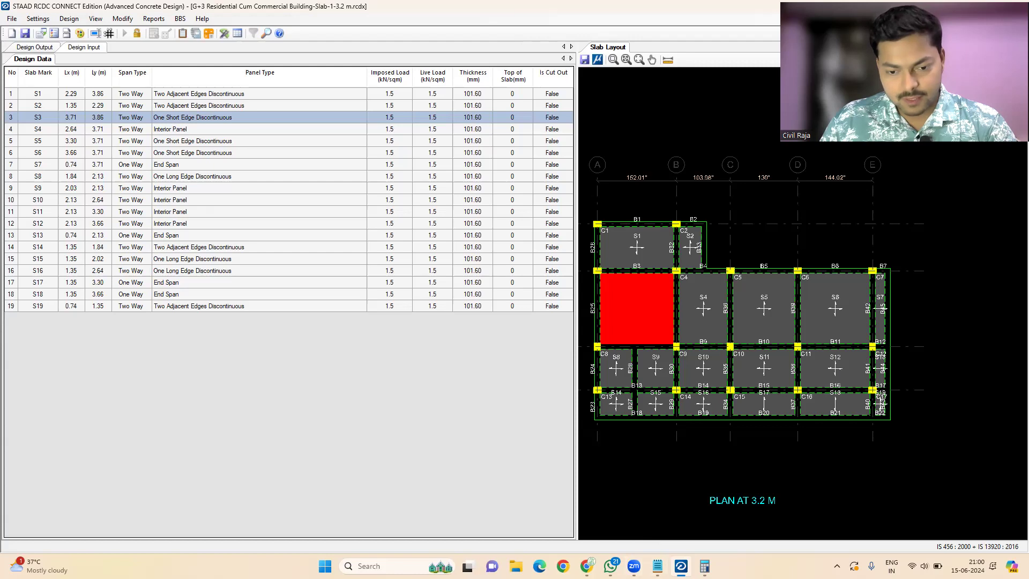
Switch to the Slab Design spreadsheet and enter slab S3's spans on the One Way Slab sheet: short span 3.71 m, long span 3.86 m.
key("alt+Tab")
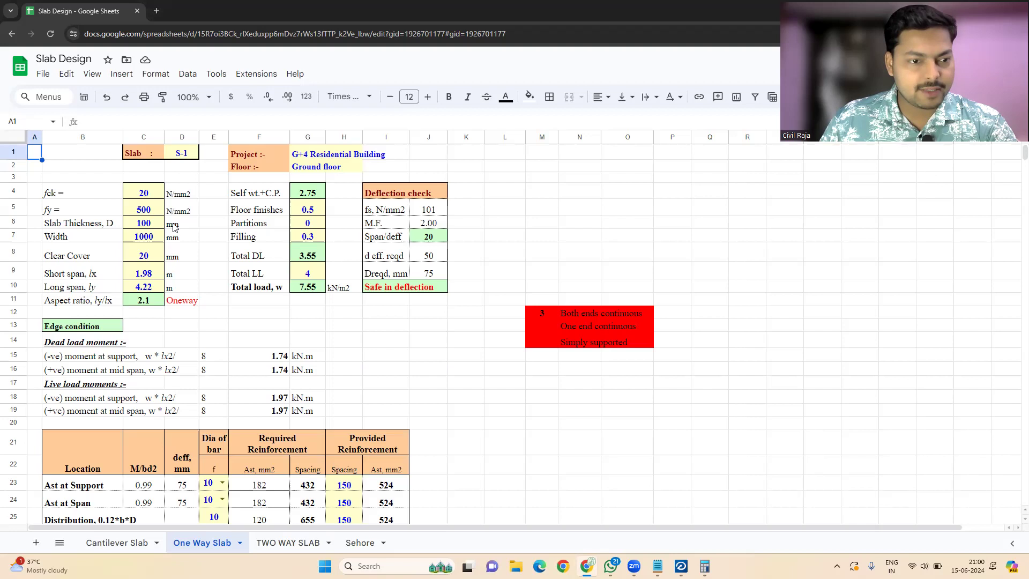
left_click(152, 242)
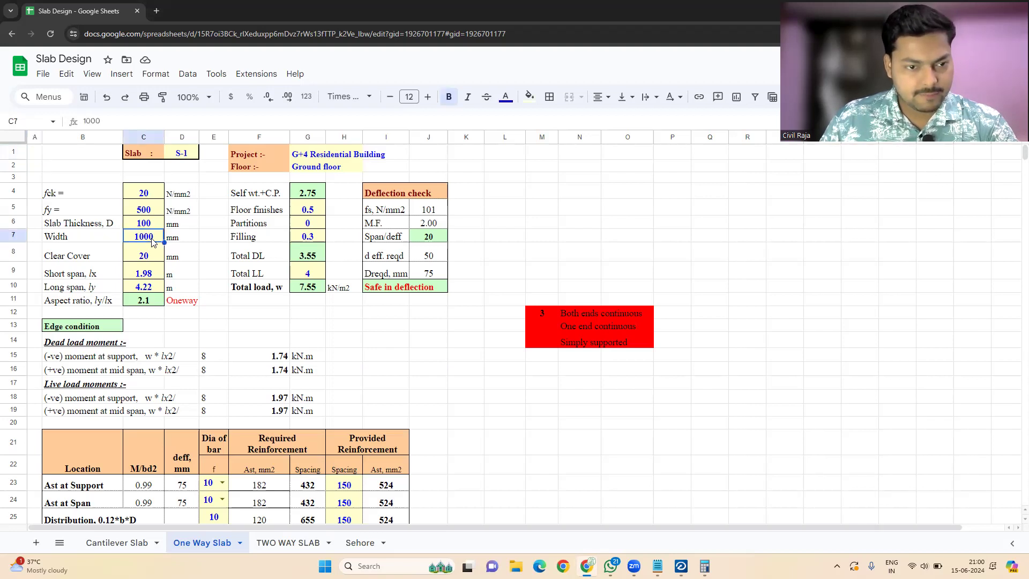
left_click(209, 268)
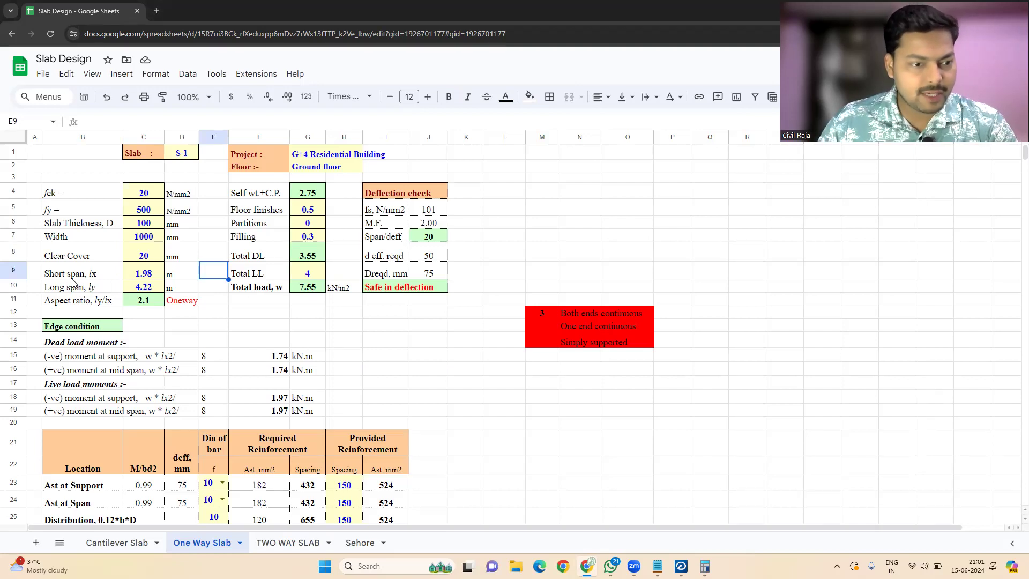
left_click(146, 278)
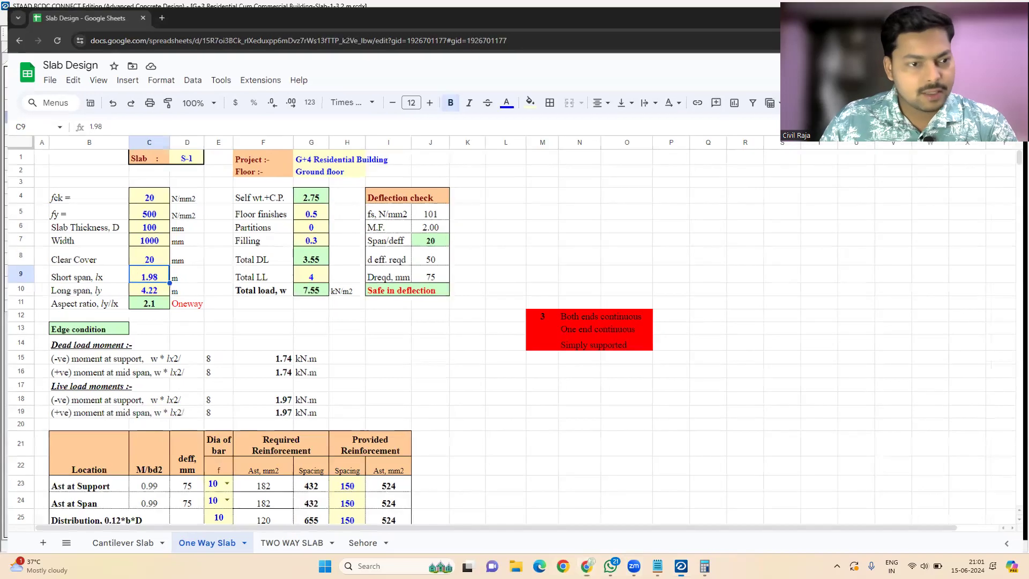
key("alt+Tab")
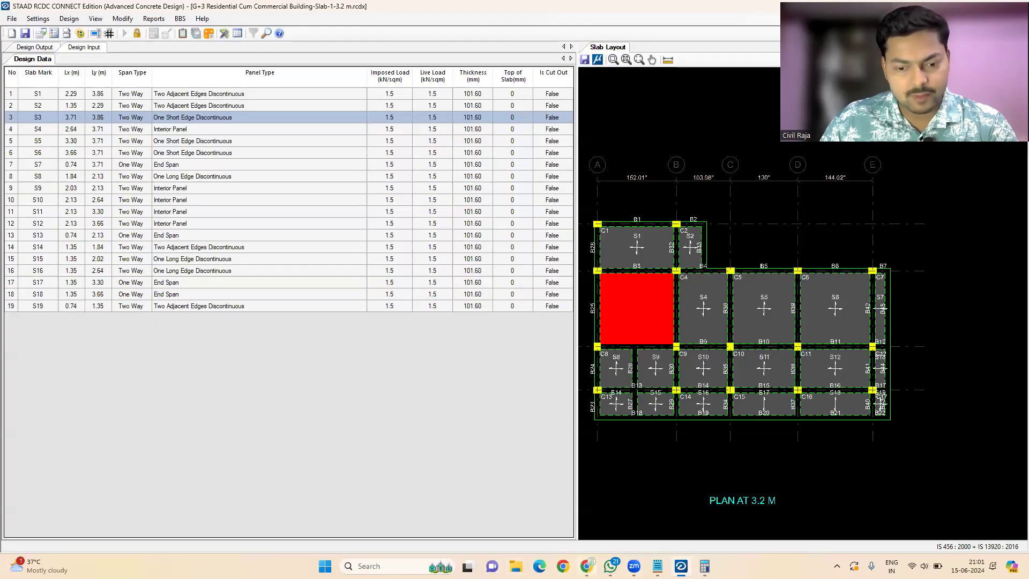
left_click(587, 566)
type("3.71")
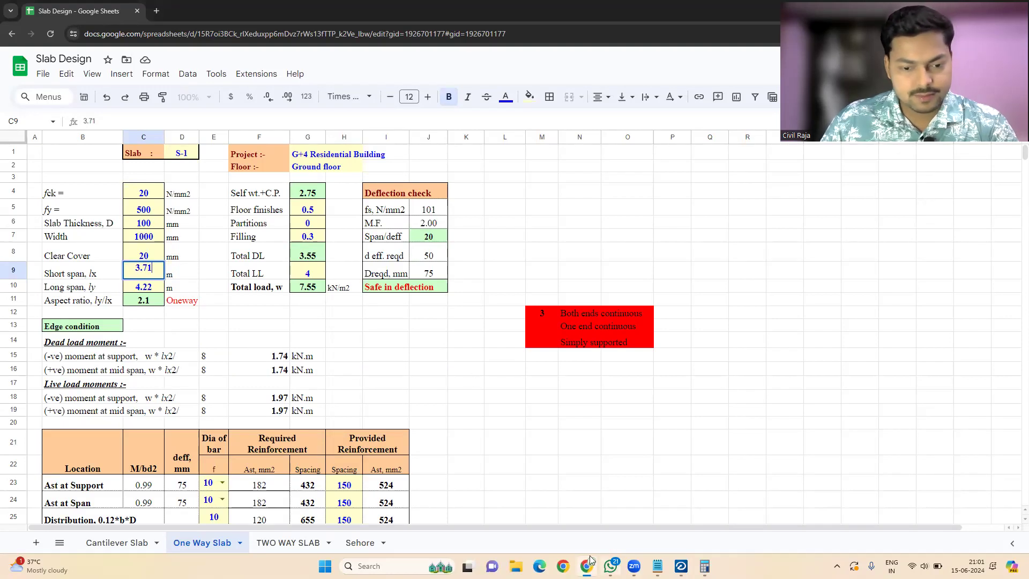
left_click(588, 565)
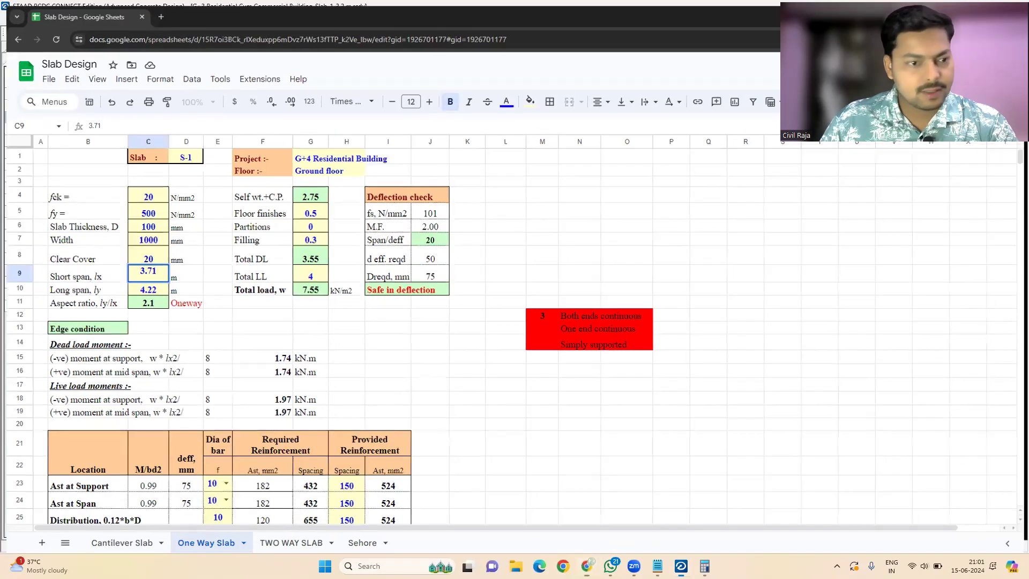
left_click(587, 566)
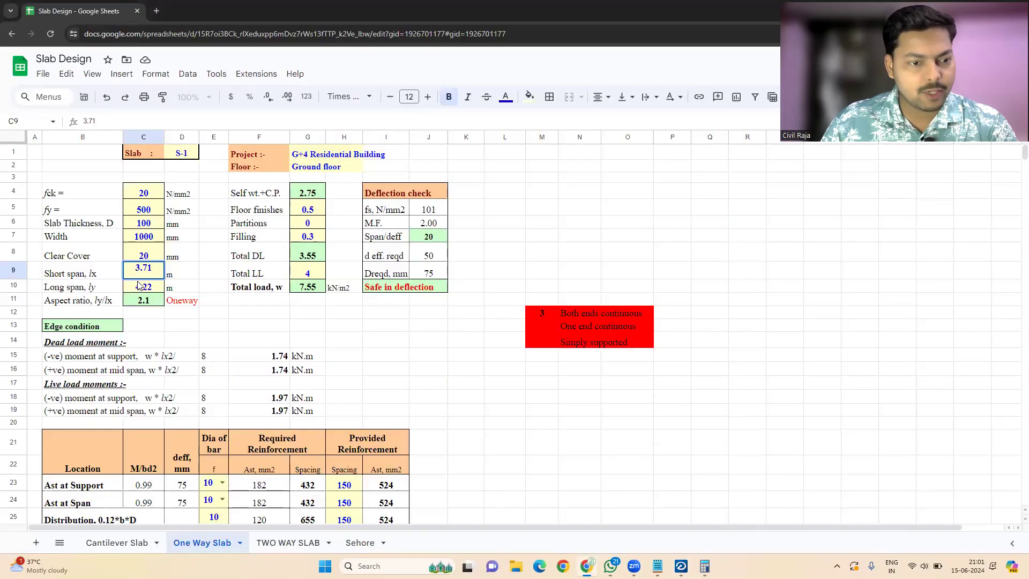
left_click(139, 286)
type("3.86")
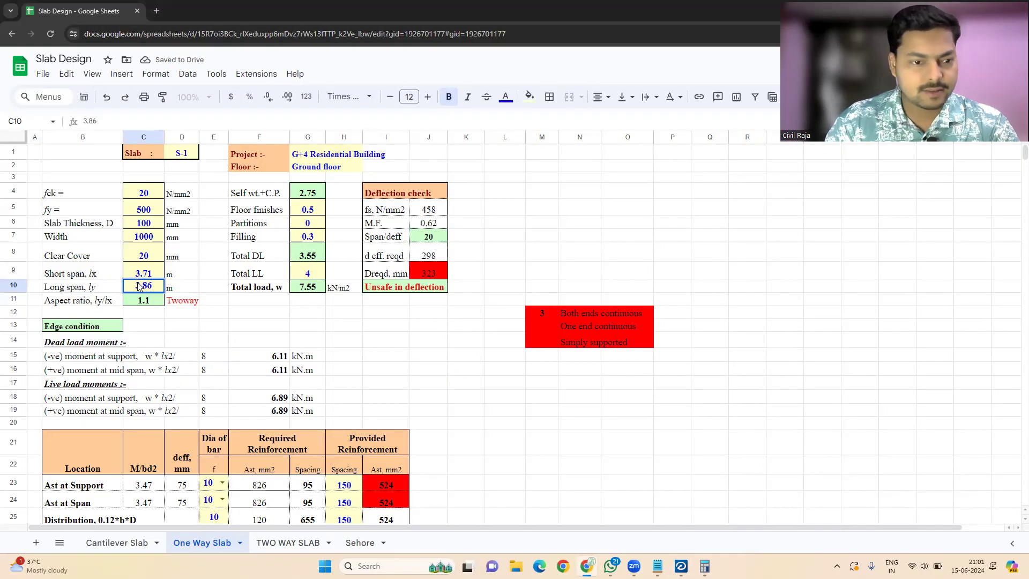
key("Return")
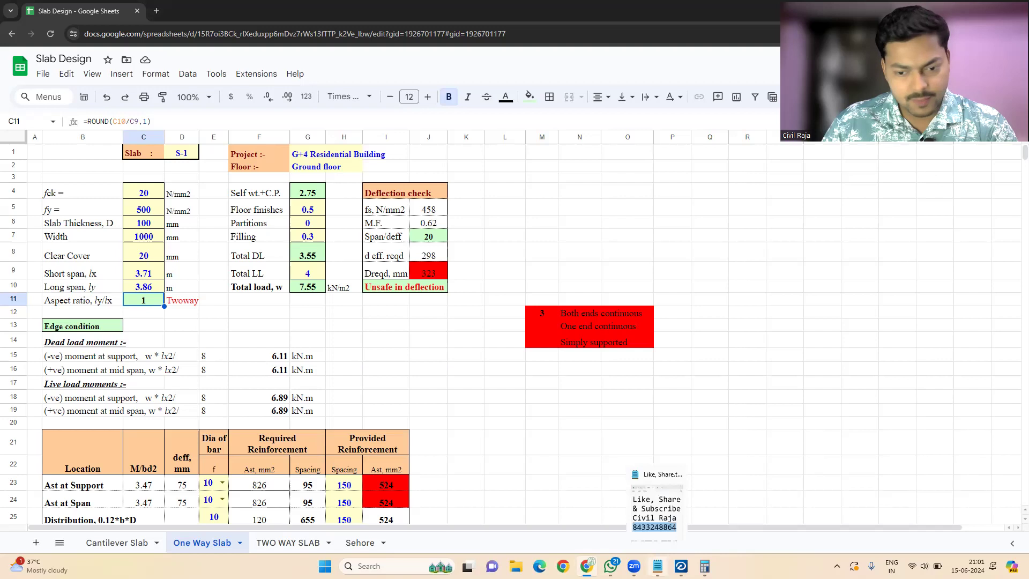
Switch to STAAD RCDC and look up the one-way slabs S7 and S13 in the design input data.
left_click(681, 566)
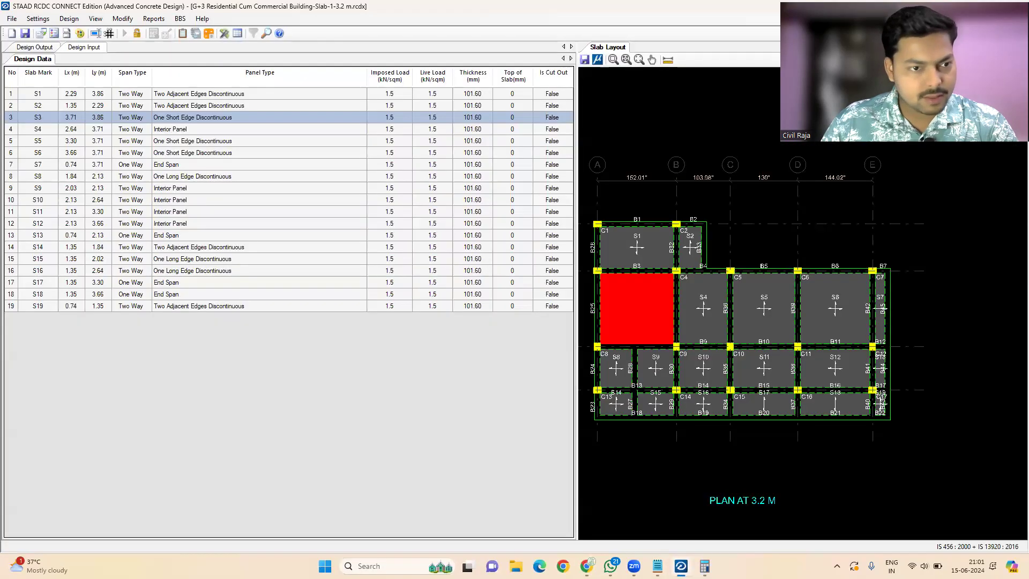
left_click(131, 167)
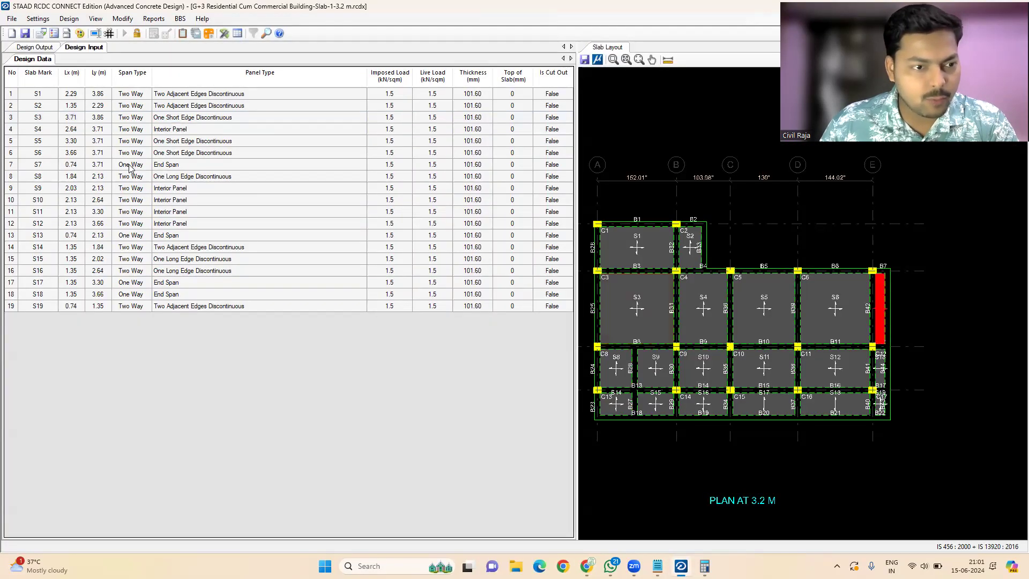
left_click(137, 236)
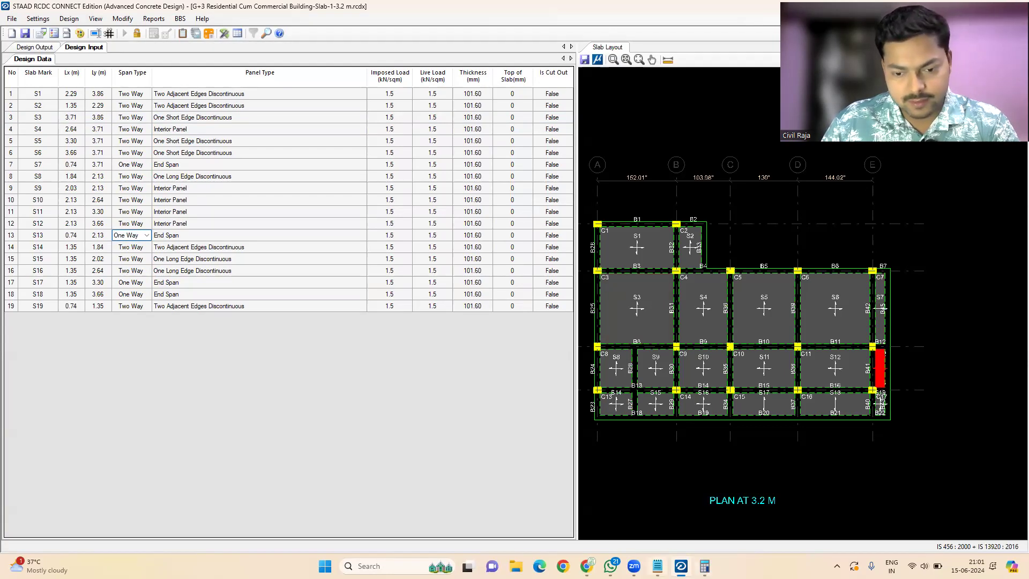
Switch back to the Slab Design spreadsheet and set the short span to 0.74 m and the long span to 2.13 m.
key("alt+Tab")
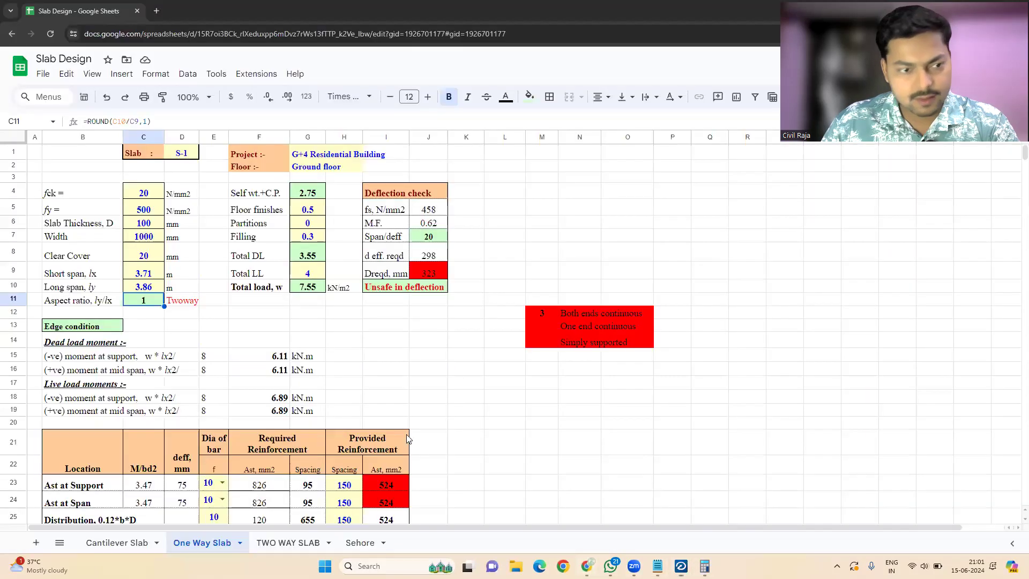
left_click(143, 276)
type("0.74")
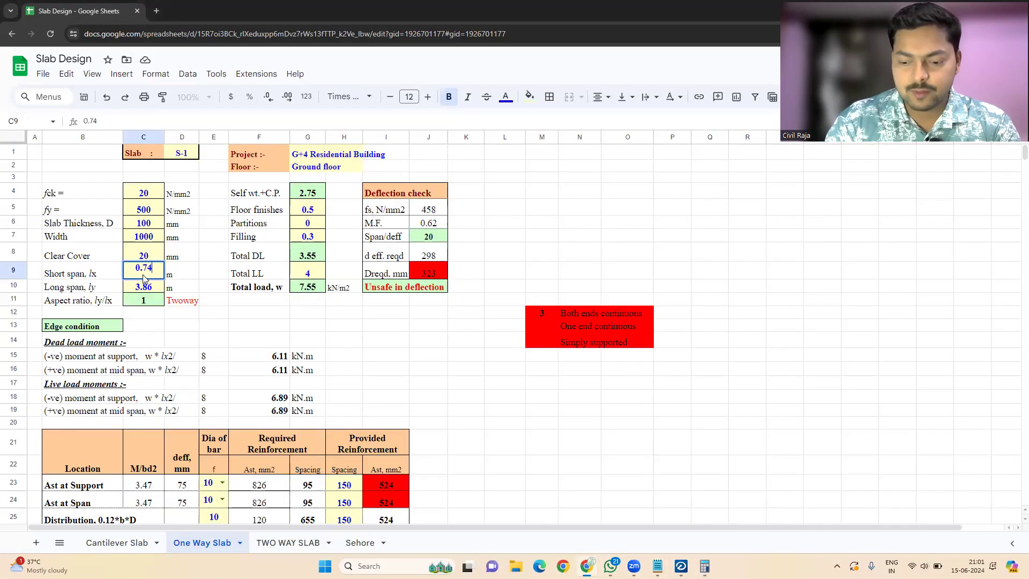
key("Return")
type("2.13")
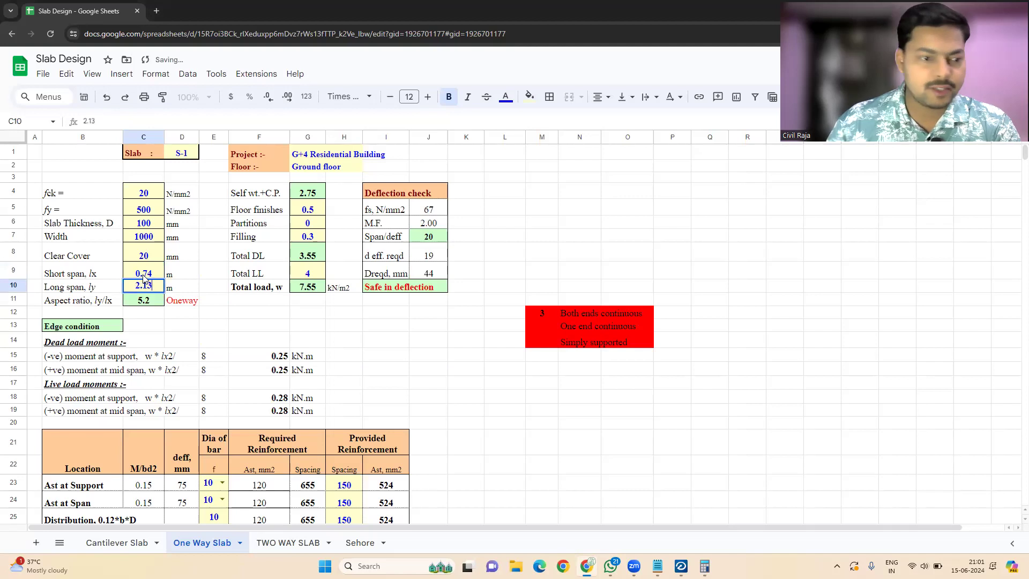
left_click(271, 327)
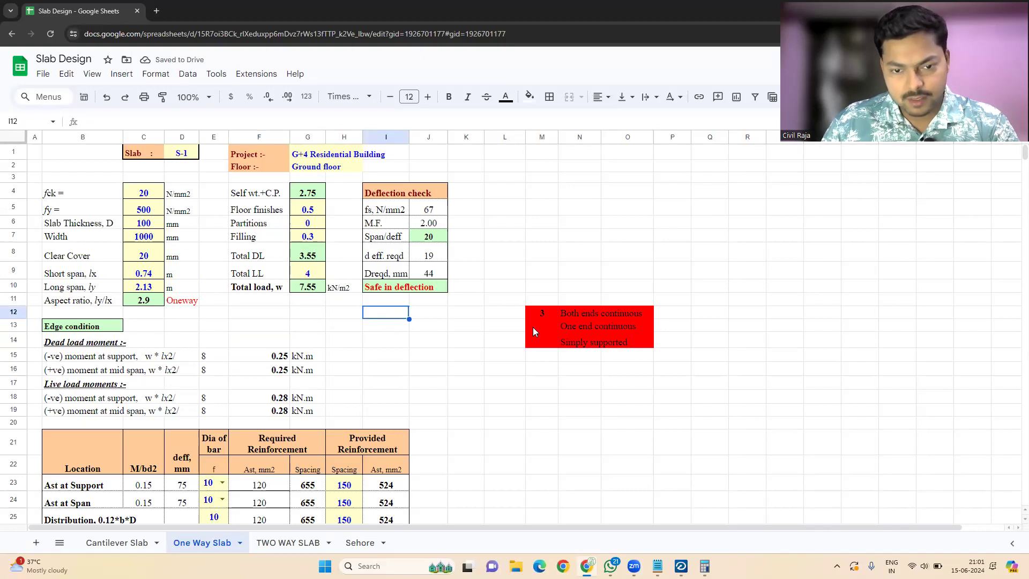
Examine the list of end continuity options, the edge condition cell and the reinforcement table on the One Way Slab sheet.
left_click(598, 337)
left_click(570, 323)
left_click(543, 314)
left_click(570, 315)
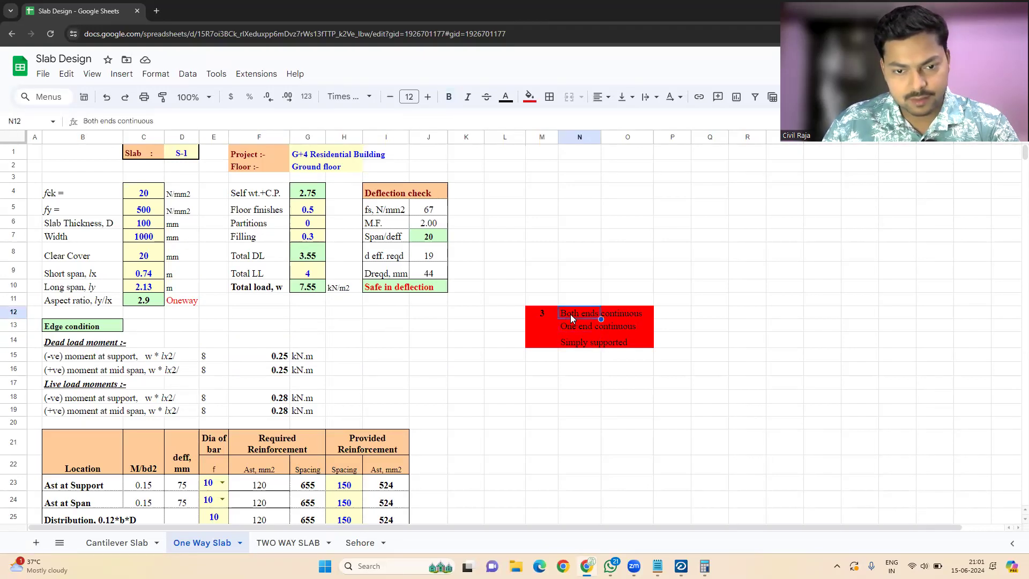
left_click(575, 328)
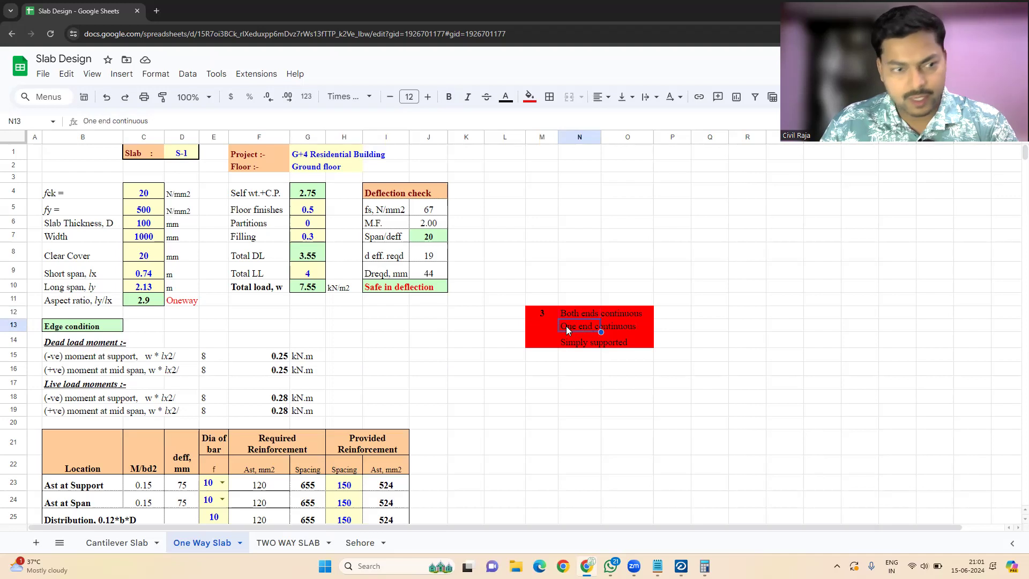
left_click(467, 327)
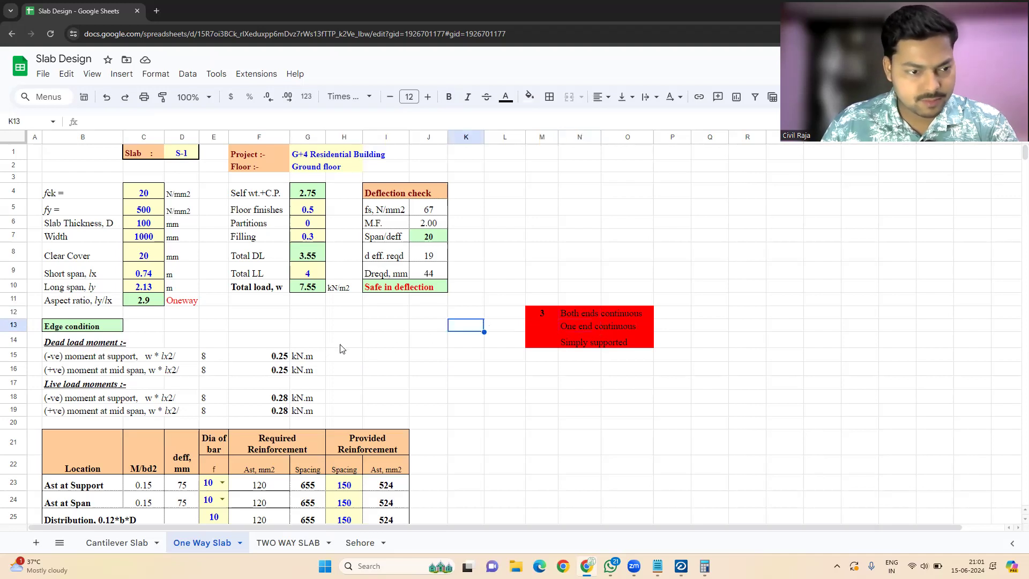
left_click(369, 343)
scroll(439, 384, "down", 3)
scroll(439, 383, "up", 3)
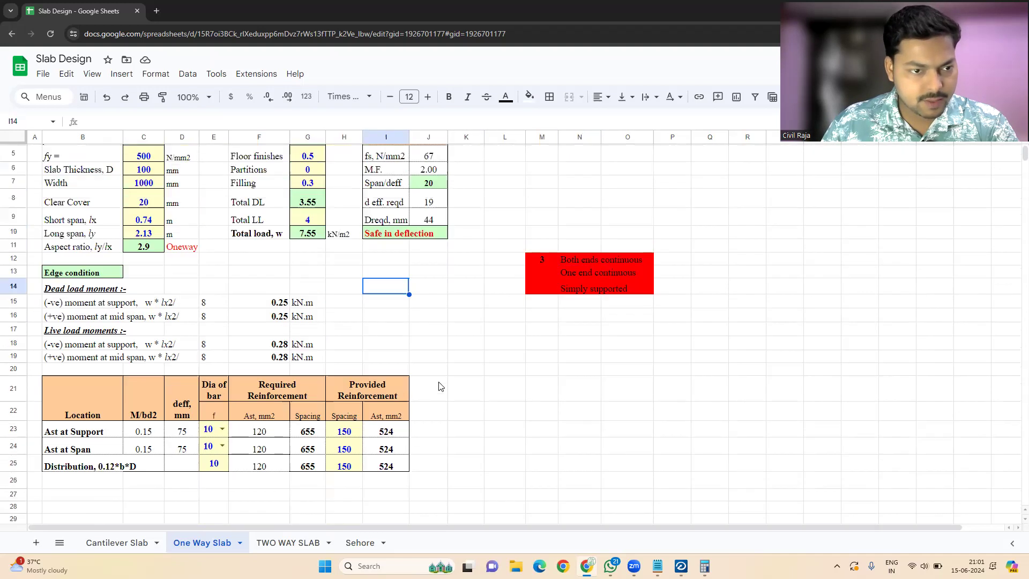
left_click(143, 326)
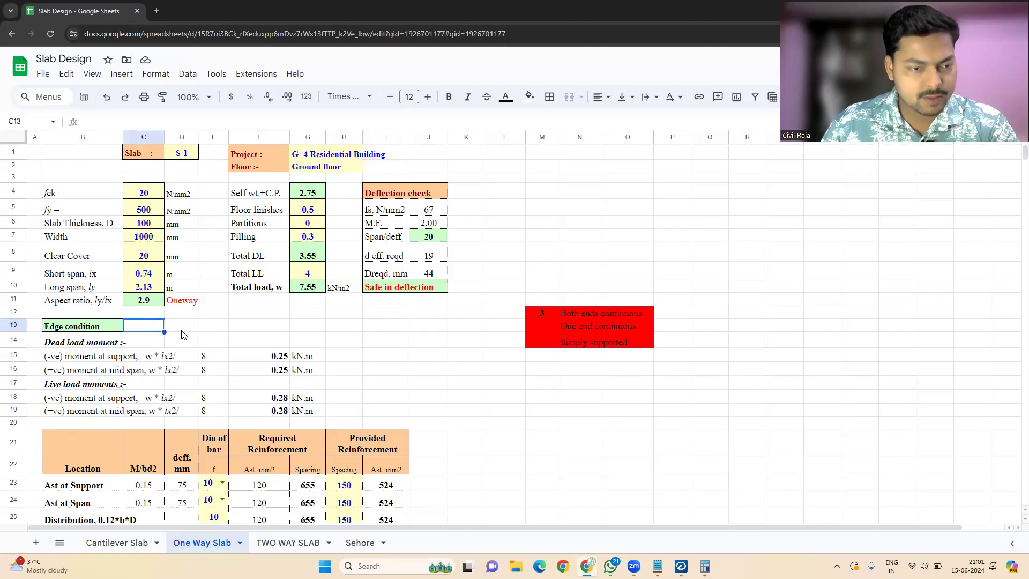
left_click(482, 400)
Select the provided spacing for the support reinforcement and open Calculator.
scroll(438, 373, "down", 3)
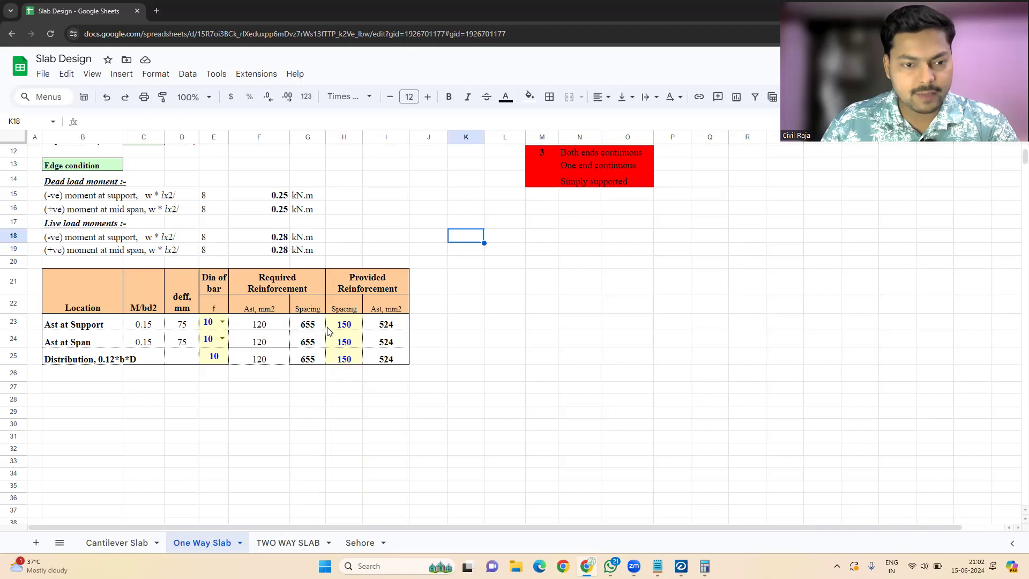
left_click(356, 326)
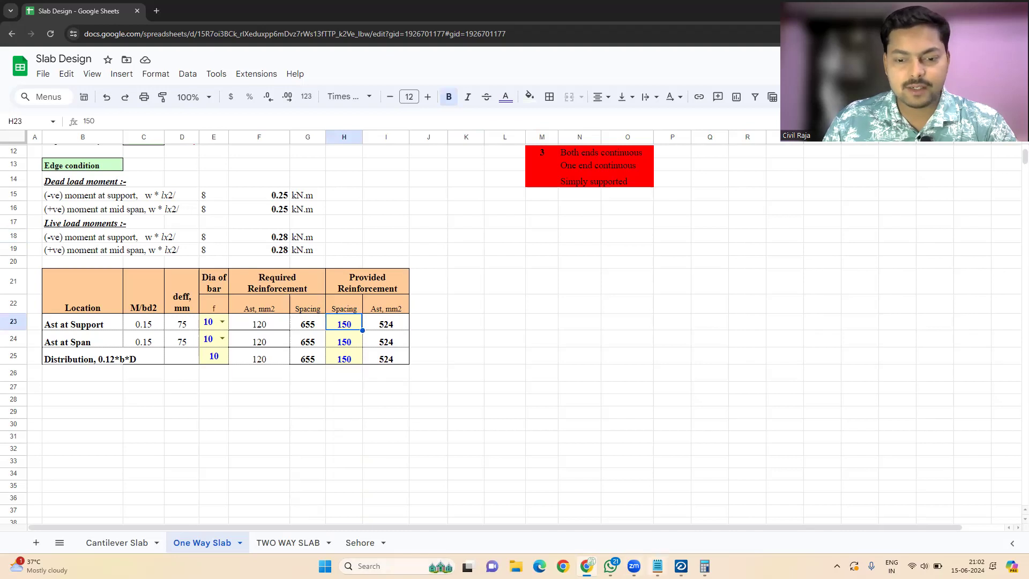
left_click(658, 566)
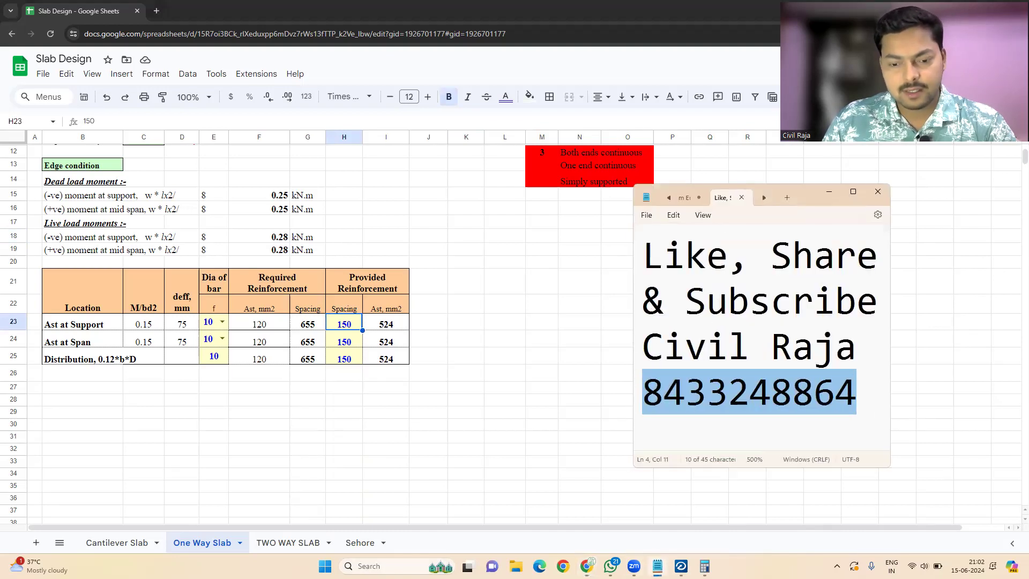
left_click(658, 566)
left_click(705, 567)
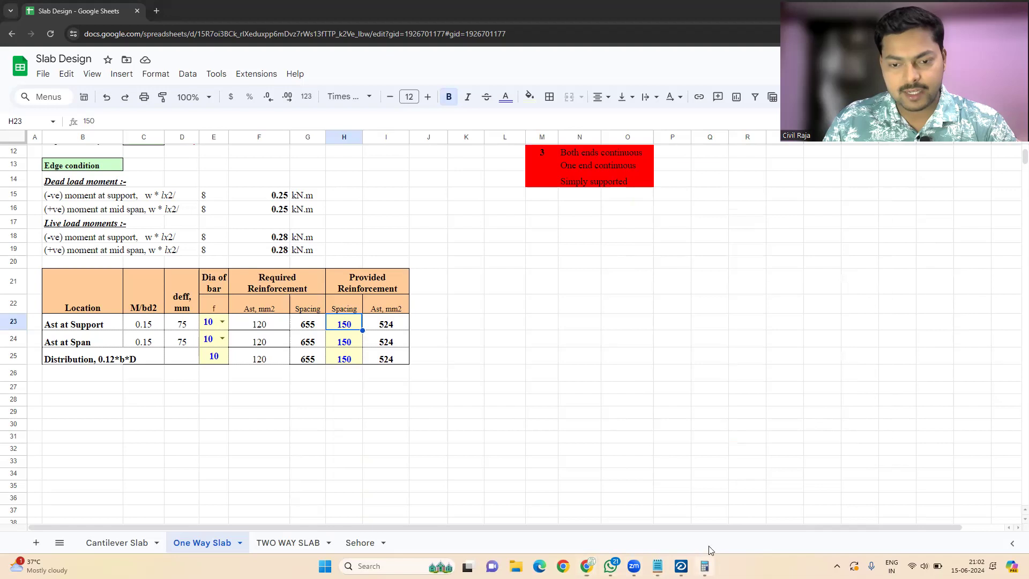
left_click(698, 310)
left_click(664, 329)
left_click(697, 251)
left_click(698, 309)
left_click(722, 309)
left_click(665, 349)
left_click(664, 333)
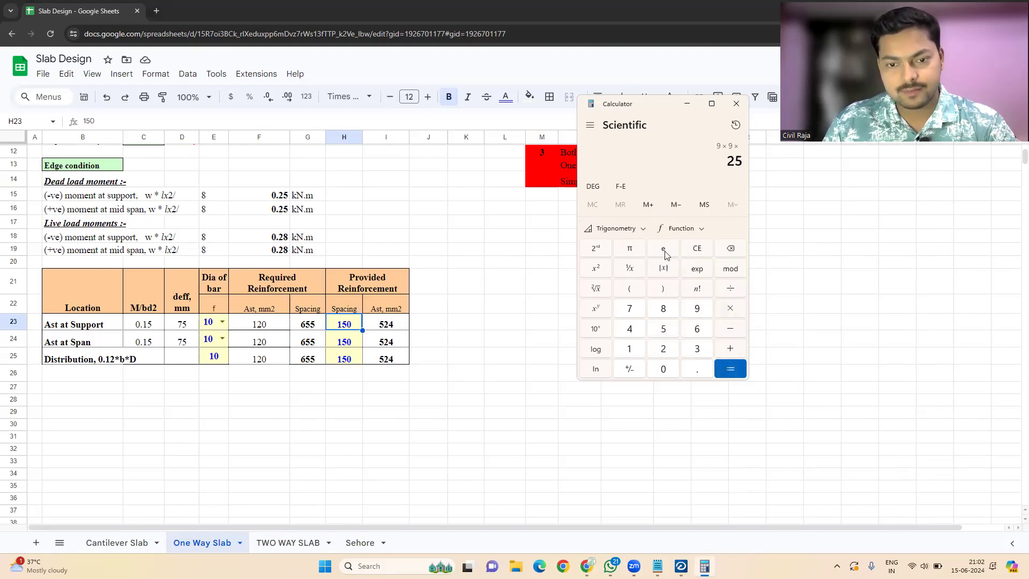
left_click(697, 252)
left_click(697, 251)
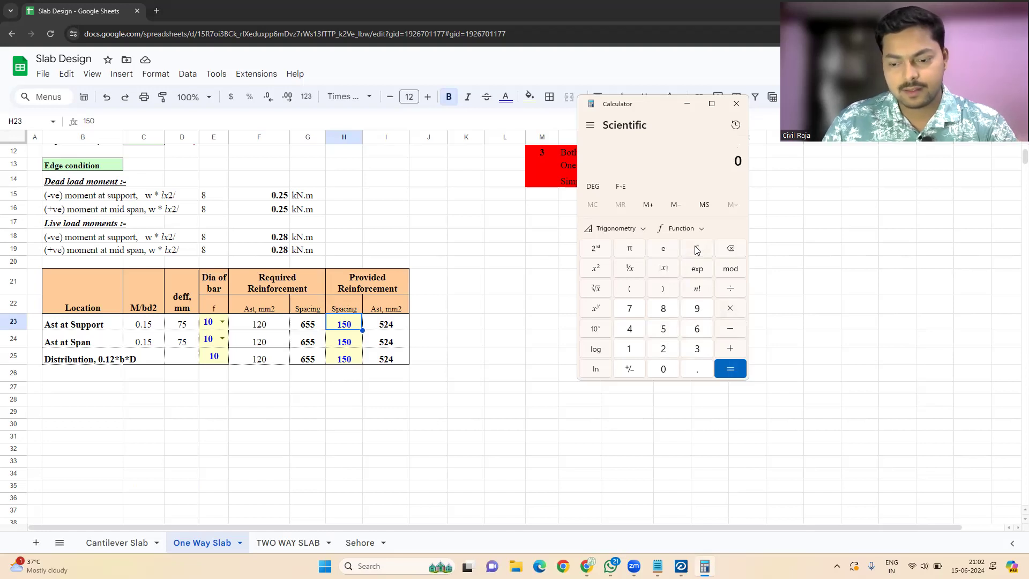
Calculate 9 × 25 and set the provided spacing of the support reinforcement to 225.
type("9*25")
key("Return")
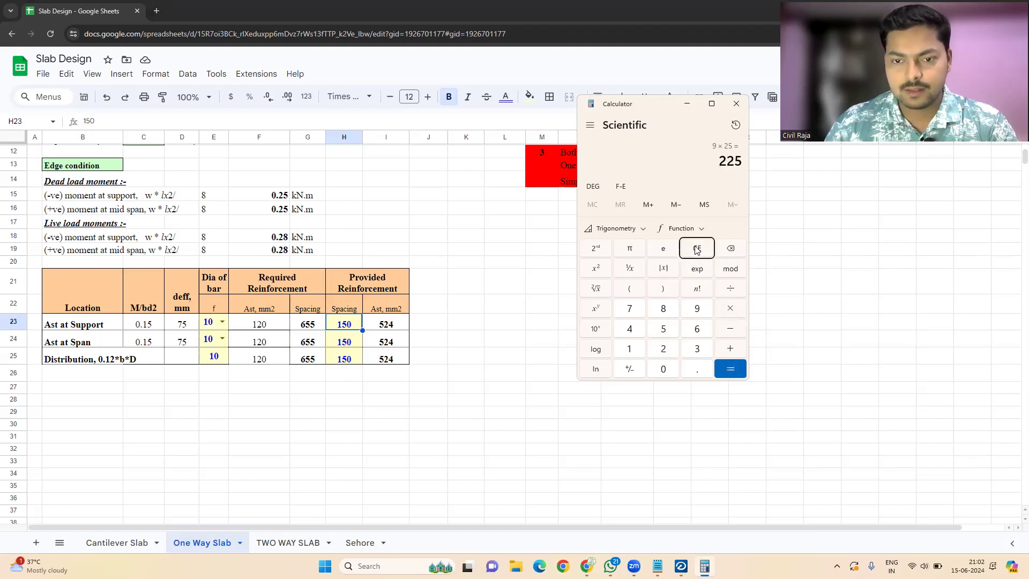
left_click(349, 327)
type("225")
key("Return")
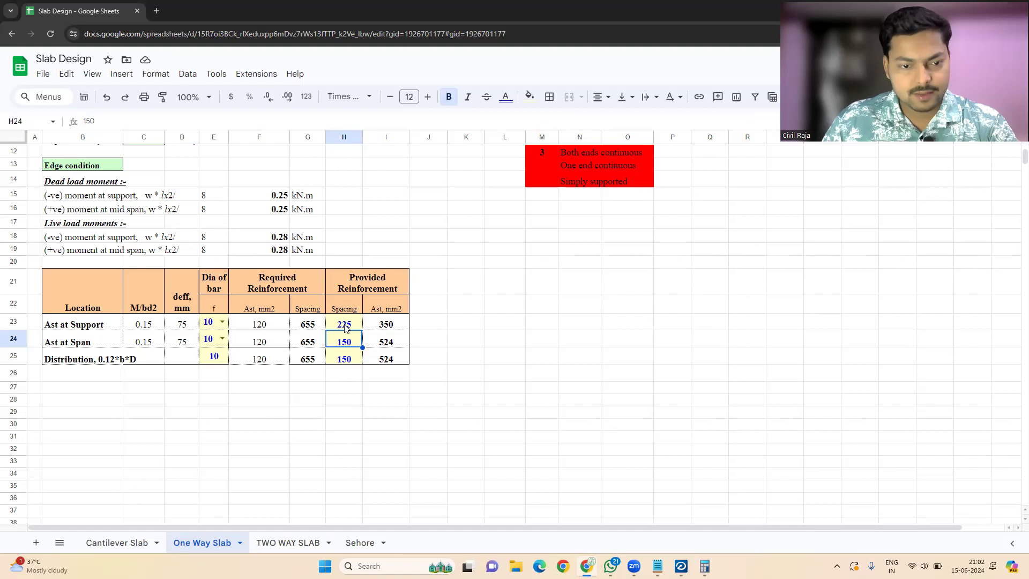
Set the provided spacing of the span and distribution reinforcement to 225 each, and check the deflection results.
type("25")
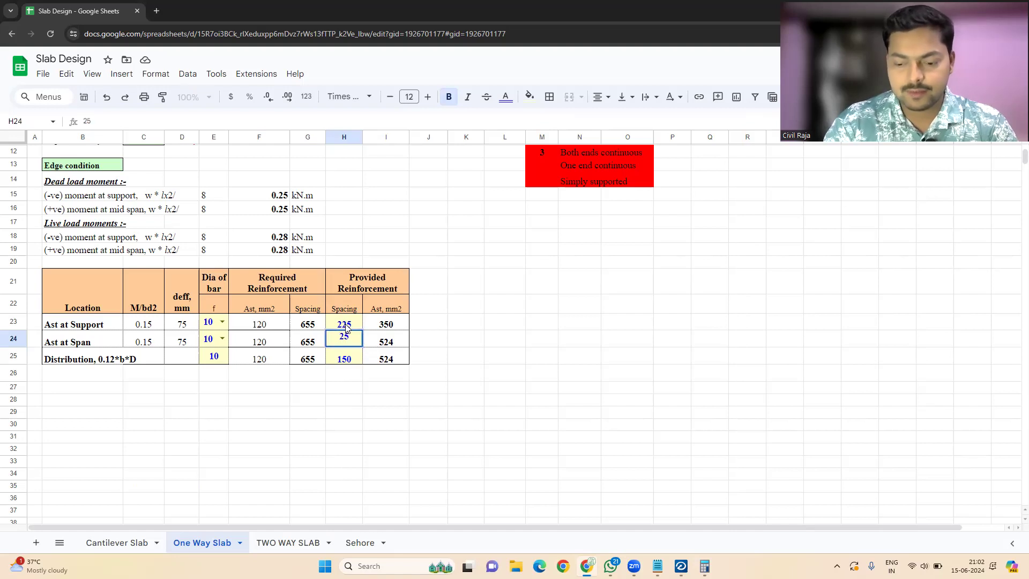
type("25")
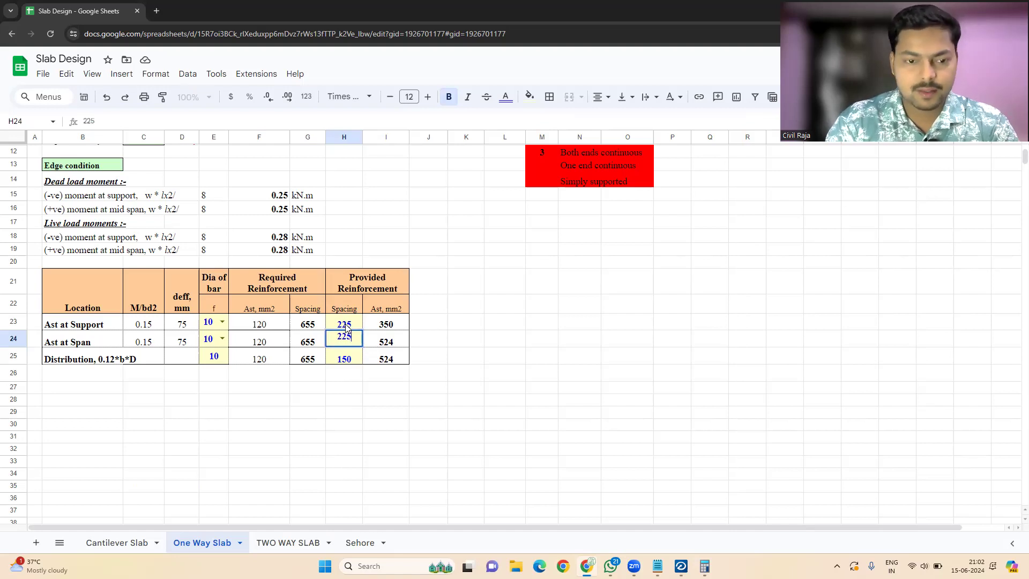
key("Return")
type("225")
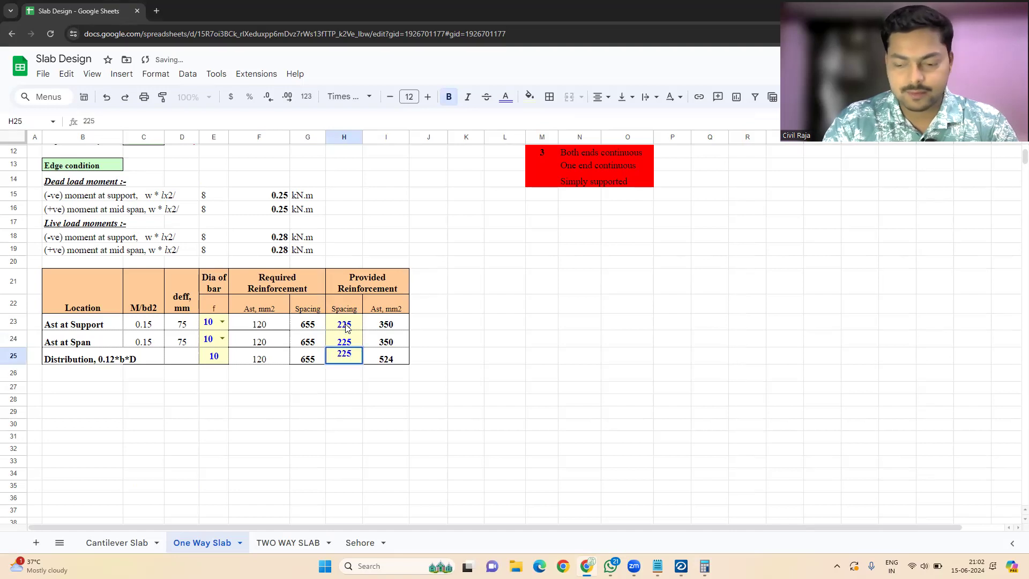
key("Return")
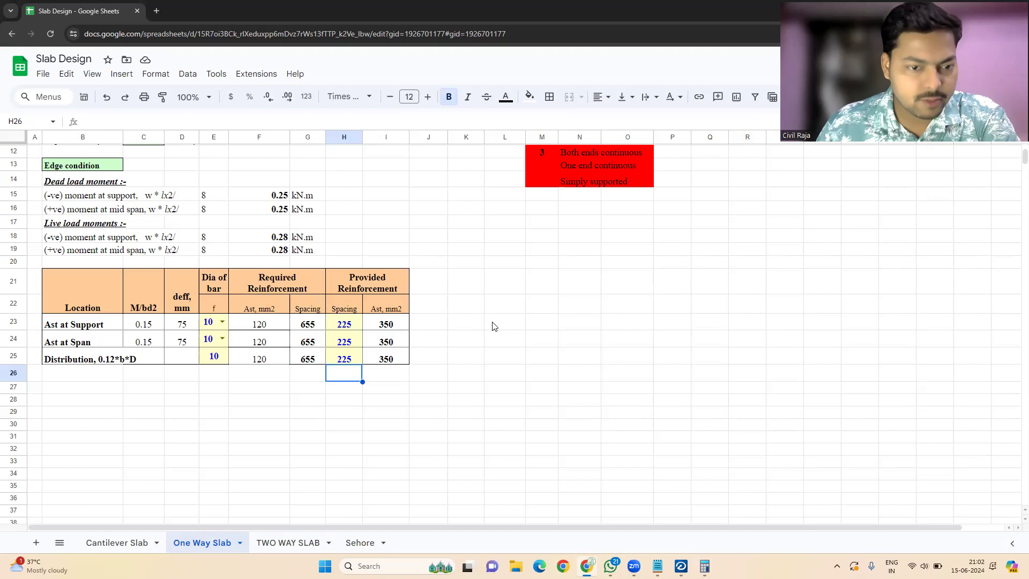
scroll(466, 357, "up", 3)
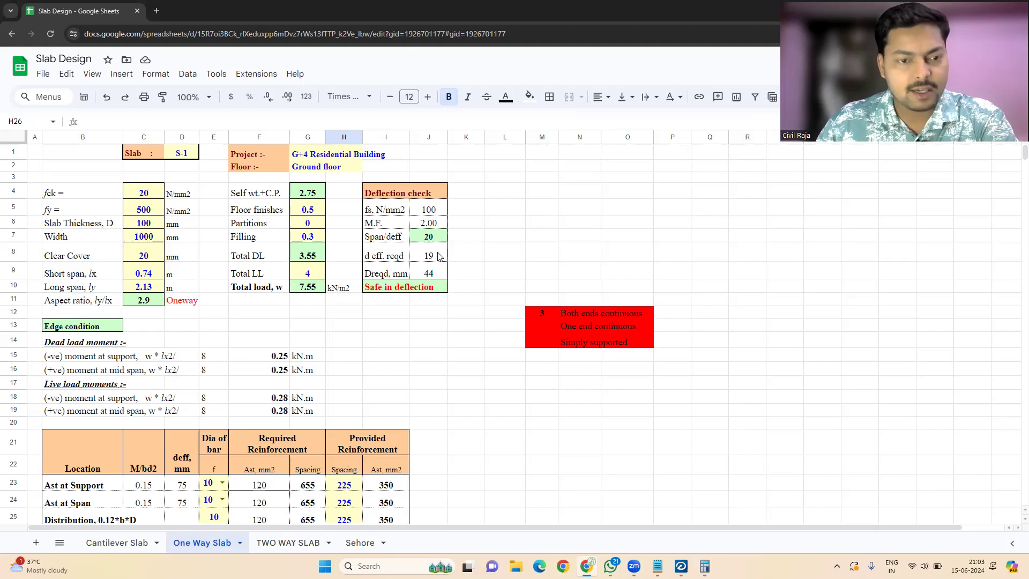
Open the TWO WAY SLAB sheet, look up slab S3's spans in the STAAD RCDC design data, and return to the spreadsheet.
left_click(288, 543)
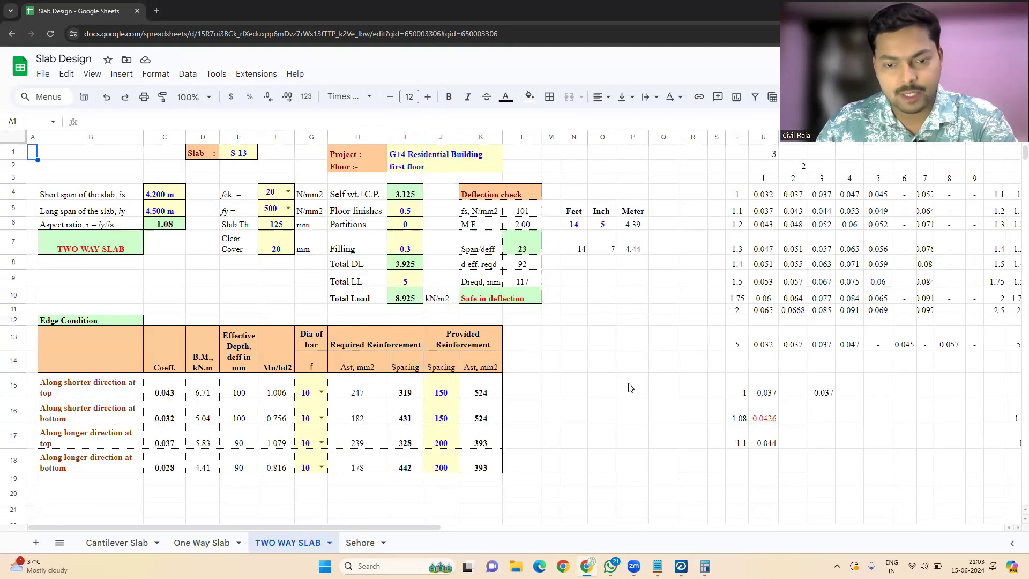
left_click(681, 566)
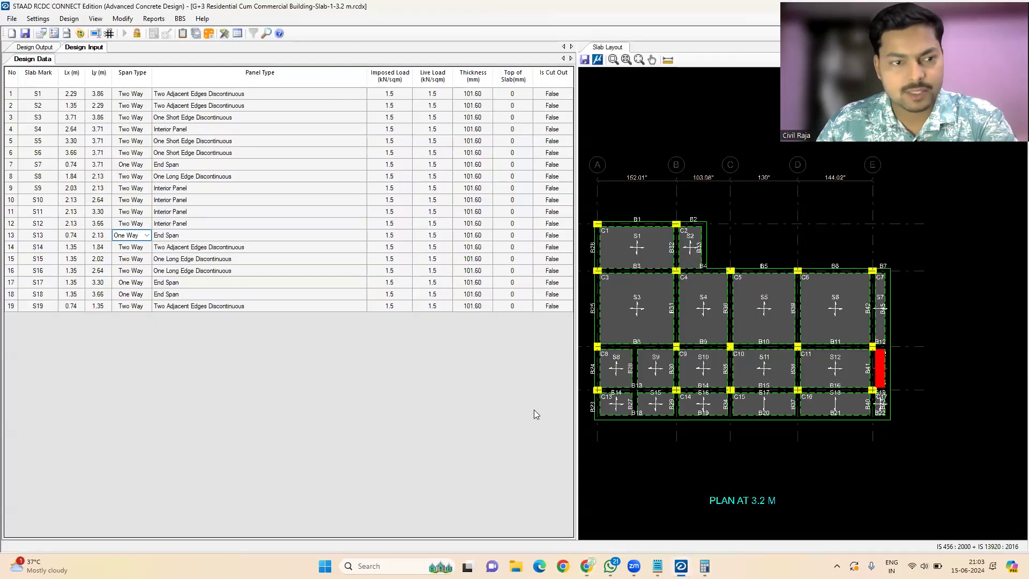
left_click(622, 314)
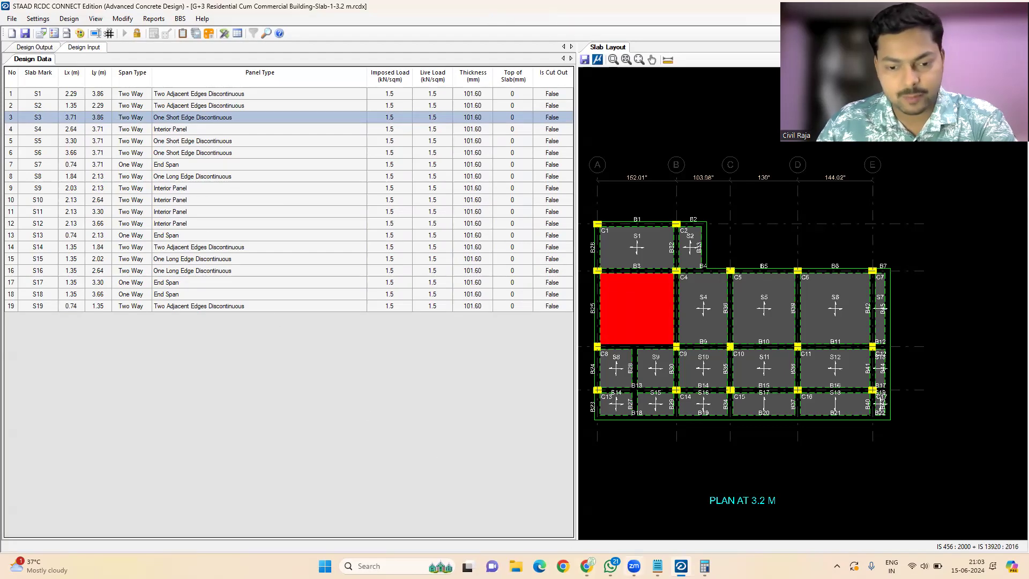
mouse_move(634, 566)
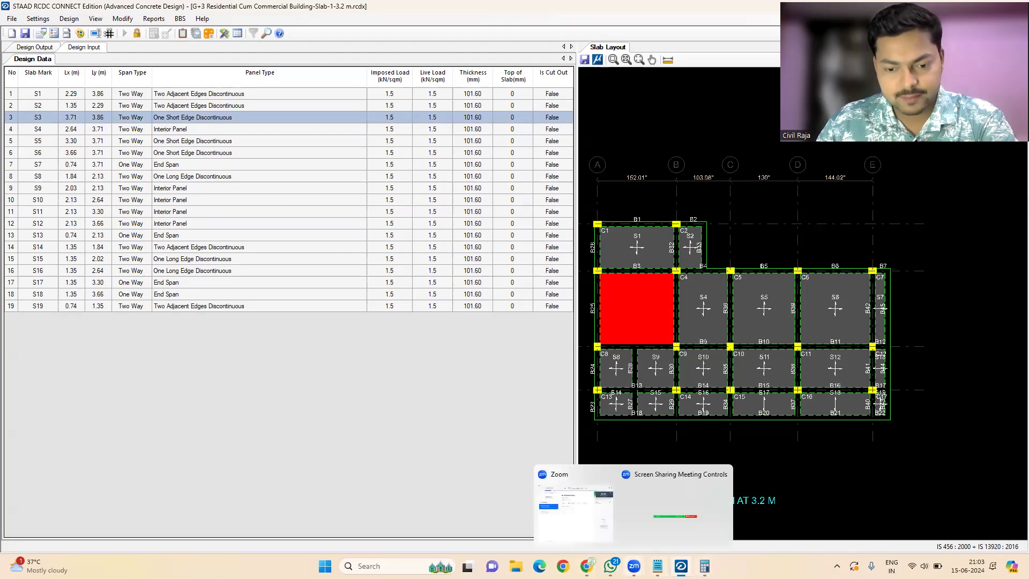
mouse_move(587, 566)
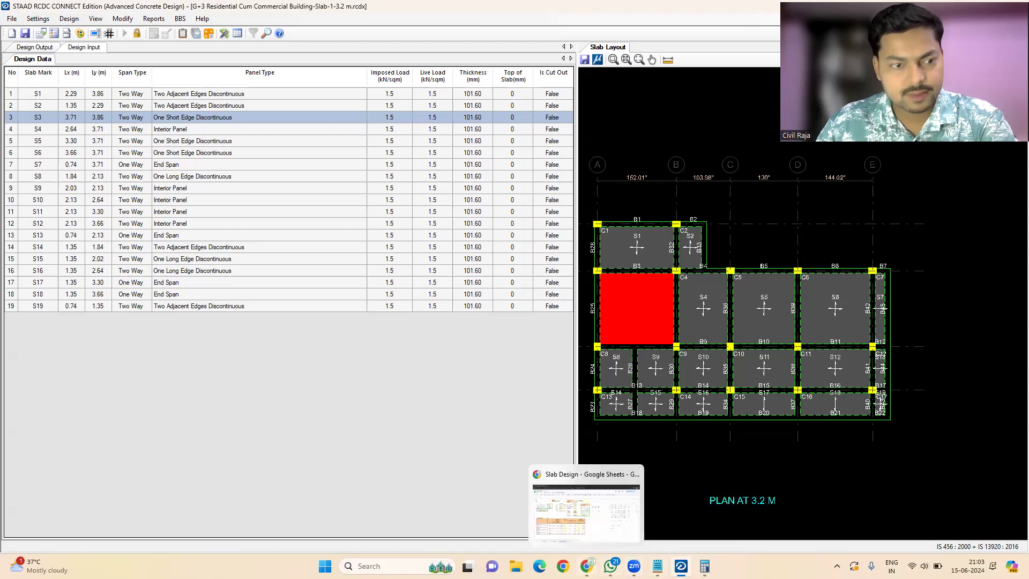
left_click(586, 509)
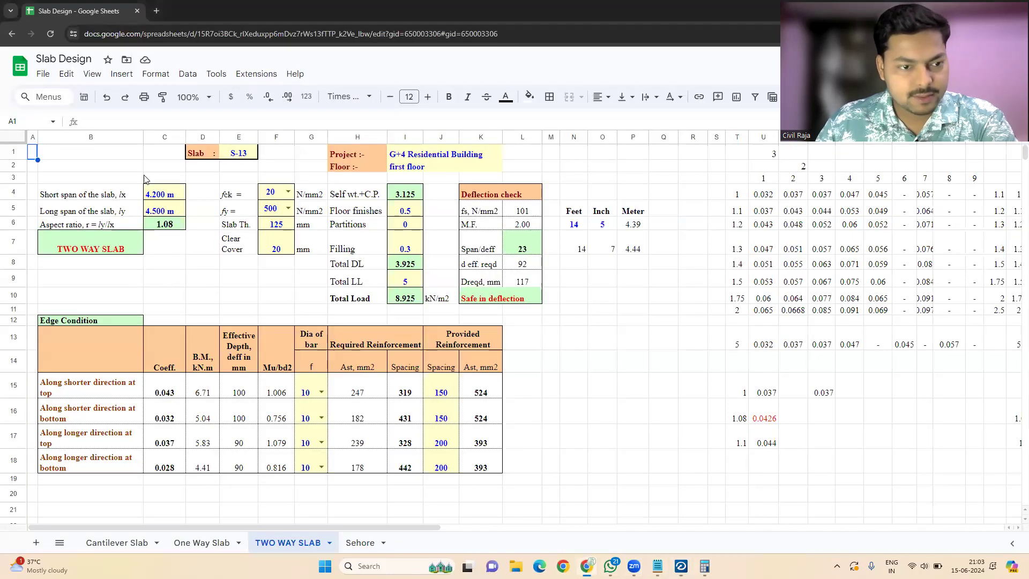
Set the slab's short span to 3.71 m and its long span to 3.86 m on the TWO WAY SLAB sheet.
left_click(156, 194)
type("3.71")
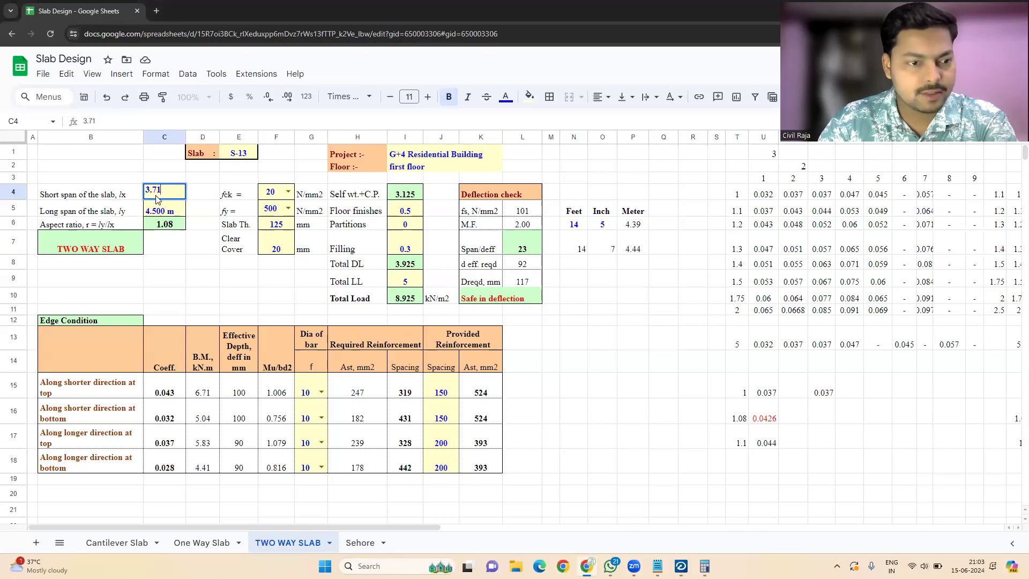
key("Return")
type("3.86")
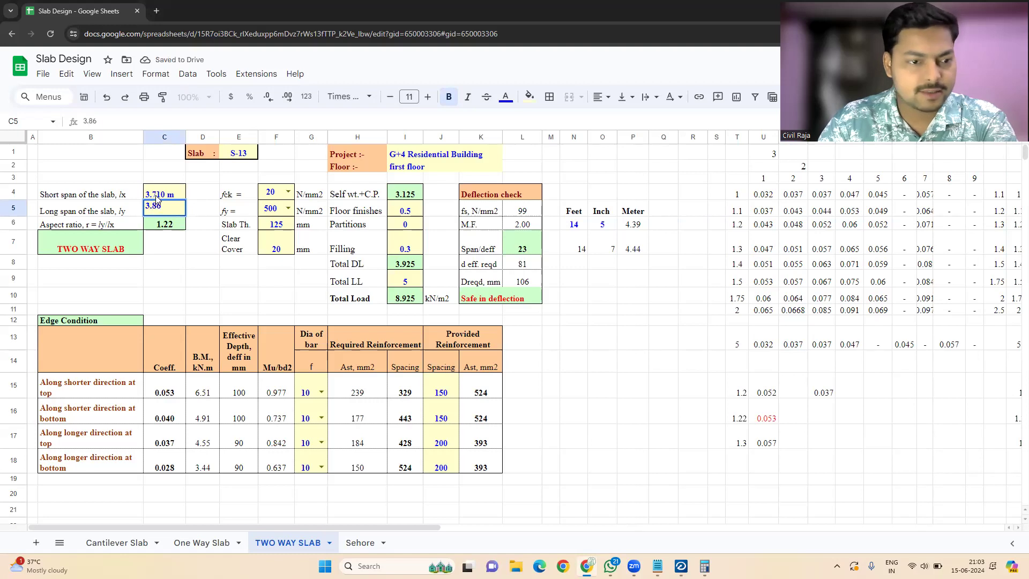
key("Return")
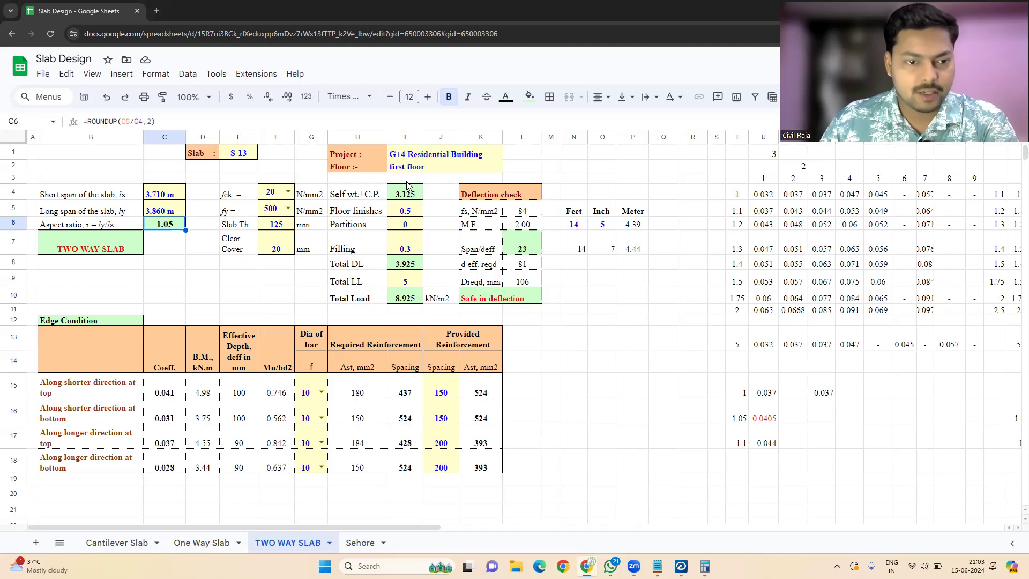
Set the two-way slab's thickness to 100 mm.
left_click(276, 228)
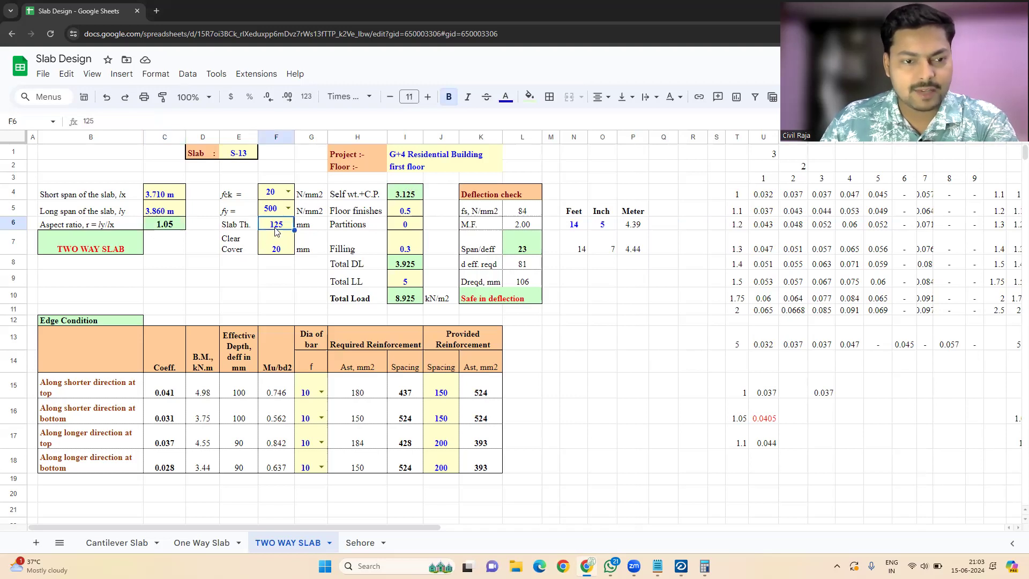
type("100")
key("Return")
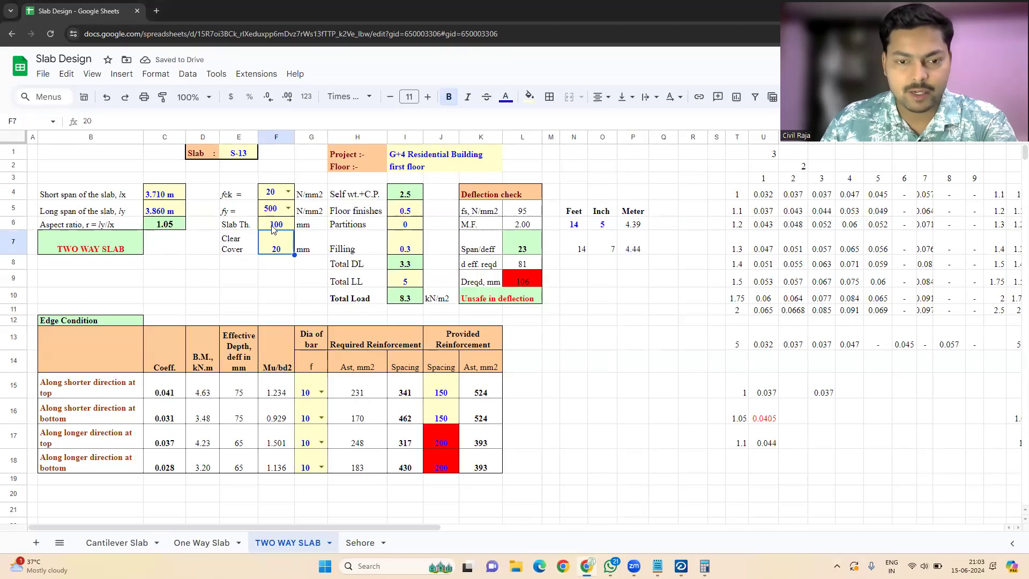
Set the floor finishes and filling loads to 0 and the total live load to 2 kN/m2.
left_click(401, 213)
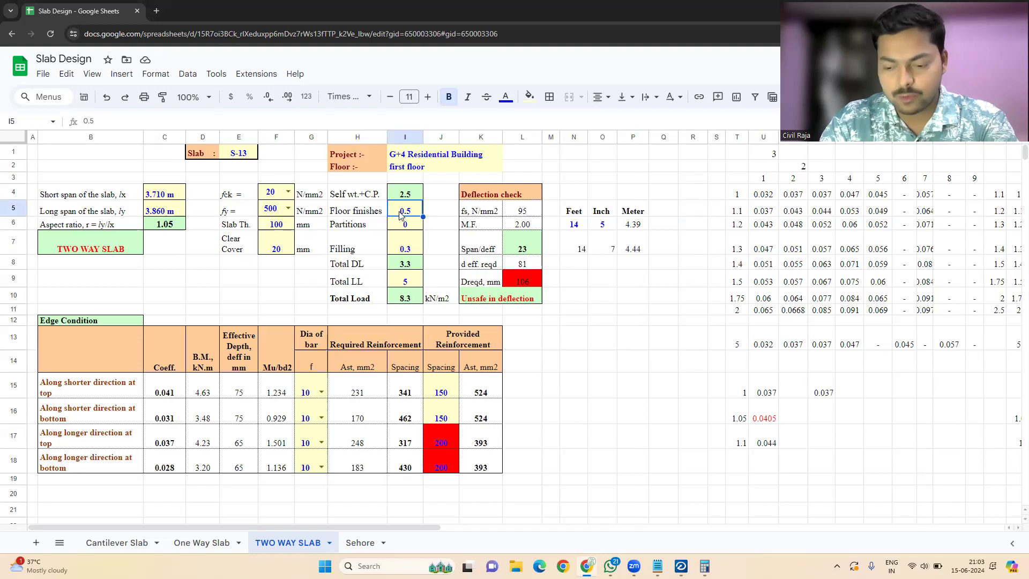
type("0")
key("Return")
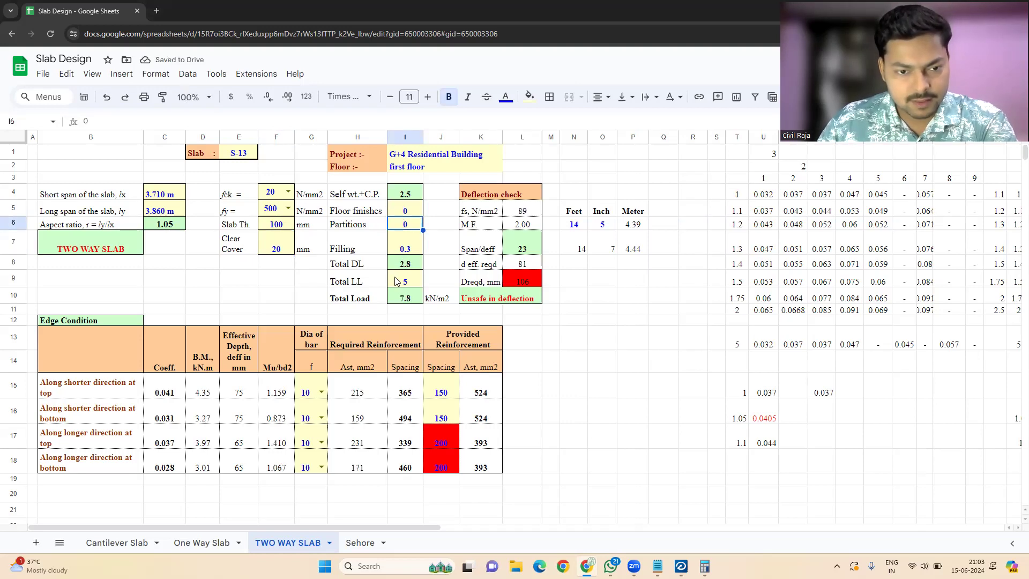
left_click(404, 250)
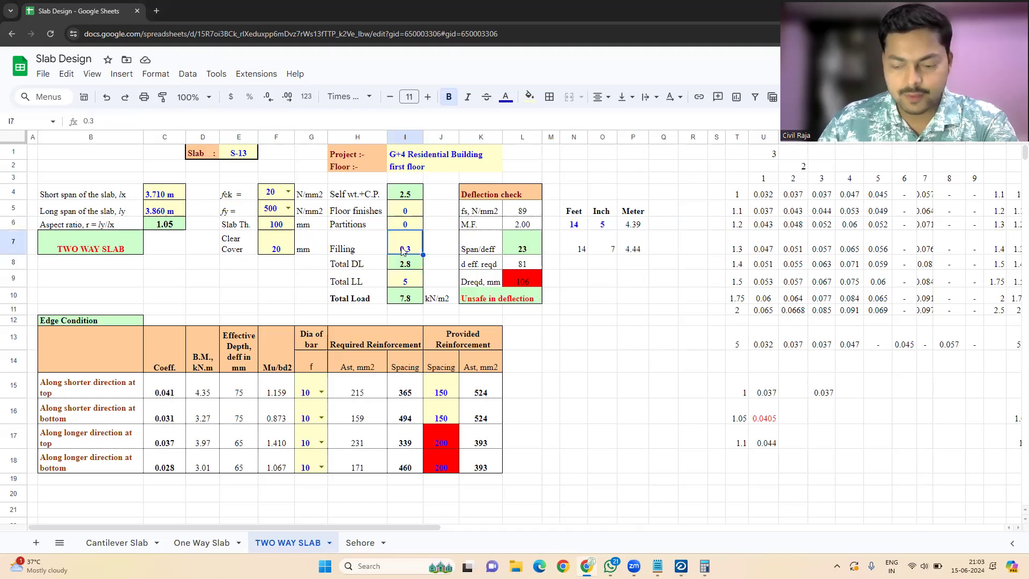
type("0")
key("Return")
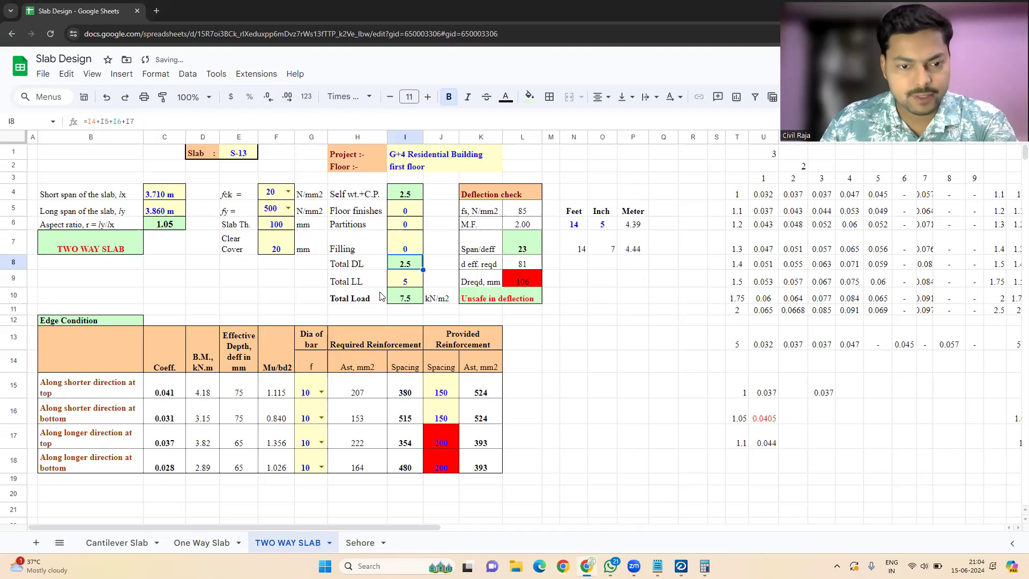
left_click(406, 284)
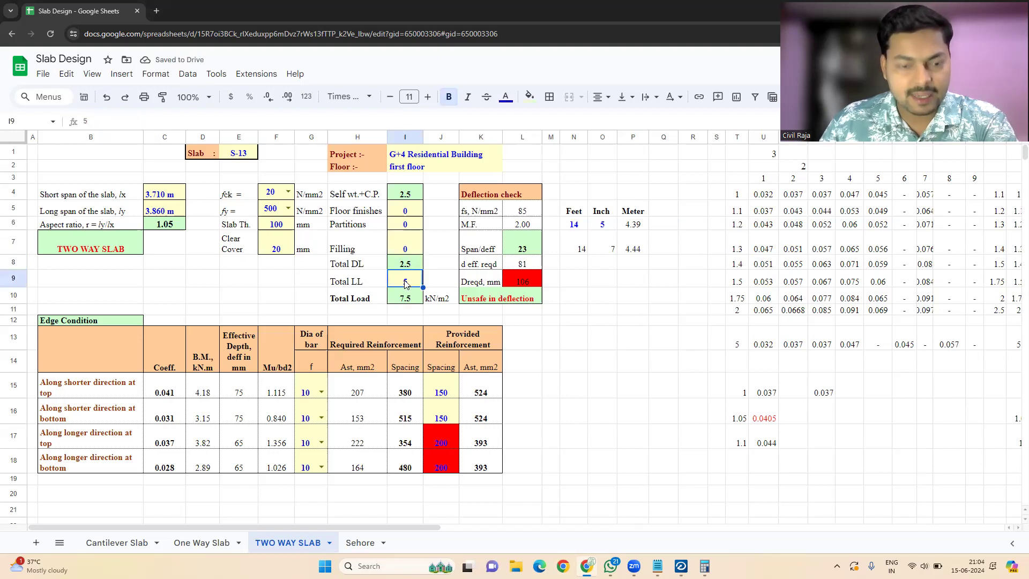
type("2")
key("Return")
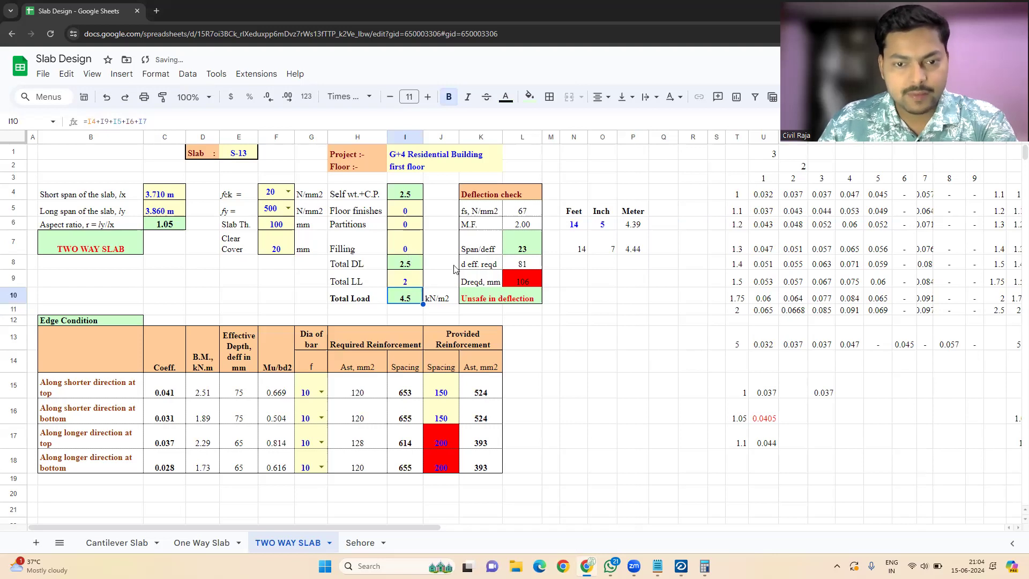
left_click(579, 314)
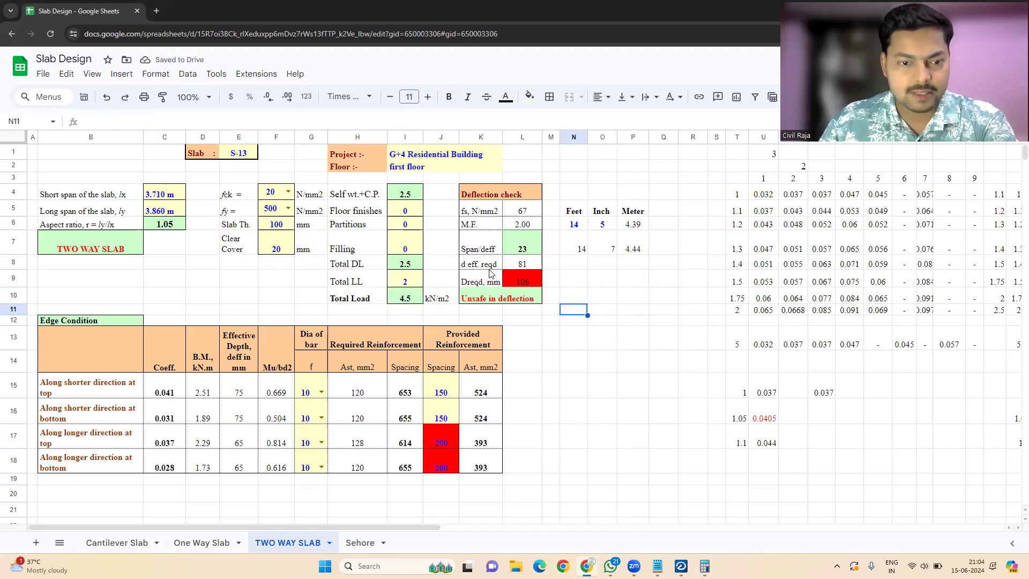
Set the slab thickness to 113 mm and check the deflection results.
left_click(277, 225)
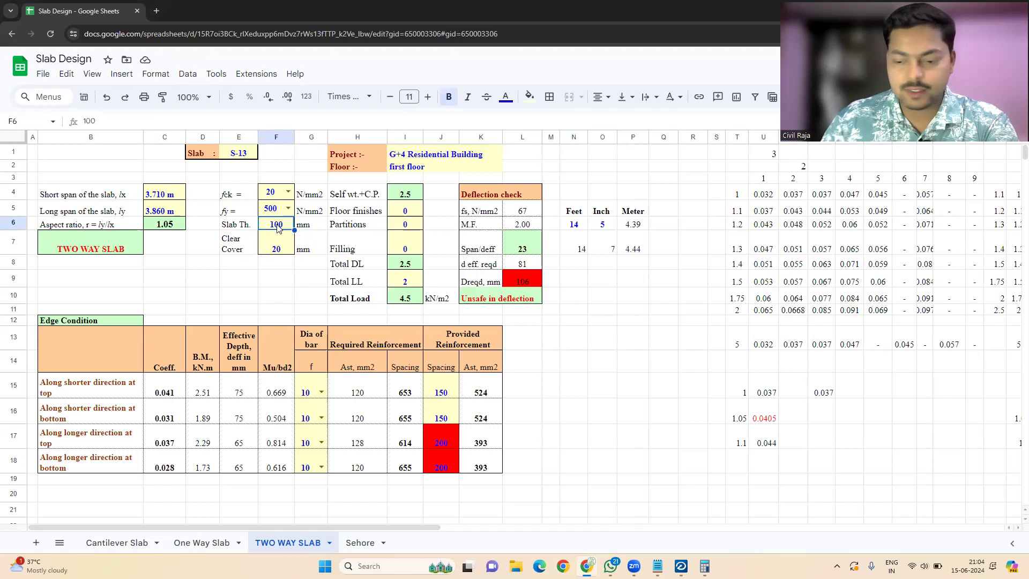
type("113")
key("Return")
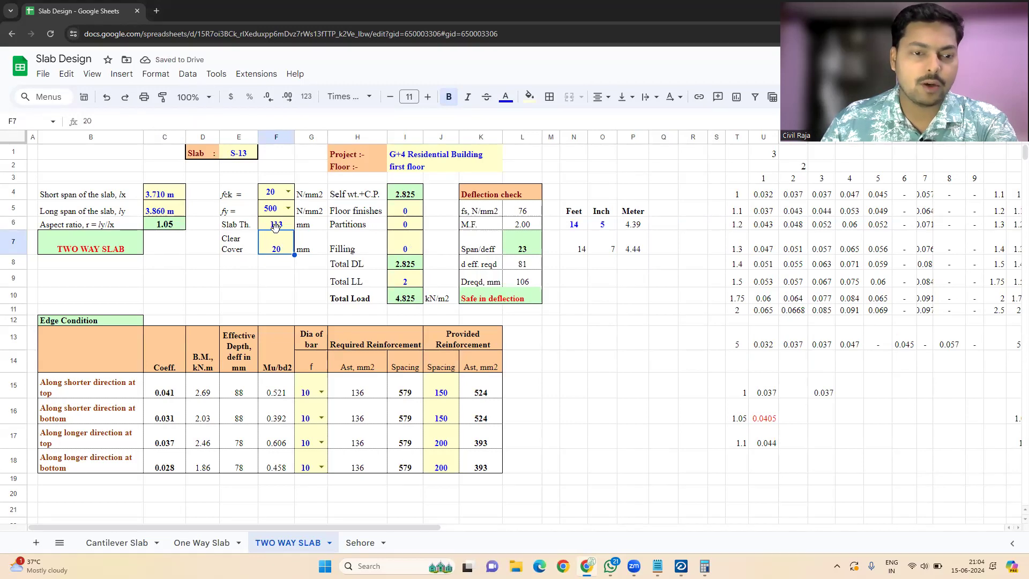
left_click(551, 310)
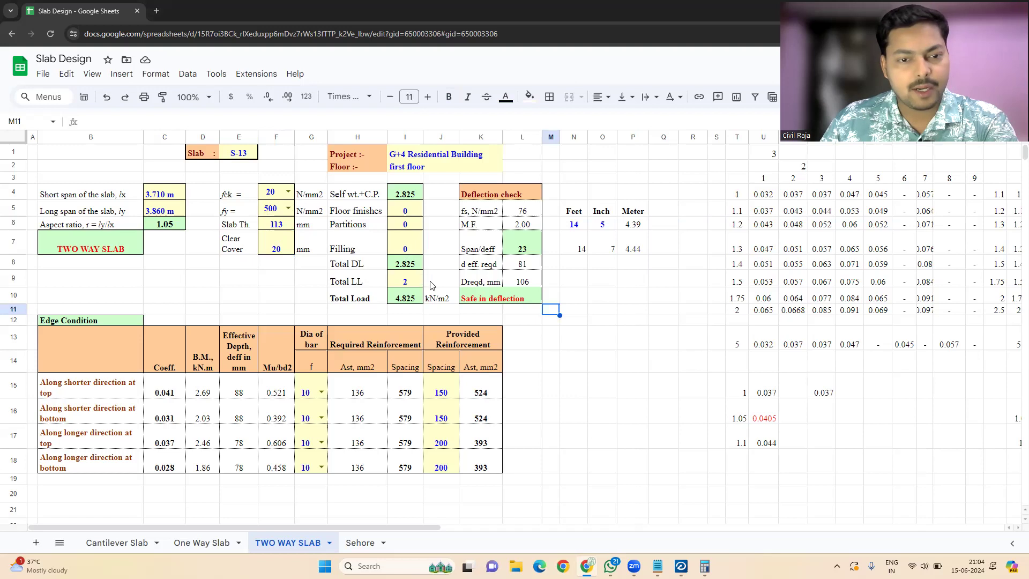
Set the floor finishes load to 0.5, the filling load to 0.3 and the total live load to 3 kN/m2.
left_click(403, 212)
type("0.5")
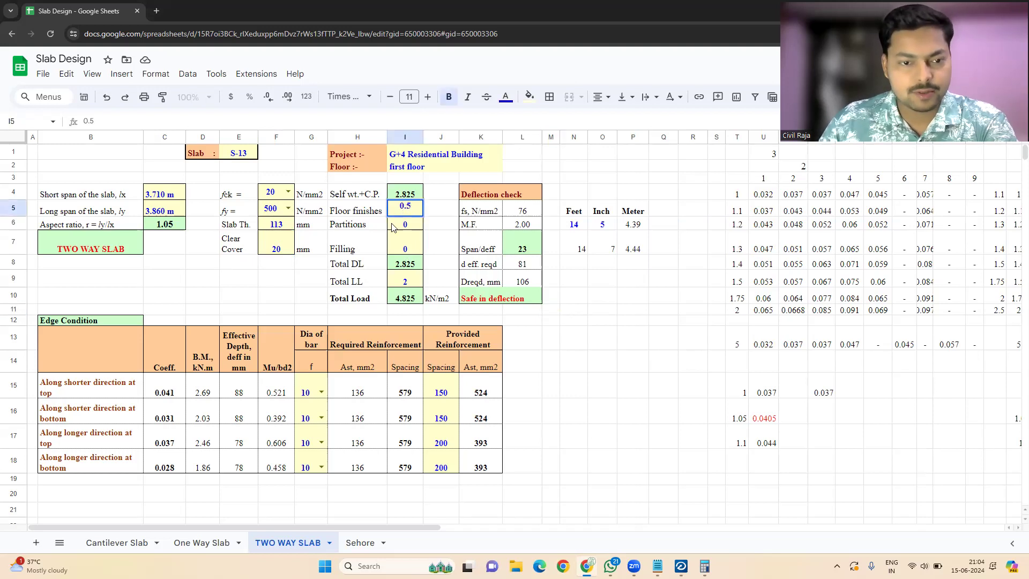
key("Return")
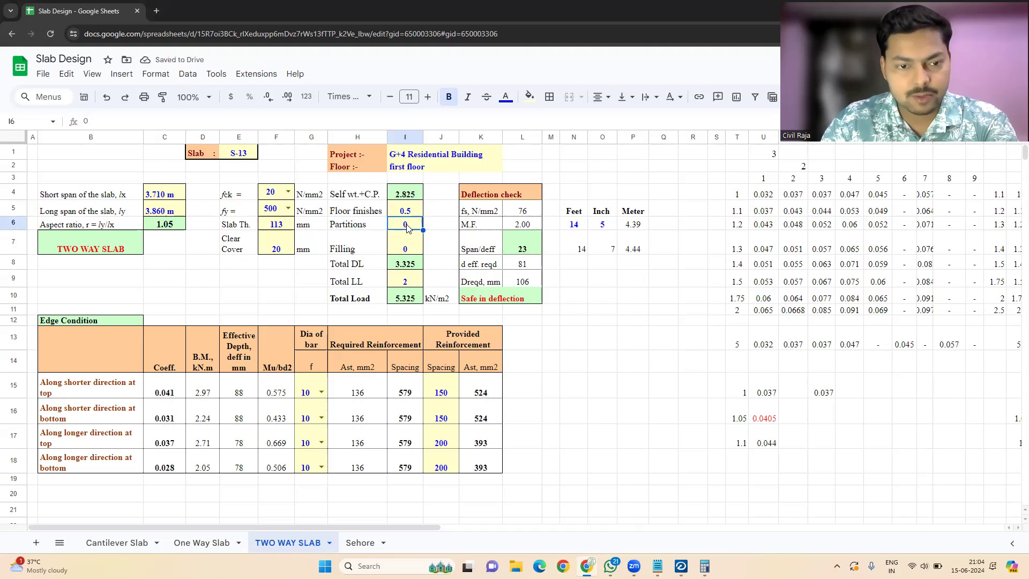
left_click(406, 247)
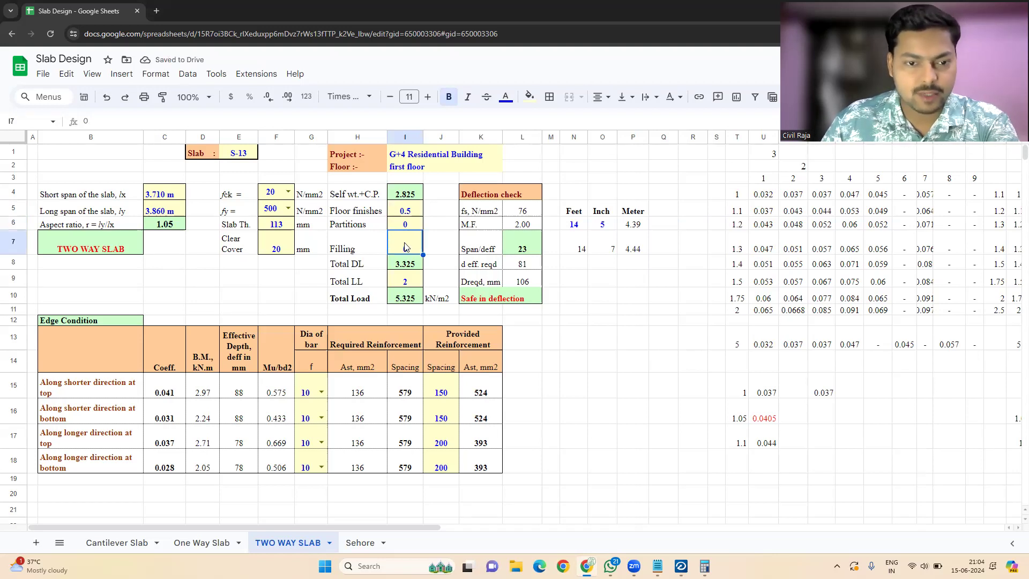
type("03")
type(".3")
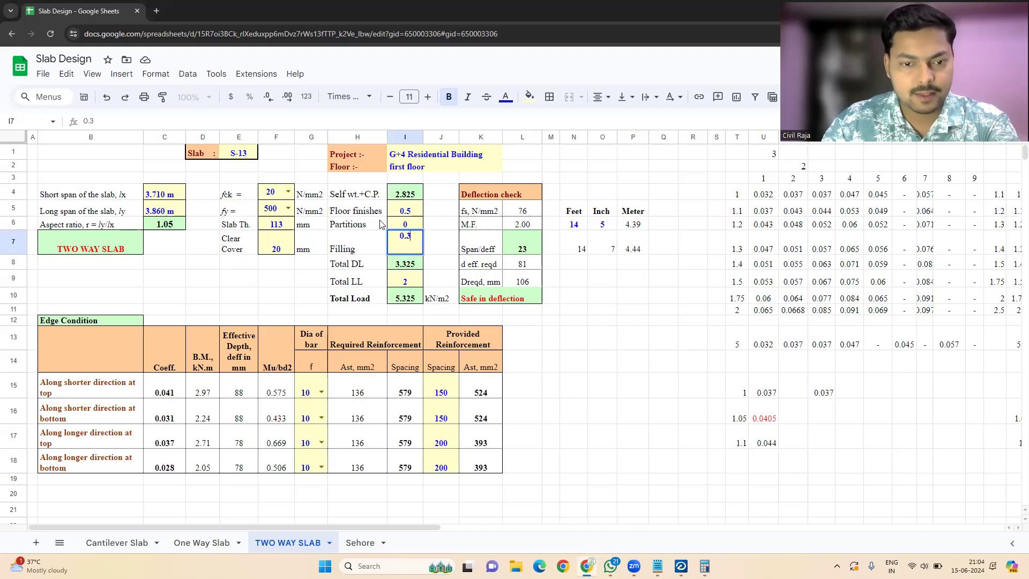
key("Return")
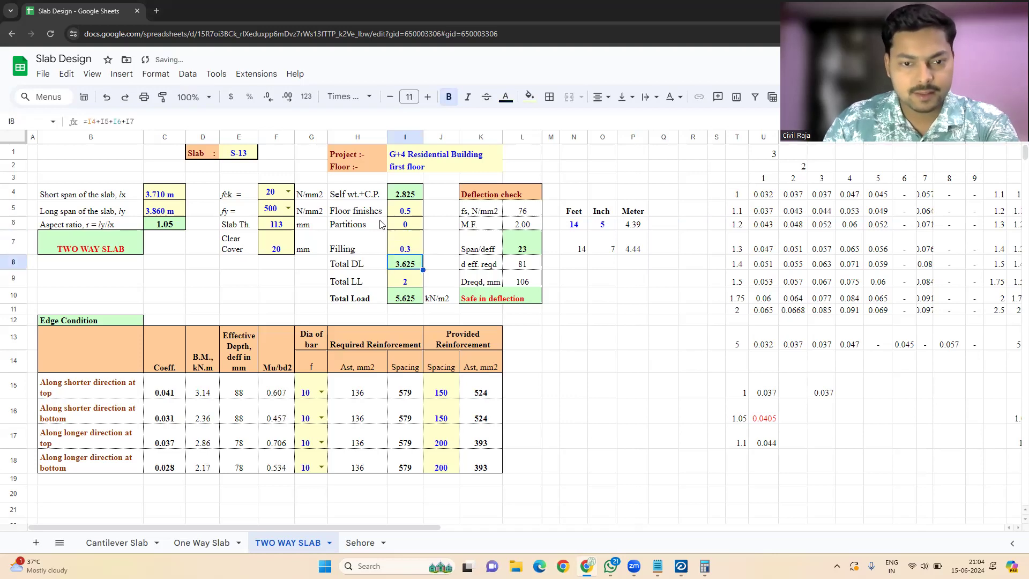
left_click(406, 285)
type("3")
key("Return")
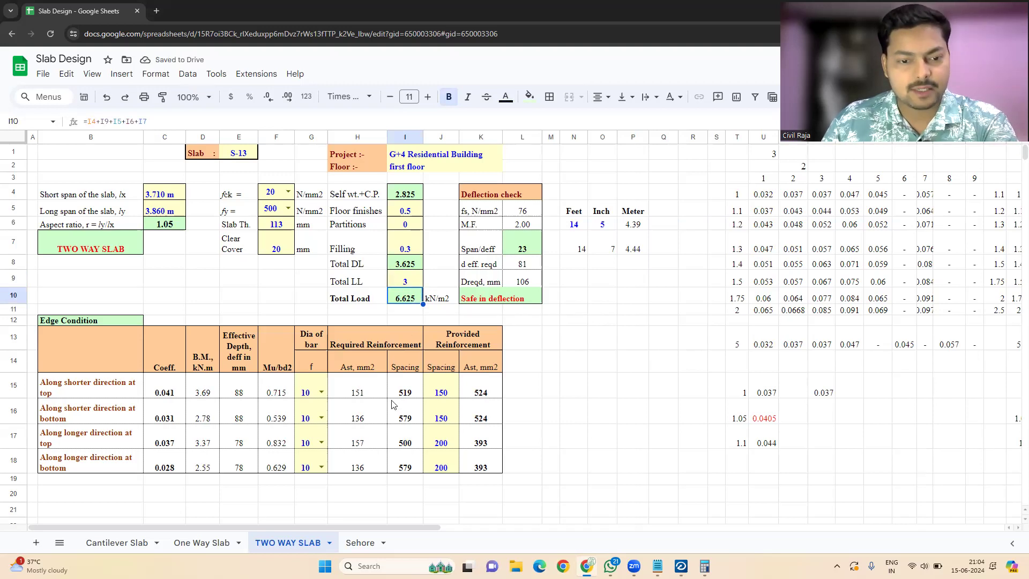
Set the provided reinforcement spacing to 225 for top and bottom bars along both the shorter and longer directions.
left_click(439, 393)
type("225")
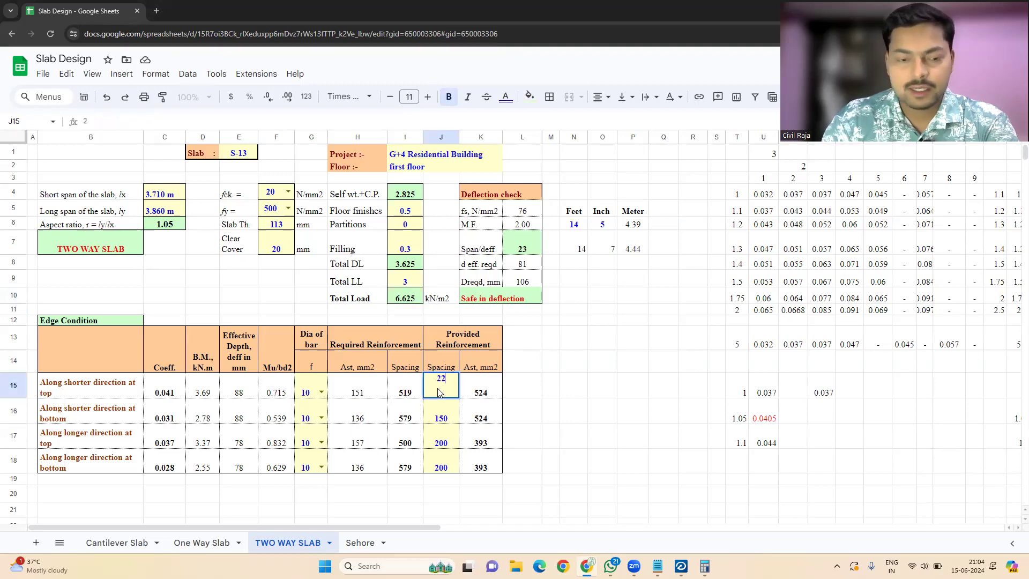
key("Return")
type("225")
key("Return")
type("22")
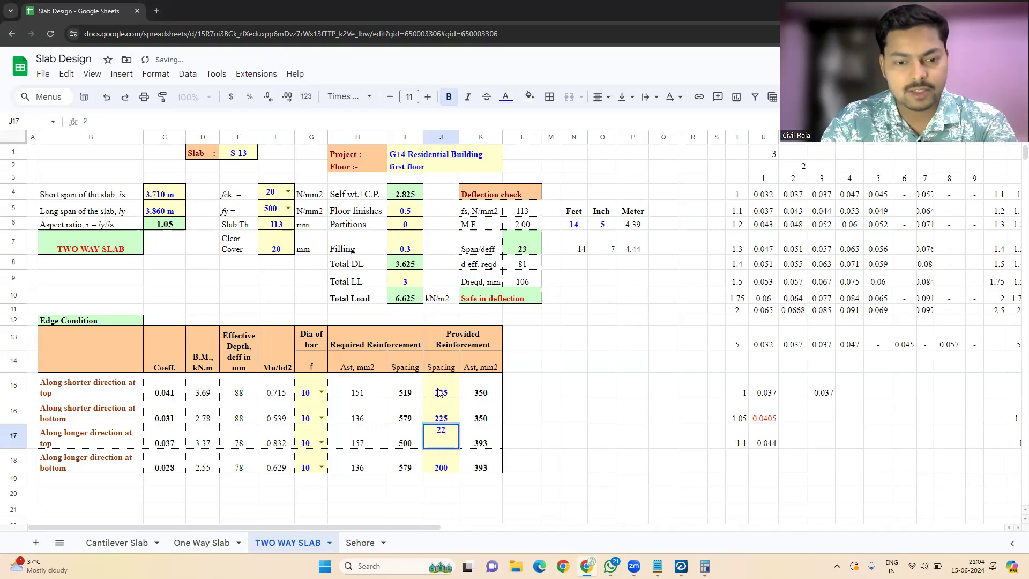
type("5")
key("Return")
type("225")
key("Return")
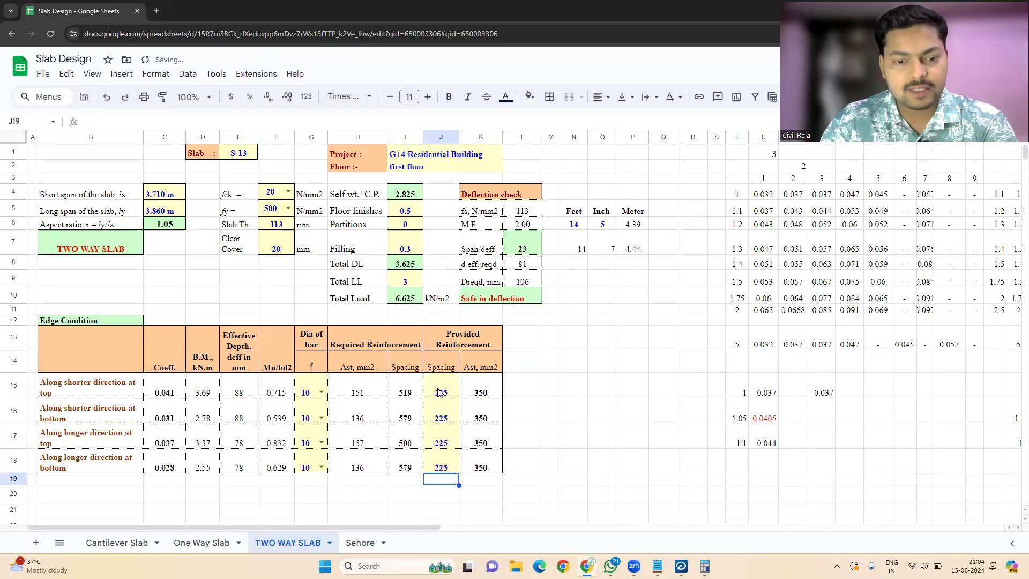
left_click(582, 416)
Try a slab thickness of 100 mm with the revised bar spacing to test the deflection check.
left_click(277, 230)
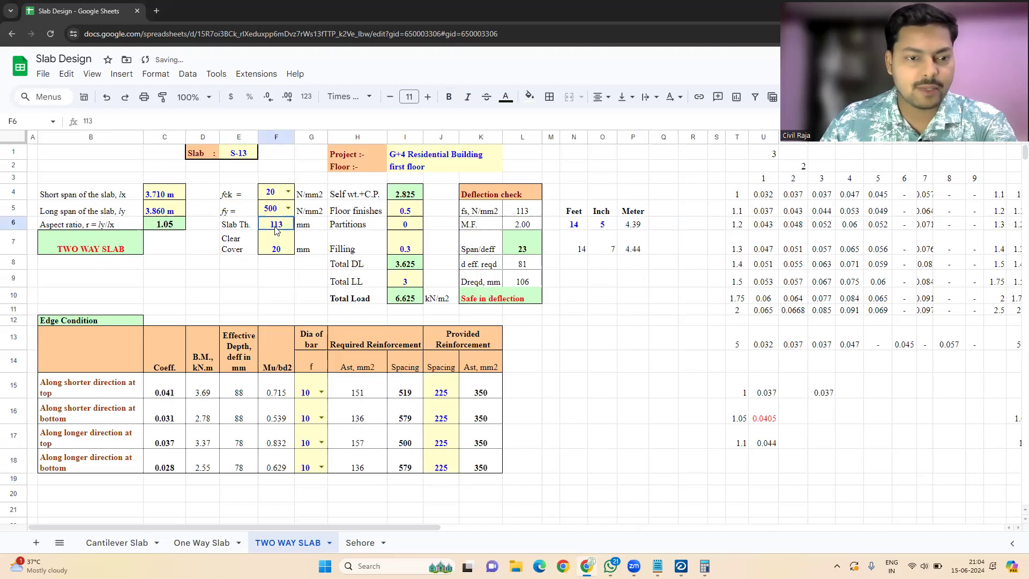
type("1000")
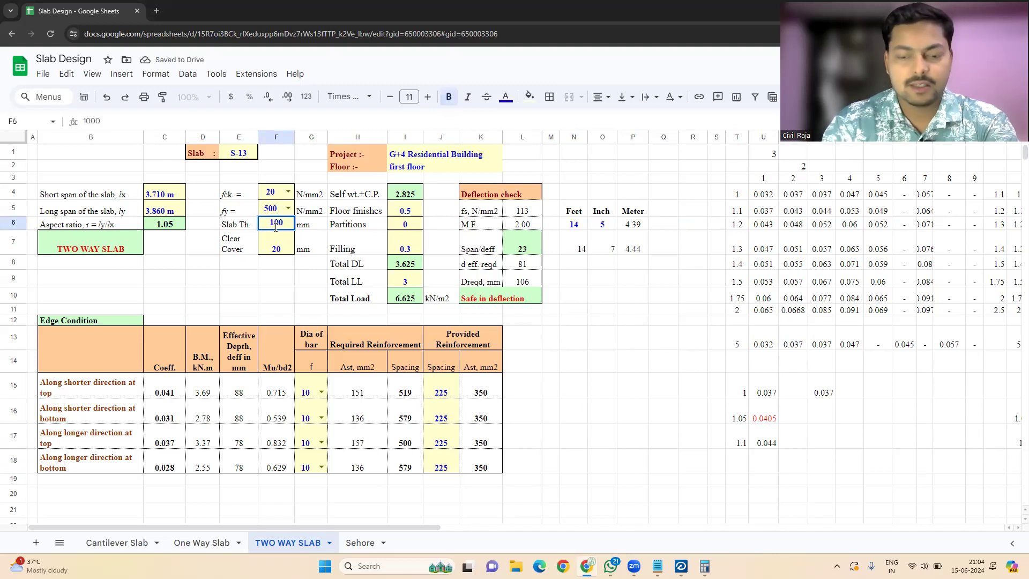
key("Return")
Restore the slab thickness to 113 mm.
left_click(275, 227)
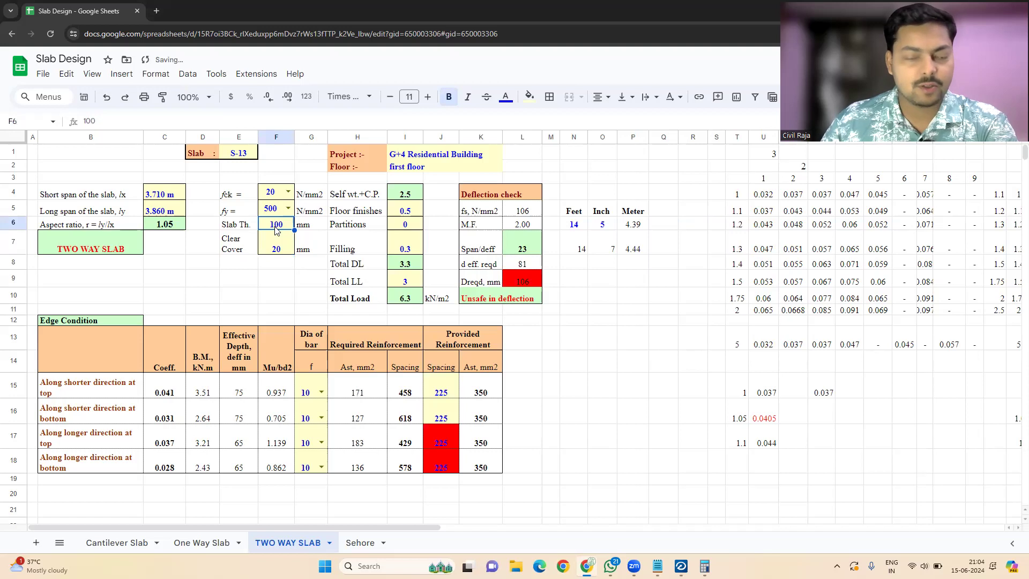
type("1")
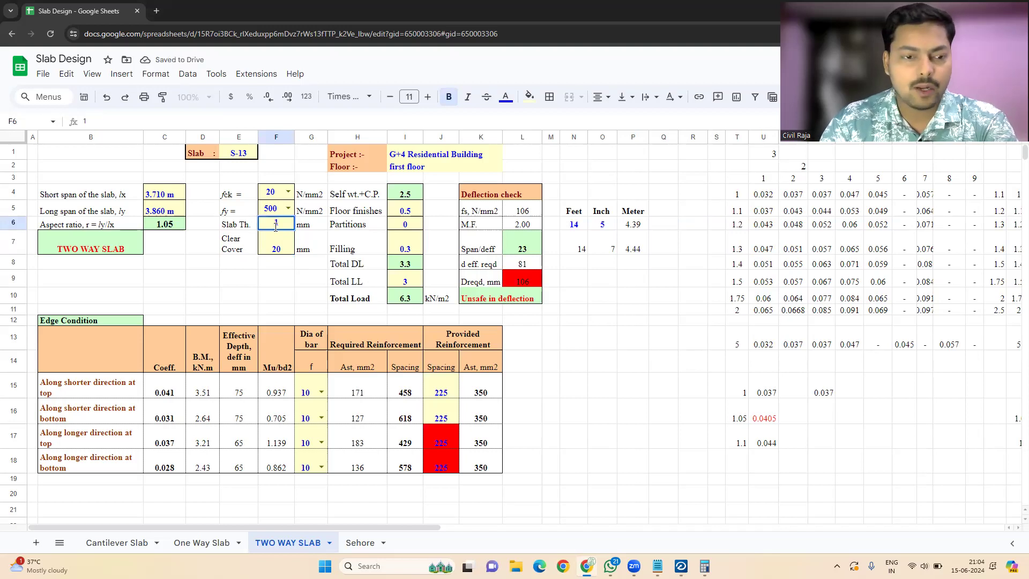
type("16")
key("BackSpace")
type("3")
key("Return")
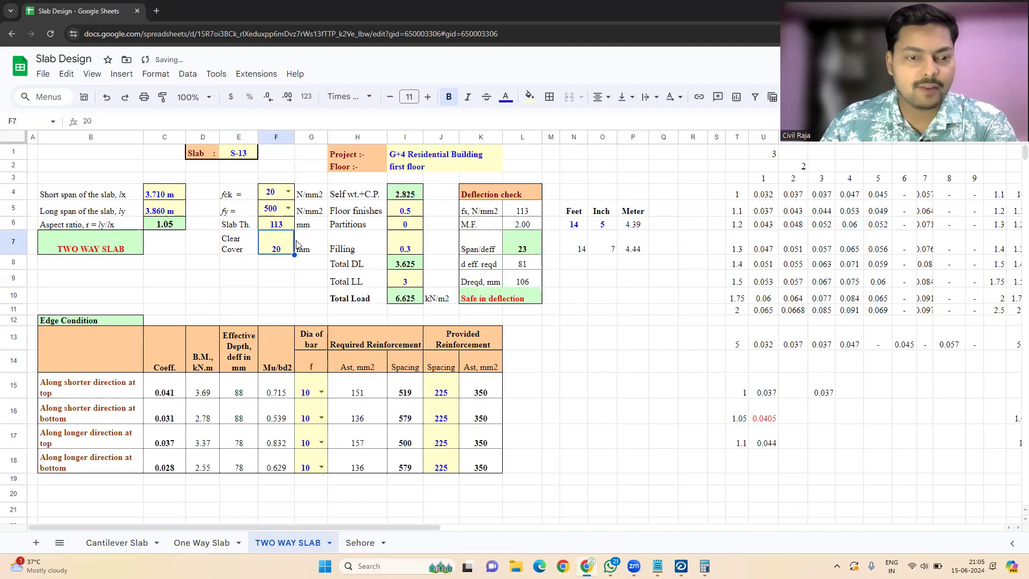
Try a slab thickness of 125 mm in the two-way slab check, and return it to 113 mm.
left_click(277, 227)
type("125")
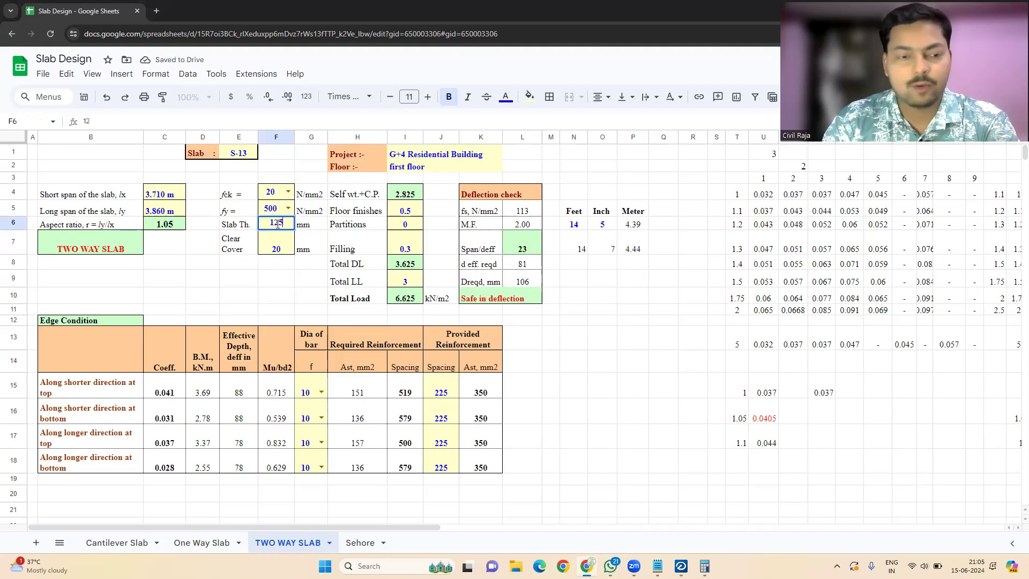
key("Return")
left_click(282, 228)
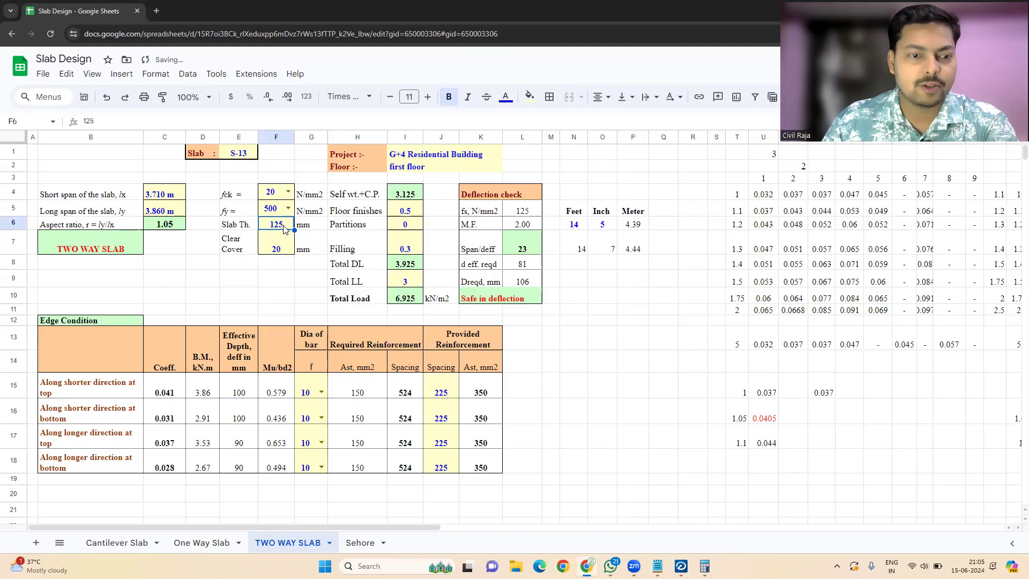
type("113")
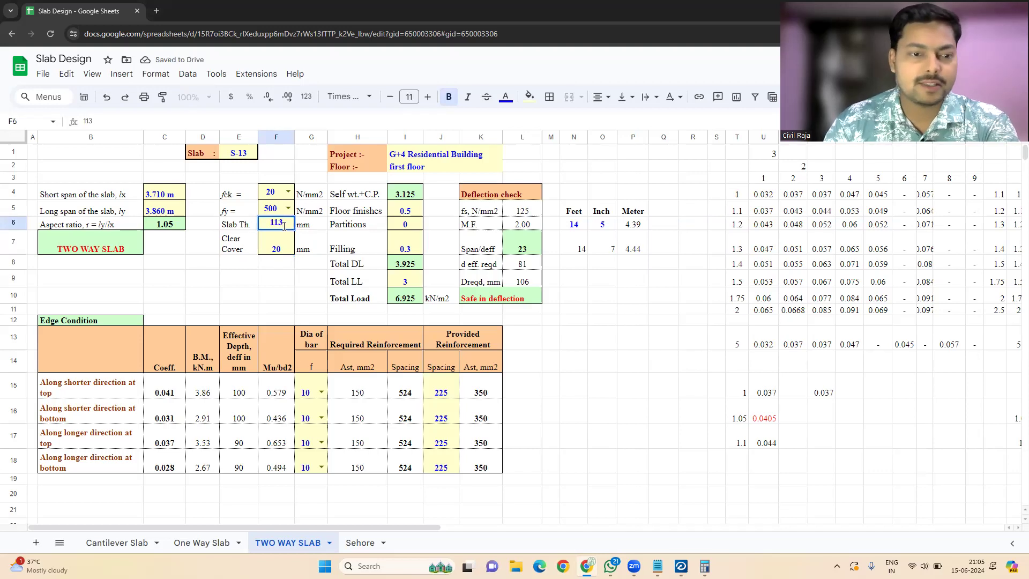
key("Return")
left_click(280, 299)
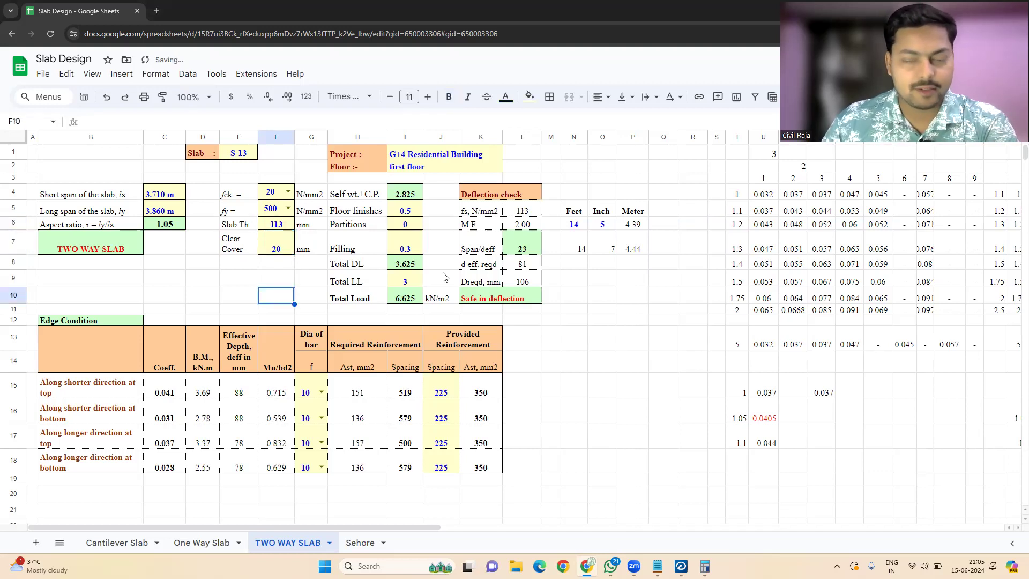
Switch to STAAD RCDC and highlight slab S6 in the plan at 3.2 m to view its design data.
mouse_move(634, 567)
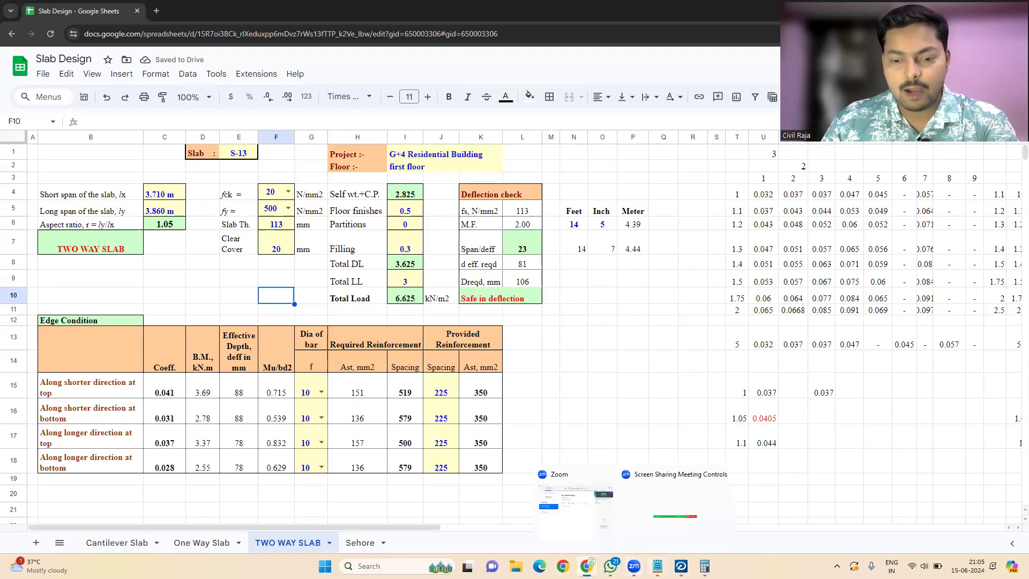
left_click(681, 566)
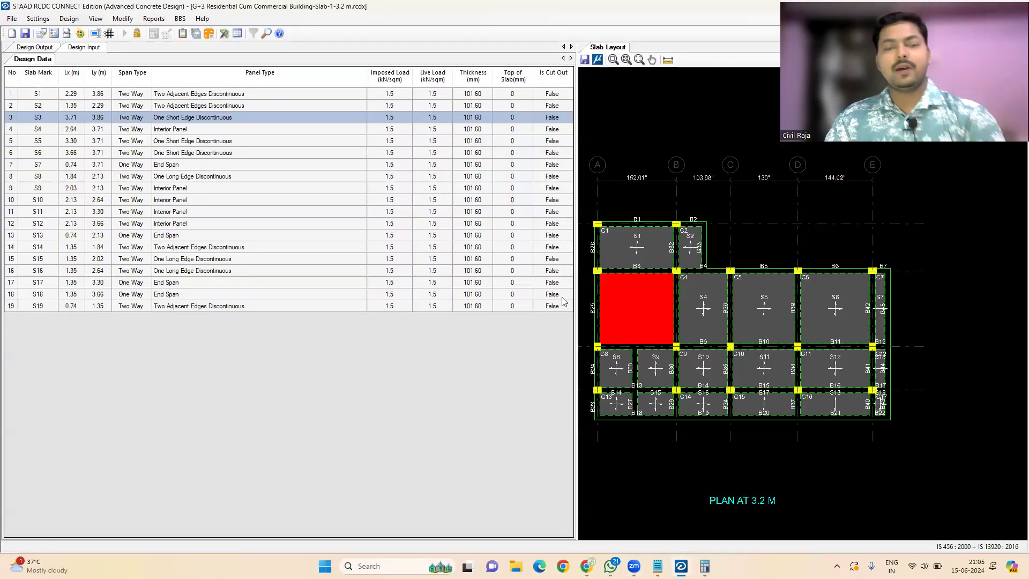
mouse_move(586, 566)
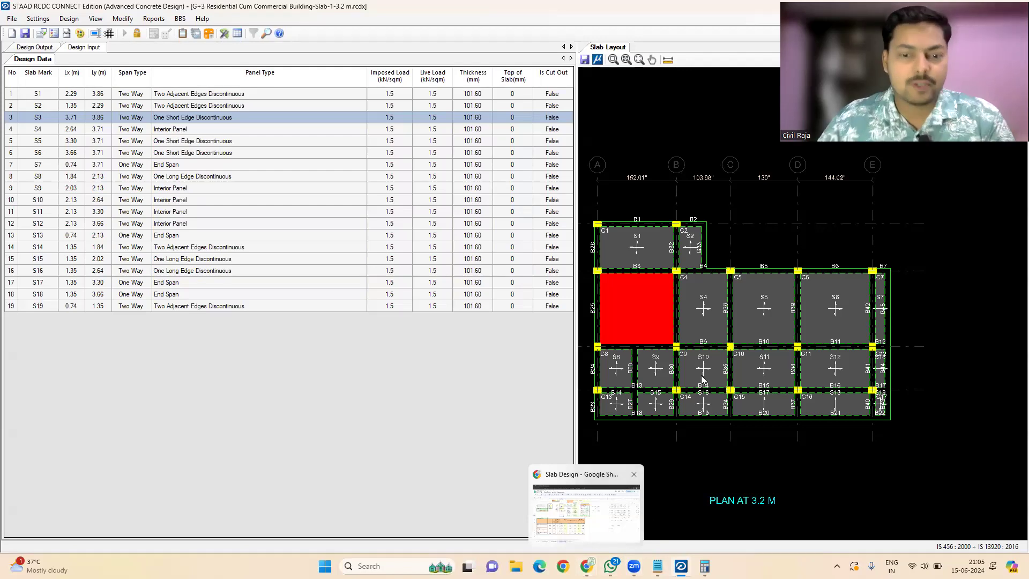
left_click(842, 320)
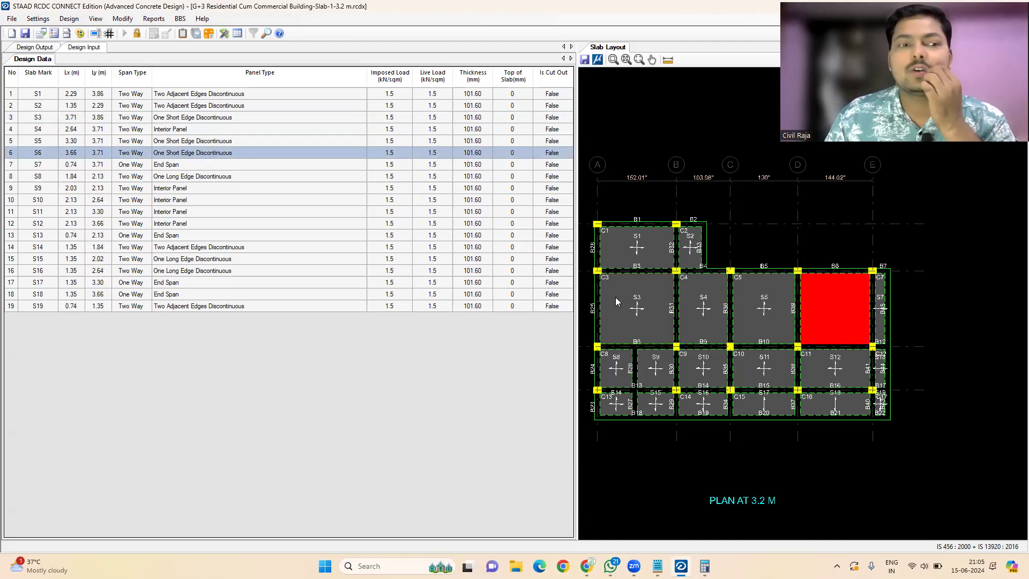
left_click(483, 356)
Switch back to the slab spreadsheet and review the top and bottom reinforcement along the shorter and longer directions.
mouse_move(681, 566)
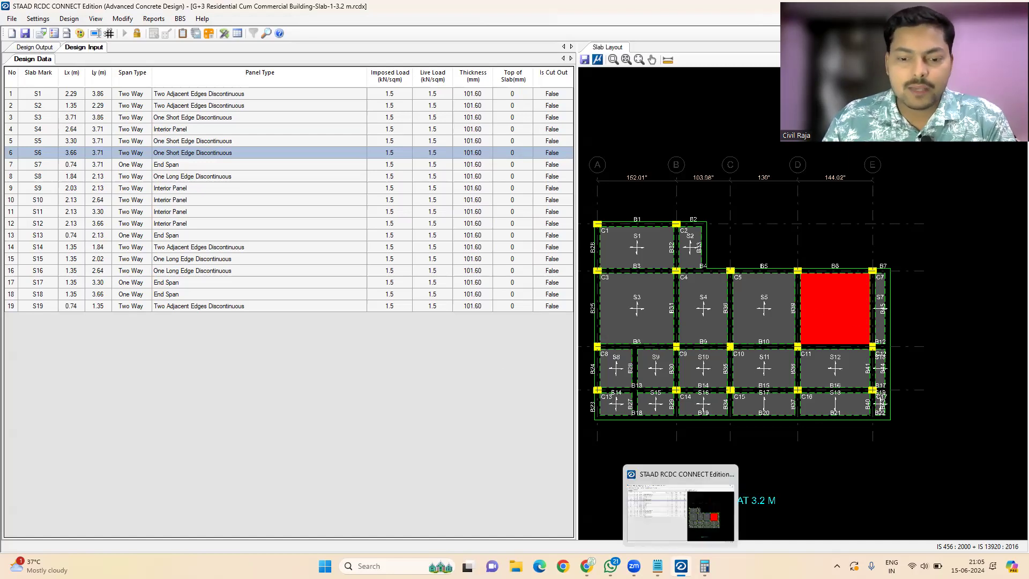
mouse_move(587, 566)
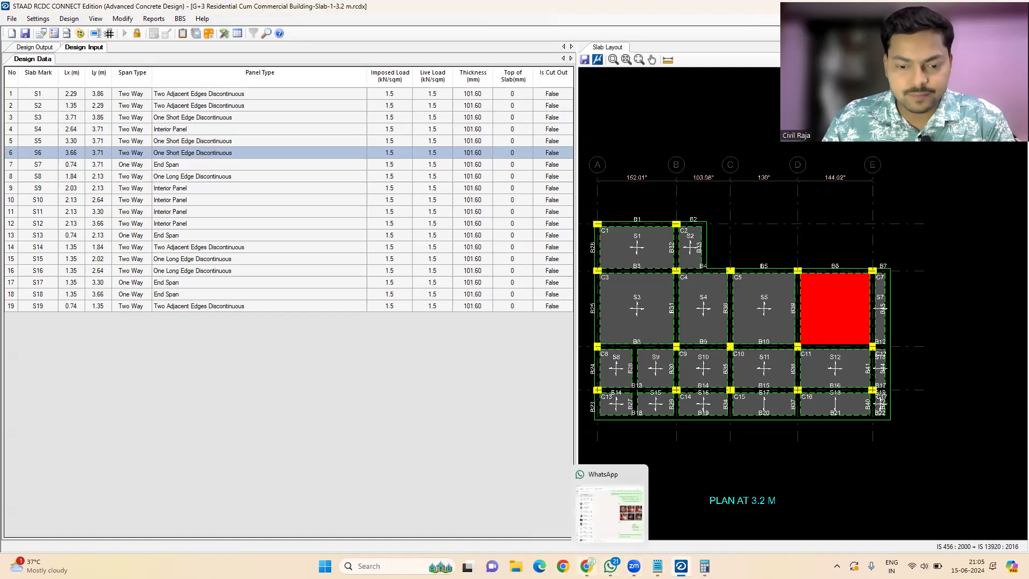
left_click(602, 513)
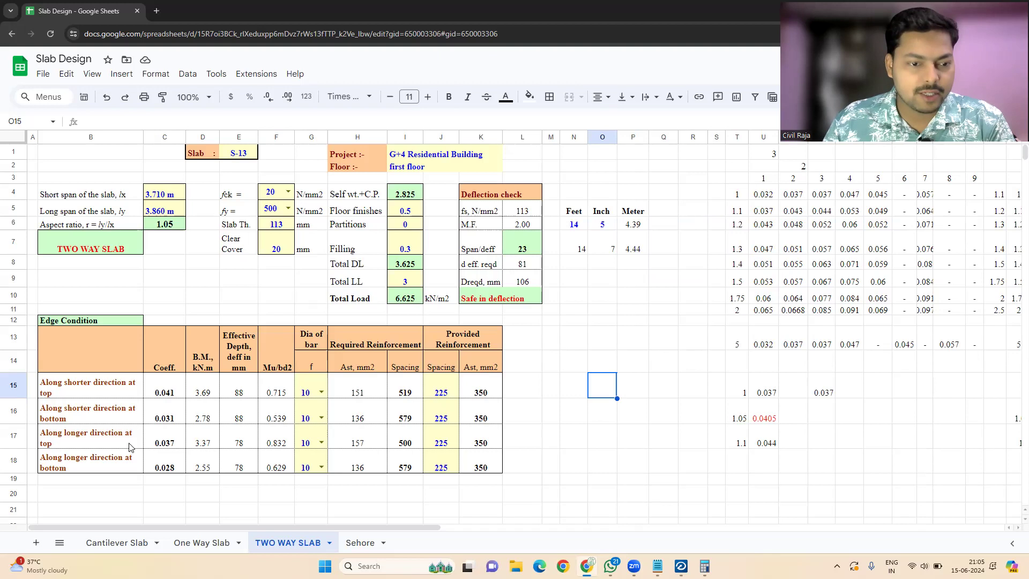
scroll(222, 371, "down", 3)
scroll(222, 371, "up", 3)
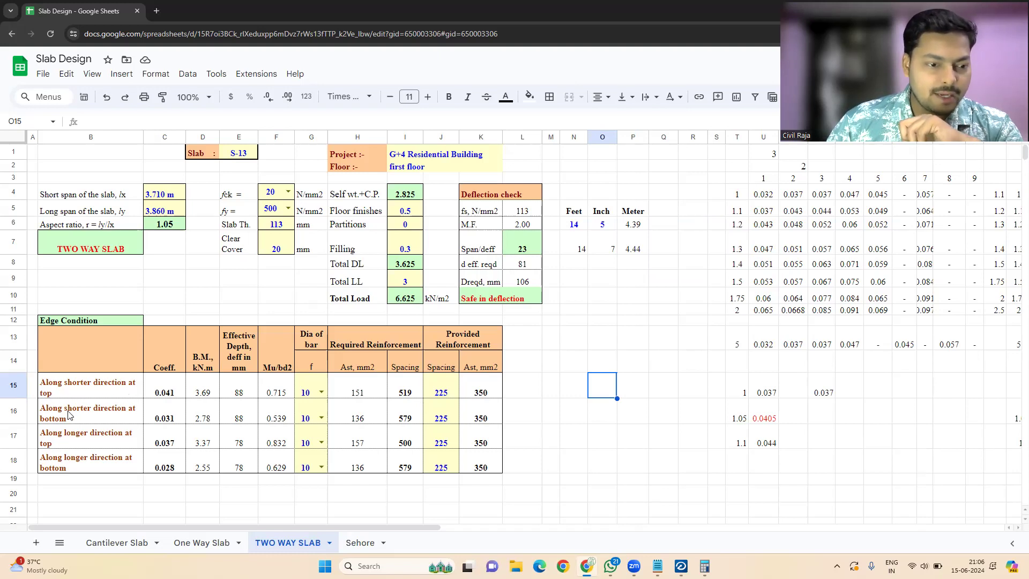
left_click(434, 417)
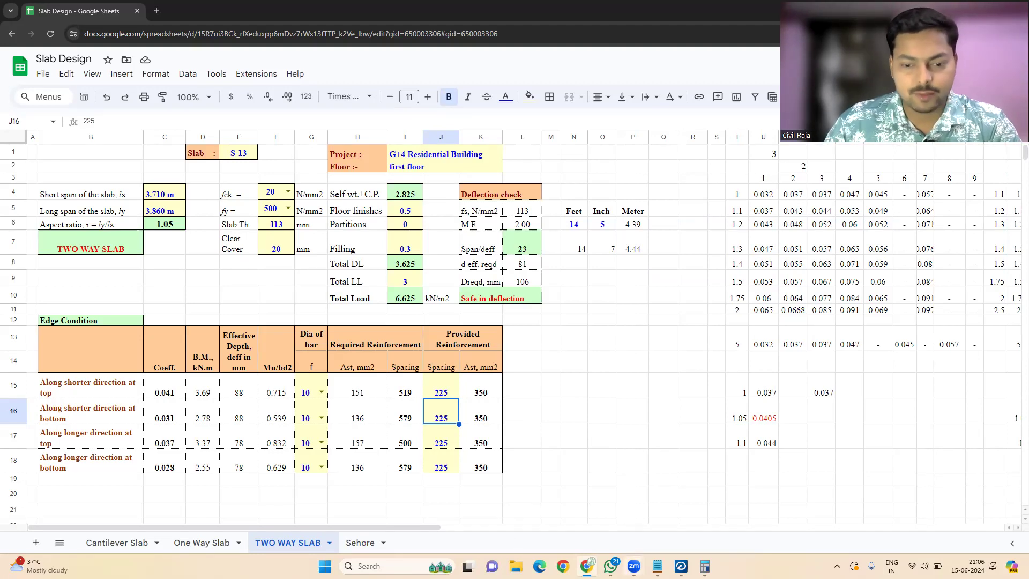
Calculate 7 × 25 in the calculator to get a bar spacing, and return to the spreadsheet.
left_click(657, 566)
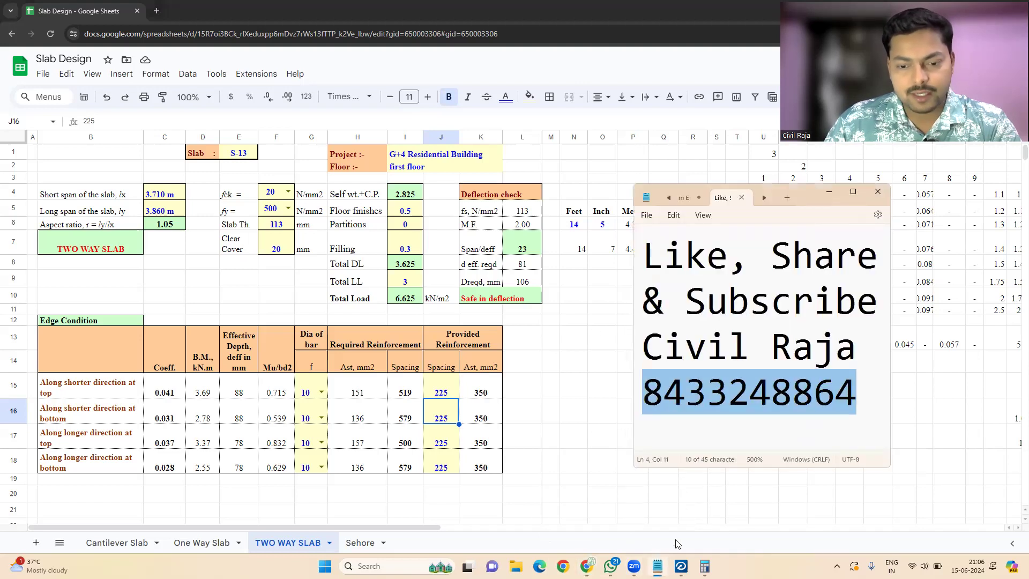
left_click(704, 566)
left_click(630, 308)
left_click(731, 309)
left_click(663, 349)
left_click(663, 329)
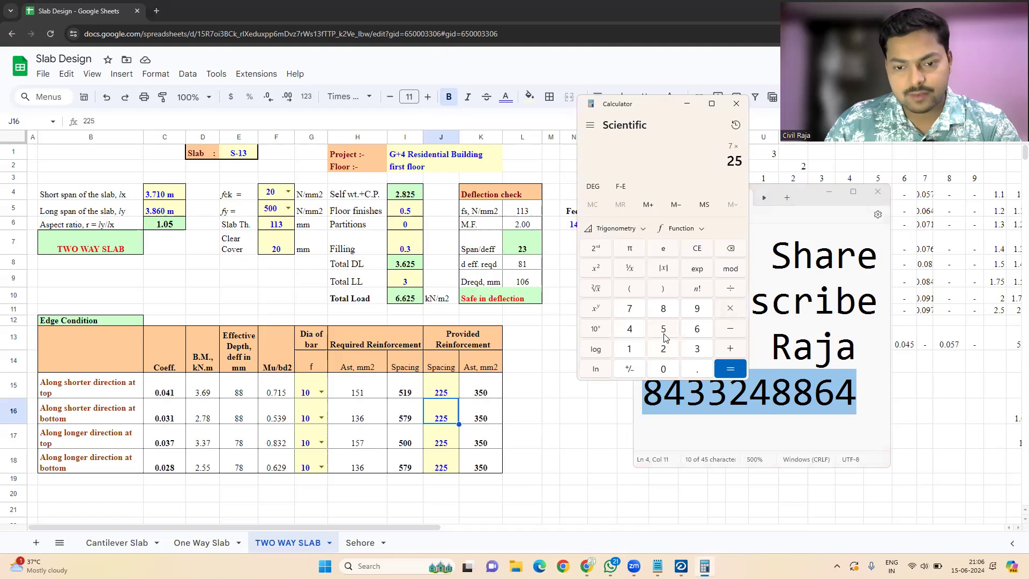
left_click(730, 369)
left_click(547, 472)
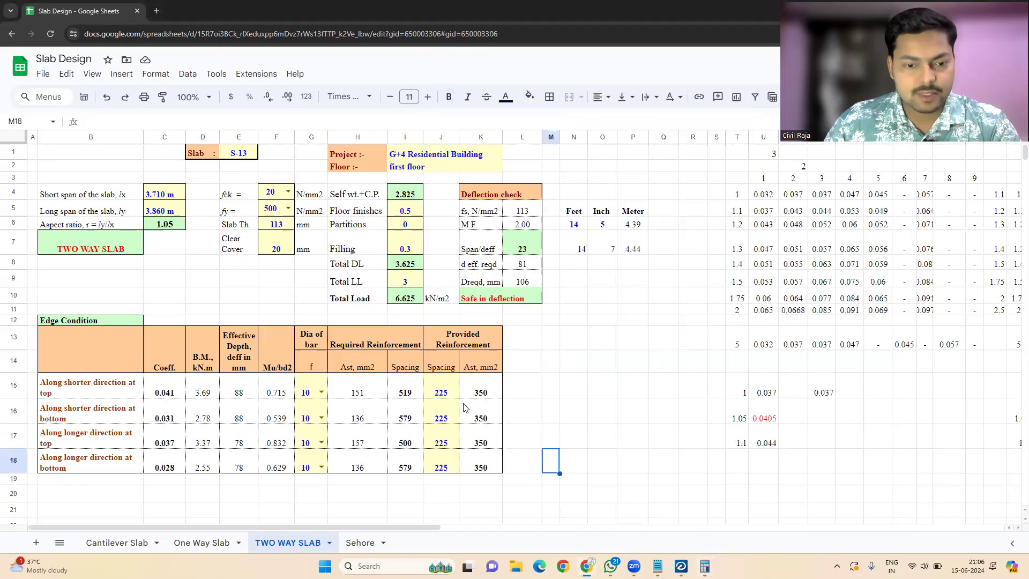
Set the provided reinforcement spacing along the shorter direction to 175 for both top and bottom bars.
left_click(434, 392)
type("175")
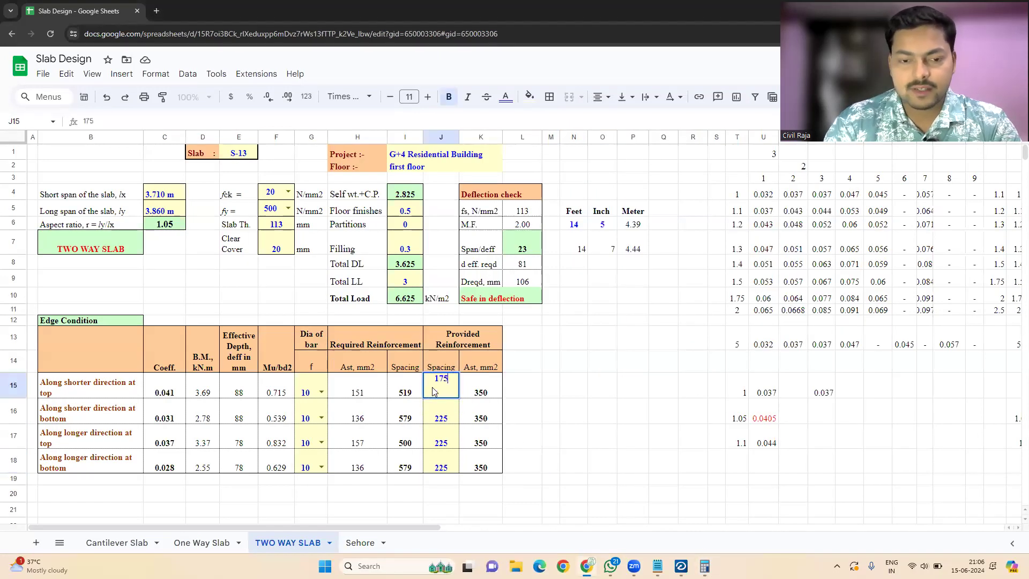
left_click(438, 416)
type("175")
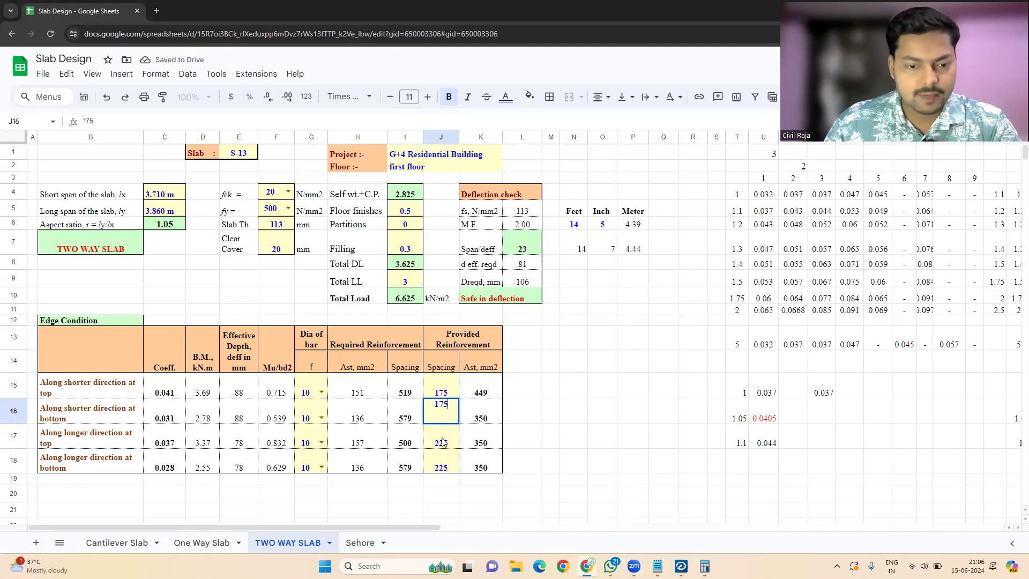
Set the provided spacing along the longer direction to 200 for top and bottom bars, and switch to STAAD RCDC.
left_click(443, 442)
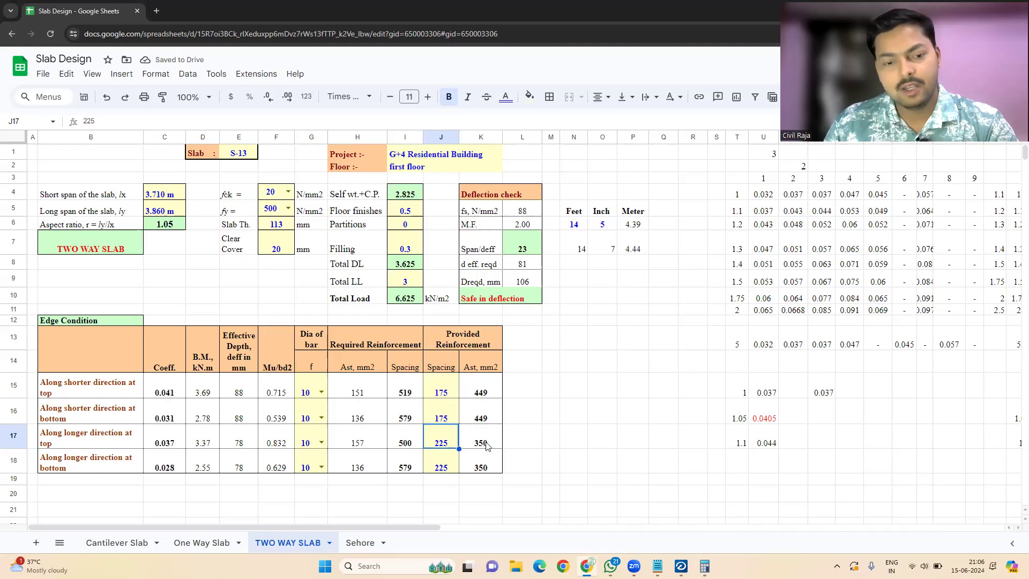
type("200")
key("Return")
type("200")
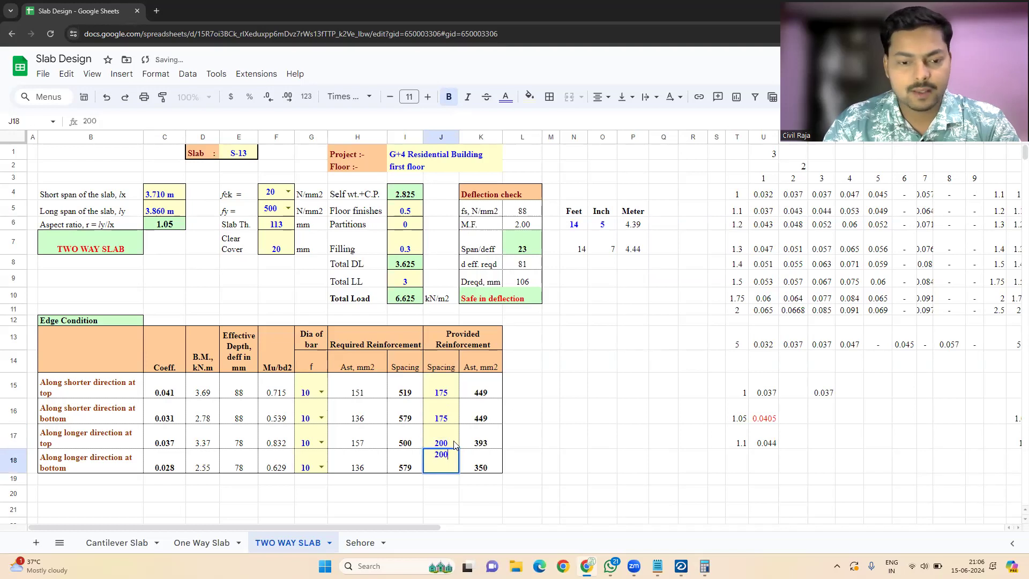
key("Return")
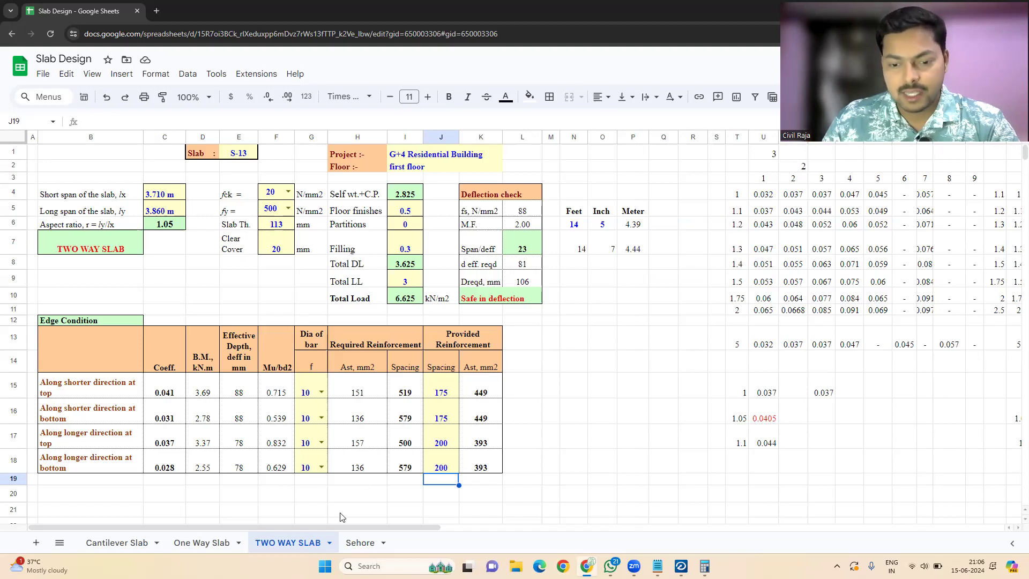
left_click(682, 566)
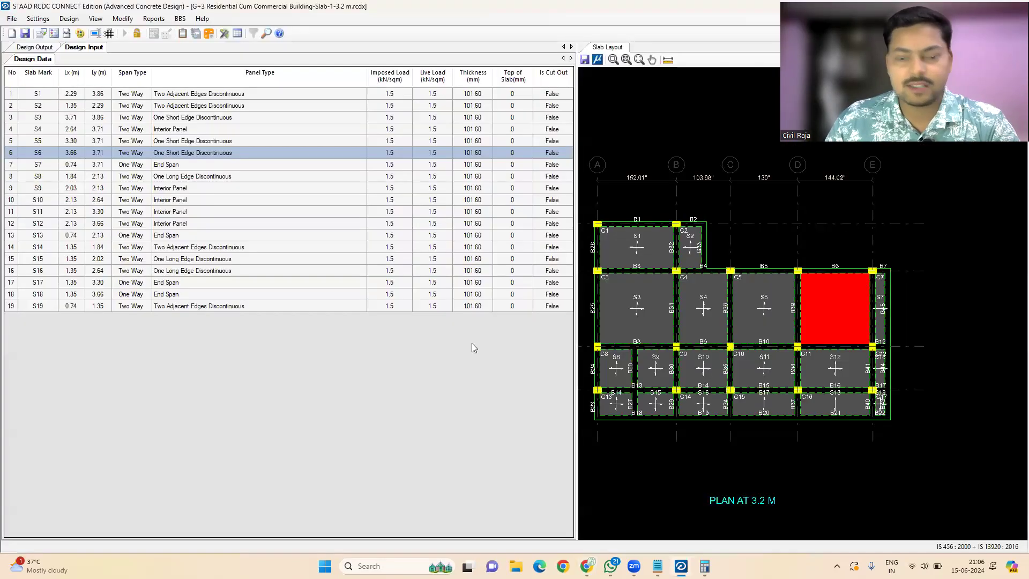